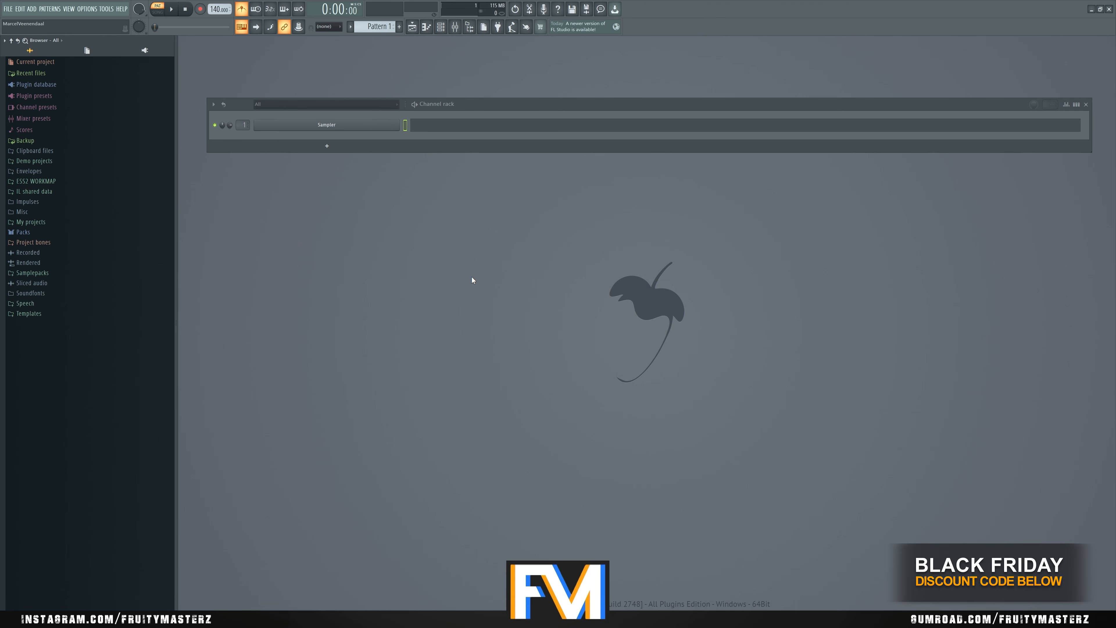
- Open the FE2 - Vocals folder inside FMZ - Fruitymasterz Essentials Vol. 2 in the ESS2 WORKMAP folder
click(127, 181)
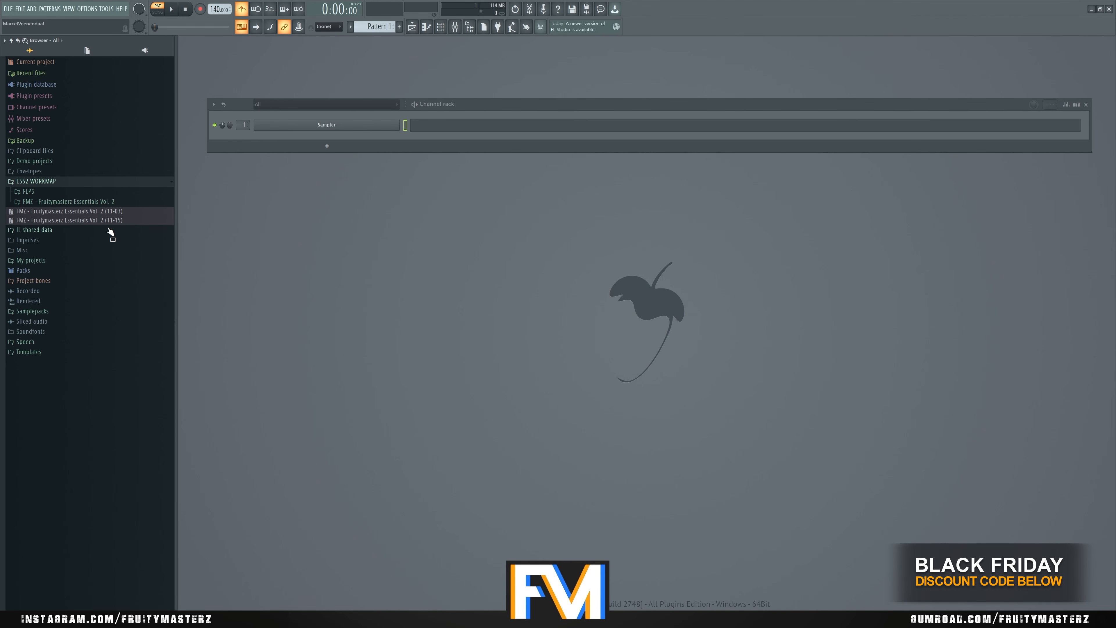
click(105, 202)
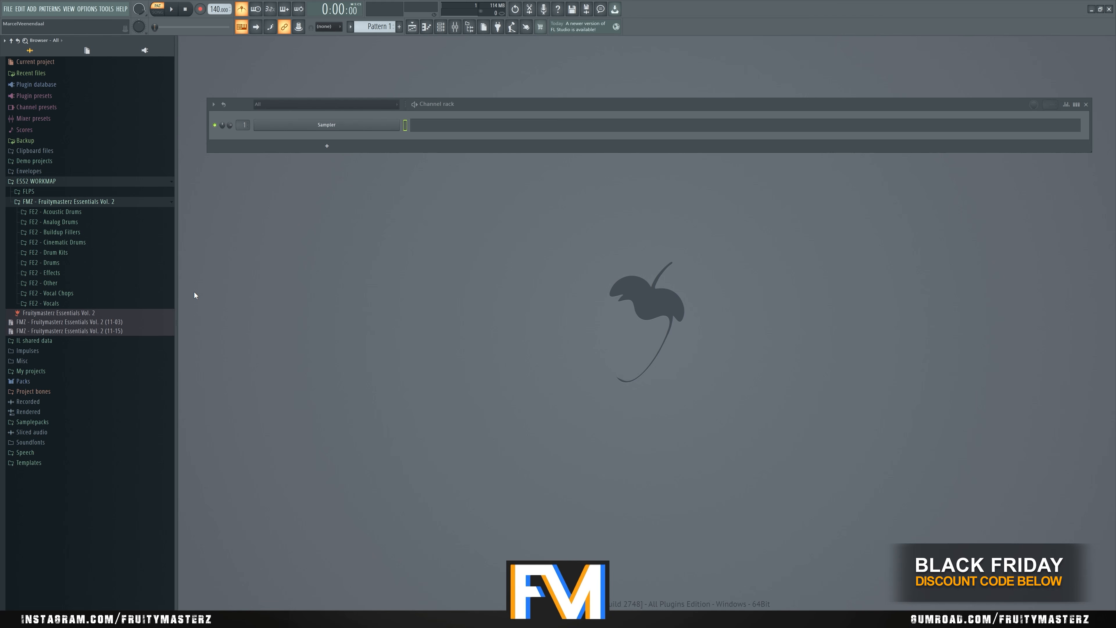
click(98, 305)
click(99, 304)
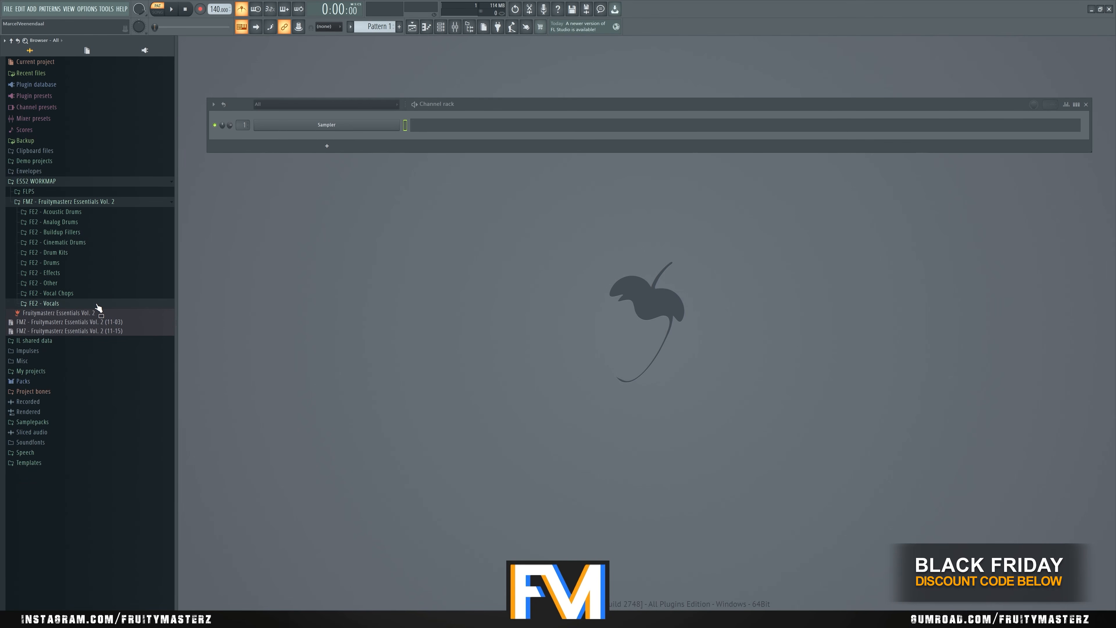
click(99, 305)
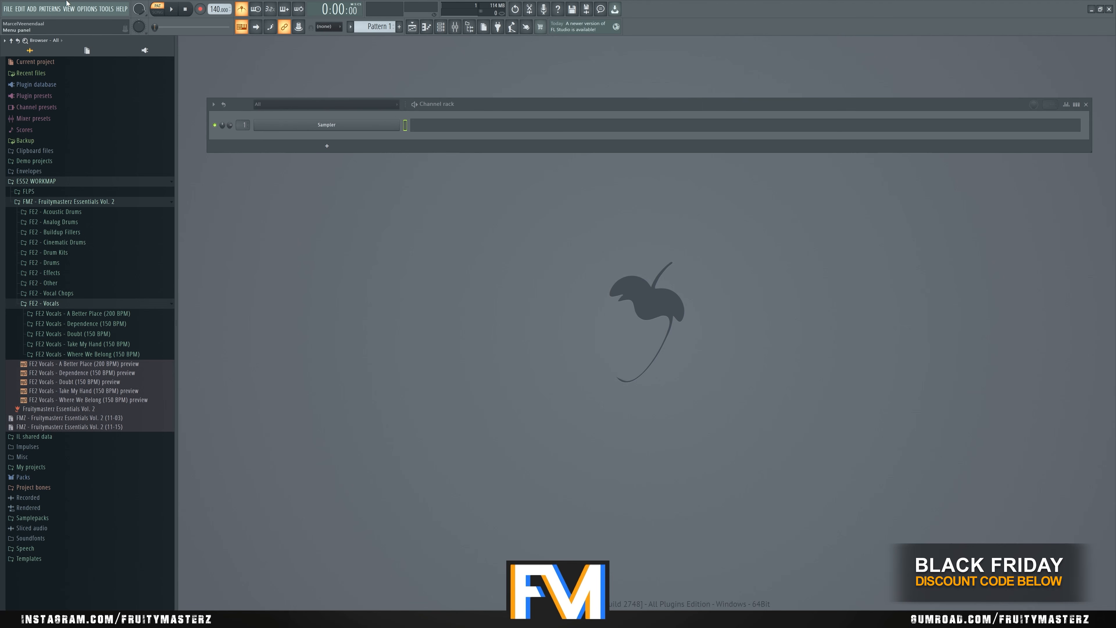
- Open the playlist, place the Where We Belong (150 BPM) preview at the start of Track 3 and play it in song mode
click(68, 11)
click(74, 28)
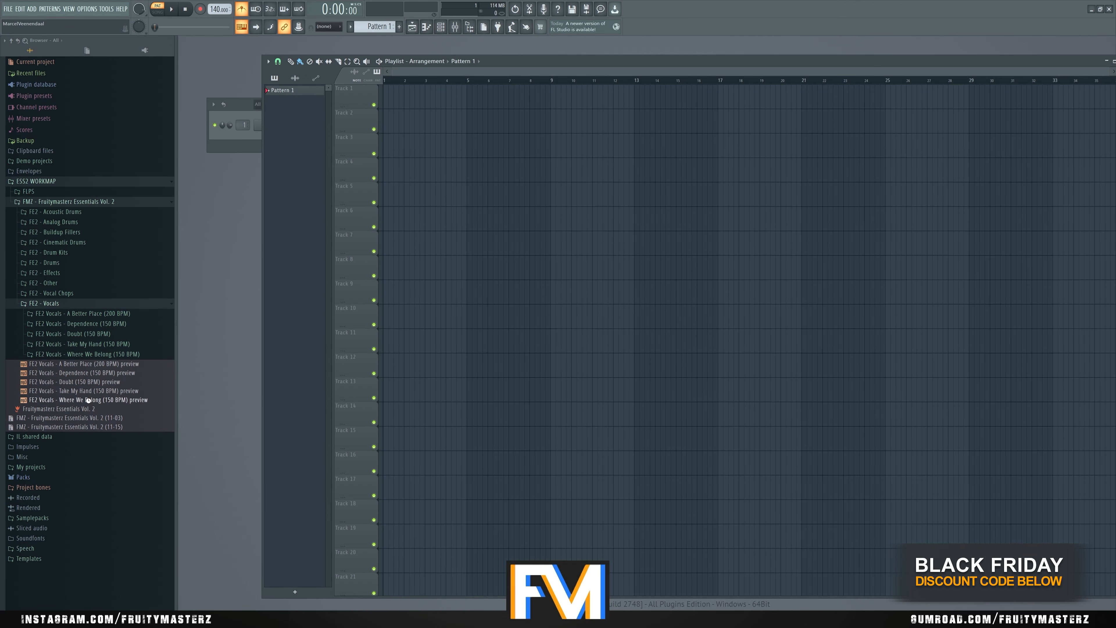
drag(87, 400, 390, 148)
key(l)
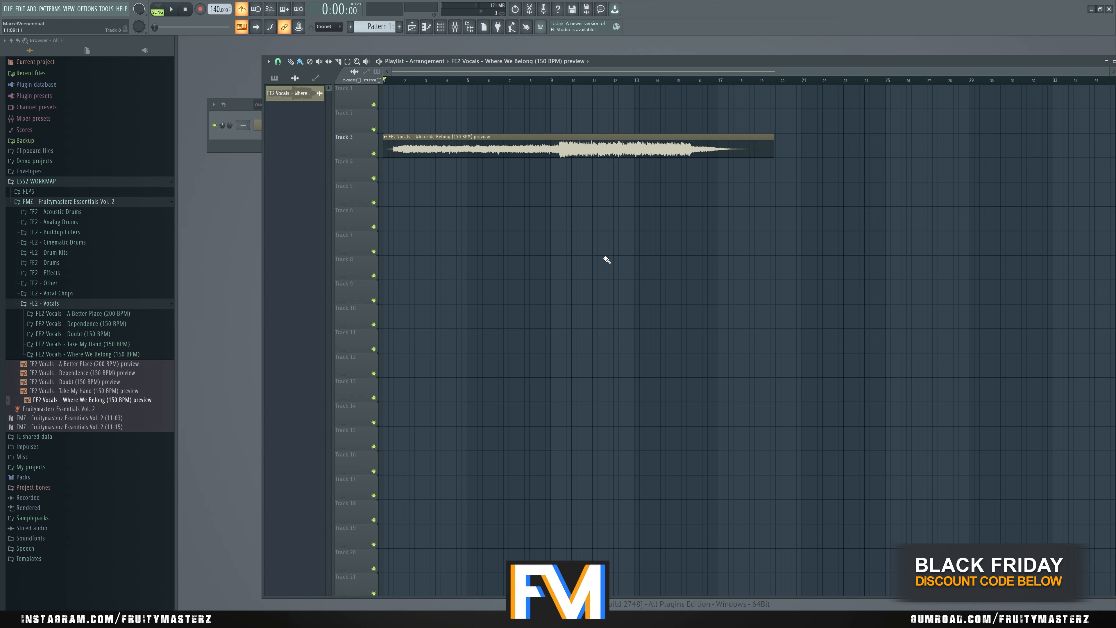
key(space)
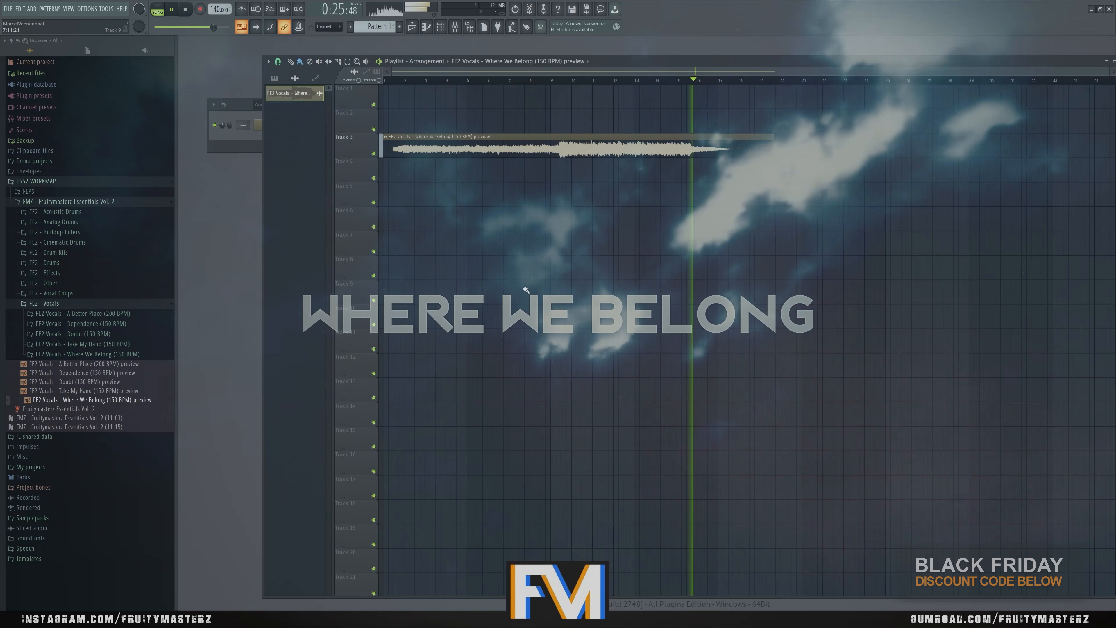
key(space)
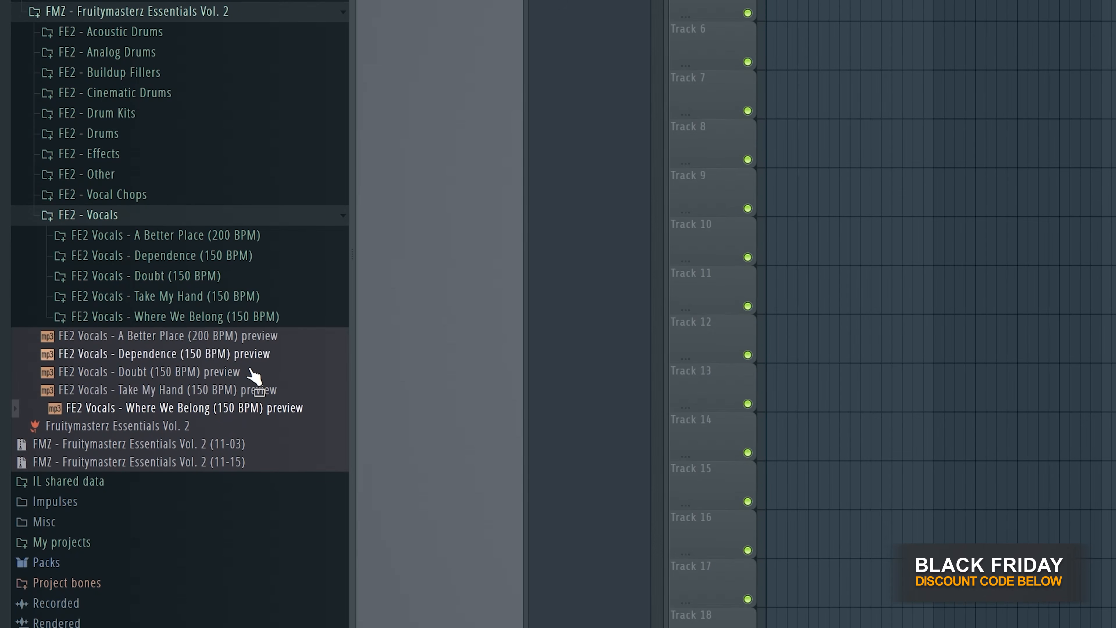
- Place the Where We Belong (150 BPM) VOCODER WET sample at the start of Track 9 and play it
click(230, 325)
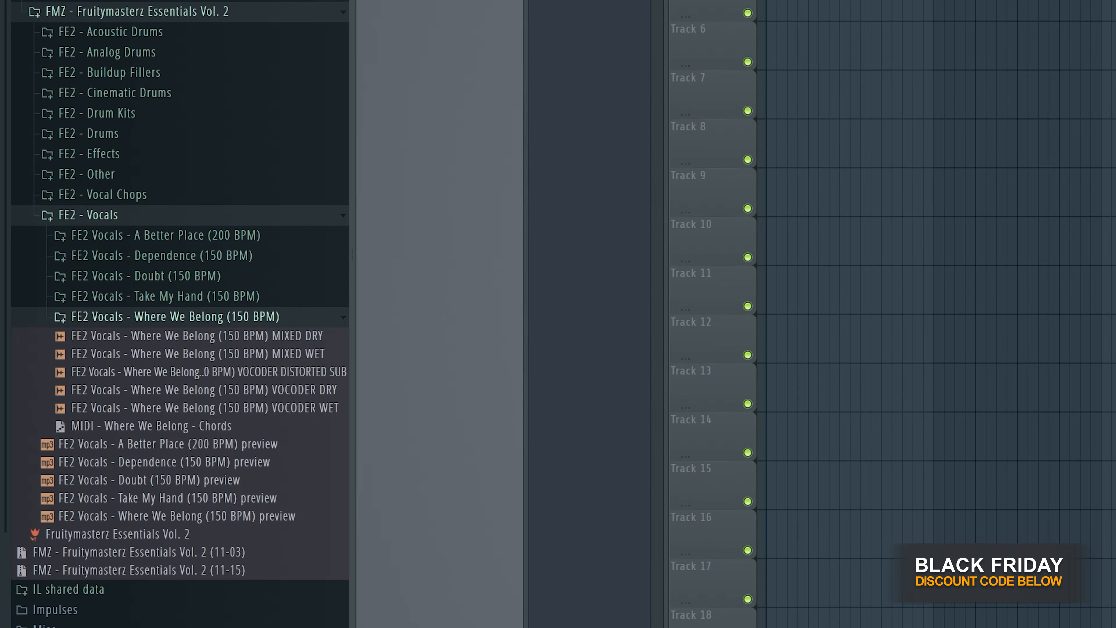
drag(257, 409, 783, 193)
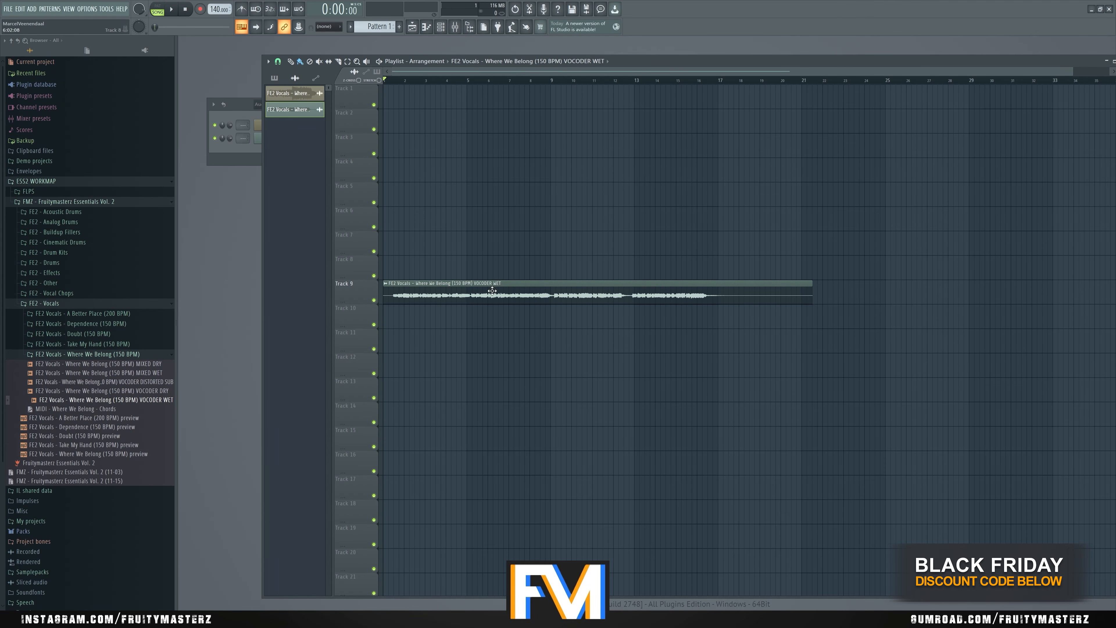
key(space)
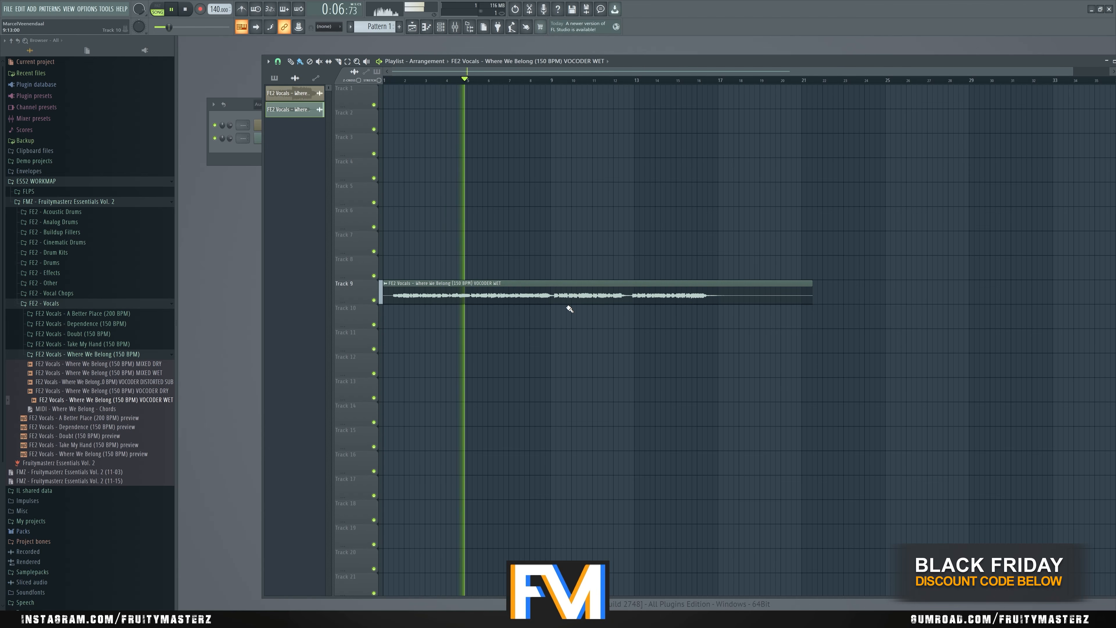
key(space)
- Play the VOCODER WET clip from about bar 9 and increase the height of Track 9 to enlarge its waveform
scroll(543, 281, up, 3)
click(567, 84)
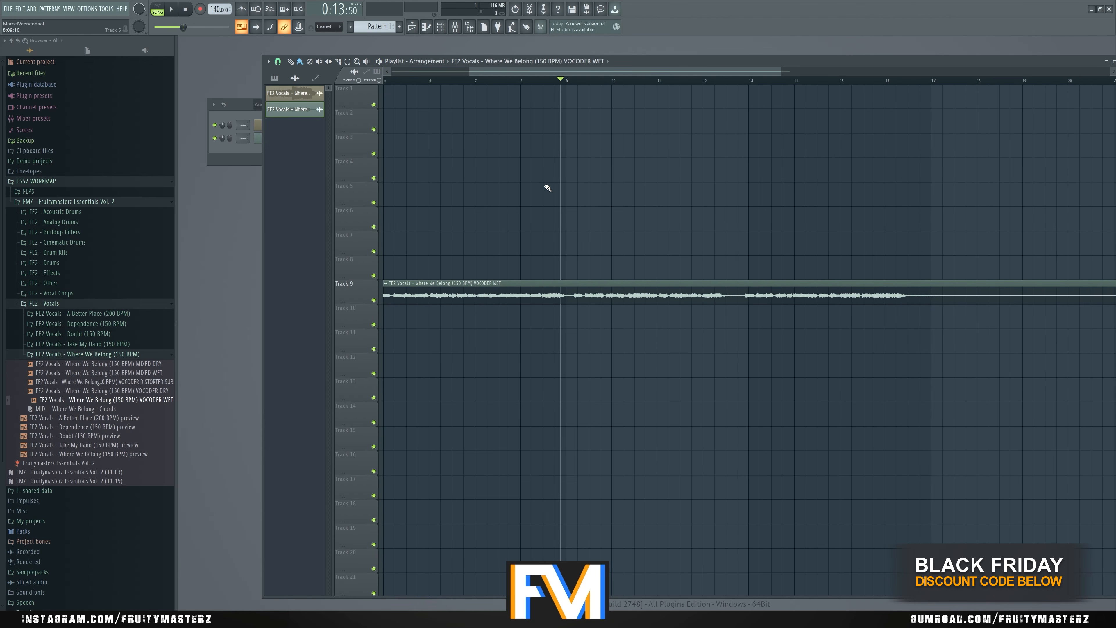
key(space)
scroll(605, 340, down, 3)
drag(364, 299, 358, 371)
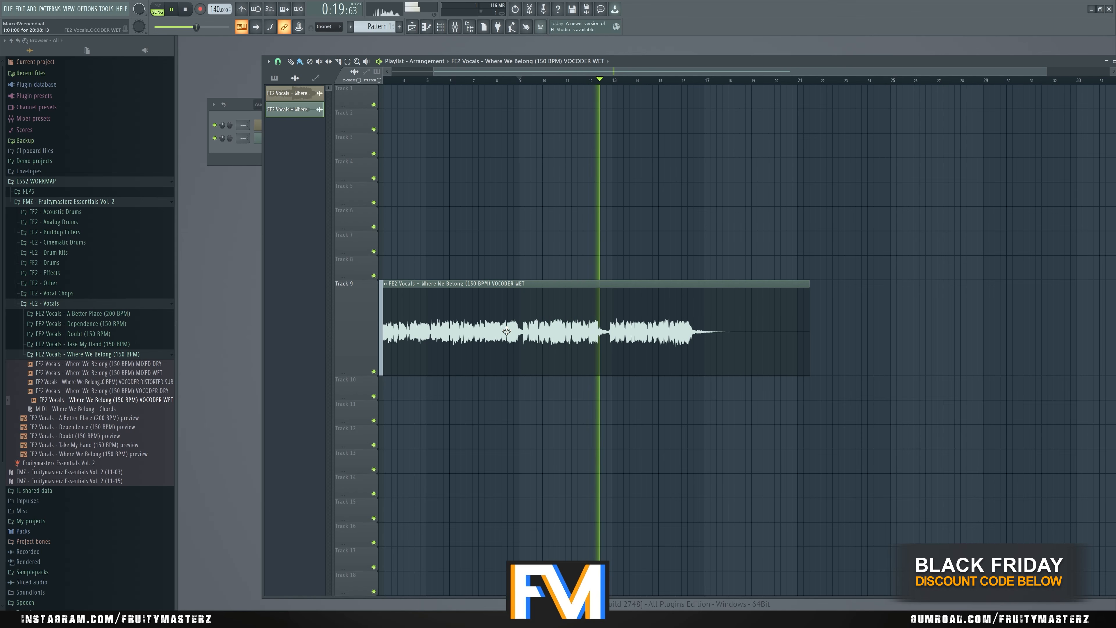
key(space)
- Replace the VOCODER WET clip with the A Better Place (200 BPM) preview at the start of Track 5
click(124, 354)
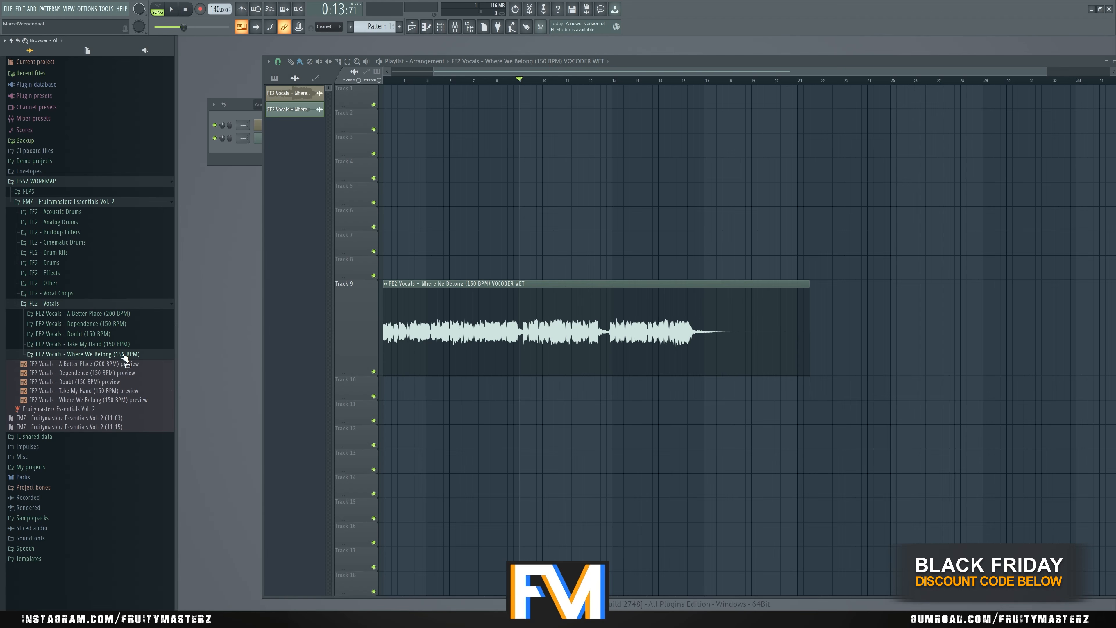
click(119, 314)
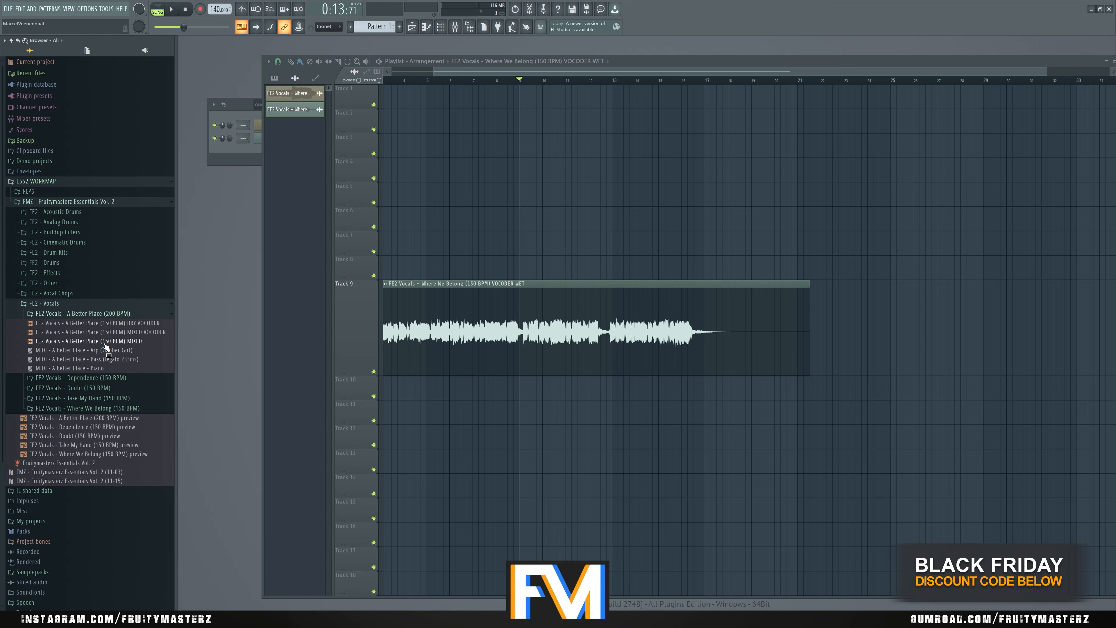
click(111, 314)
right_click(571, 299)
drag(80, 364, 396, 196)
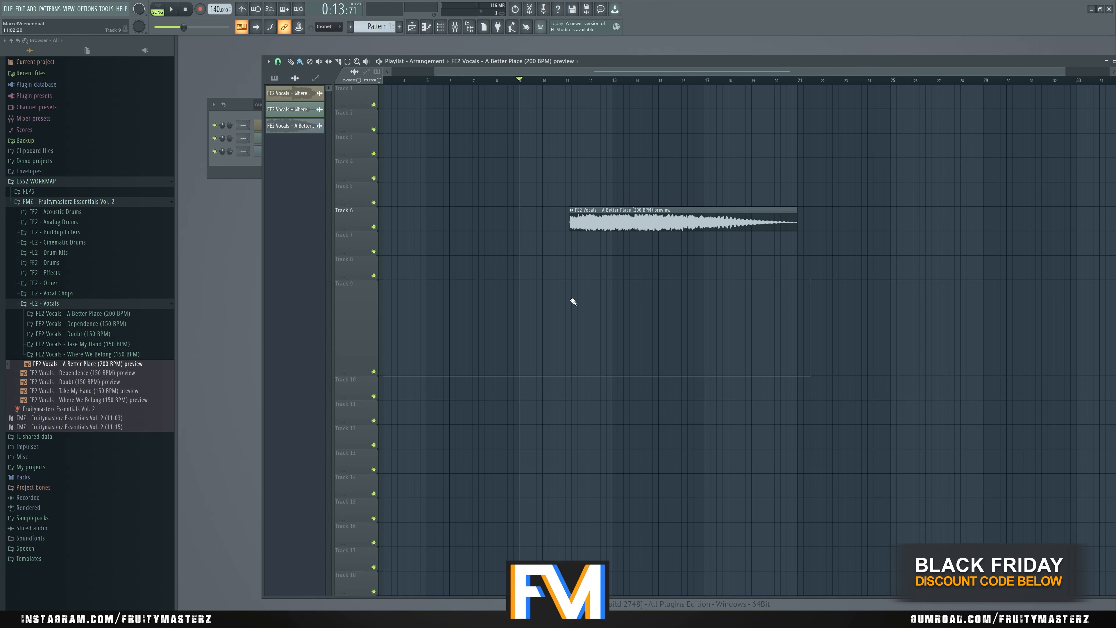
scroll(574, 302, down, 2)
- Open the channel settings of the A Better Place (200 BPM) preview and play the clip
double_click(303, 126)
key(space)
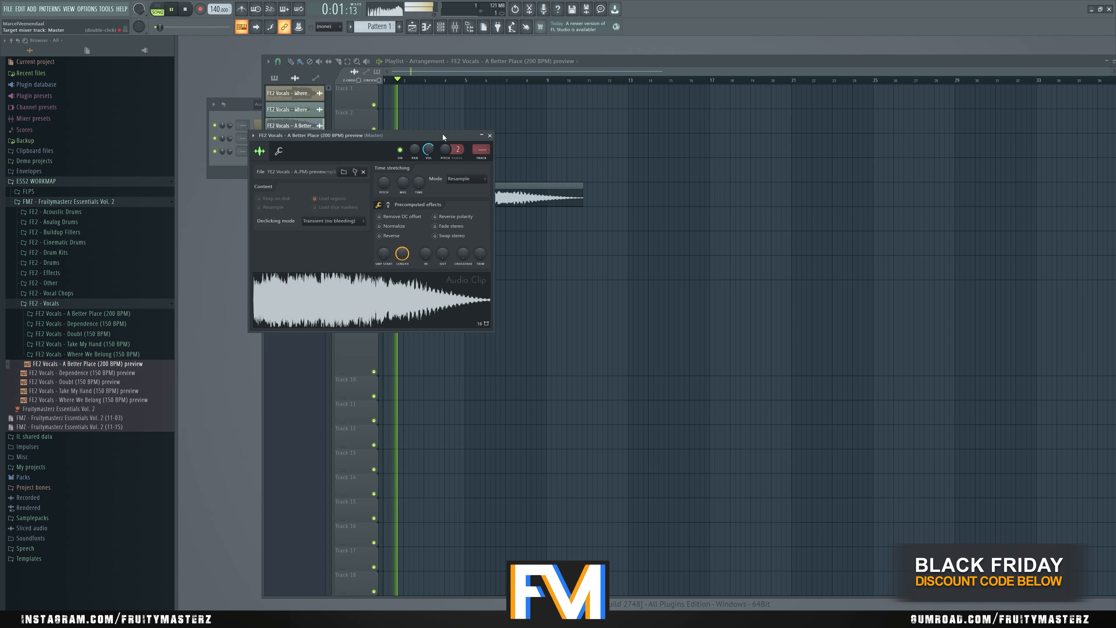
drag(442, 135, 865, 230)
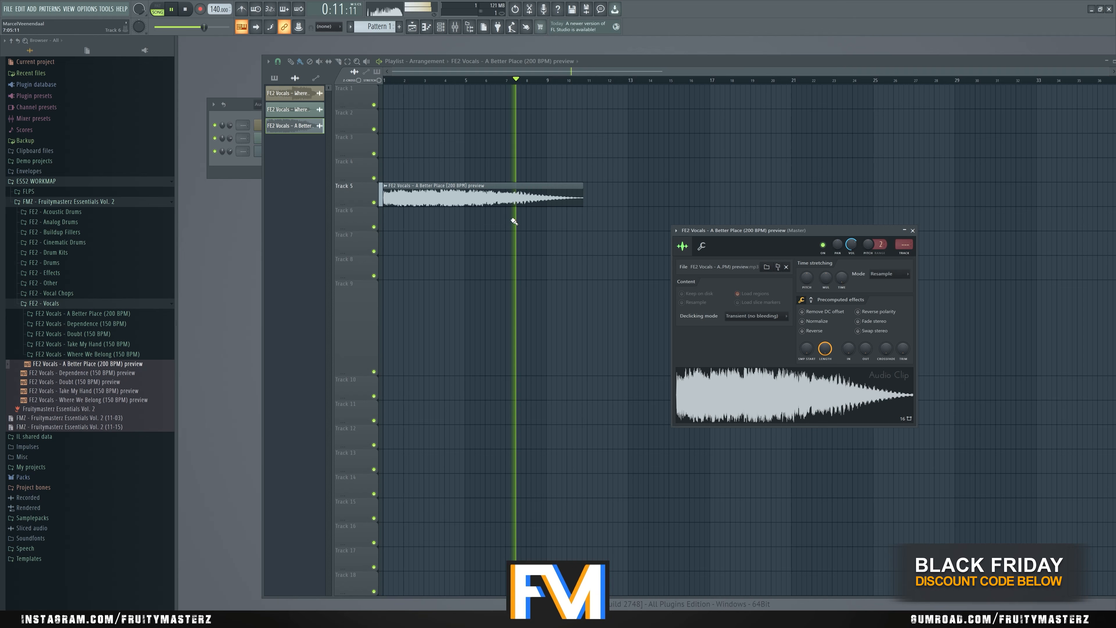
key(space)
- Replace the preview clip with the A Better Place (150 BPM) MIXED VOCODER sample on Track 7, adjusting its channel volume, and play it
right_click(476, 201)
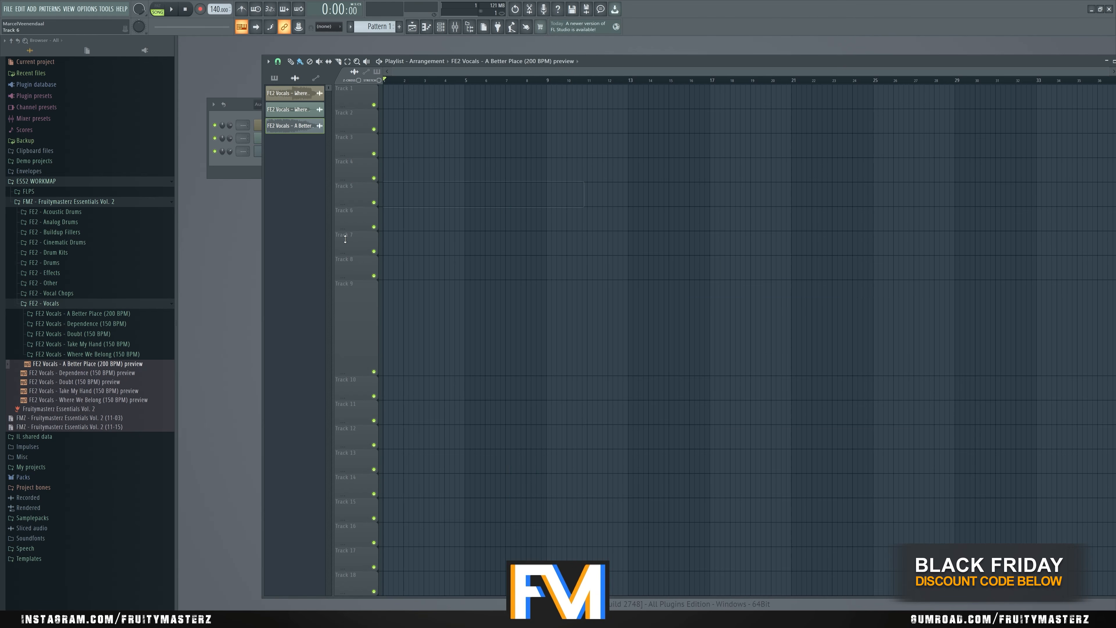
click(107, 316)
drag(103, 332, 520, 250)
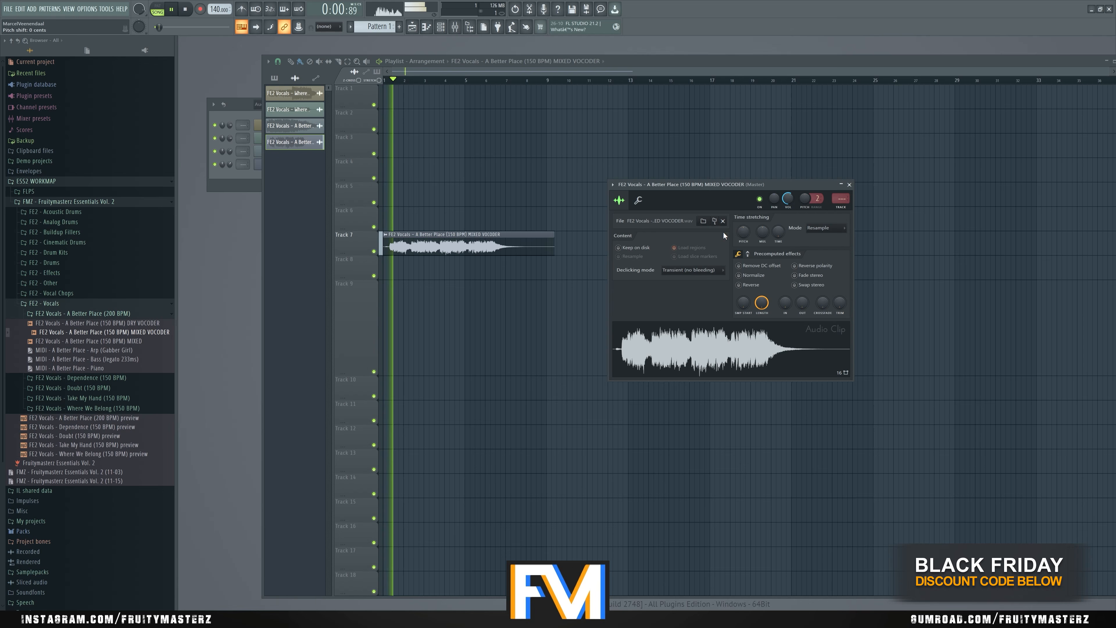
mouse_move(787, 198)
mouse_down()
mouse_move(787, 211)
mouse_move(787, 196)
mouse_up()
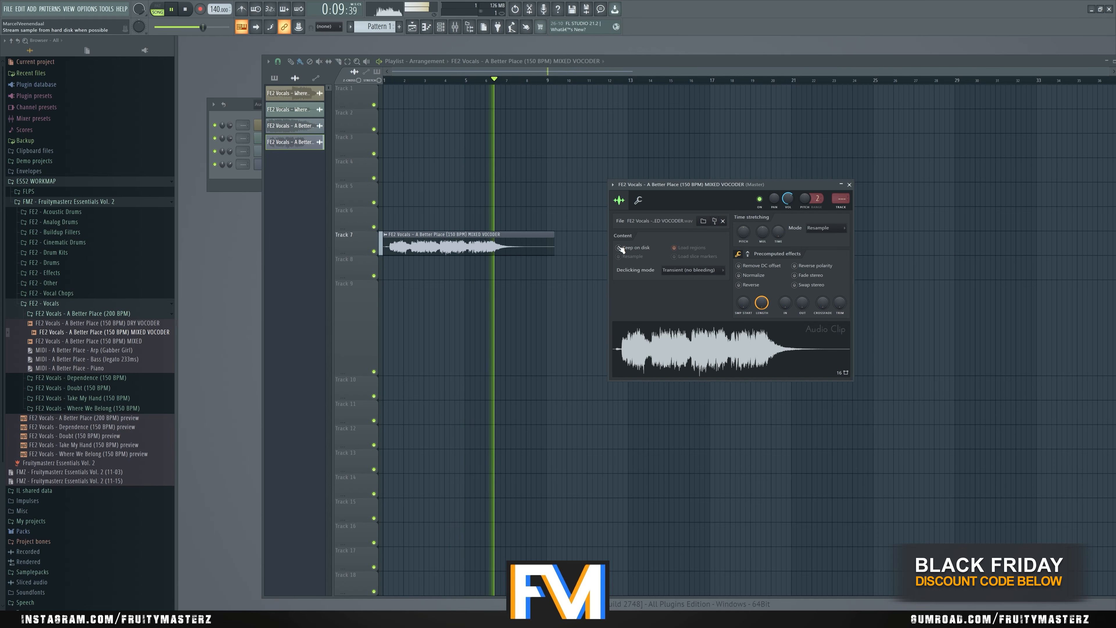
key(space)
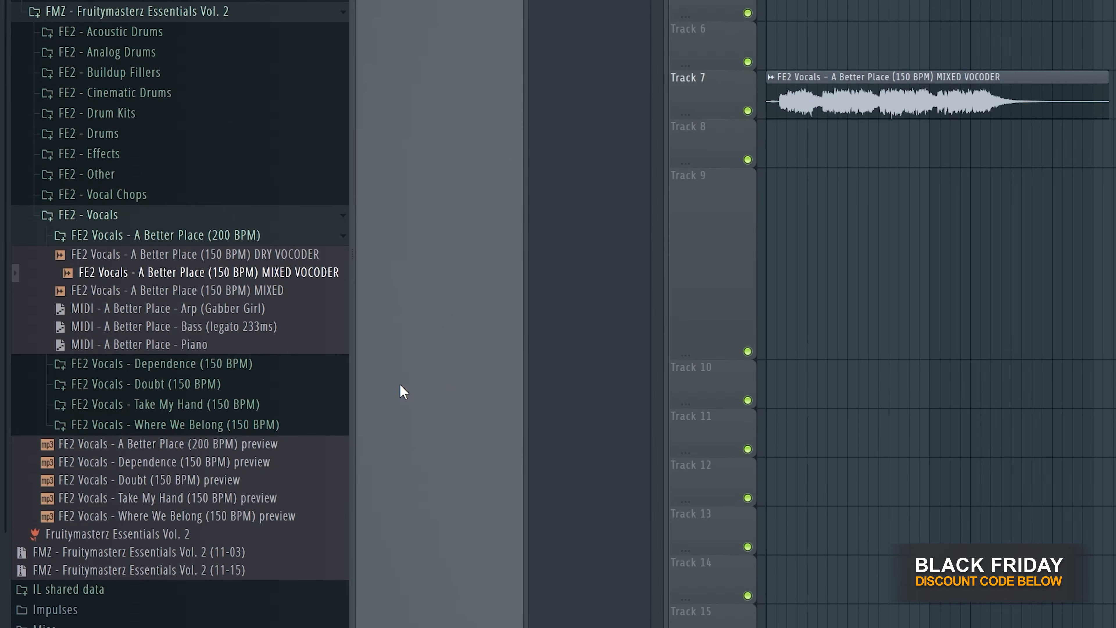
- Open the Take My Hand (150 BPM) vocals folder and start a new empty project at 150 BPM
click(246, 404)
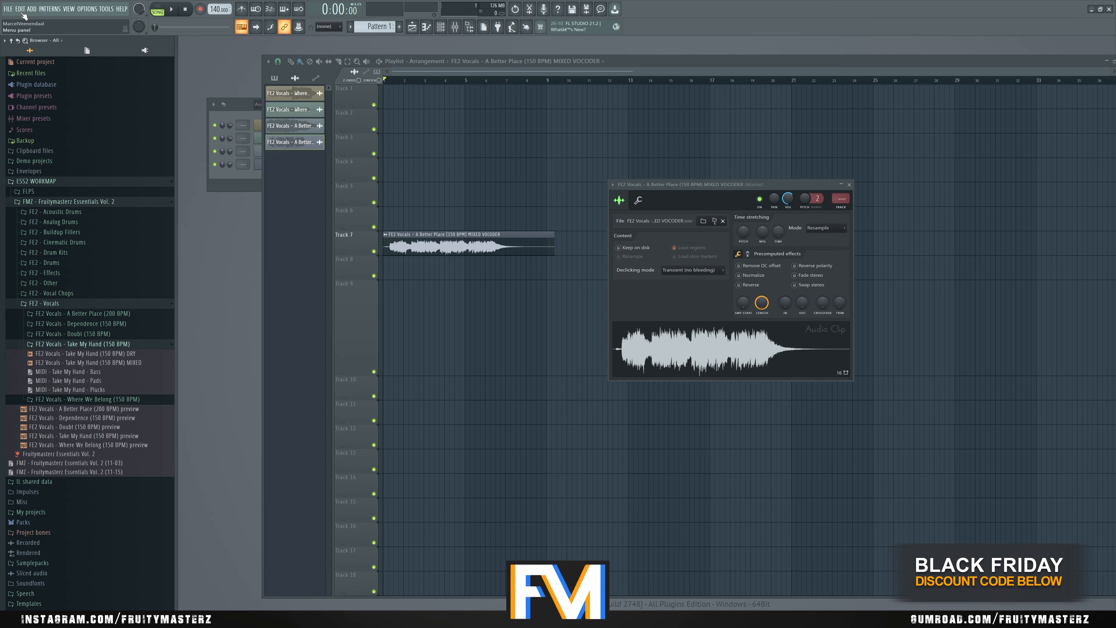
click(7, 9)
click(13, 22)
click(568, 331)
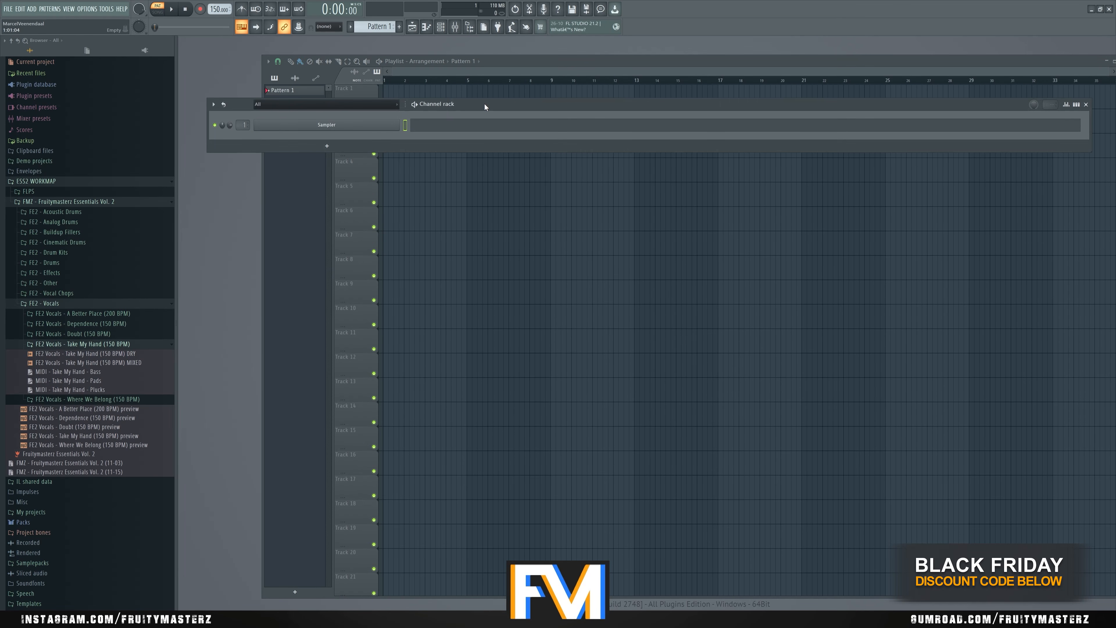
- Add a JD-800 instrument channel and move its window clear of the channel rack
drag(485, 107, 481, 162)
click(323, 201)
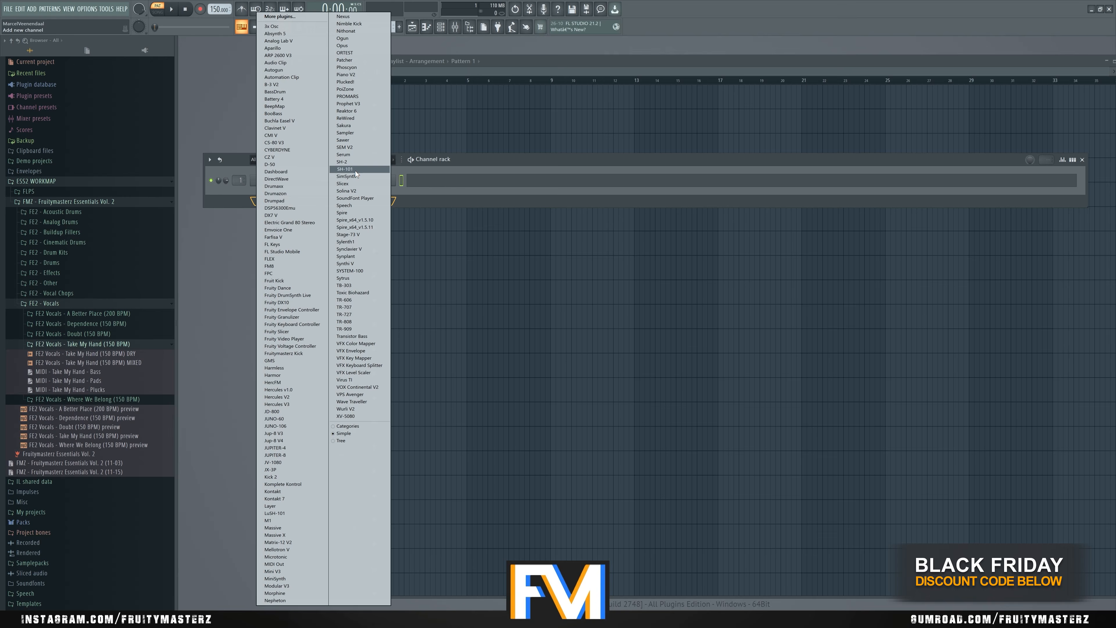
click(271, 411)
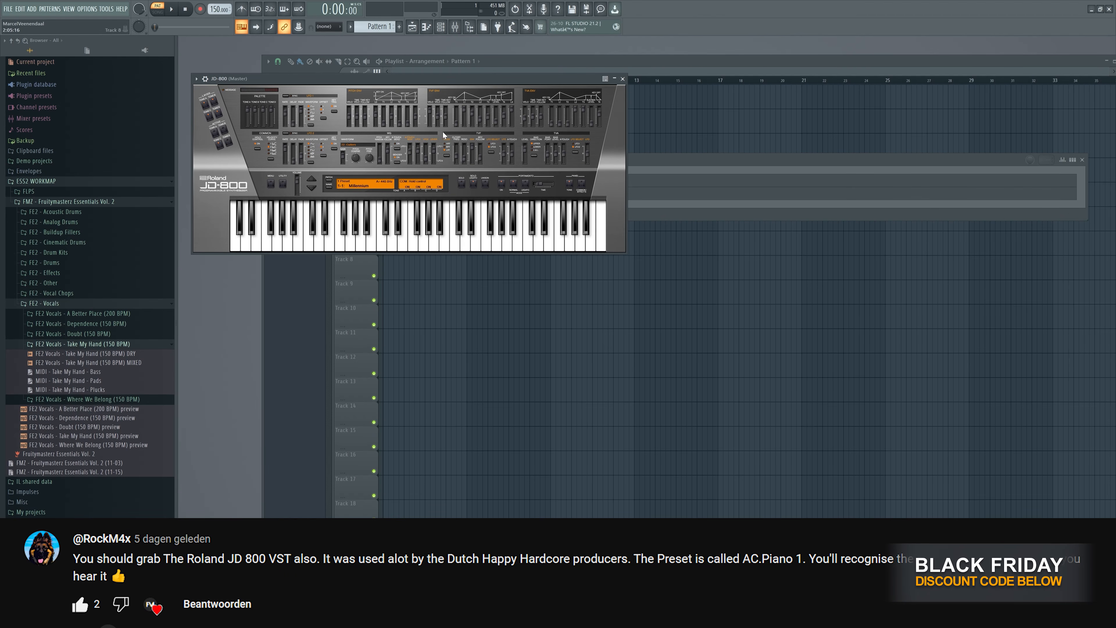
drag(444, 75, 585, 283)
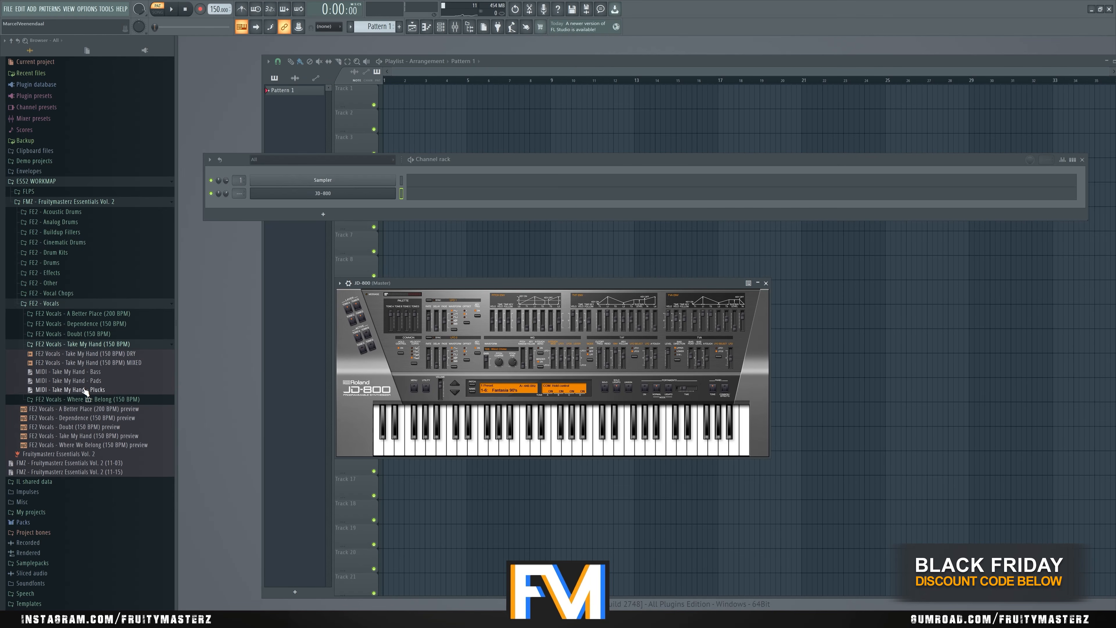
- Load the MIDI - Take My Hand - Pads file into the JD-800 channel, play it, and place Pattern 1 at the start of Track 6
drag(83, 381, 341, 199)
key(space)
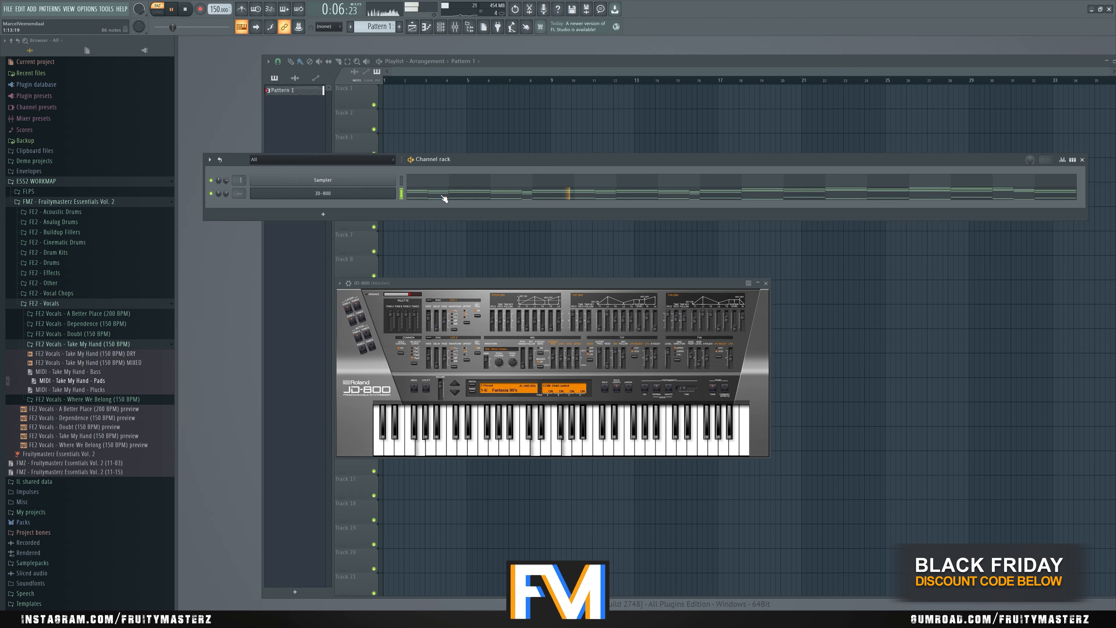
drag(548, 124, 394, 220)
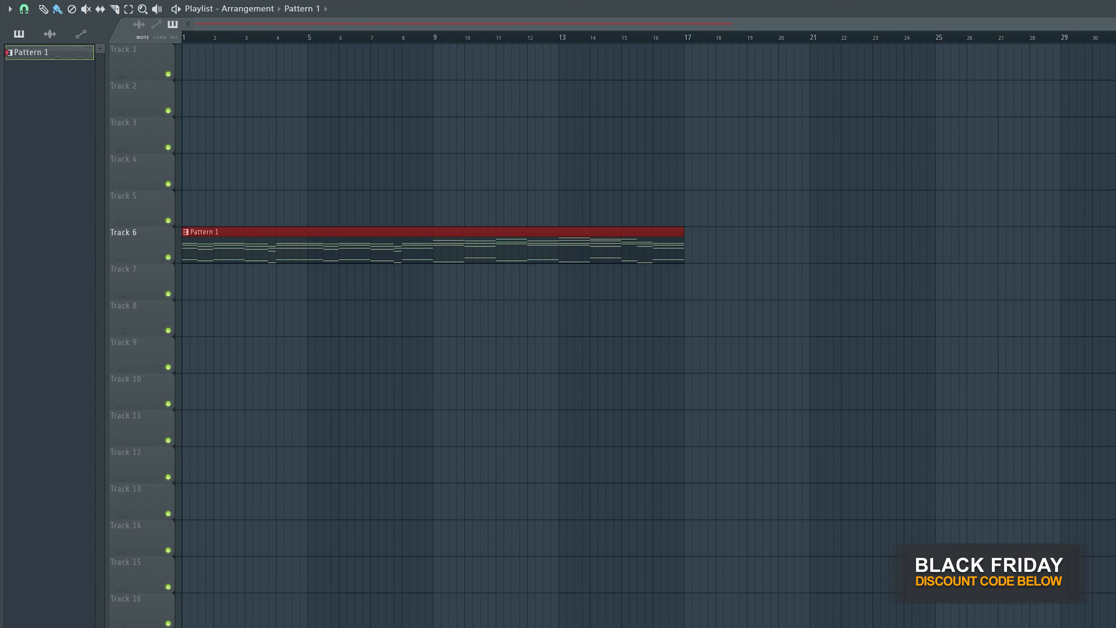
- Place the Take My Hand (150 BPM) DRY vocal at the start of Track 4 and play it with the pads pattern
key(F6)
drag(438, 155, 444, 103)
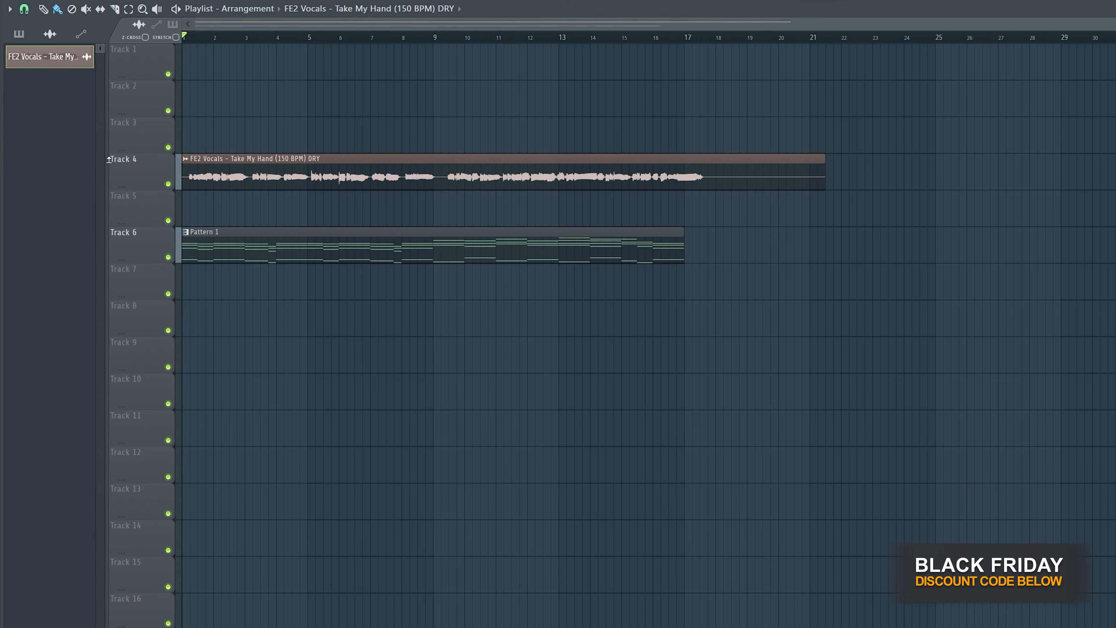
scroll(184, 219, up, 5)
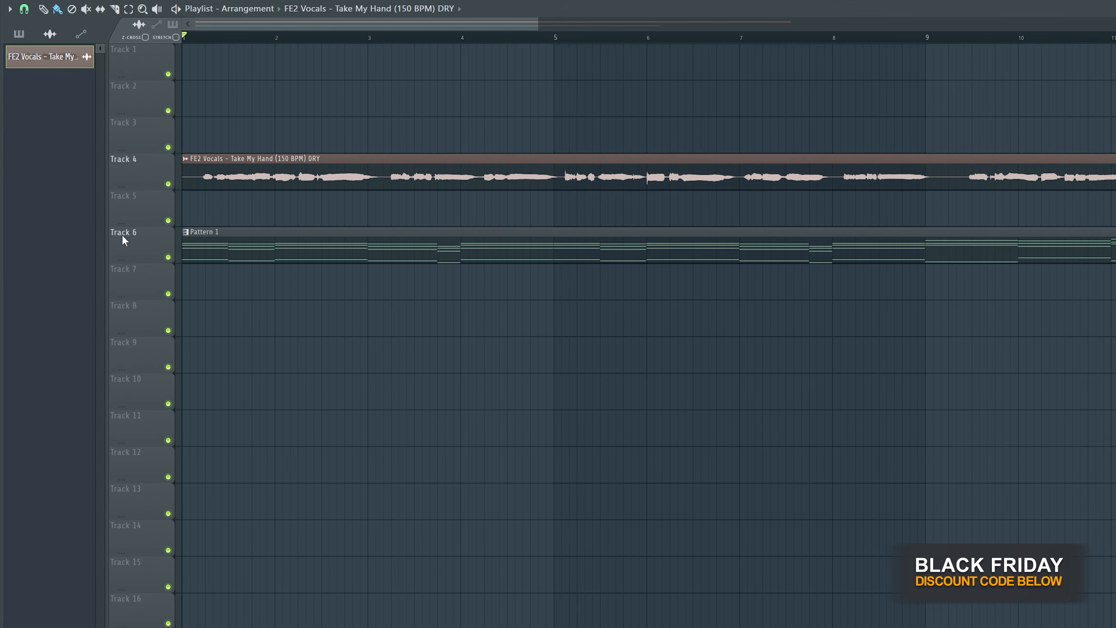
scroll(208, 245, down, 3)
key(space)
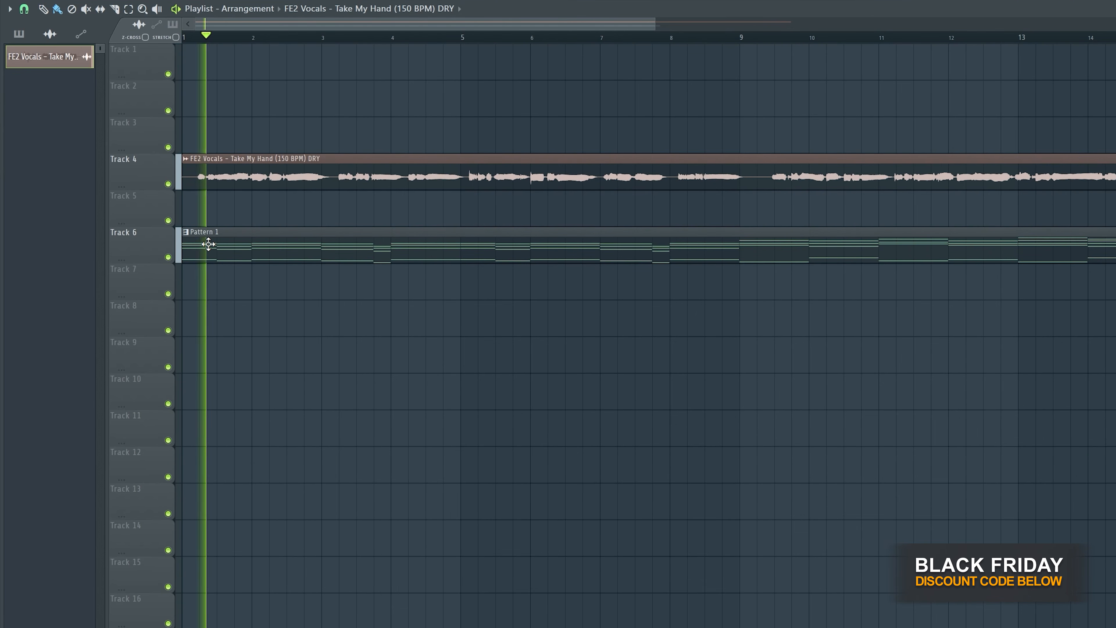
key(space)
- Move Pattern 1 half a bar later on Track 6 and play it against the dry vocal
scroll(145, 253, up, 3)
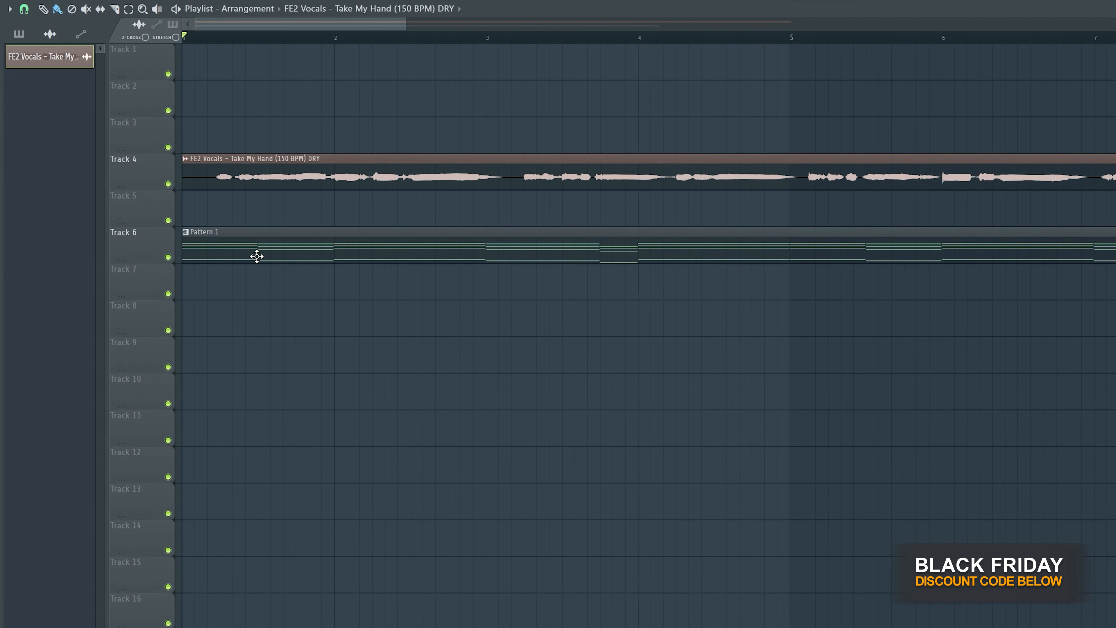
drag(257, 252, 314, 249)
key(space)
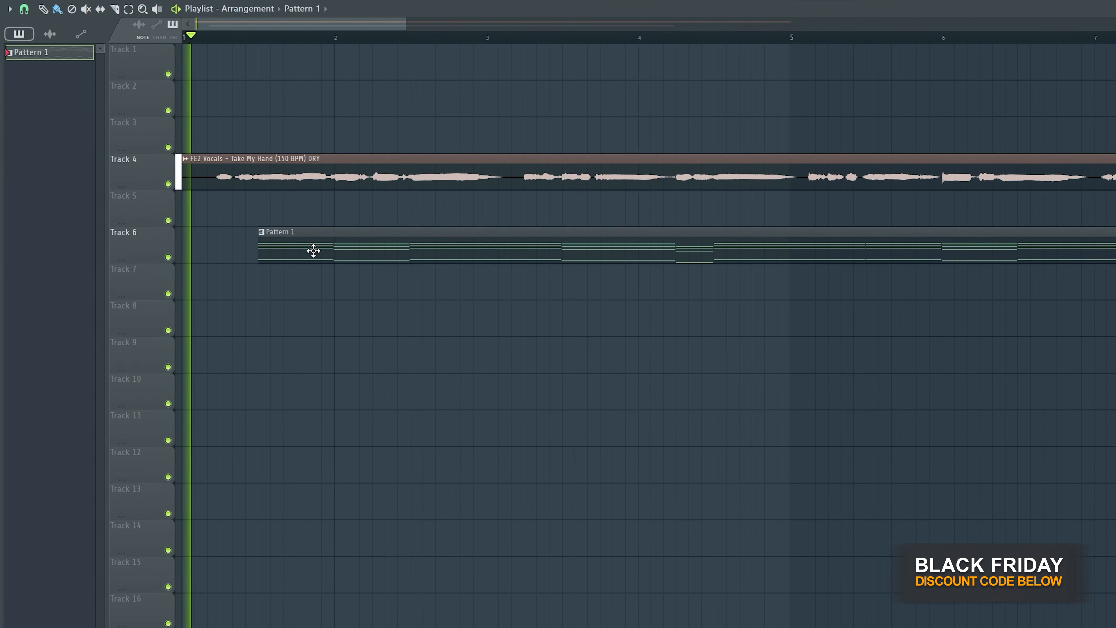
scroll(287, 279, down, 3)
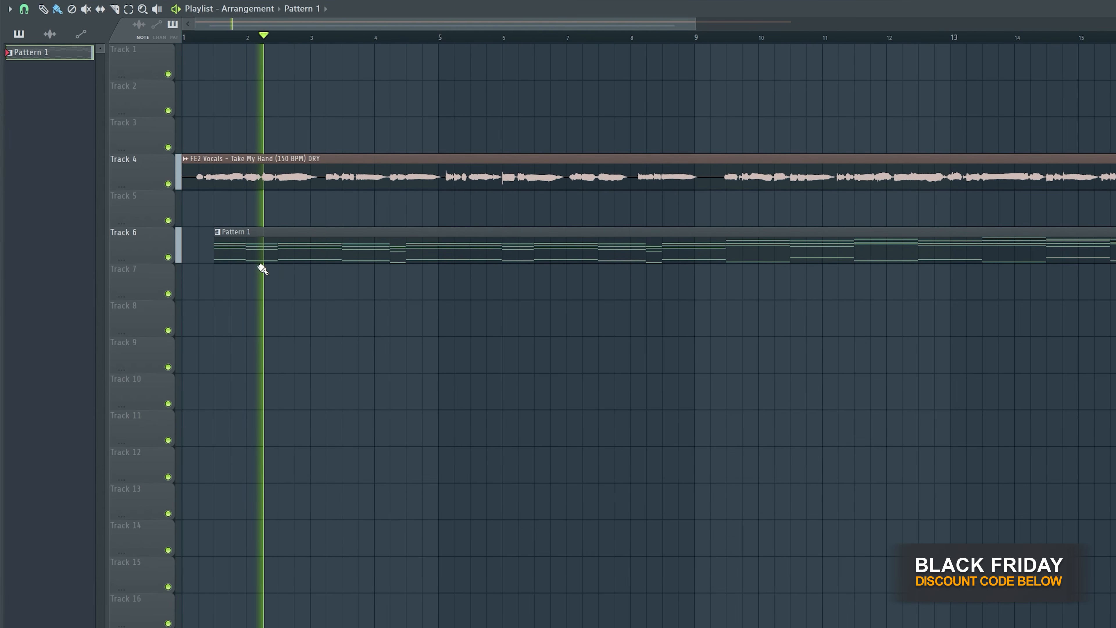
scroll(189, 268, down, 2)
scroll(188, 269, down, 1)
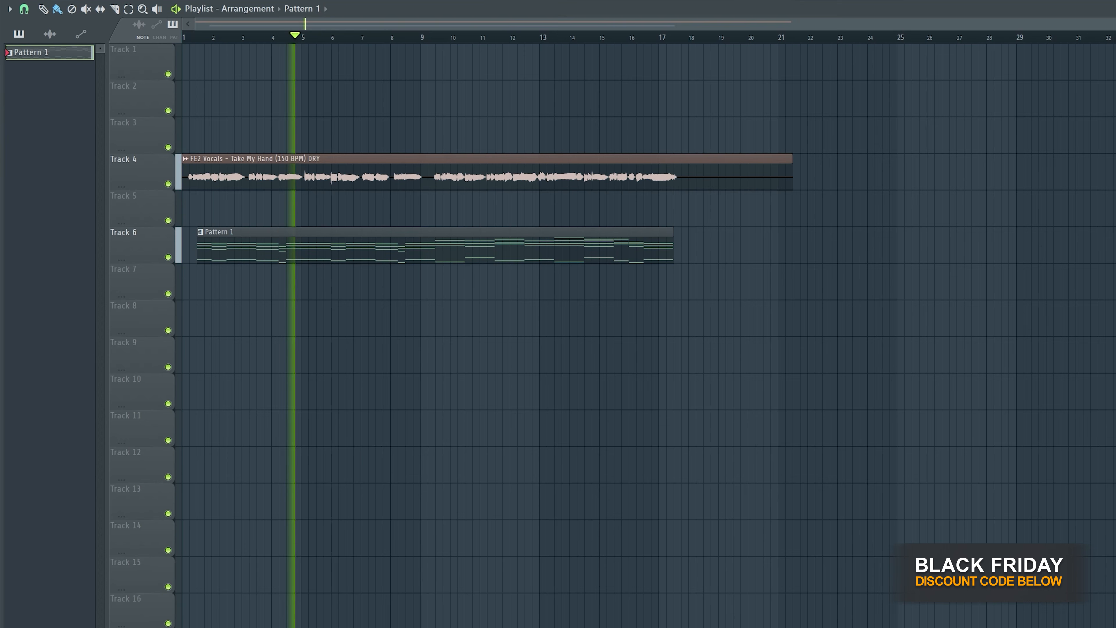
key(space)
- Add the Take My Hand (150 BPM) MIXED vocal at the start of Track 5
drag(169, 254, 153, 235)
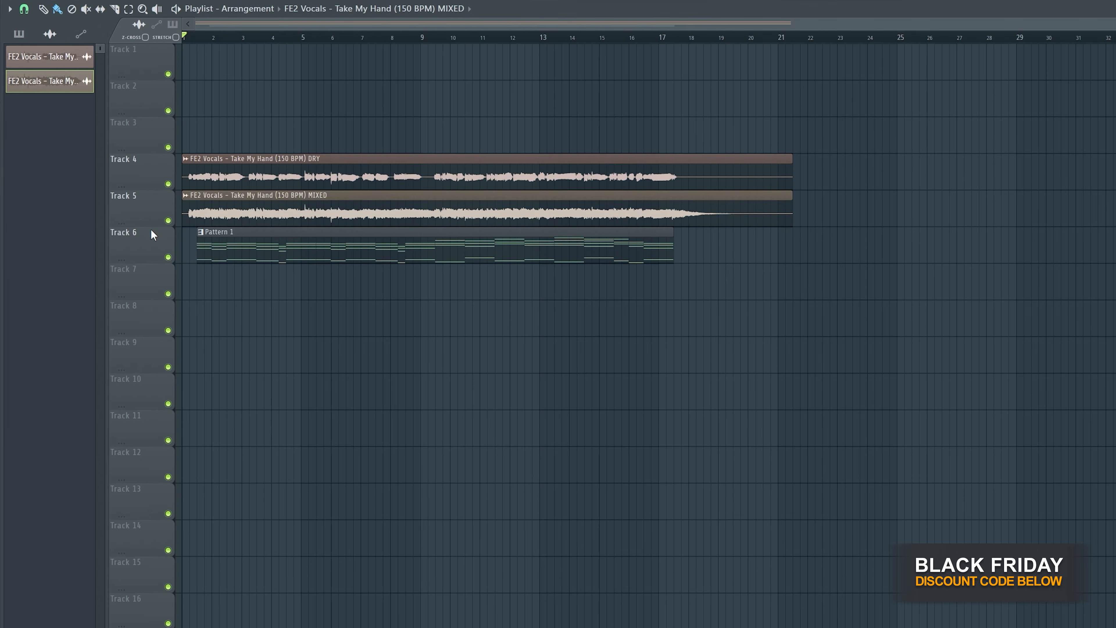
- Mute the DRY vocal on Track 4 and play the MIXED vocal with the pads pattern, opening the mixed clip's channel settings
click(262, 172)
key(space)
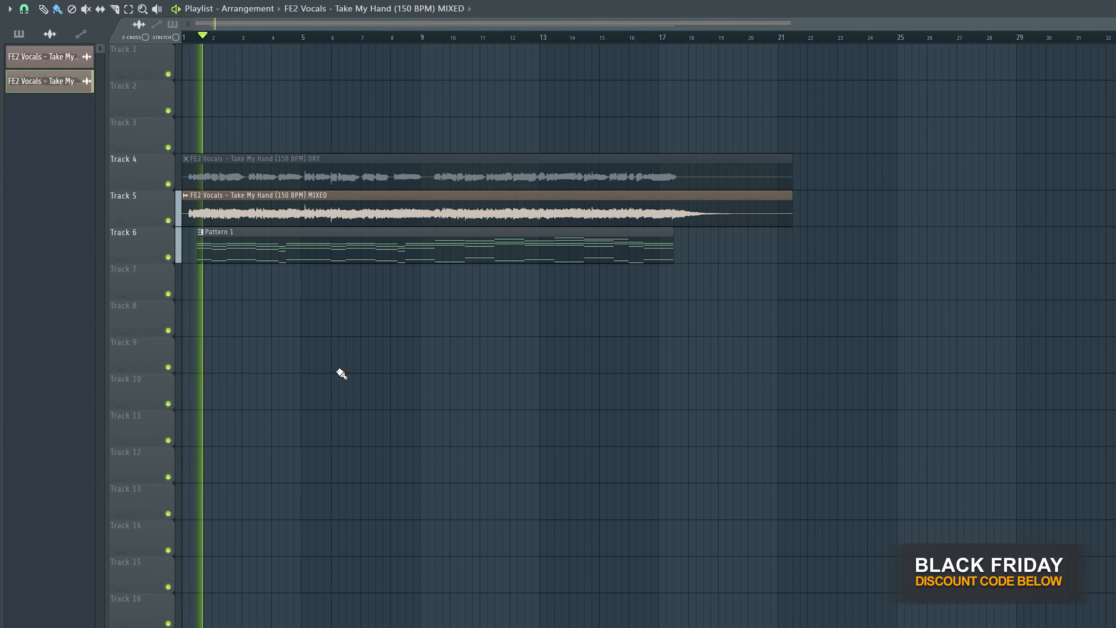
double_click(239, 214)
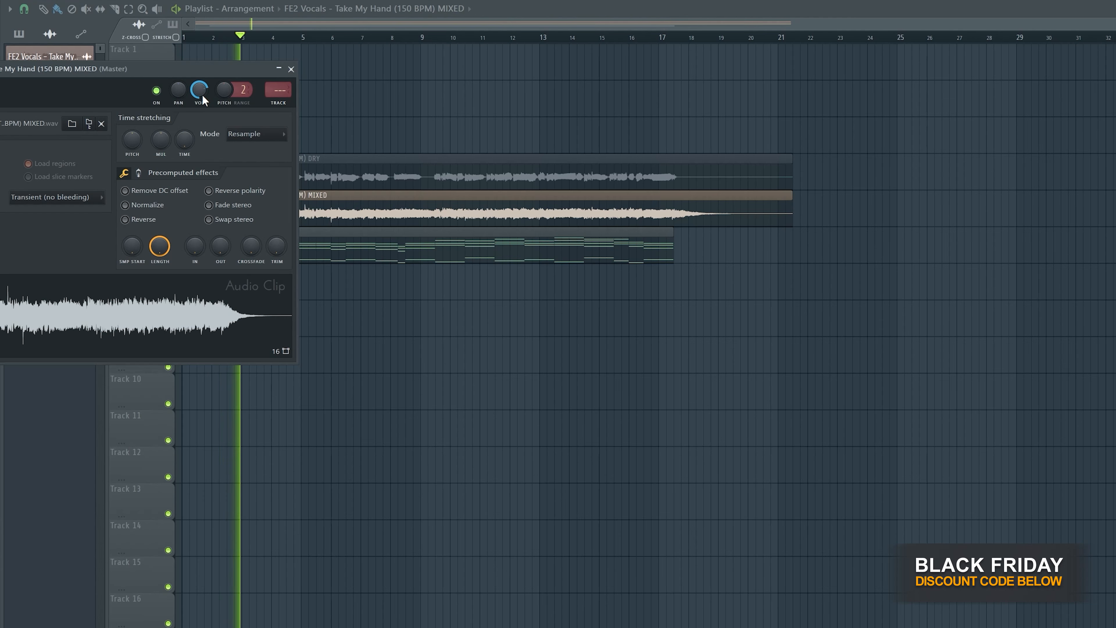
drag(200, 73, 251, 357)
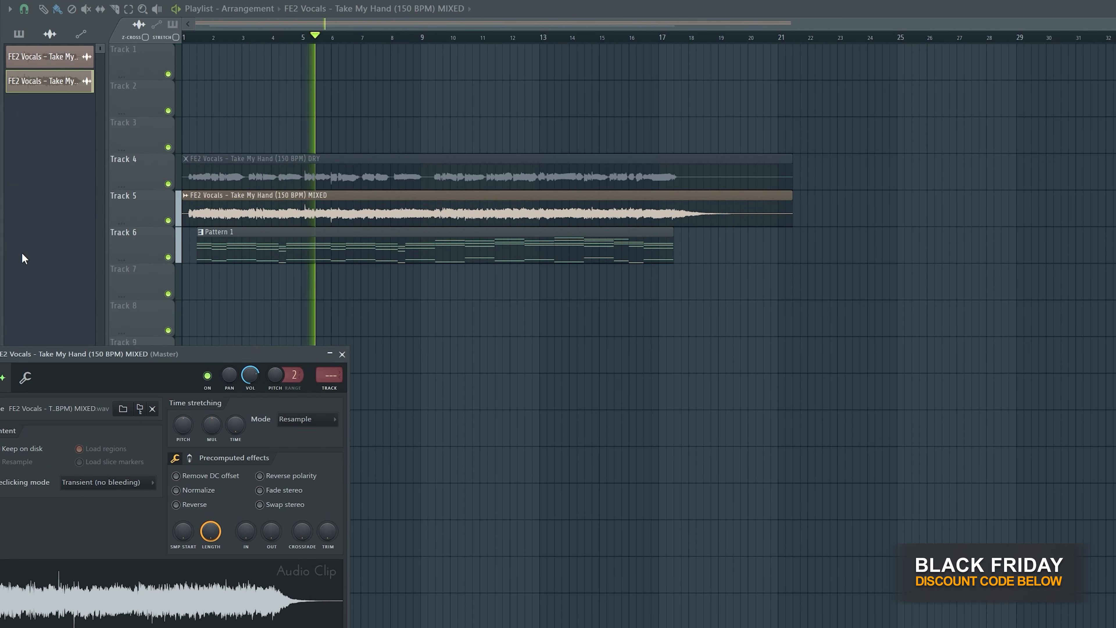
- Open the JD-800 notes of Pattern 1 and try shifting the low bass notes from bar 9 onward down an octave
key(F6)
click(32, 103)
click(27, 118)
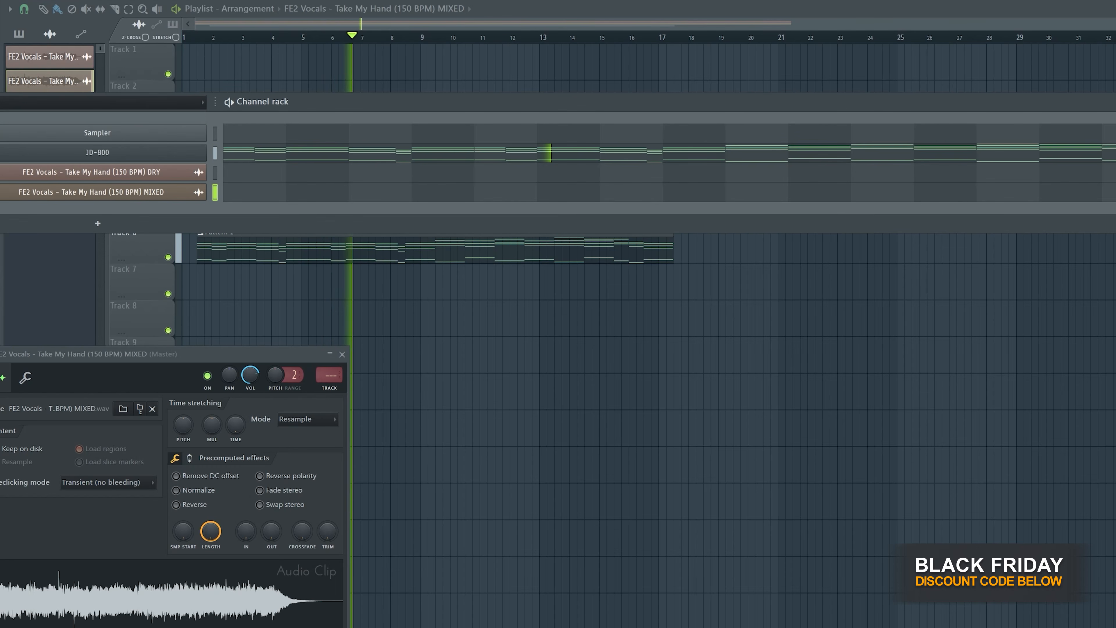
click(608, 155)
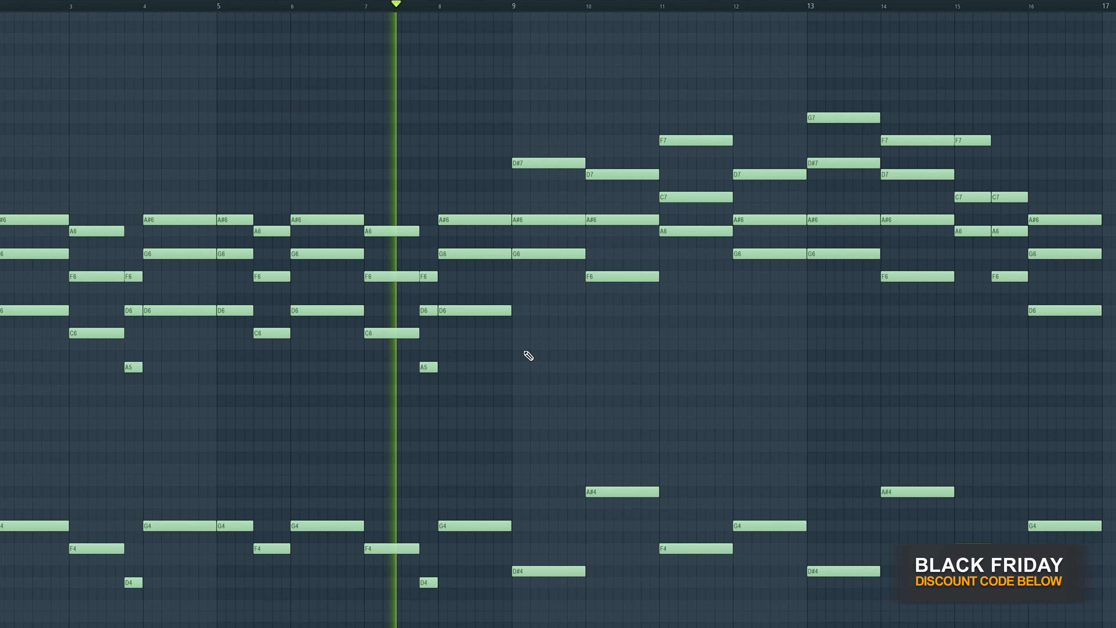
drag(558, 294, 954, 511)
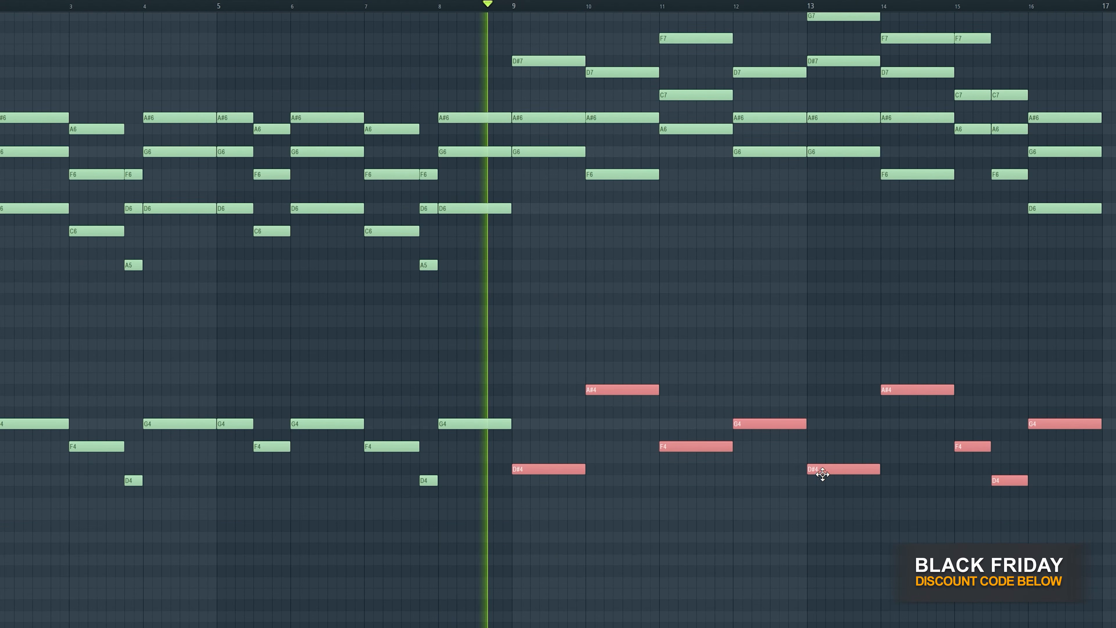
key(ctrl+Down)
key(ctrl+Up)
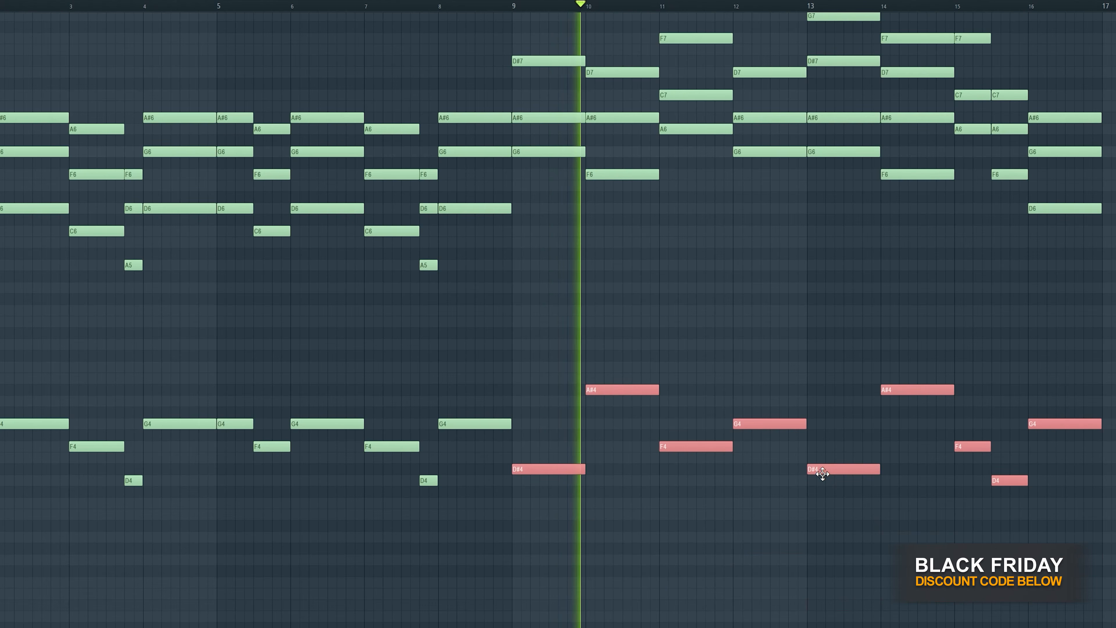
ctrl+click(880, 282)
key(Escape)
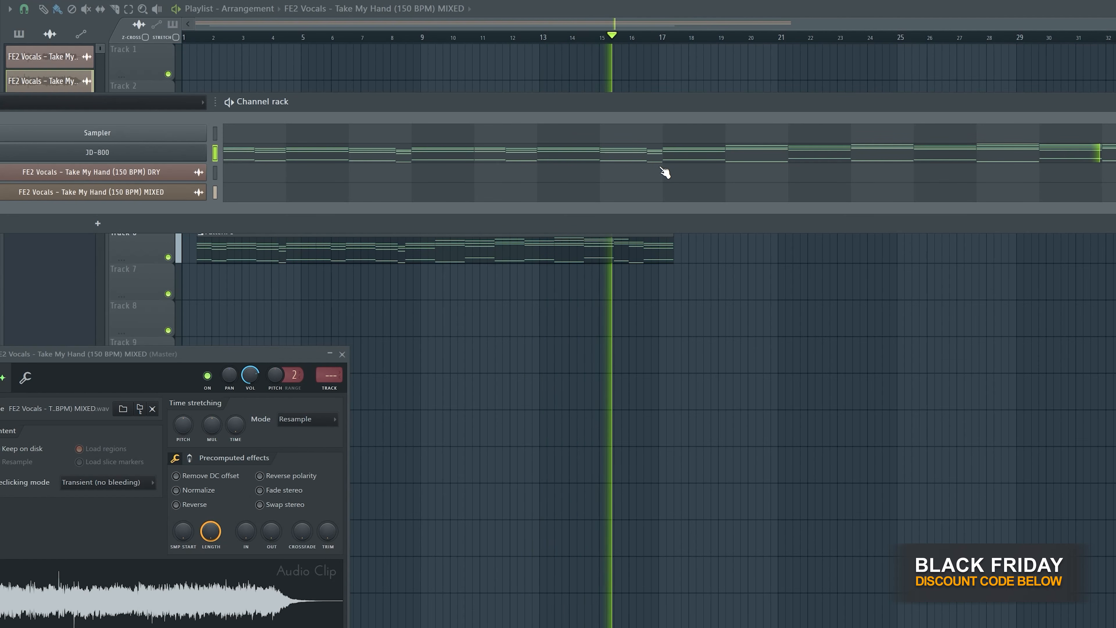
- Stop playback, mute the MIXED vocal on Track 5 and unmute the DRY vocal on Track 4
click(749, 15)
key(space)
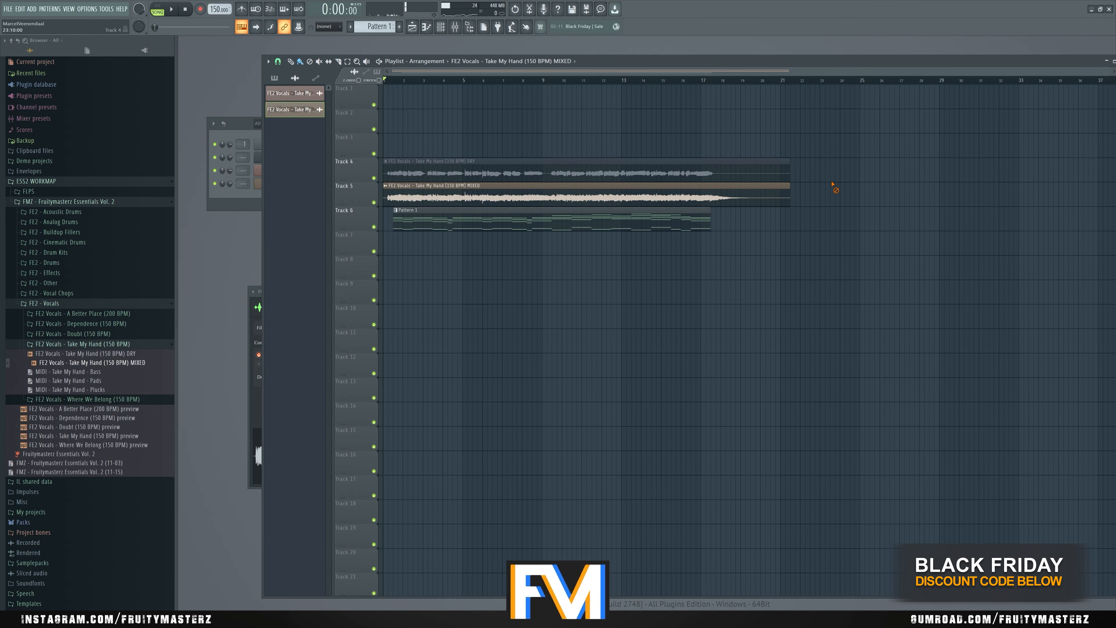
alt+right_click(784, 190)
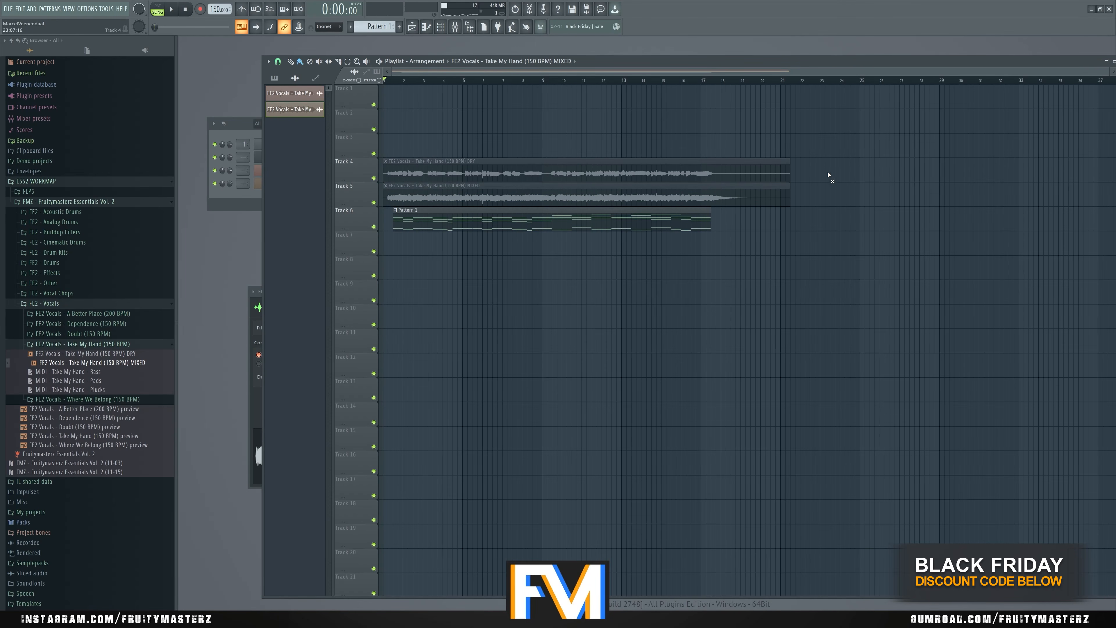
alt+right_click(784, 174)
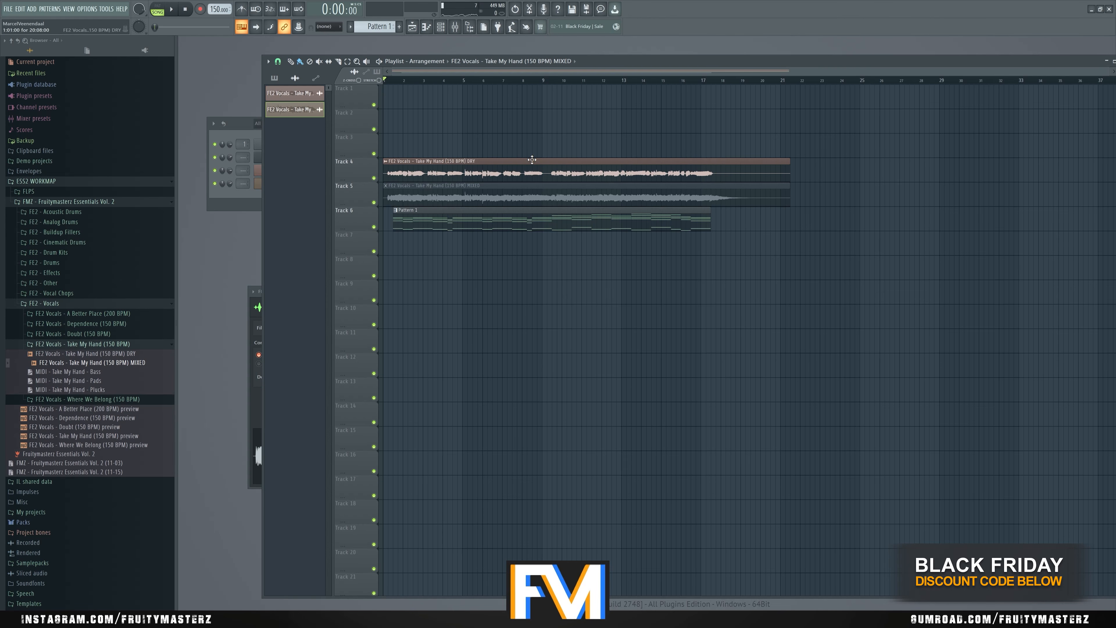
- Play the dry vocal with the pads from just before bar 9 to check where the second vocal section begins
scroll(547, 198, up, 4)
click(531, 80)
key(space)
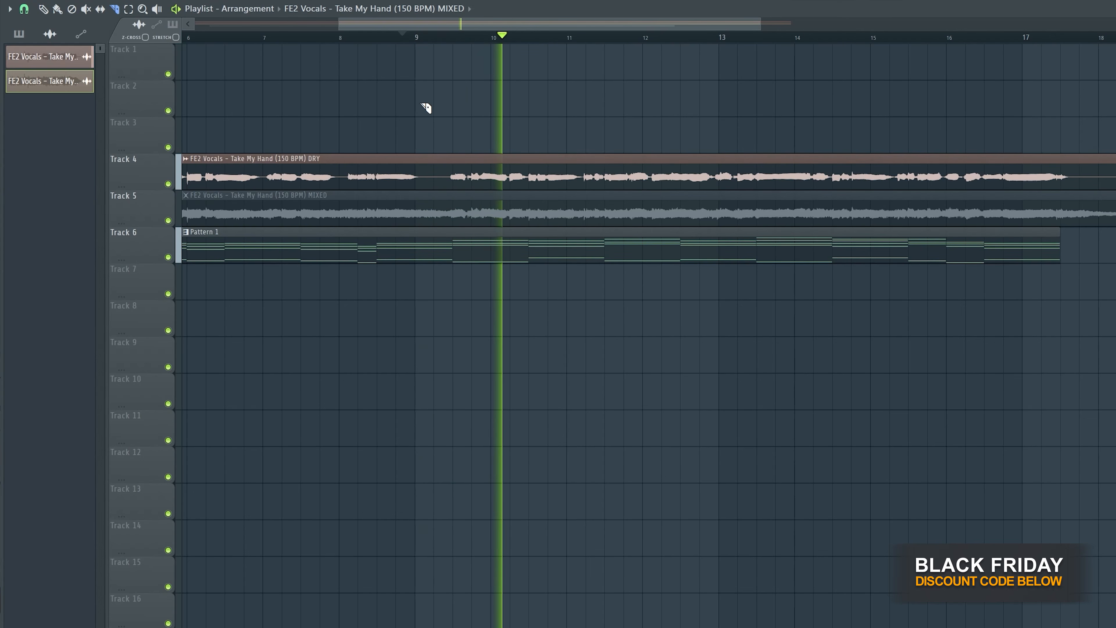
key(space)
scroll(439, 145, up, 3)
scroll(402, 138, up, 3)
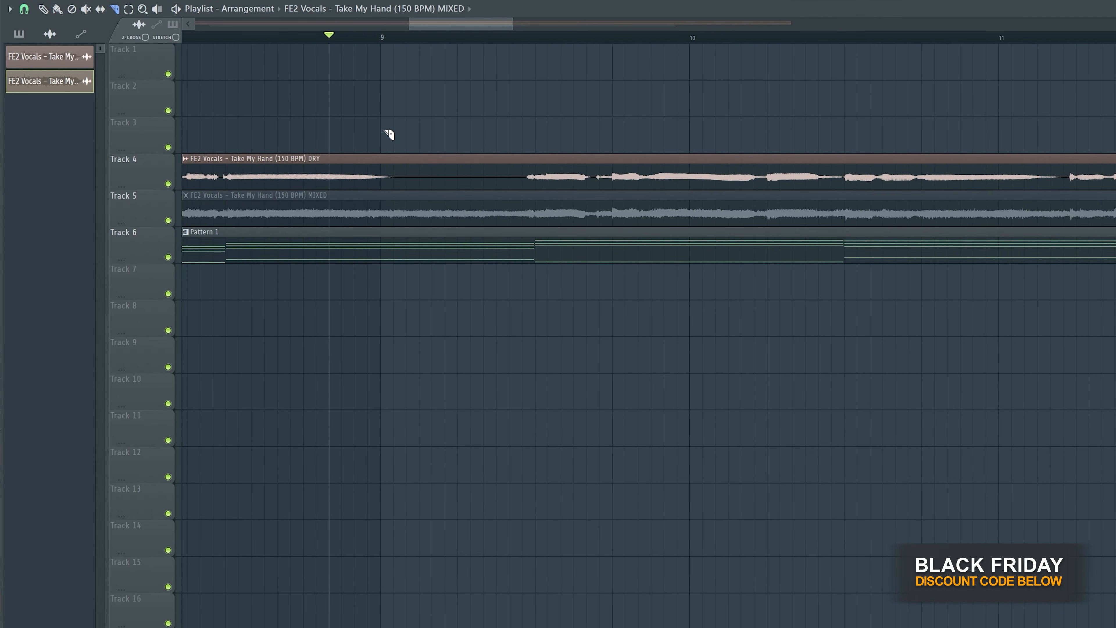
mouse_move(382, 127)
mouse_down()
mouse_move(383, 211)
mouse_move(382, 107)
mouse_up()
key(space)
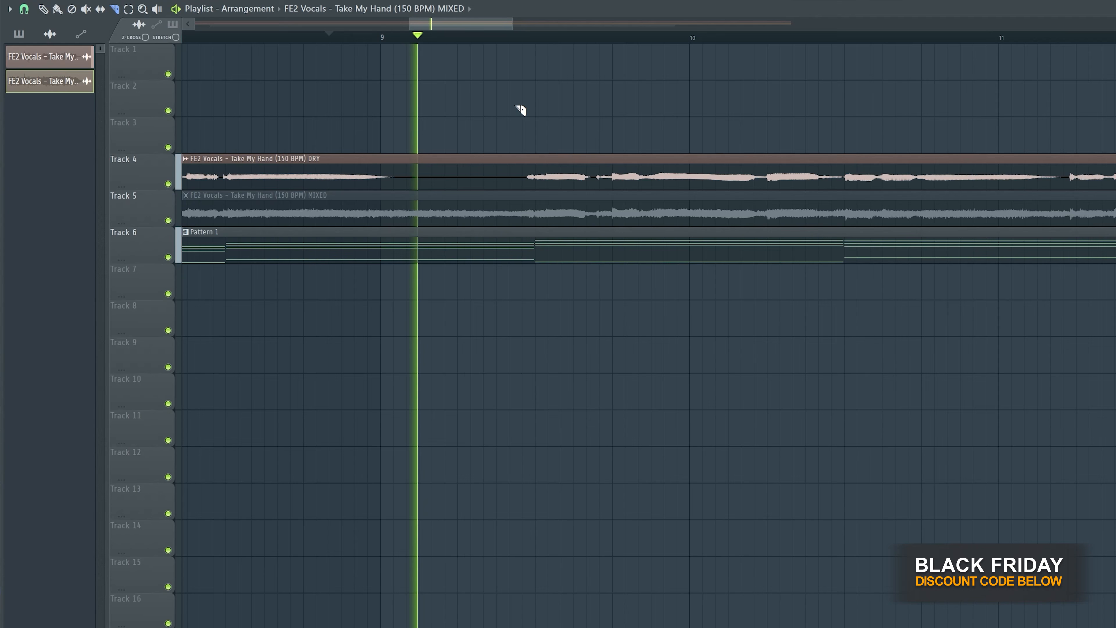
key(space)
- Slice Pattern 1 on Track 6 halfway through bar 9 and make the second part a unique pattern
drag(535, 283, 537, 227)
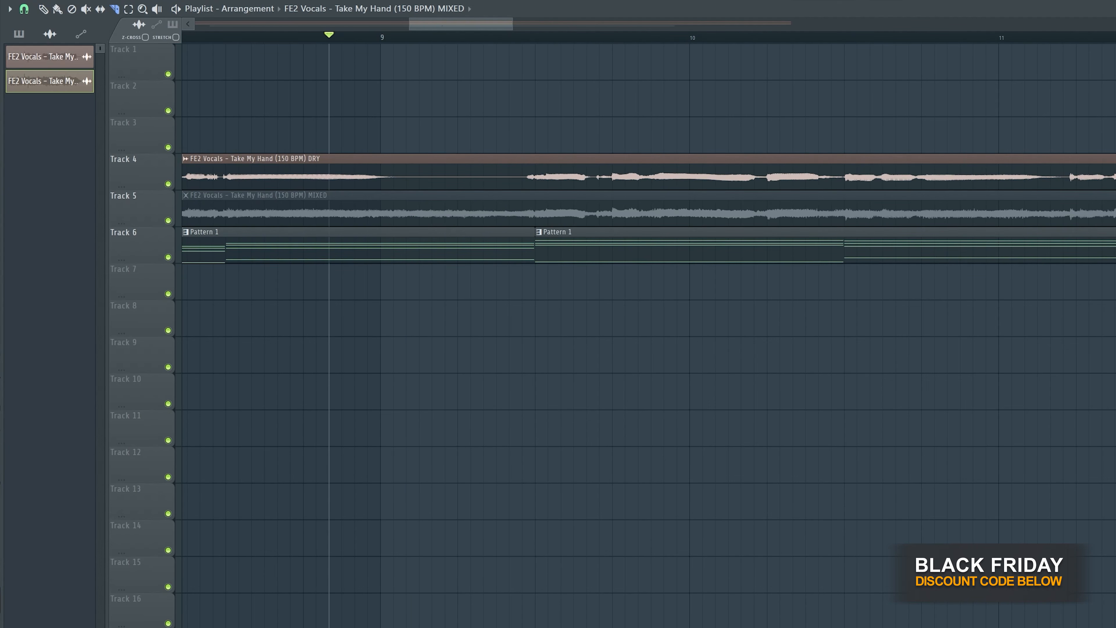
click(43, 9)
click(538, 233)
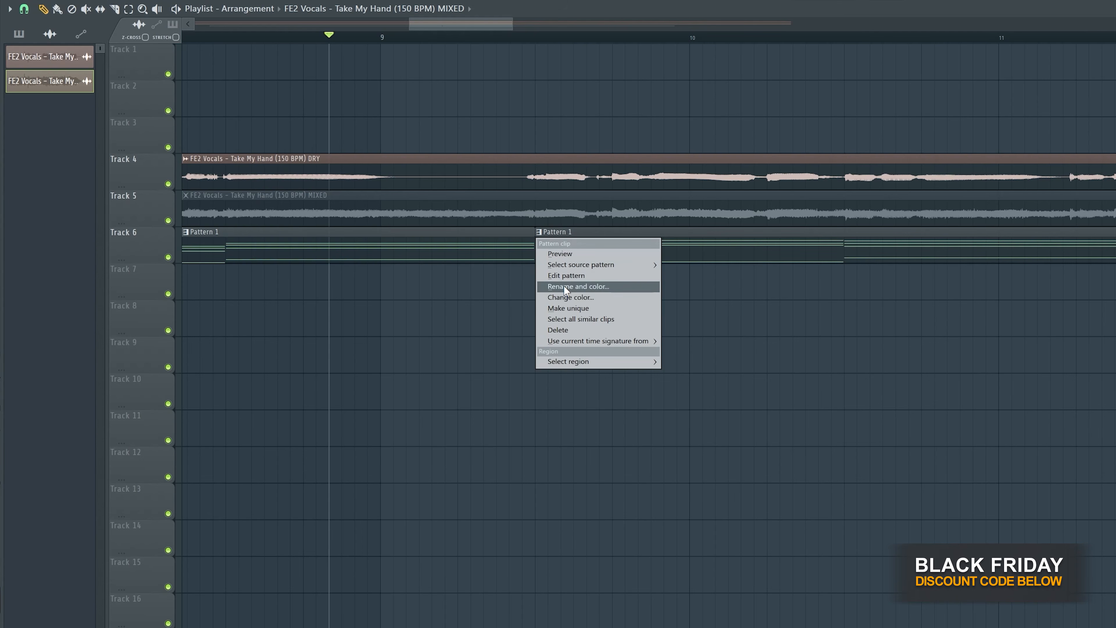
click(565, 305)
- Move the Pattern 2 clip down to Track 7 and set the playback position to bar 9
drag(566, 255, 563, 285)
scroll(316, 314, down, 5)
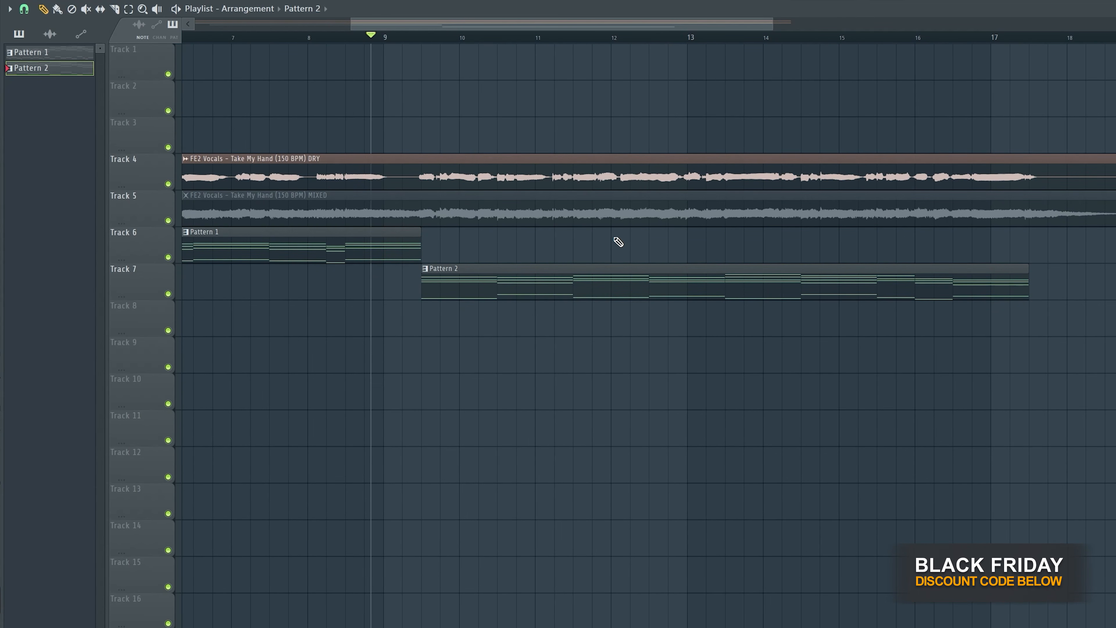
drag(420, 39, 386, 40)
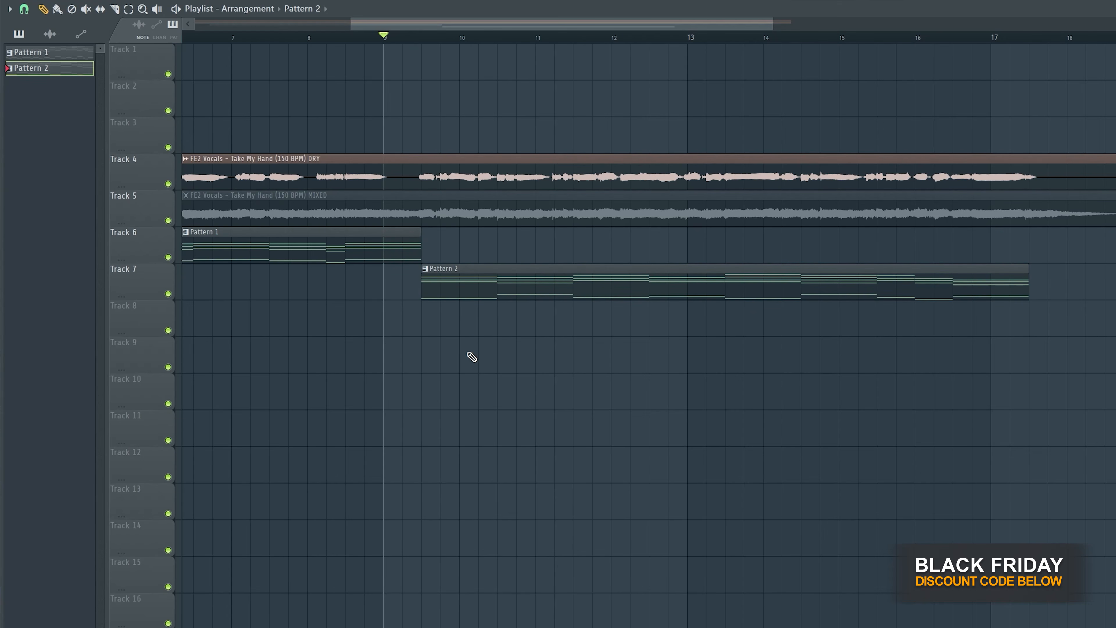
- Open Pattern 2's notes and raise the second bar's F6 by one octave to F7
double_click(522, 288)
scroll(109, 238, up, 5)
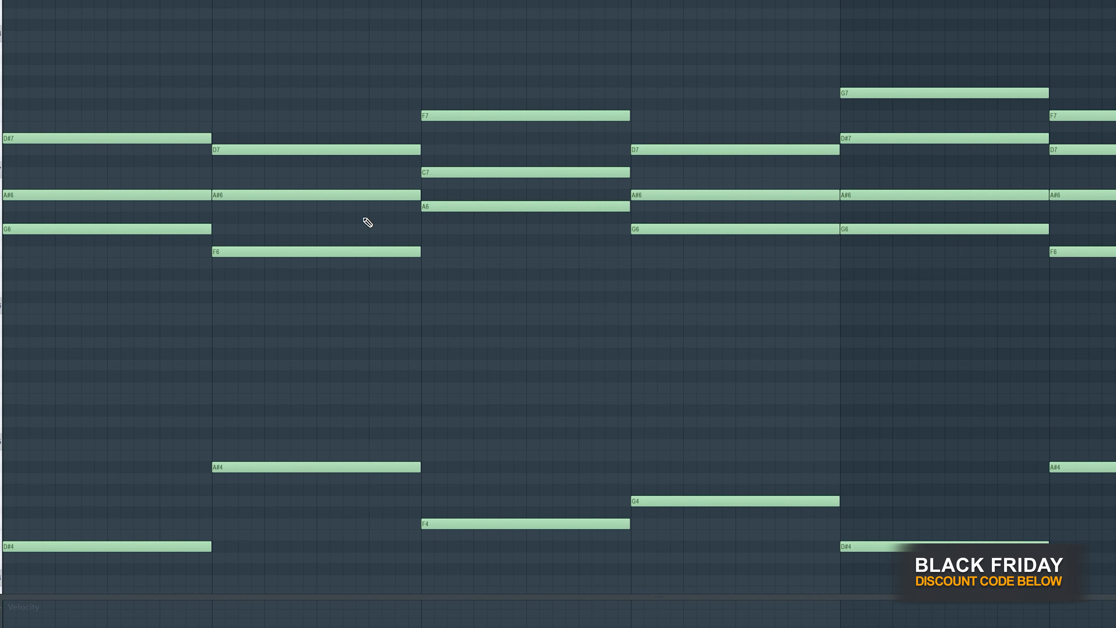
scroll(229, 215, down, 3)
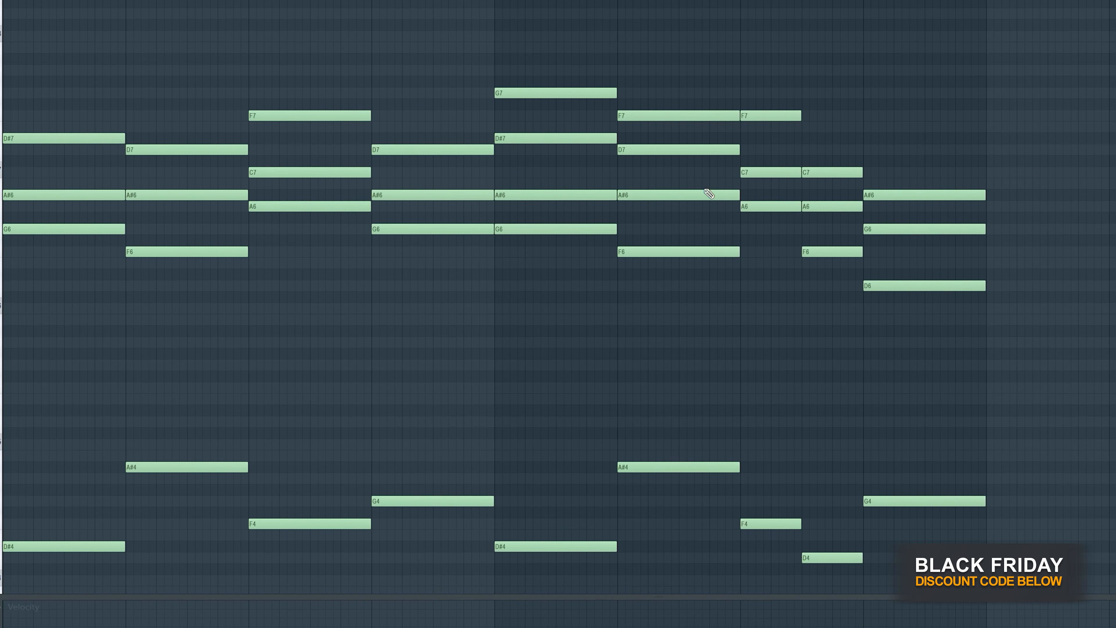
scroll(28, 196, up, 3)
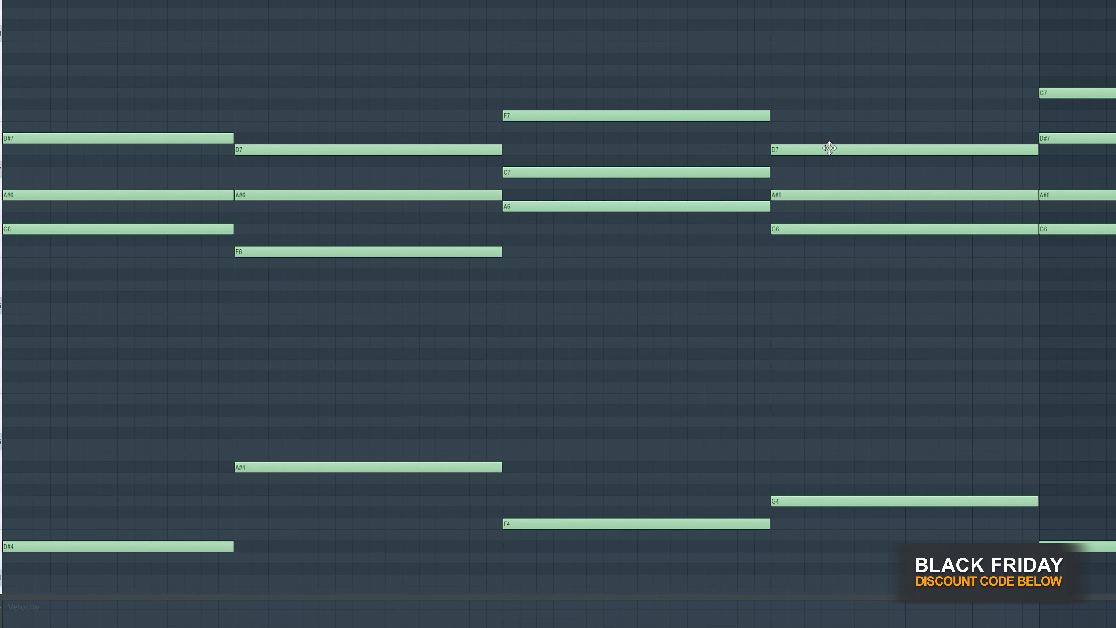
ctrl+click(399, 252)
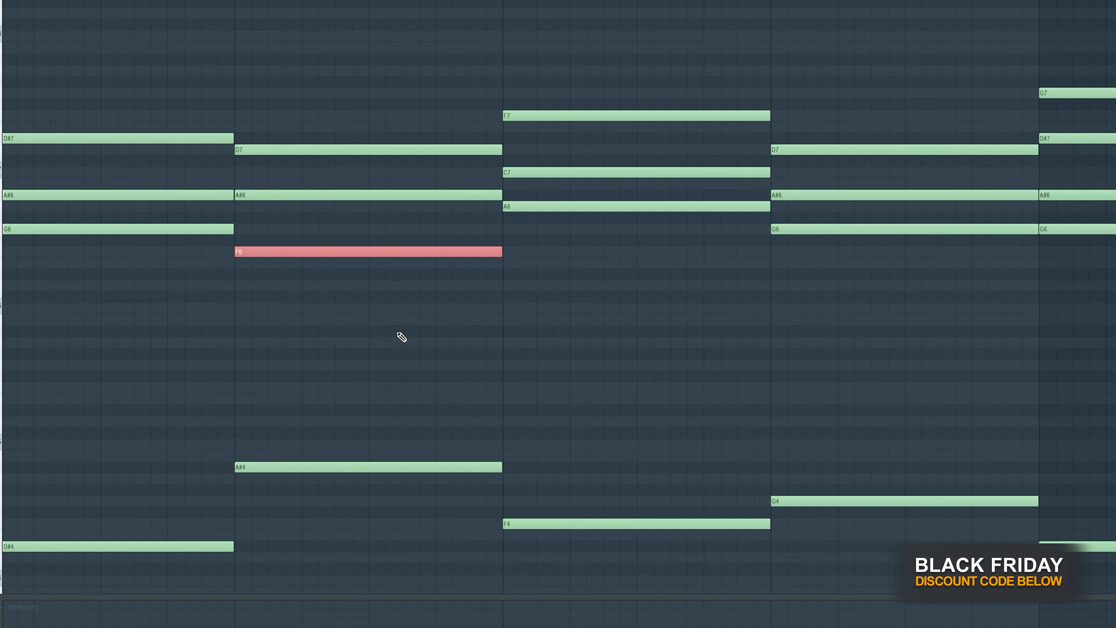
key(ctrl+Up)
key(ctrl+d)
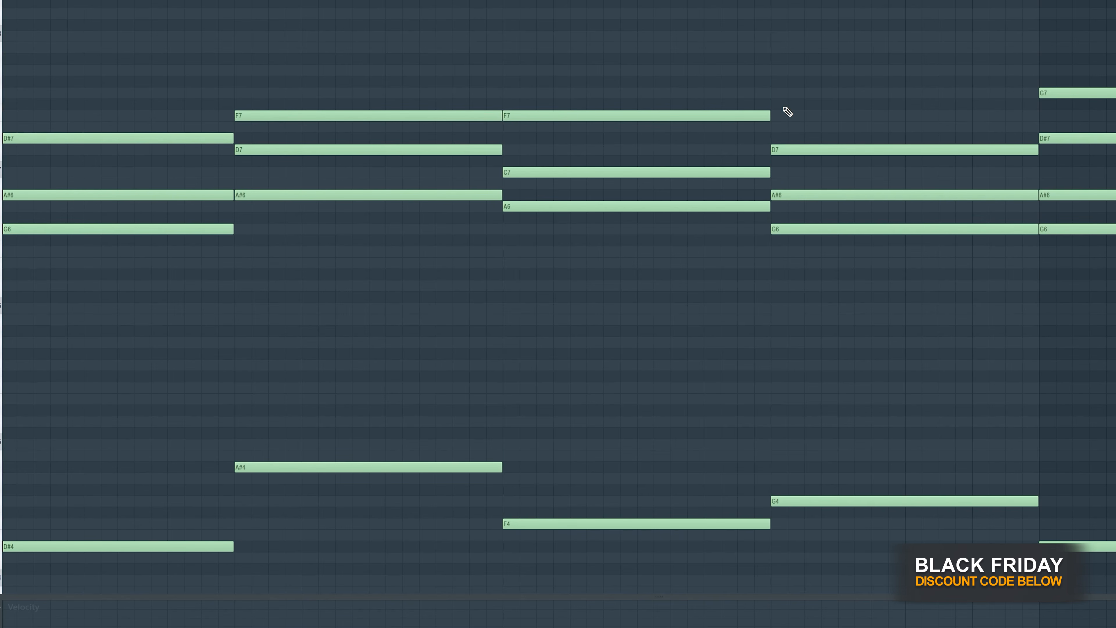
- Raise the fourth bar's G6 to G7 and the third bar's A6 to A7, removing the stray A#7 note
drag(805, 219, 804, 275)
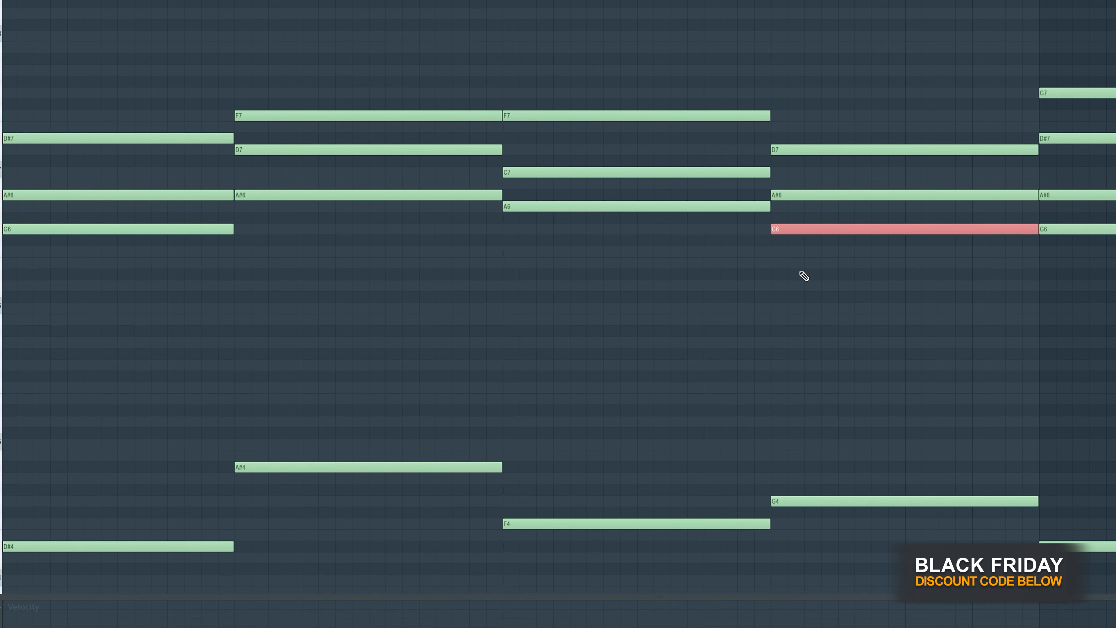
key(ctrl+Up)
key(ctrl+d)
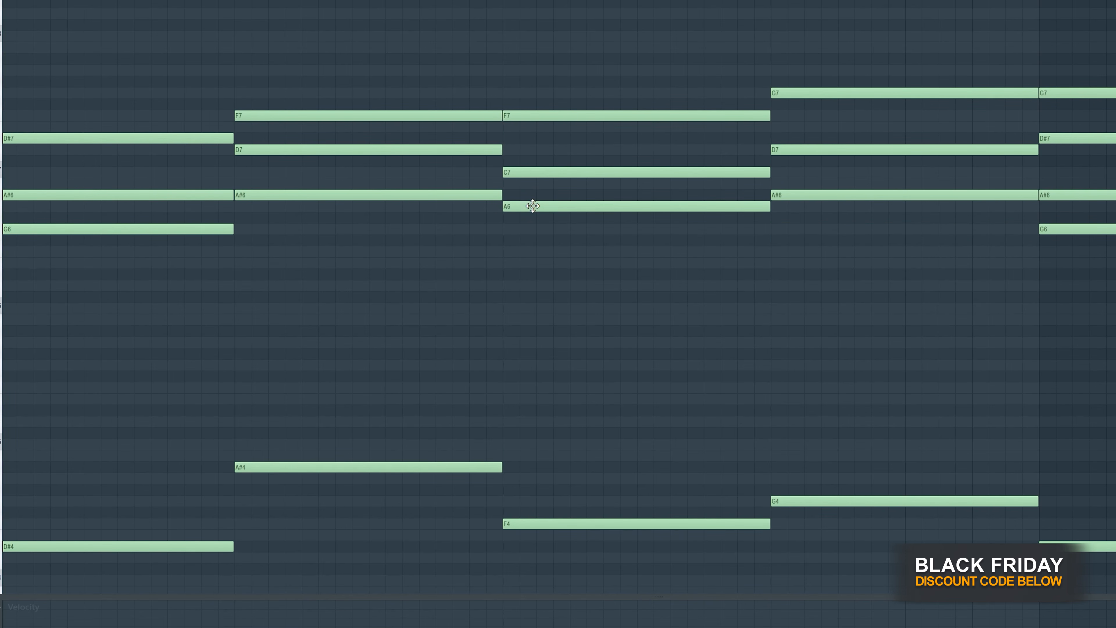
drag(532, 206, 543, 232)
key(ctrl+Up)
key(ctrl+d)
click(650, 63)
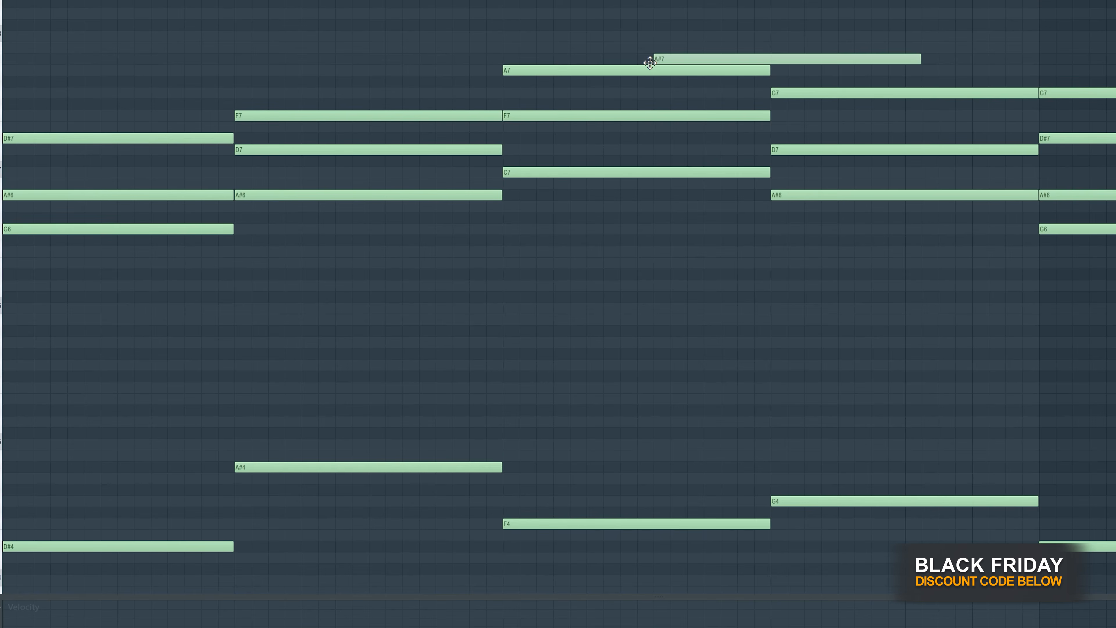
right_click(673, 64)
- Raise the fourth bar's A#6 by one octave to A#7 and play the revoiced chords of Pattern 2
drag(833, 179, 831, 228)
key(ctrl+Up)
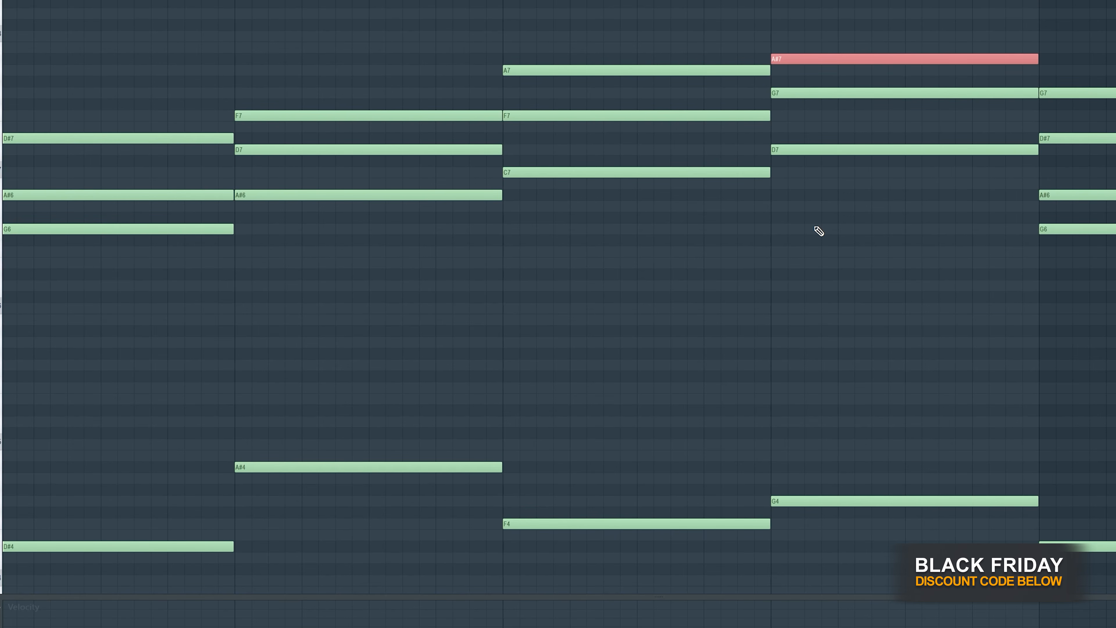
key(ctrl+d)
scroll(695, 280, down, 1)
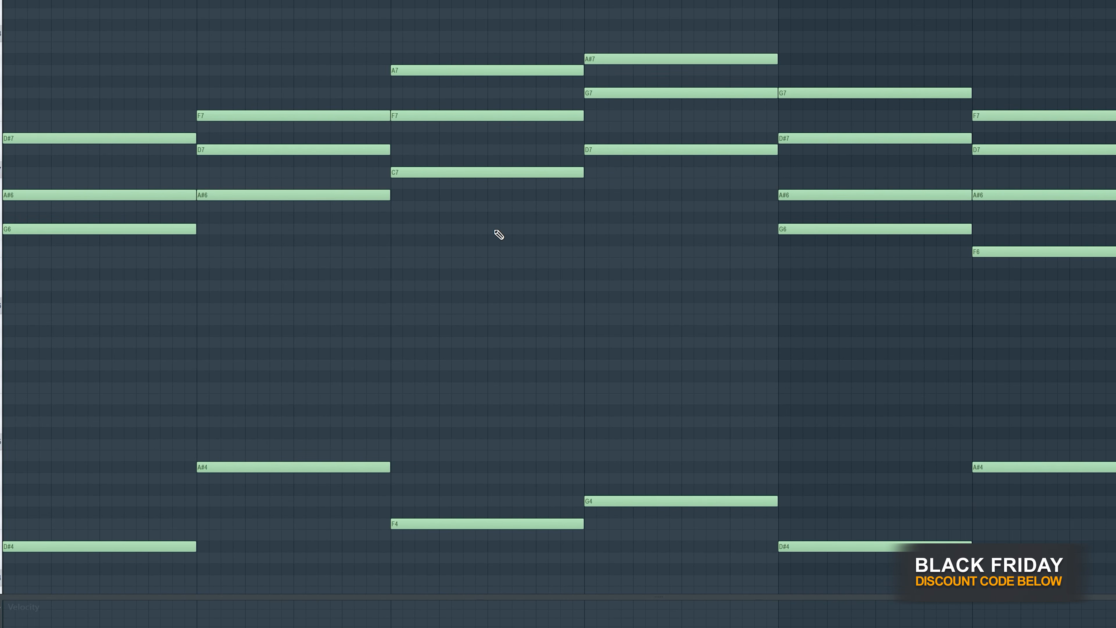
key(space)
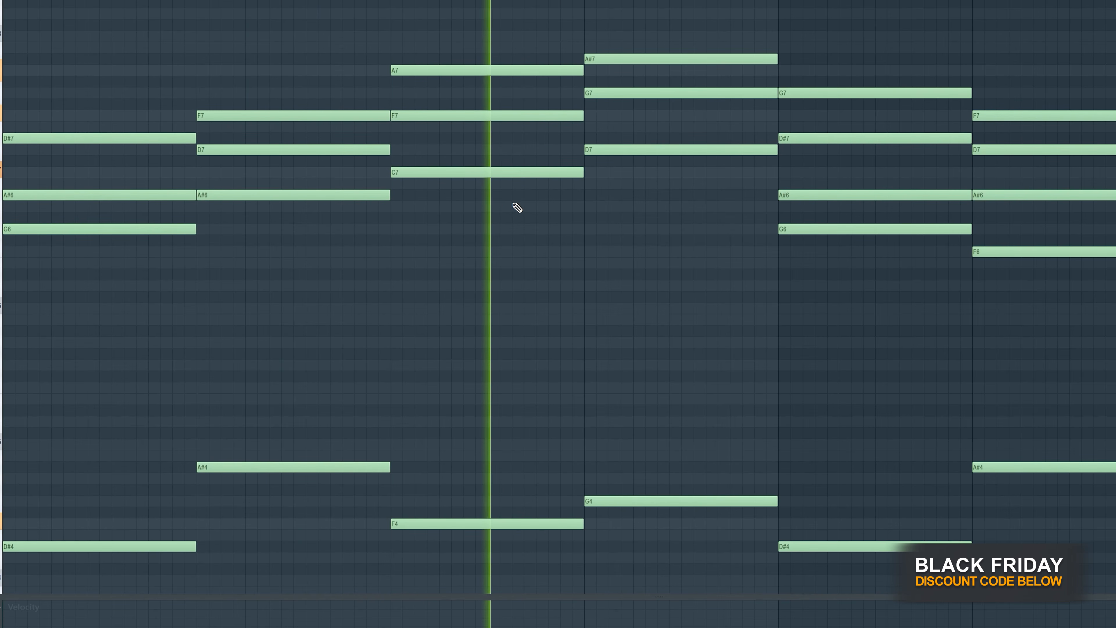
scroll(504, 208, down, 2)
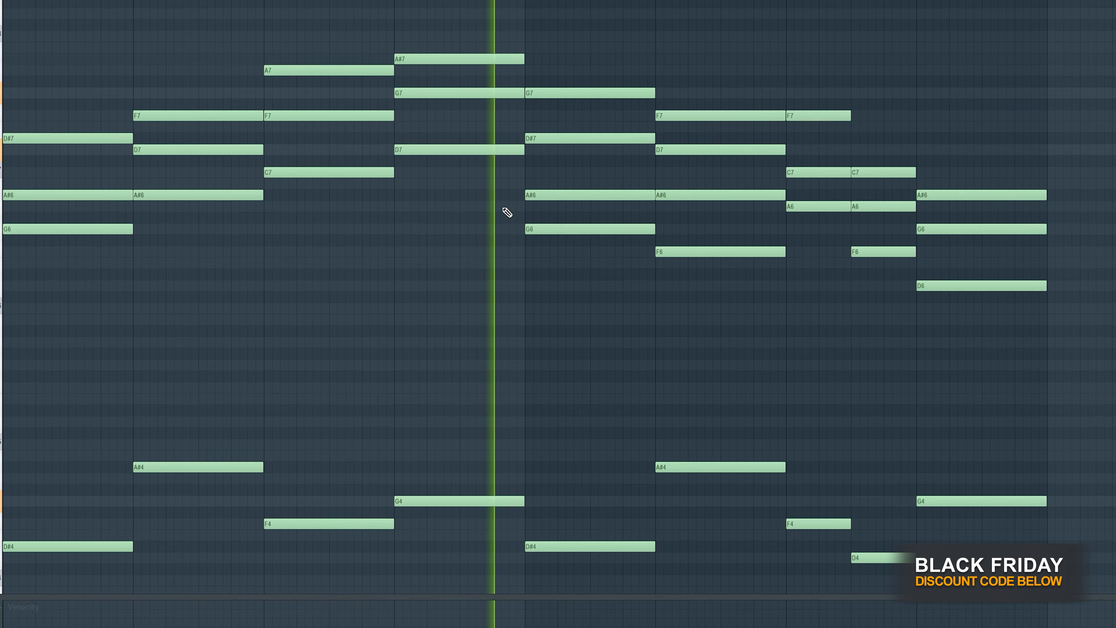
scroll(504, 208, down, 1)
key(space)
- Delete the fifth bar's G6 and the sixth bar's F6 from the Pattern 2 chords and play the result
scroll(504, 180, up, 4)
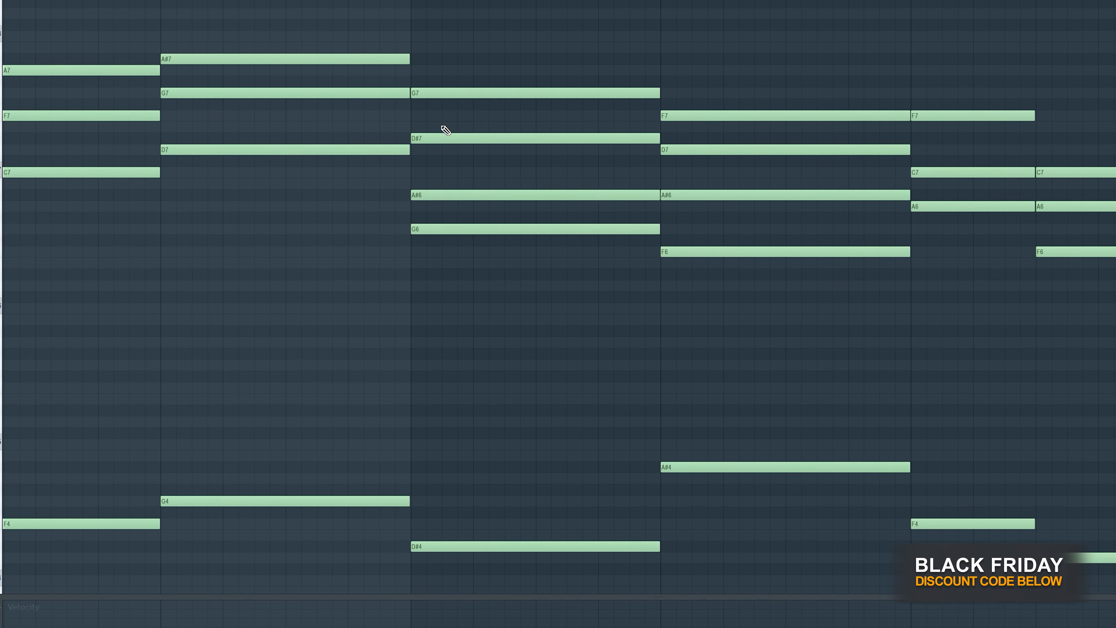
right_click(473, 229)
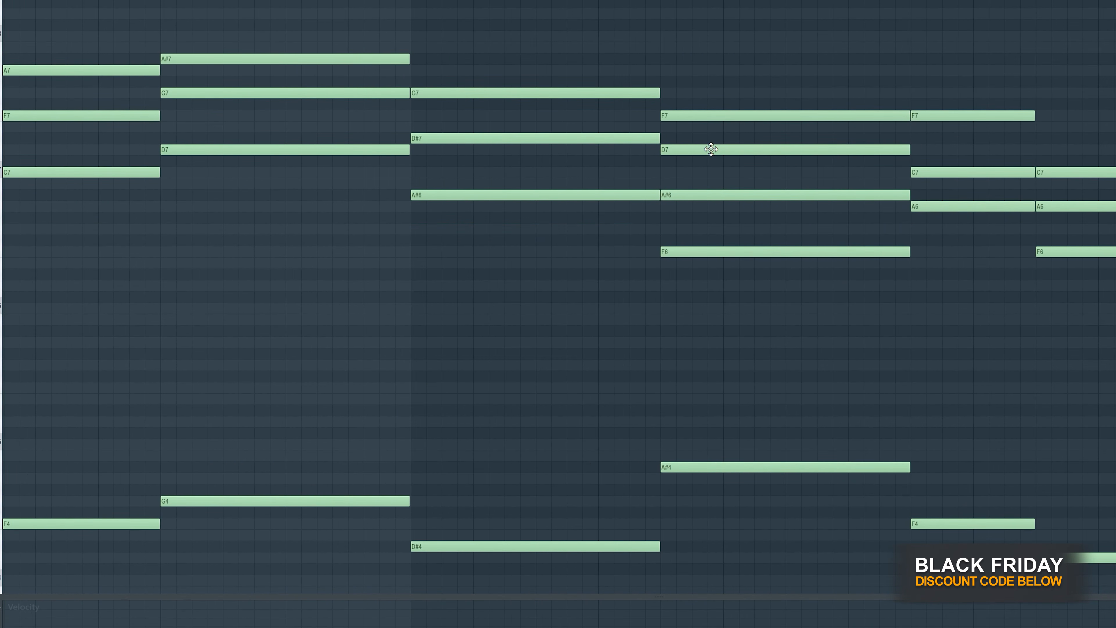
key(space)
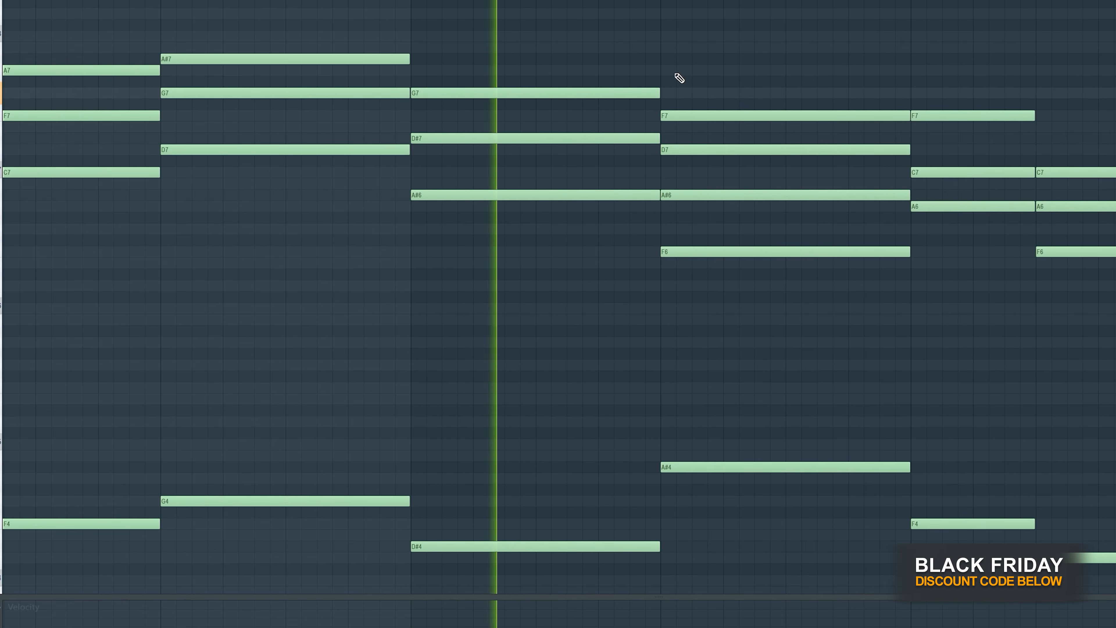
key(space)
key(space)
right_click(705, 251)
scroll(756, 290, down, 3)
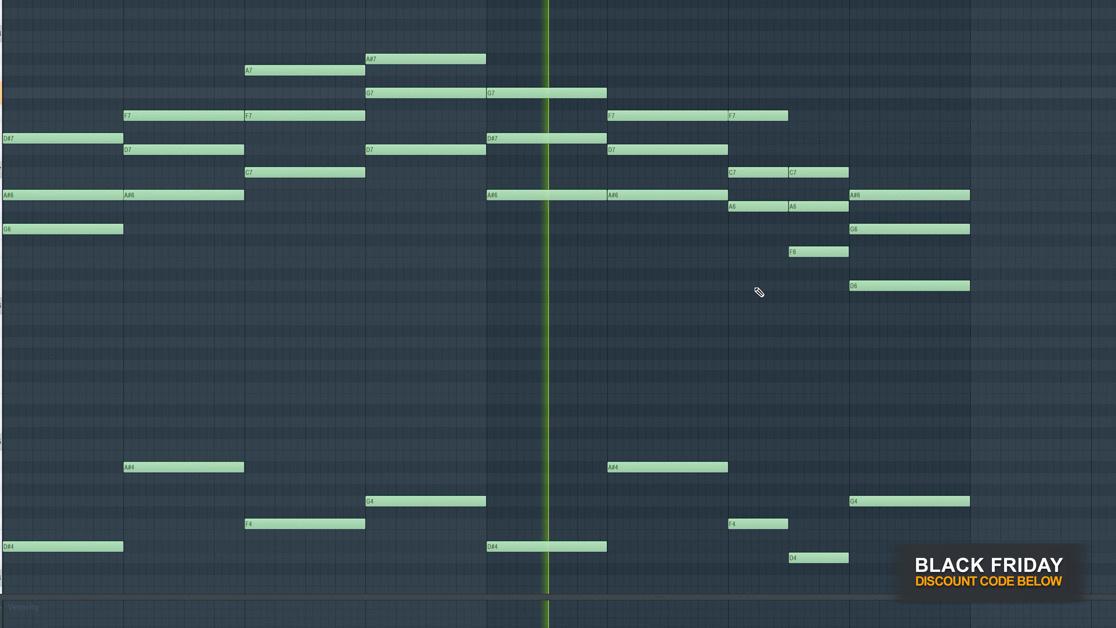
scroll(757, 288, up, 2)
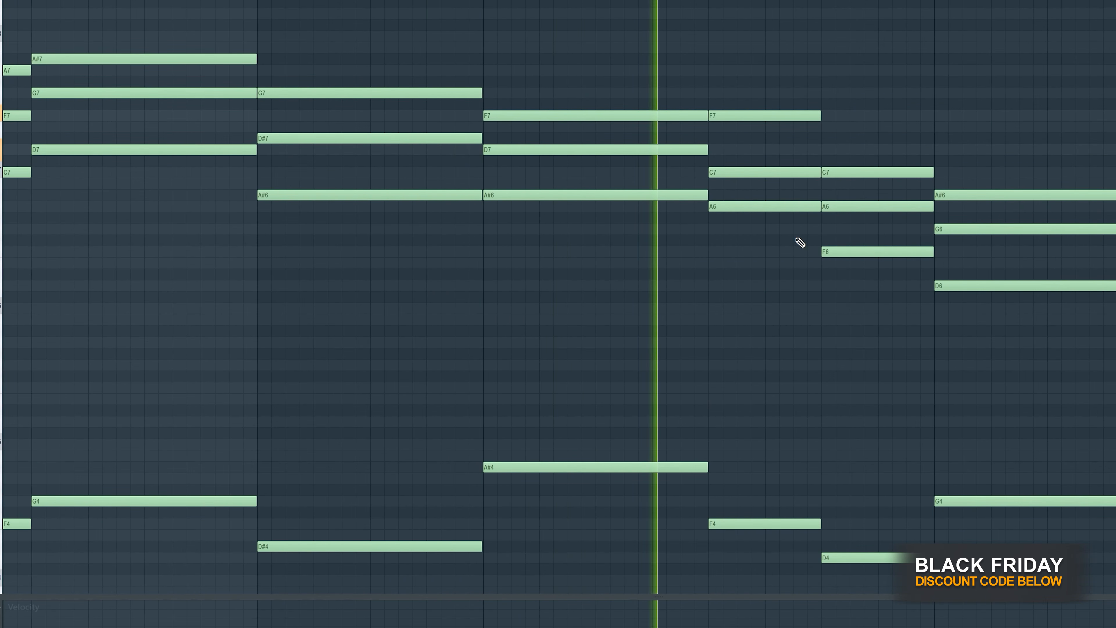
- Raise the eighth bar's D6 by one octave to D7, check the full Pattern 2 chords and close the note editor
key(space)
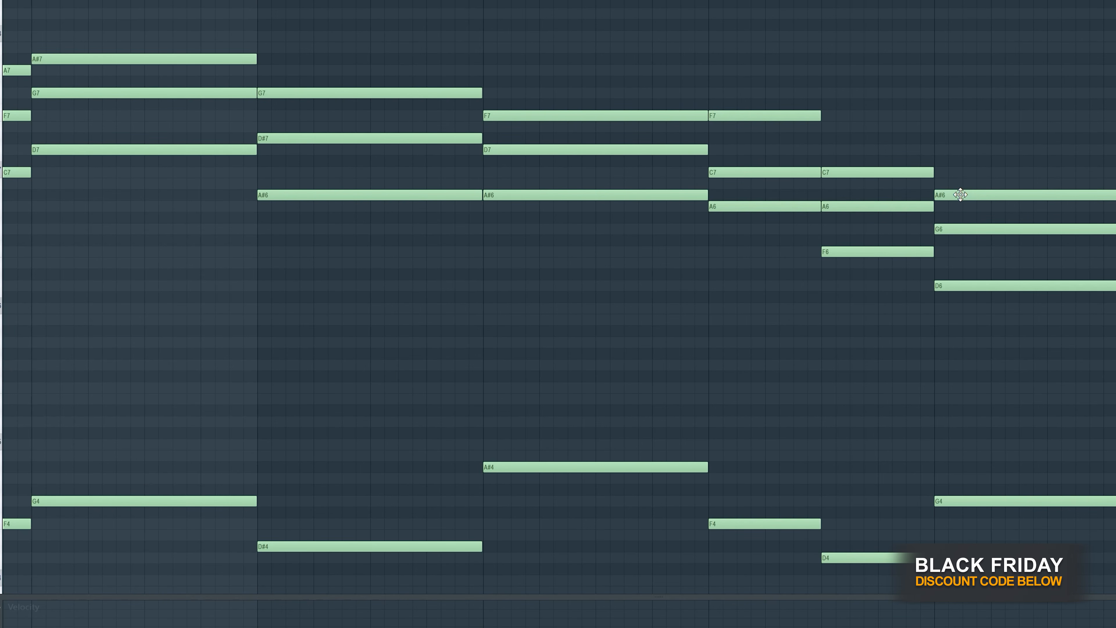
ctrl+drag(951, 260, 955, 333)
key(ctrl+Up)
ctrl+click(956, 334)
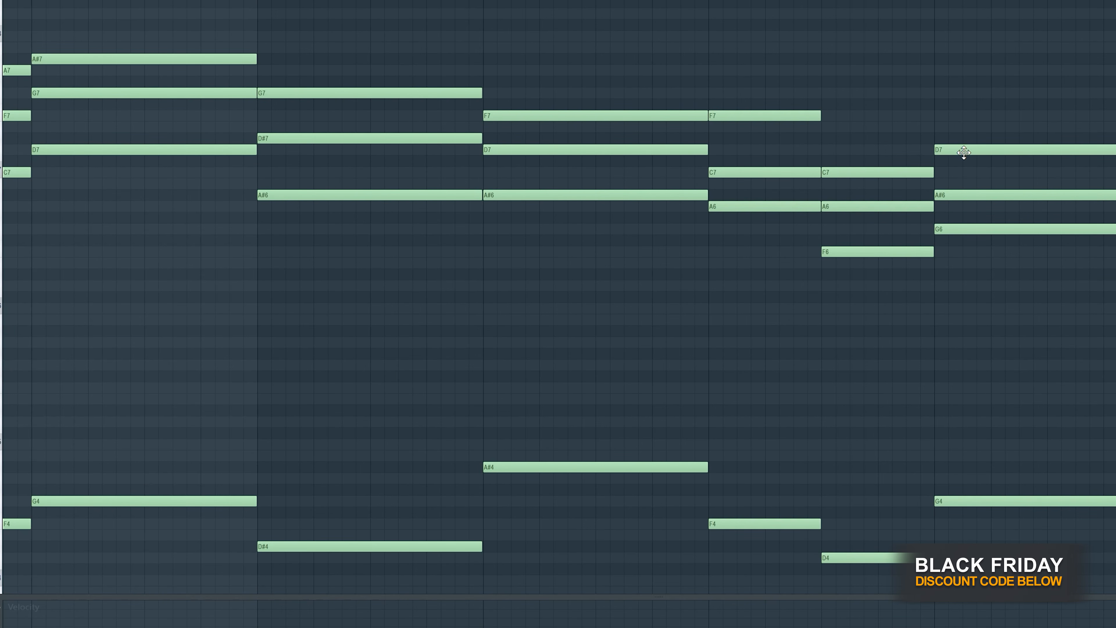
ctrl+scroll(977, 322, down, 3)
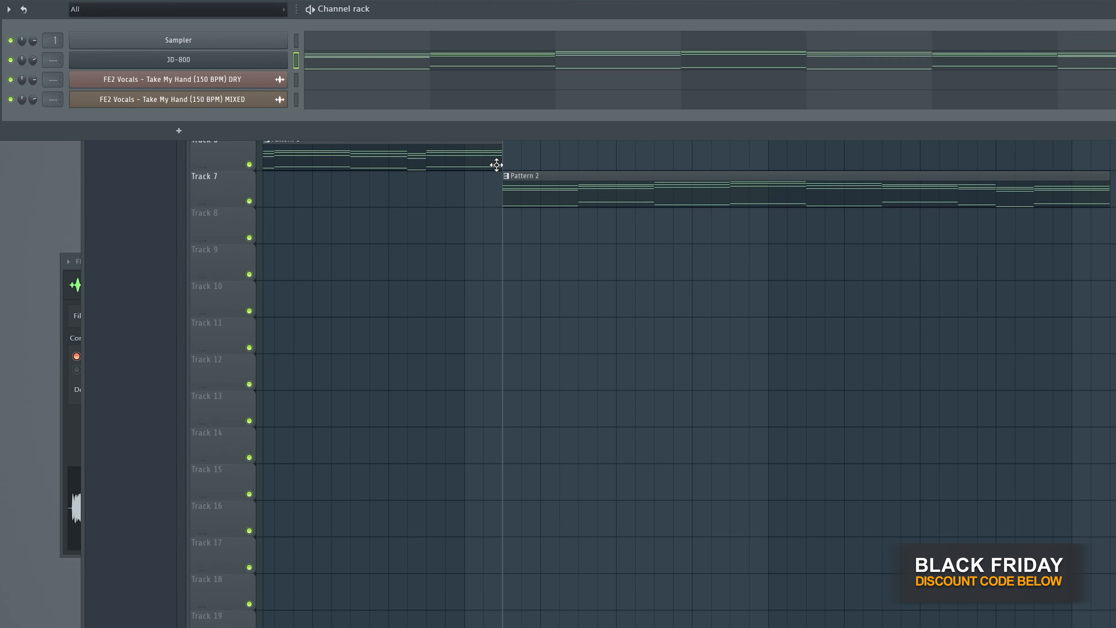
click(660, 55)
scroll(637, 234, left, 1)
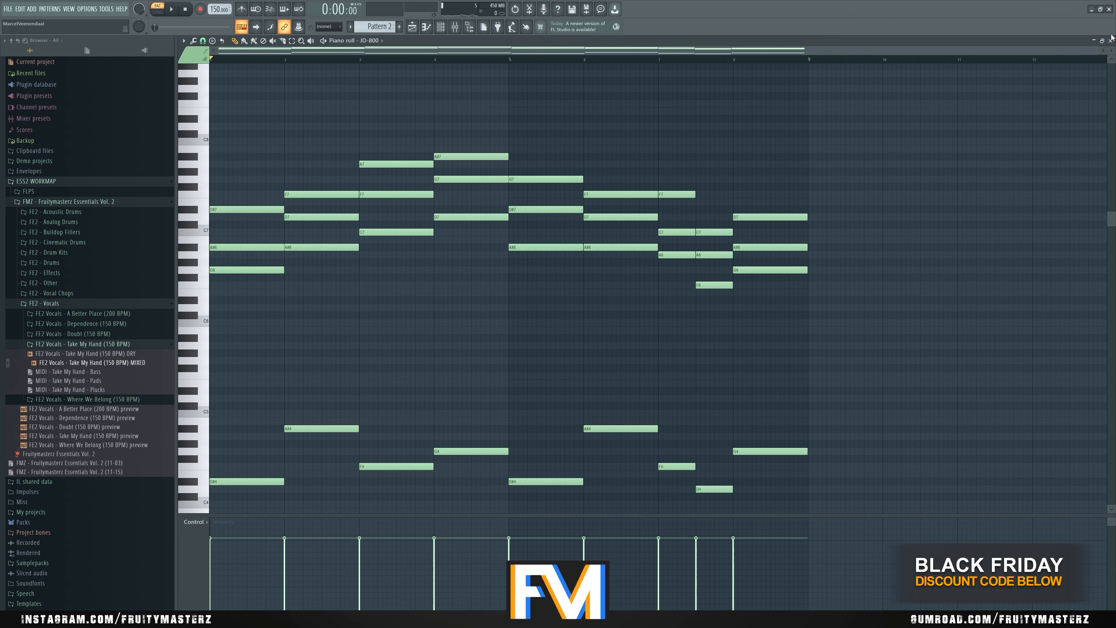
click(1107, 42)
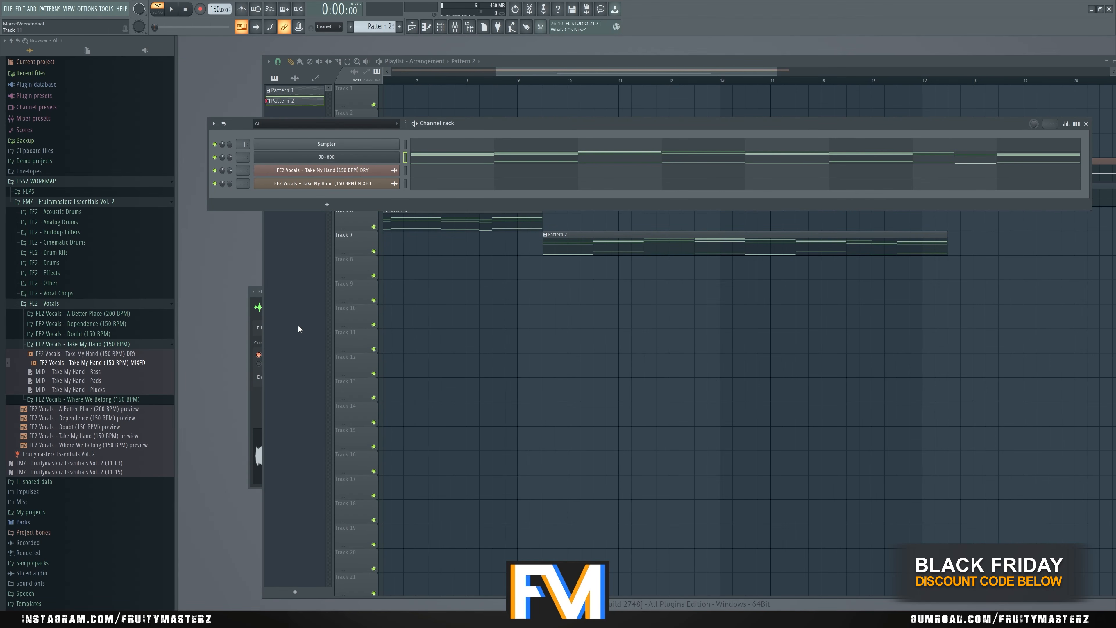
- Load Newtone into the Master track's first effect slot, then enlarge its window and move it clear of the browser
key(F9)
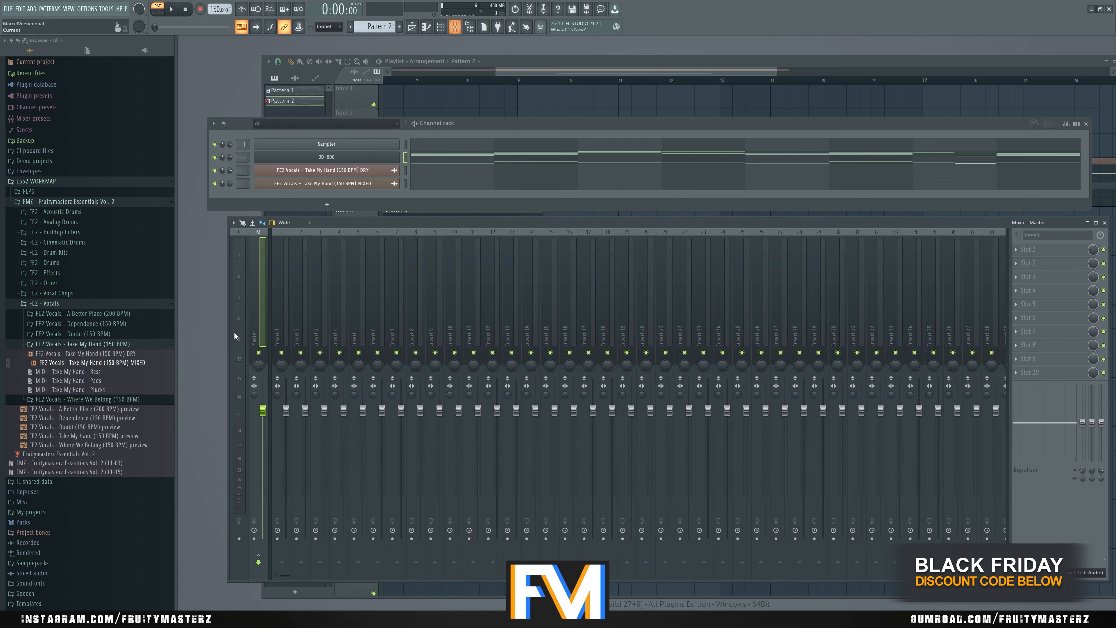
click(1016, 256)
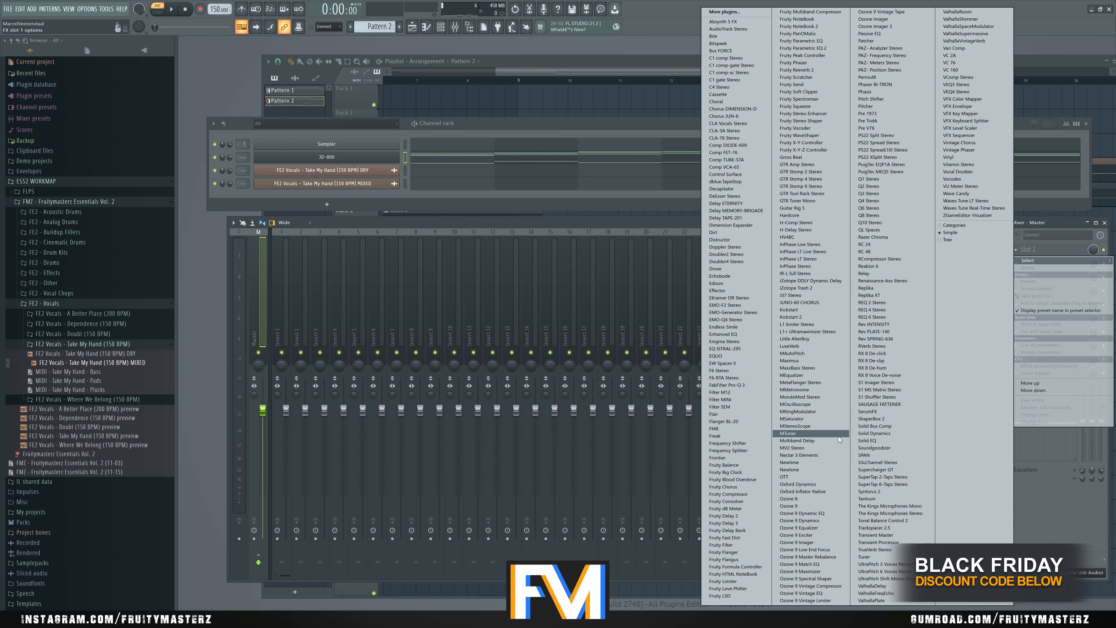
click(808, 468)
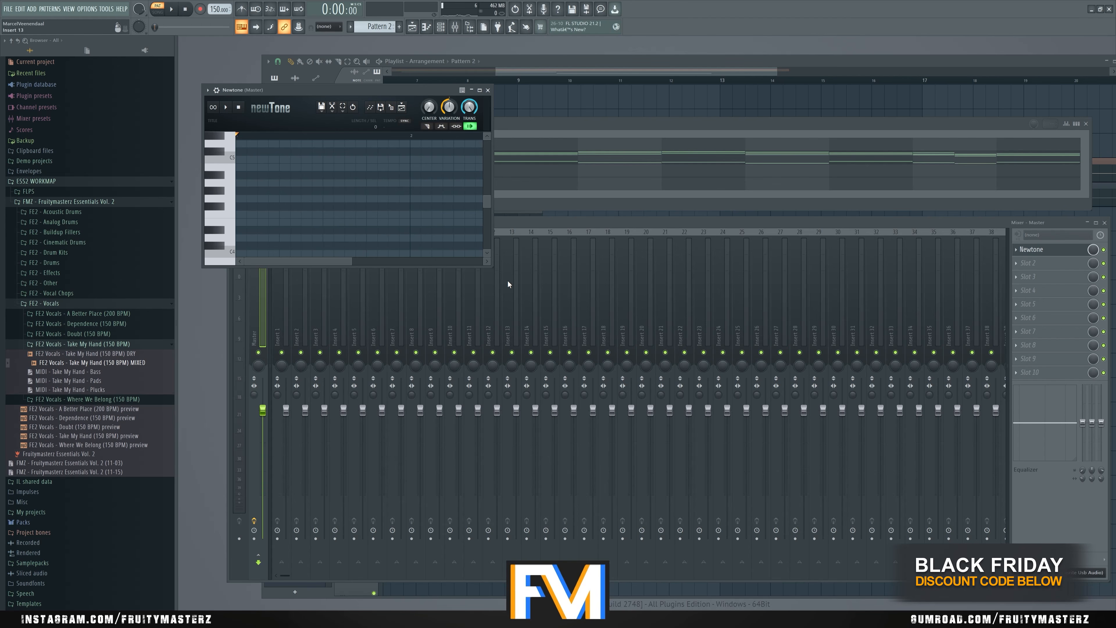
drag(490, 265, 813, 443)
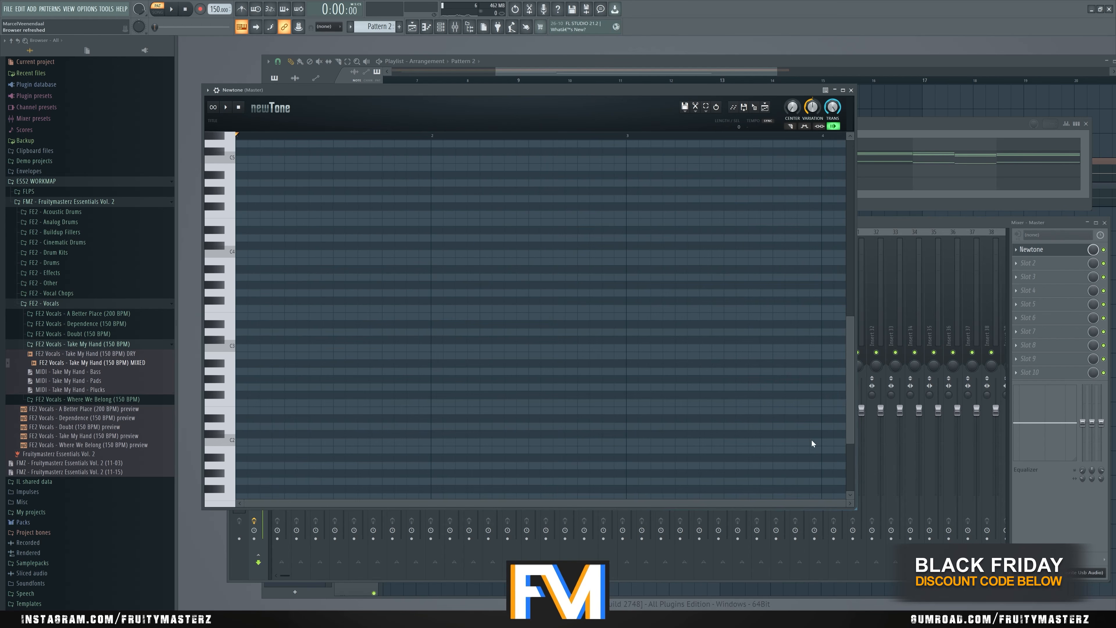
drag(421, 111, 545, 189)
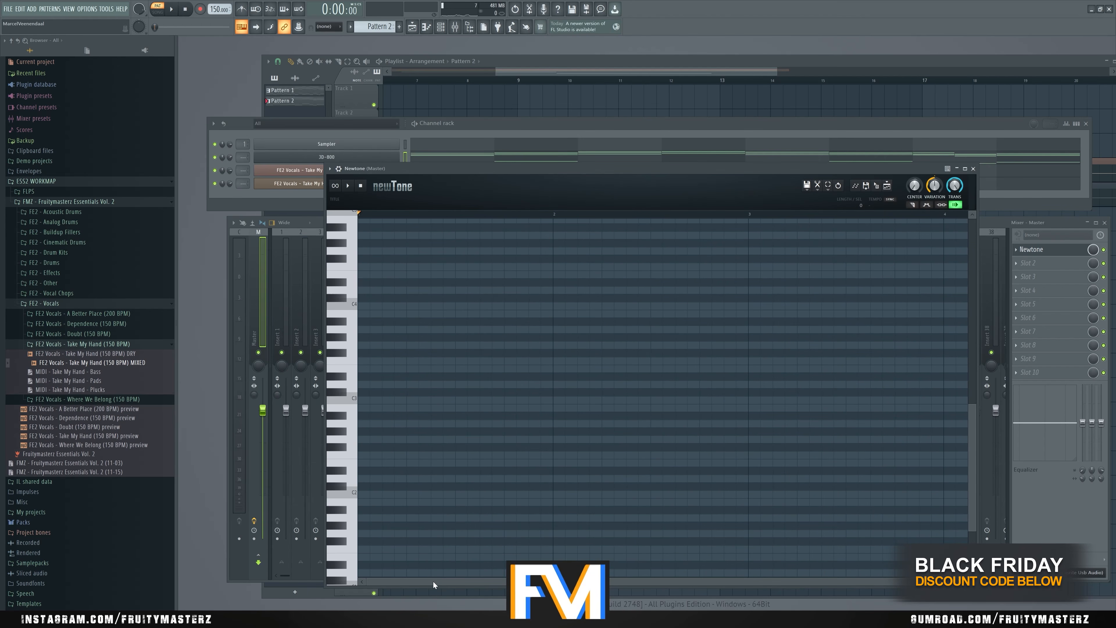
- Load the FE2 Vocals - Take My Hand (150 BPM) DRY sample into Newtone and show the whole take
scroll(448, 409, up, 2)
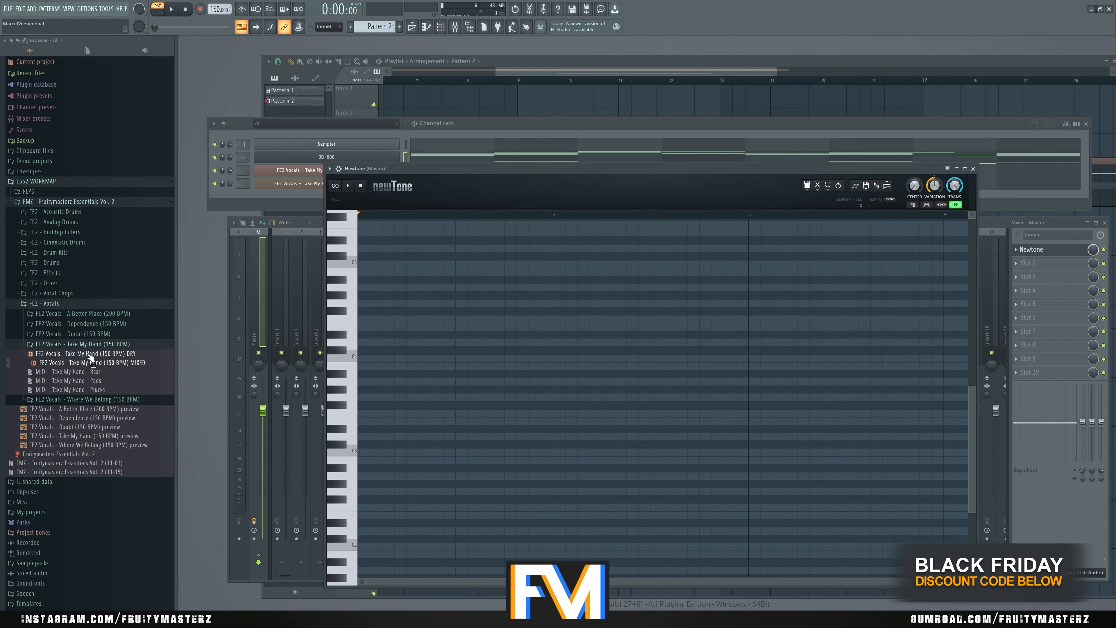
drag(81, 357, 441, 383)
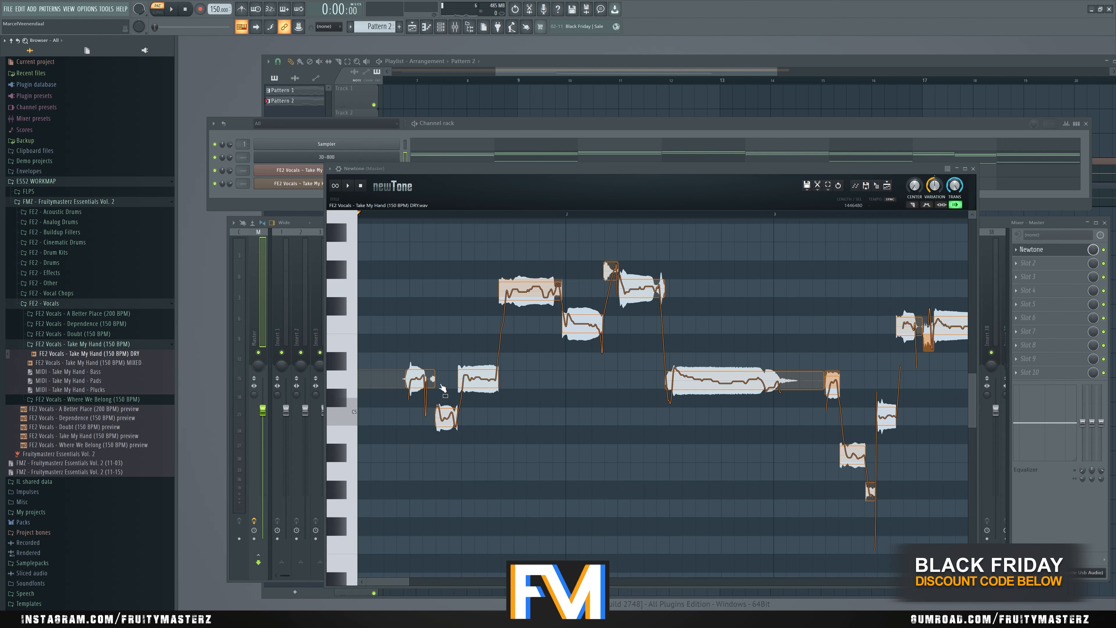
scroll(510, 449, down, 6)
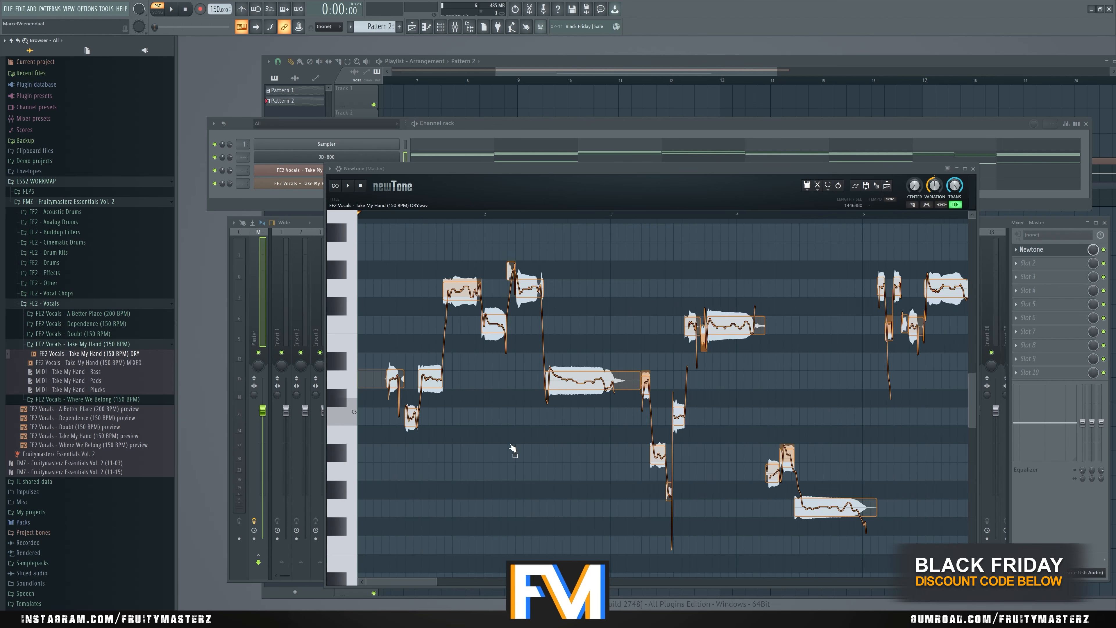
scroll(578, 407, down, 2)
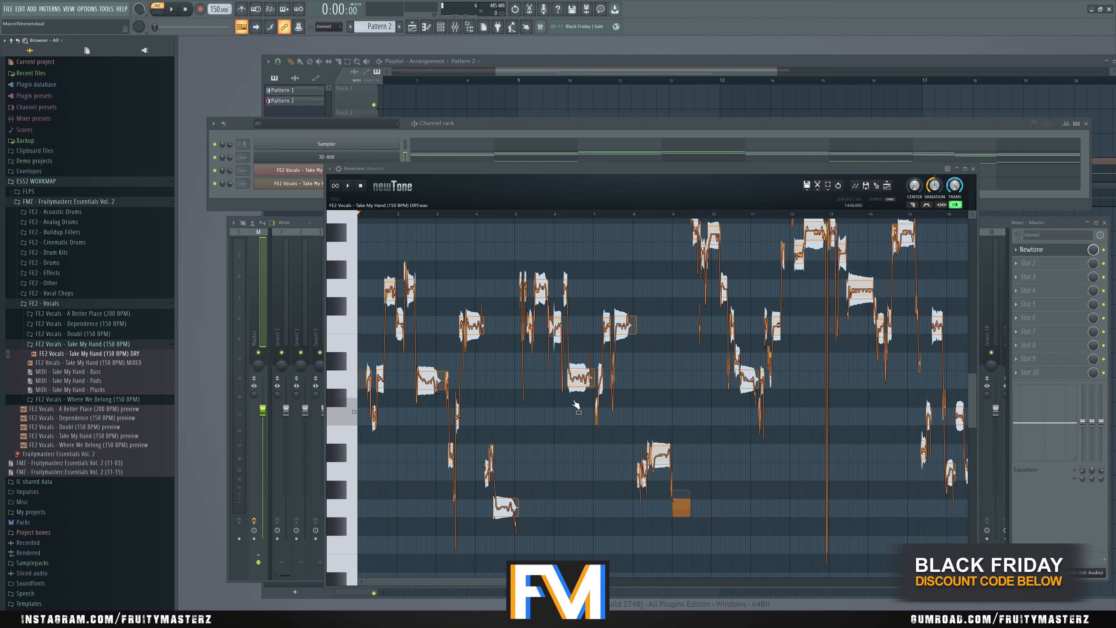
scroll(633, 406, down, 5)
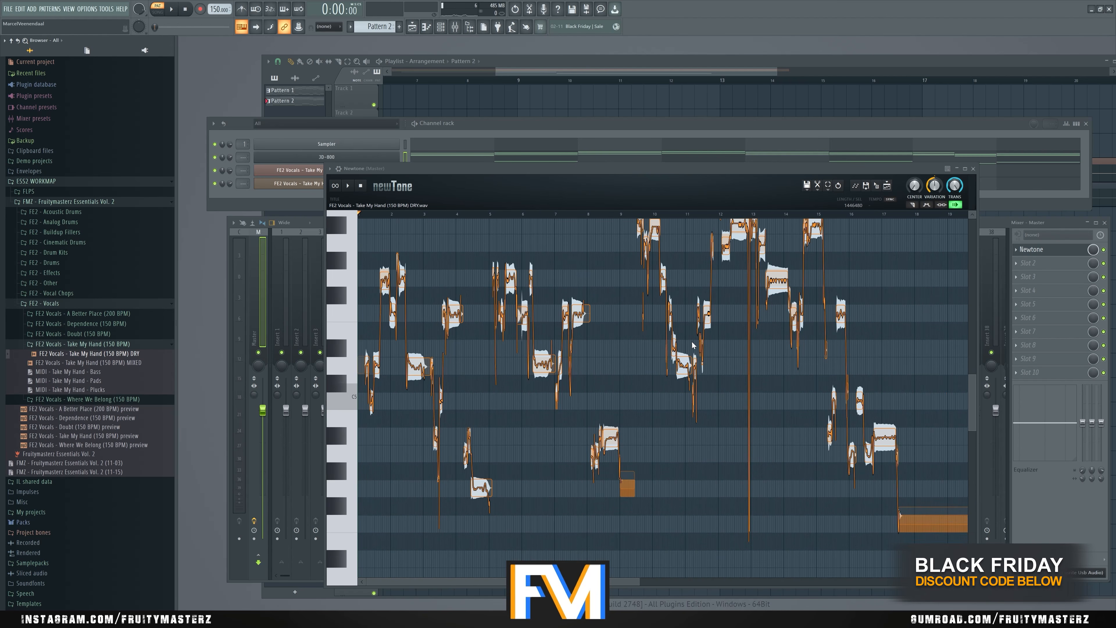
scroll(546, 311, down, 4)
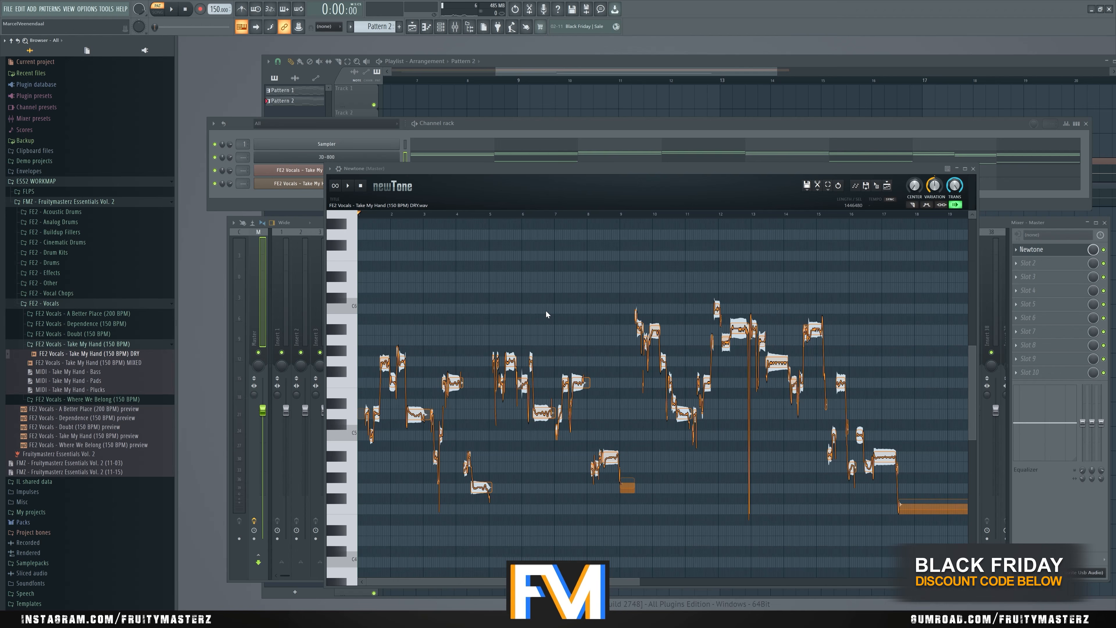
scroll(549, 310, down, 1)
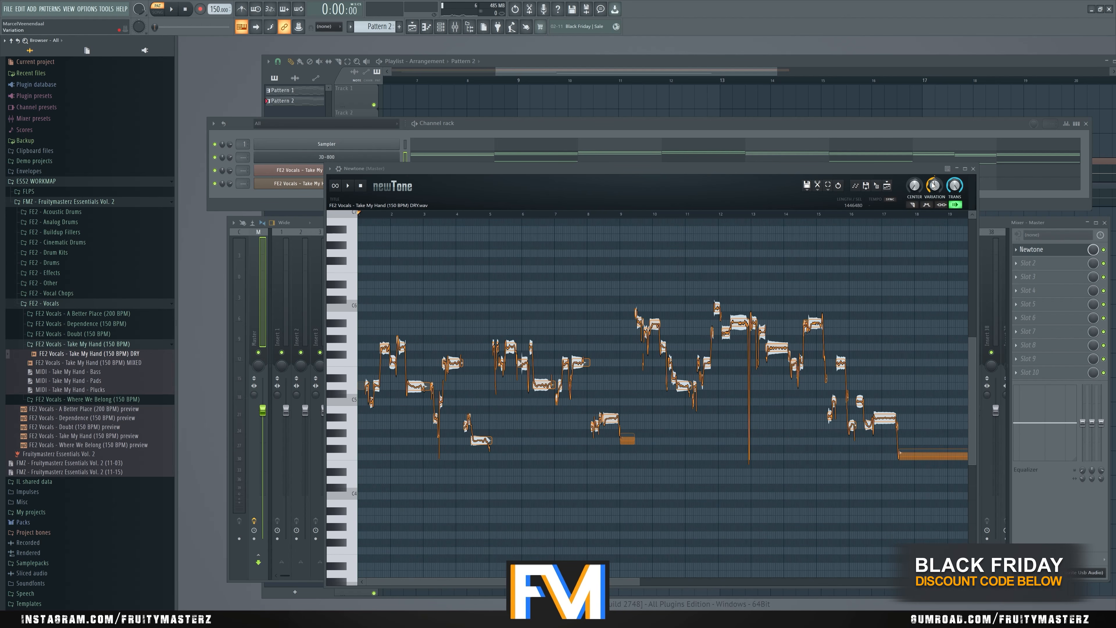
- Set Newtone's Variation to minimum and Center to maximum, and play the opening of the corrected vocal
drag(934, 184, 915, 165)
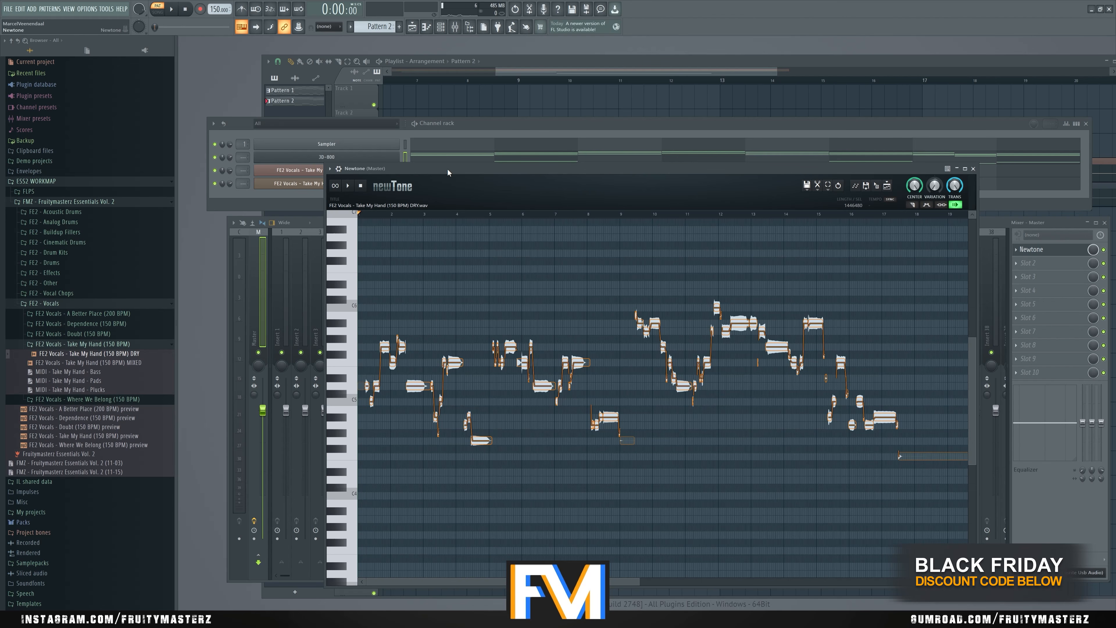
drag(448, 171, 440, 170)
click(340, 186)
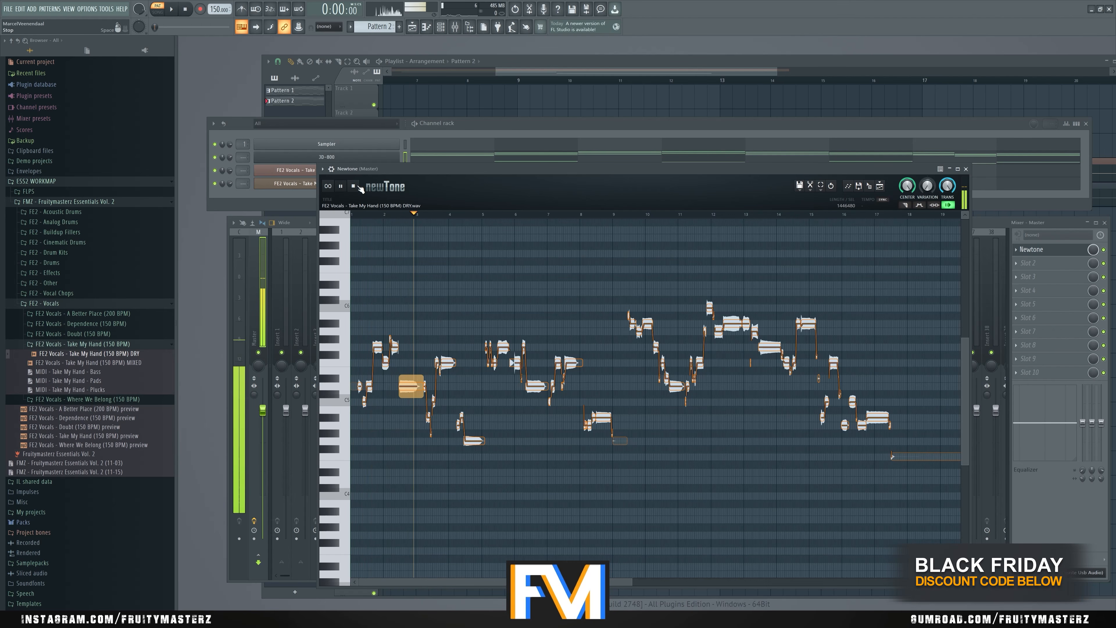
click(354, 186)
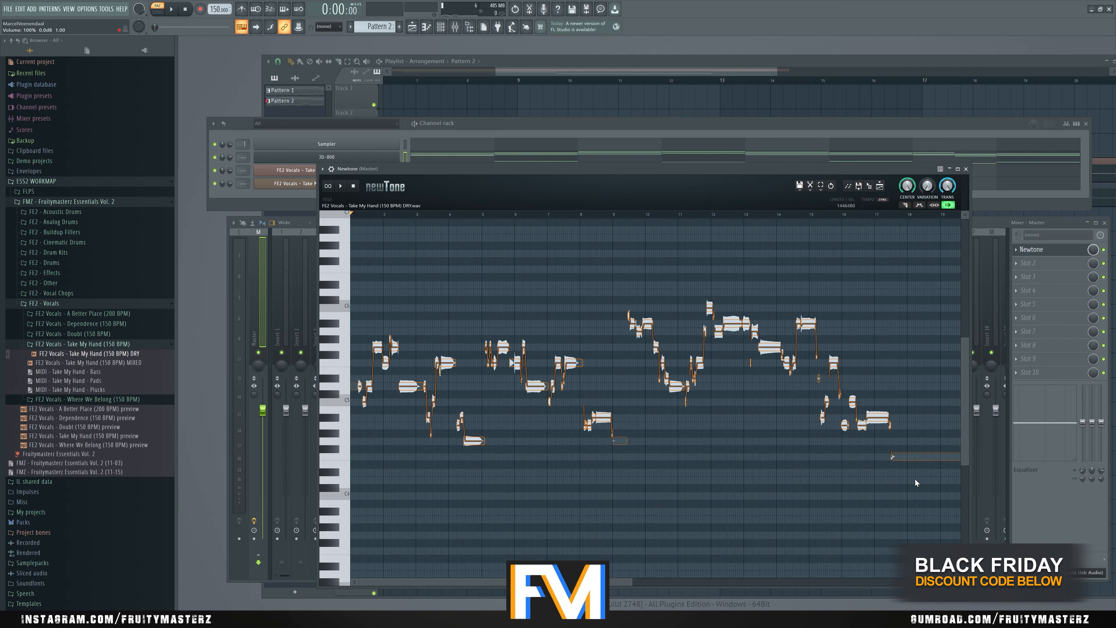
- Select the lower vocal notes in Newtone and transpose them up 5 semitones, taking the D5 note to G5
scroll(875, 466, down, 1)
drag(886, 474, 355, 385)
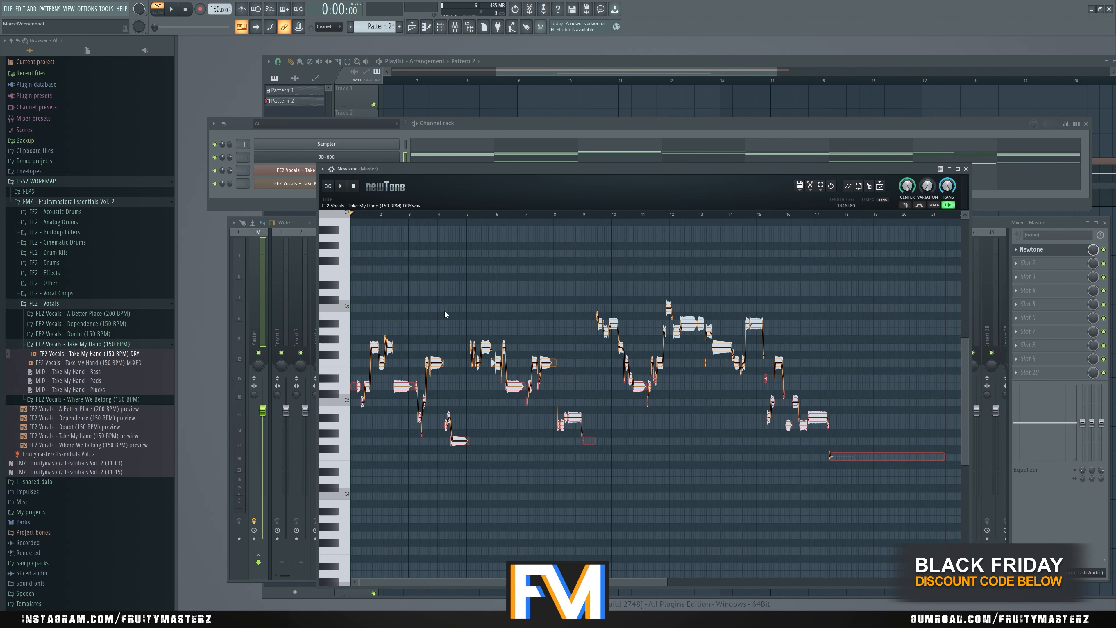
click(444, 214)
drag(893, 499, 317, 361)
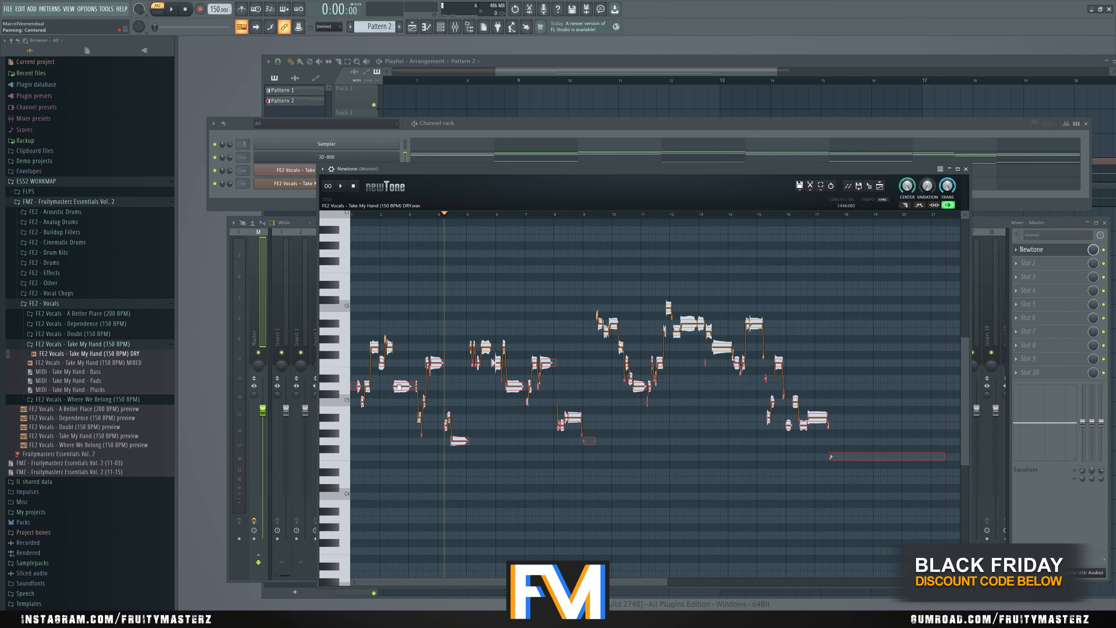
drag(402, 386, 402, 346)
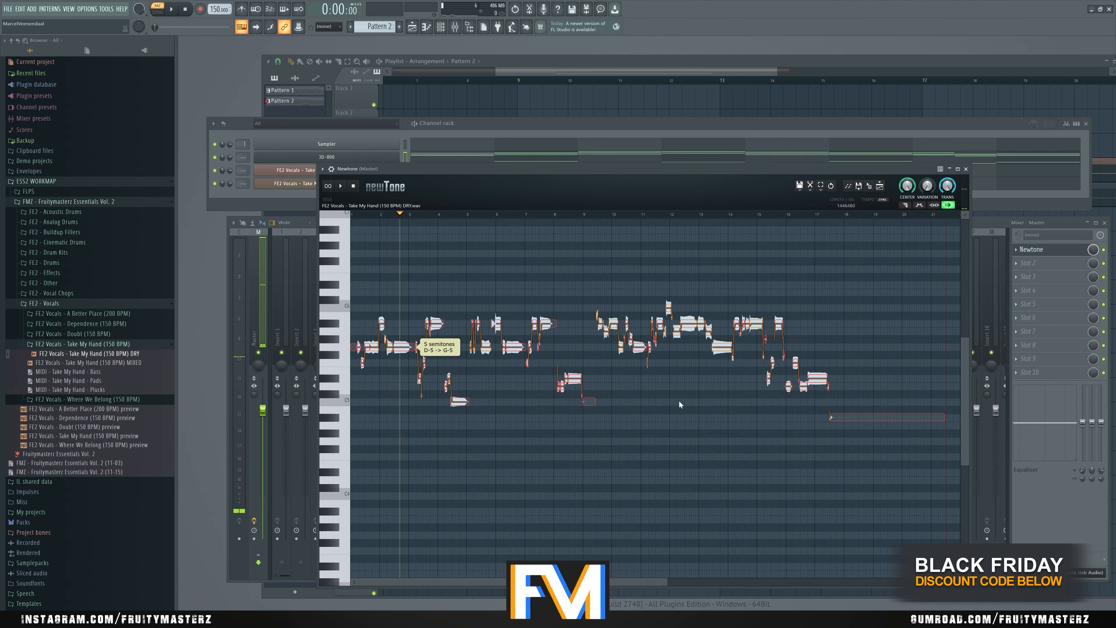
- Keep selecting the lower vocal notes and raising them until most of the take lies on A#5
click(895, 451)
drag(899, 481, 319, 360)
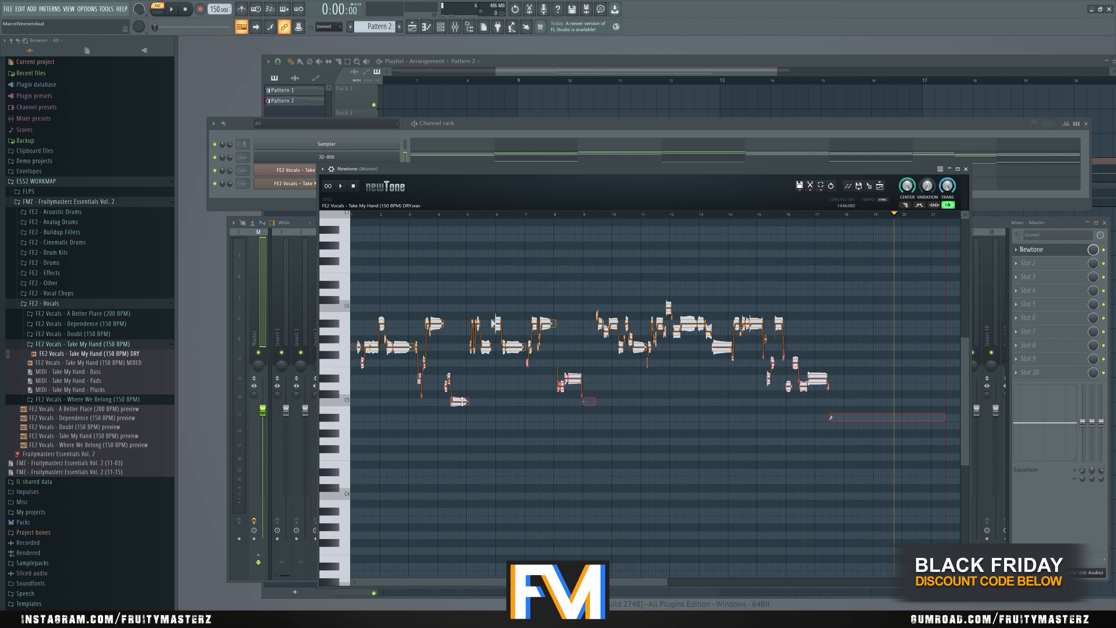
drag(463, 401, 402, 342)
drag(878, 403, 354, 328)
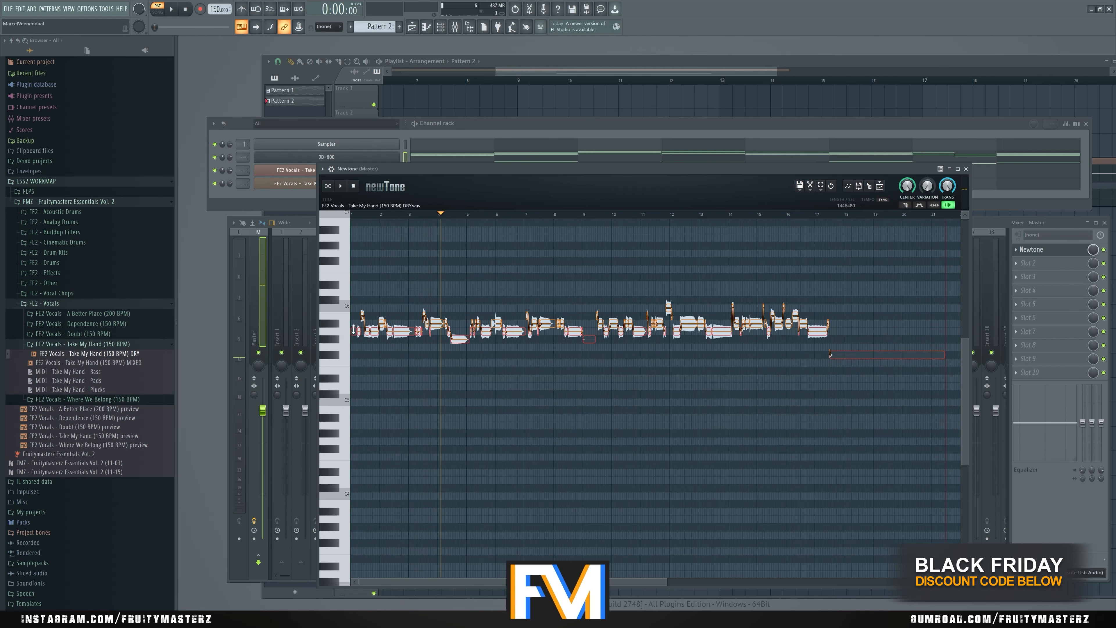
drag(457, 340, 457, 332)
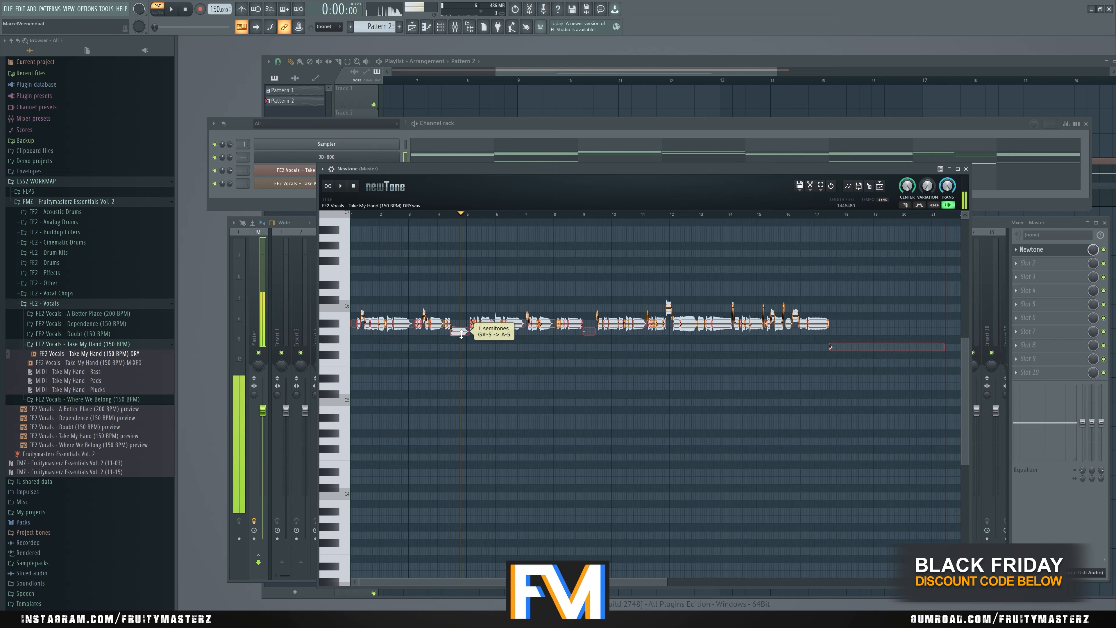
- Raise the A#5 vocal notes and lower the C6 ones by one semitone so the whole take lies on B5
drag(916, 397, 404, 313)
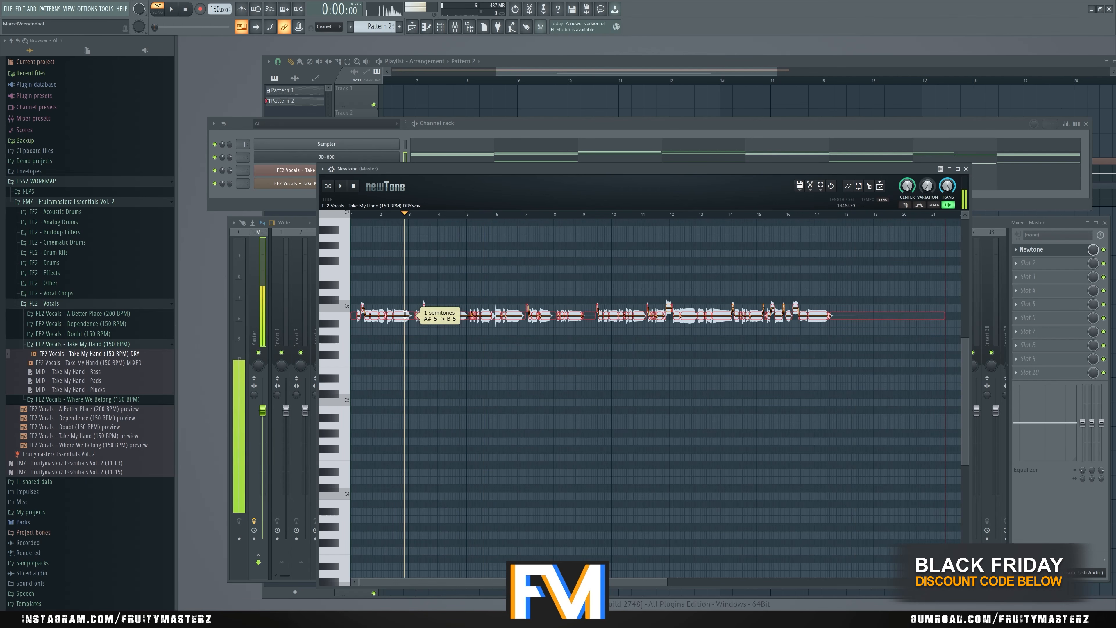
click(413, 340)
drag(853, 282, 363, 315)
click(416, 329)
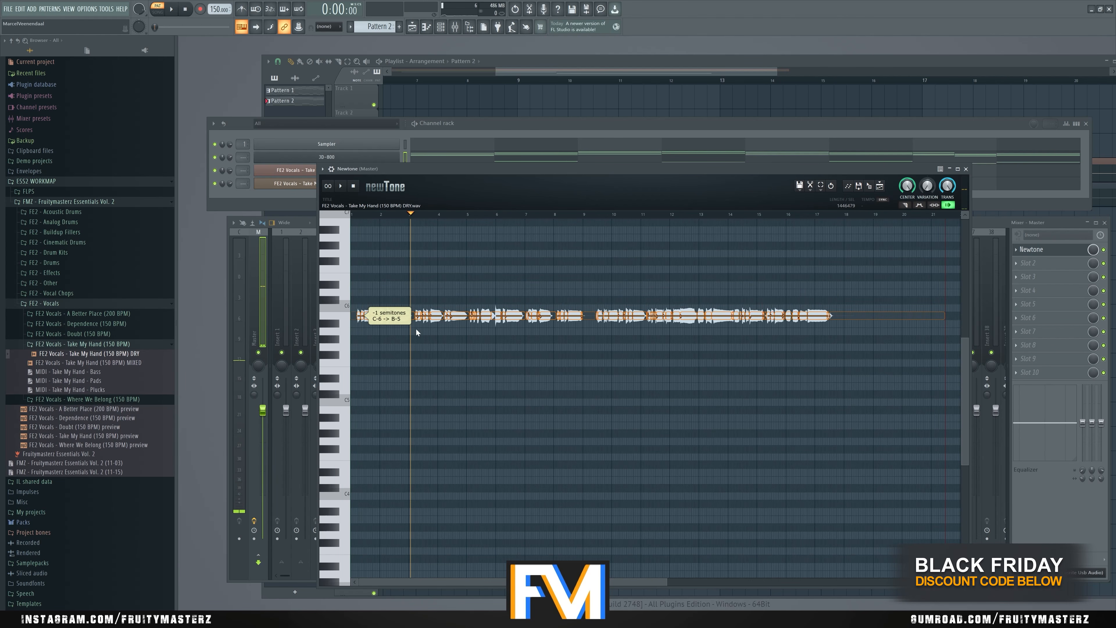
- Return to the start of the flattened vocal and examine its opening phrase up close
drag(380, 213, 326, 219)
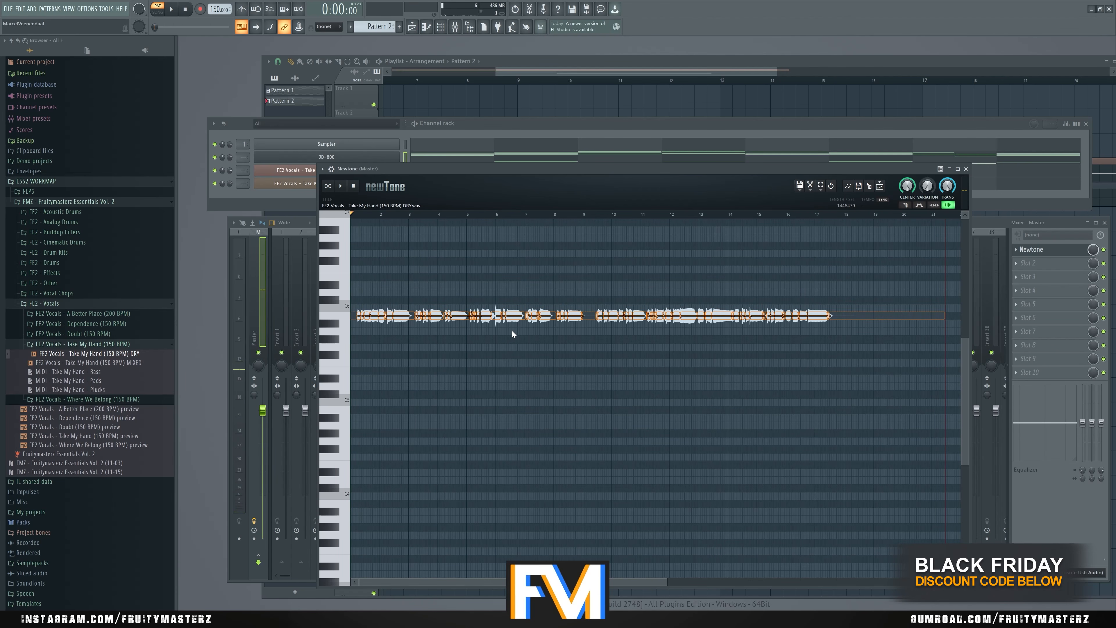
key(space)
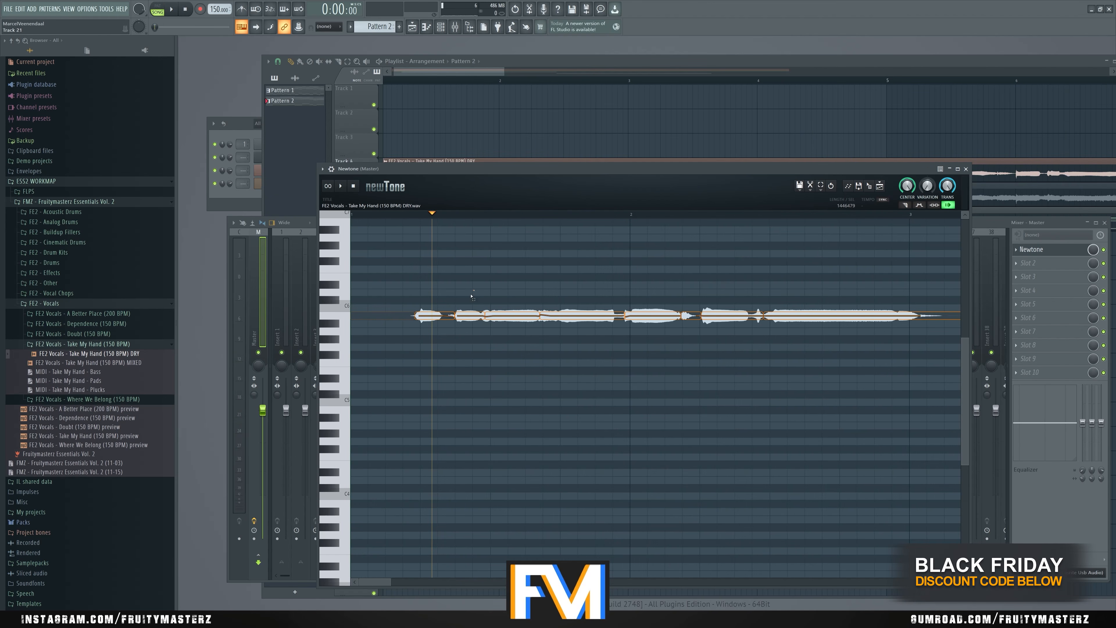
drag(471, 297, 413, 337)
click(462, 359)
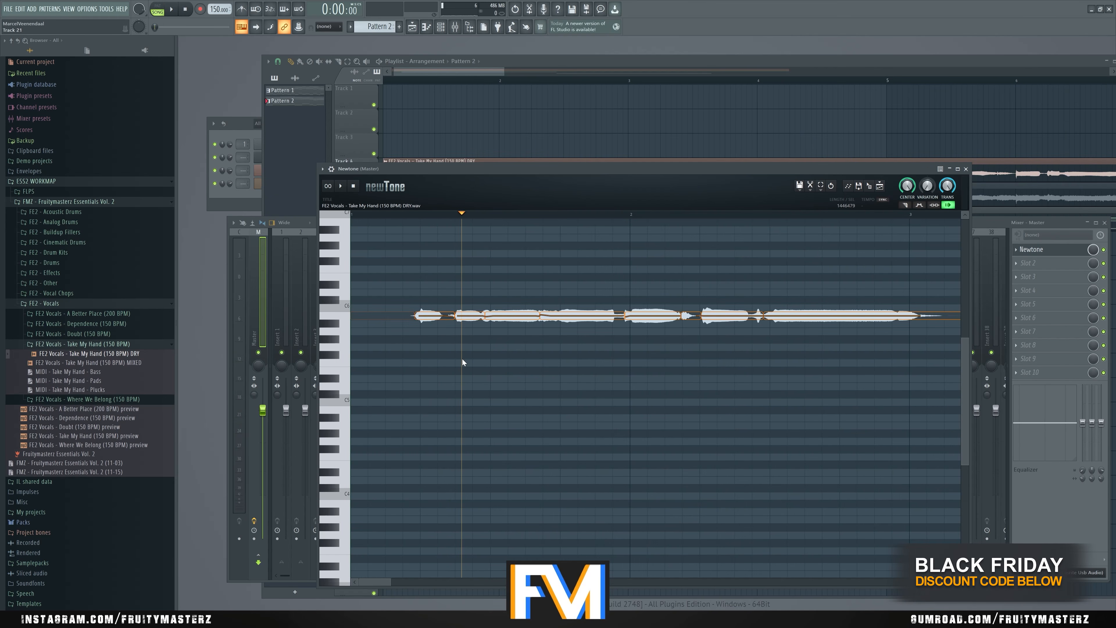
- Clear the open windows, open Pattern 2's JD-800 notes and show Newtone over them without the mixer
click(247, 122)
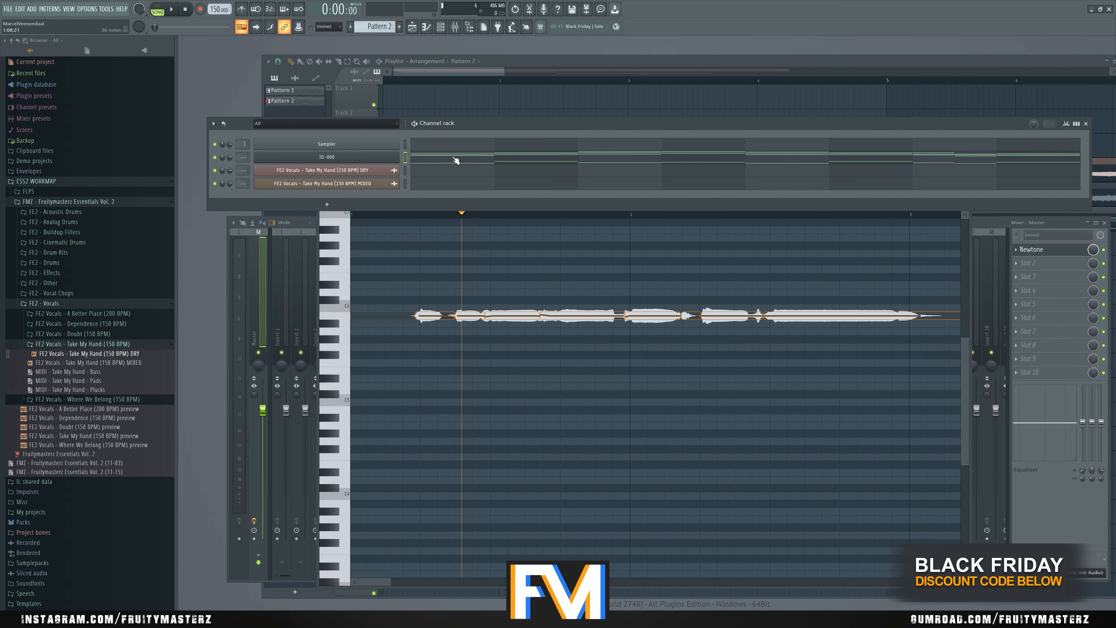
key(ctrl+F12)
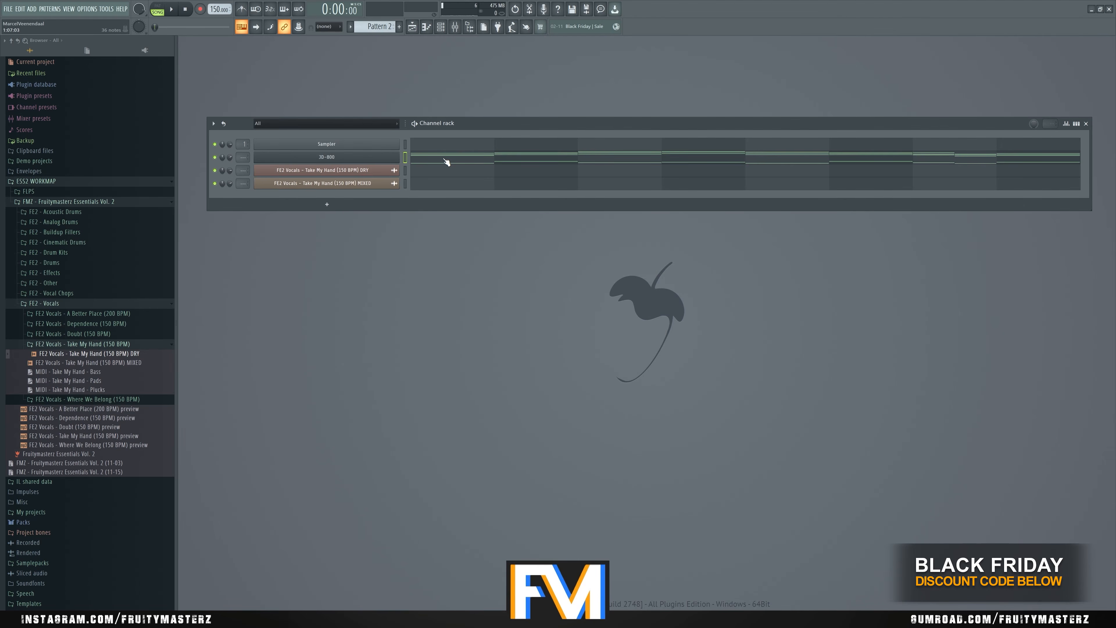
click(445, 161)
scroll(361, 245, down, 1)
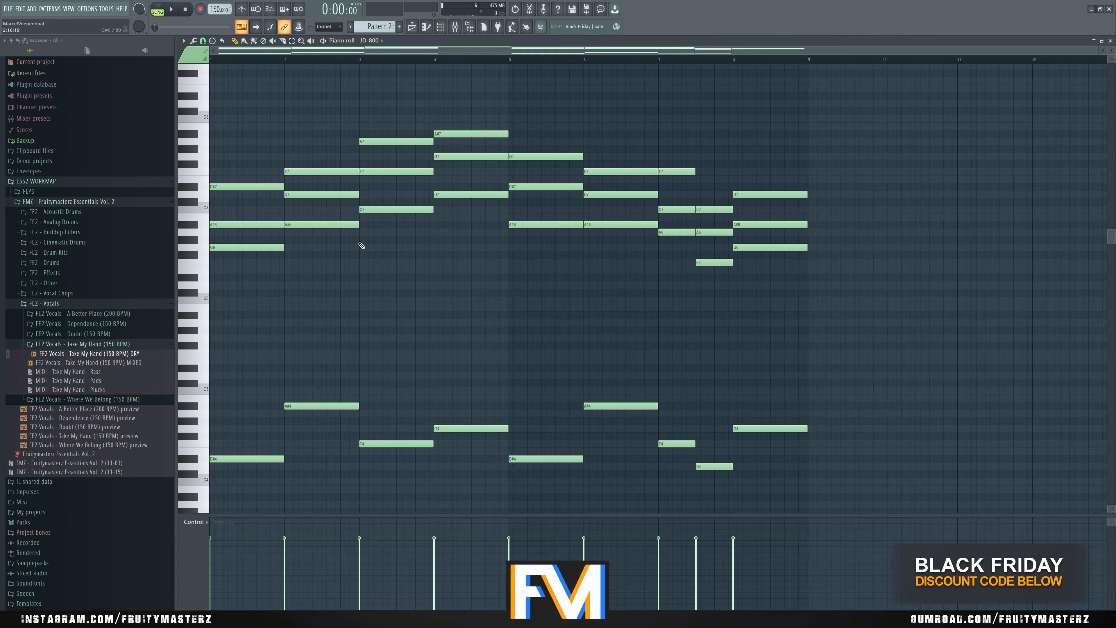
key(F9)
click(1031, 249)
click(1104, 222)
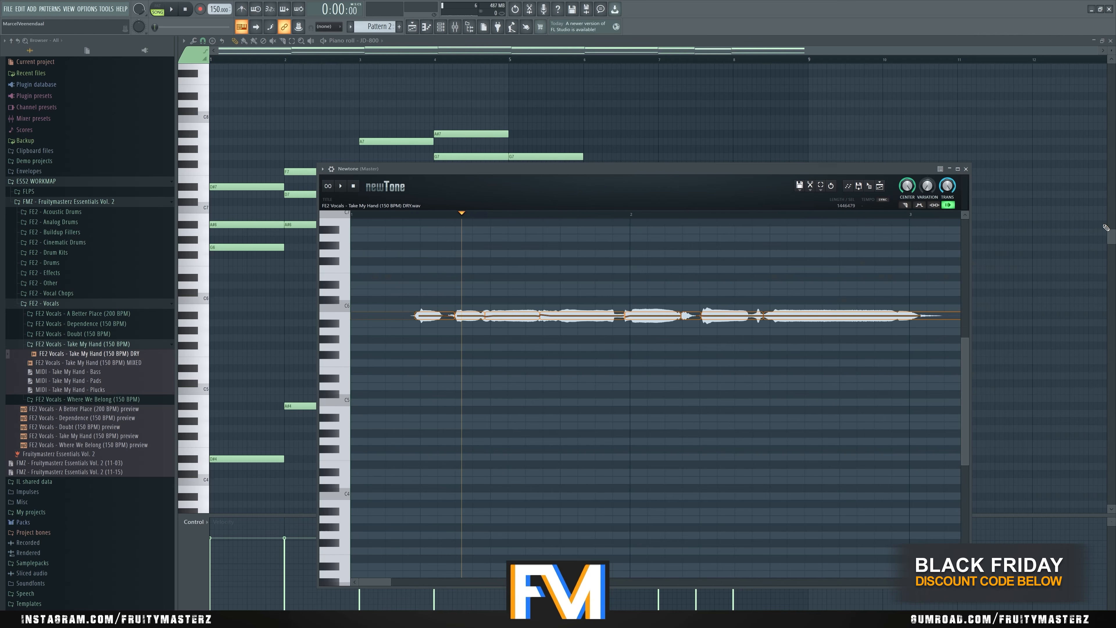
- Move Newtone aside, check the top notes of Pattern 2's first JD-800 chords and bring Newtone back up from the mixer
drag(727, 173, 813, 228)
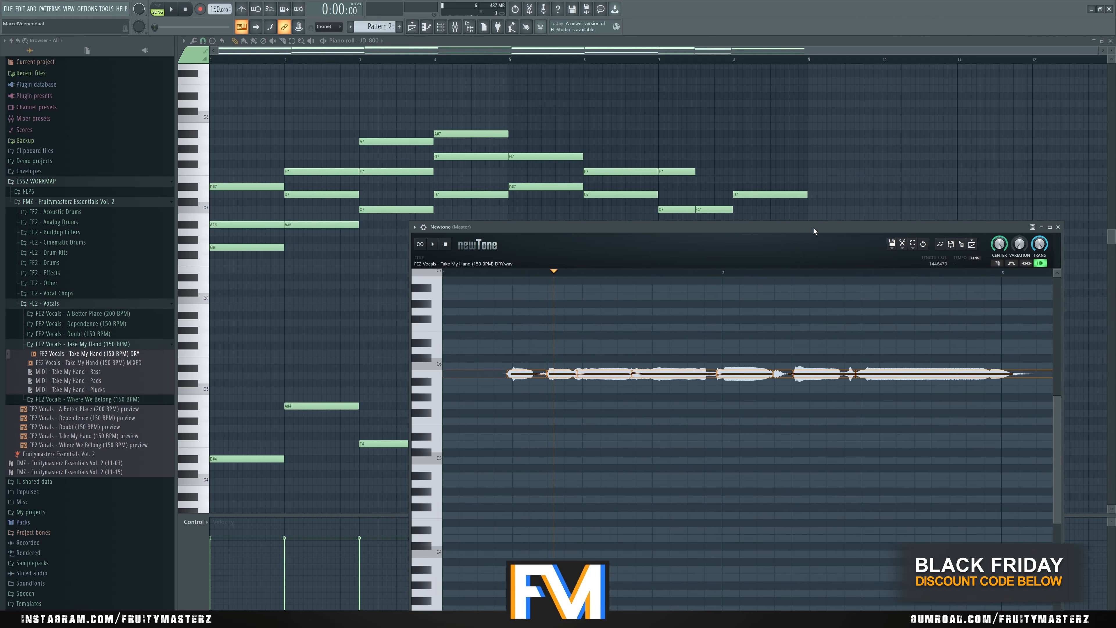
click(271, 187)
click(313, 173)
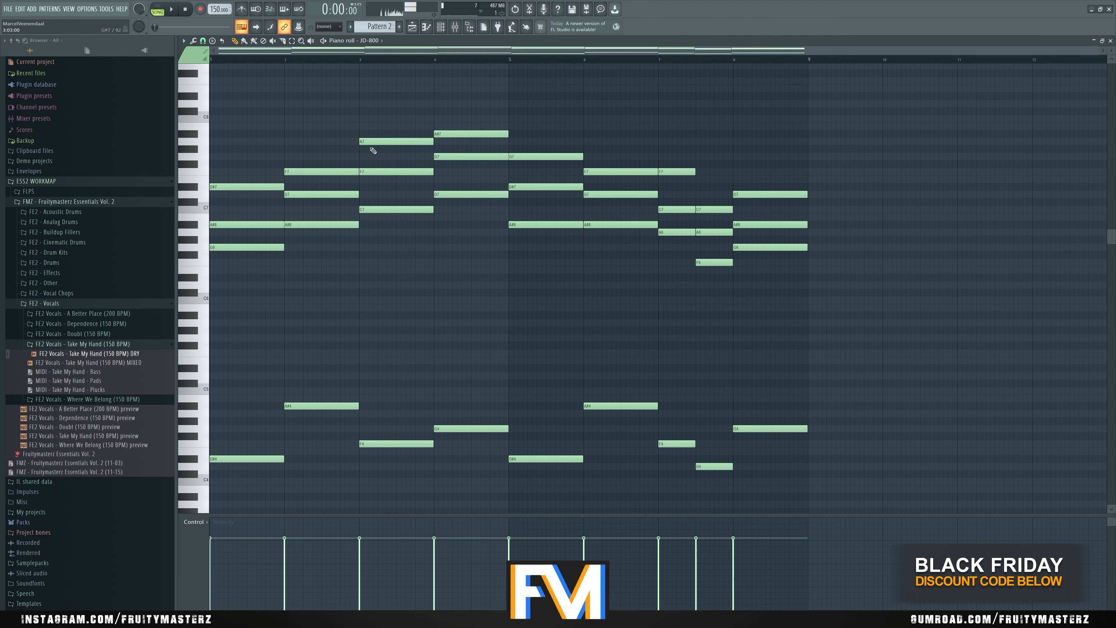
click(441, 136)
key(F9)
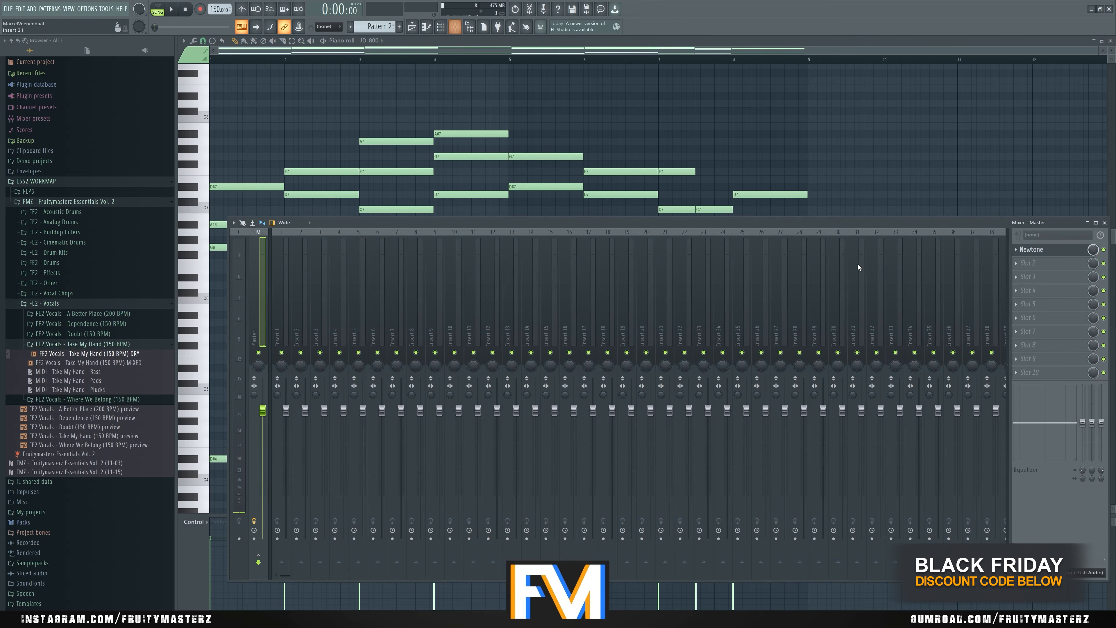
click(1040, 251)
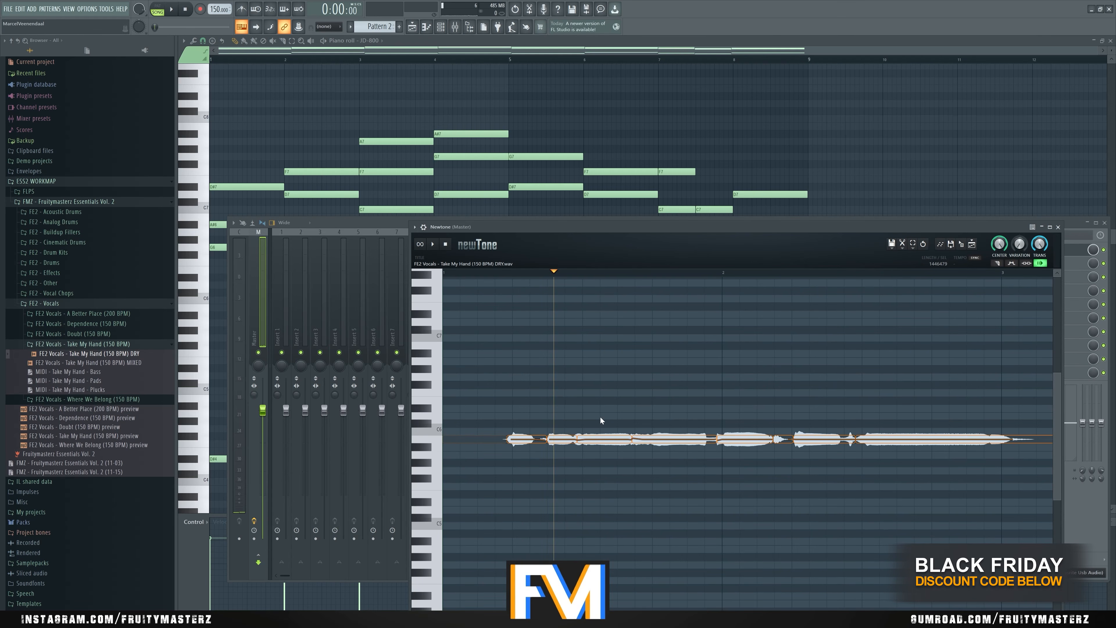
- Lower the take's opening vocal phrase to D#5 and the phrases after it to F5, A5 and A#5, auditioning as needed
drag(601, 440, 601, 501)
key(space)
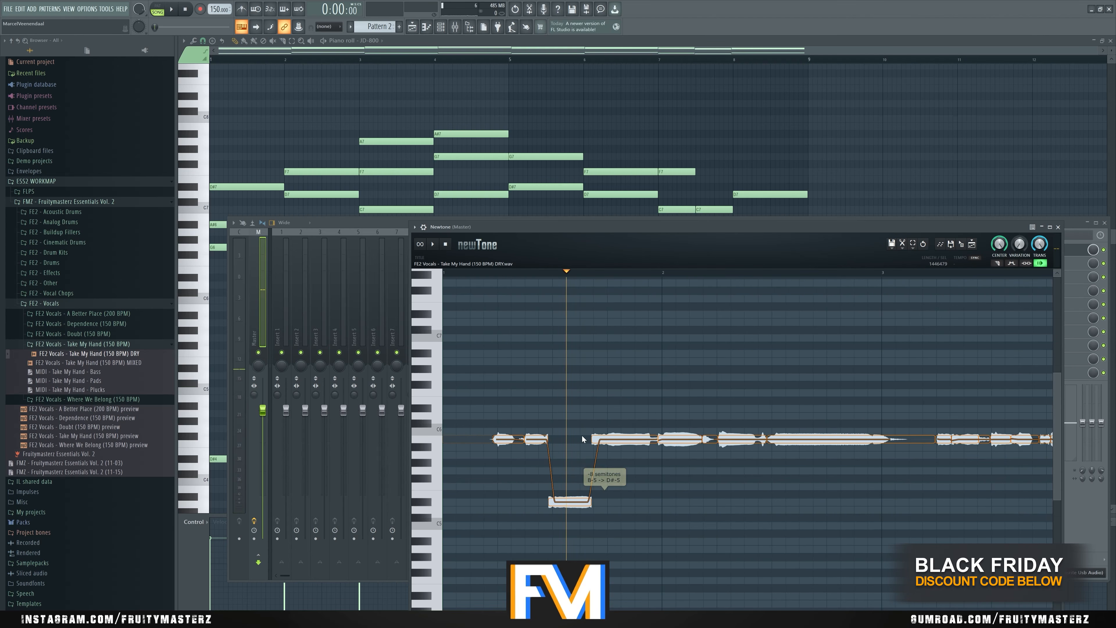
drag(680, 500, 730, 439)
drag(687, 494, 688, 502)
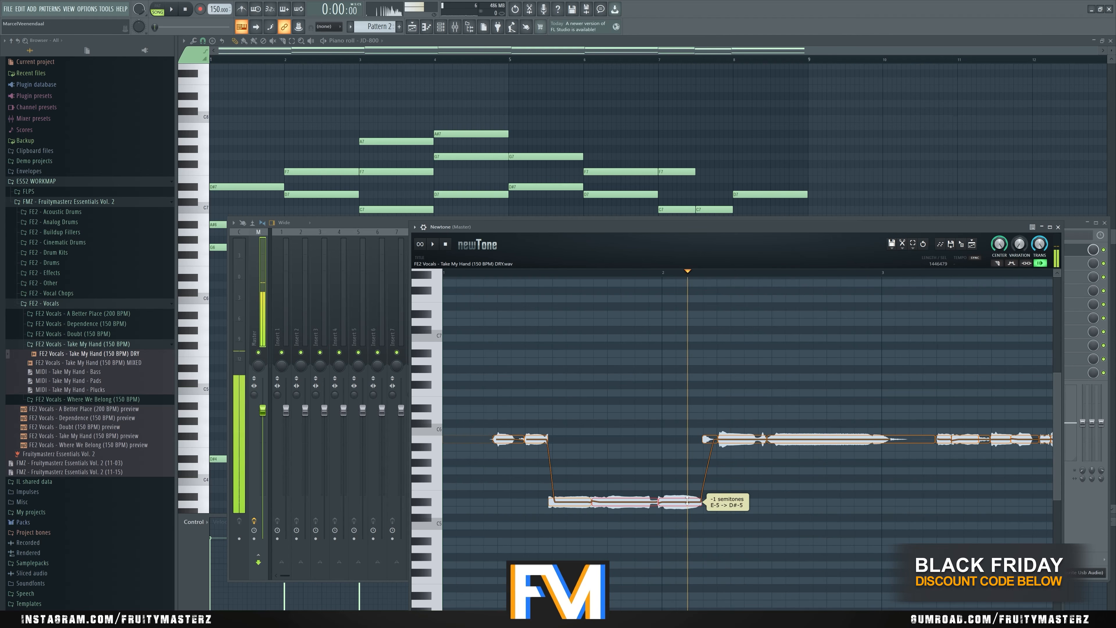
click(645, 466)
scroll(547, 400, down, 1)
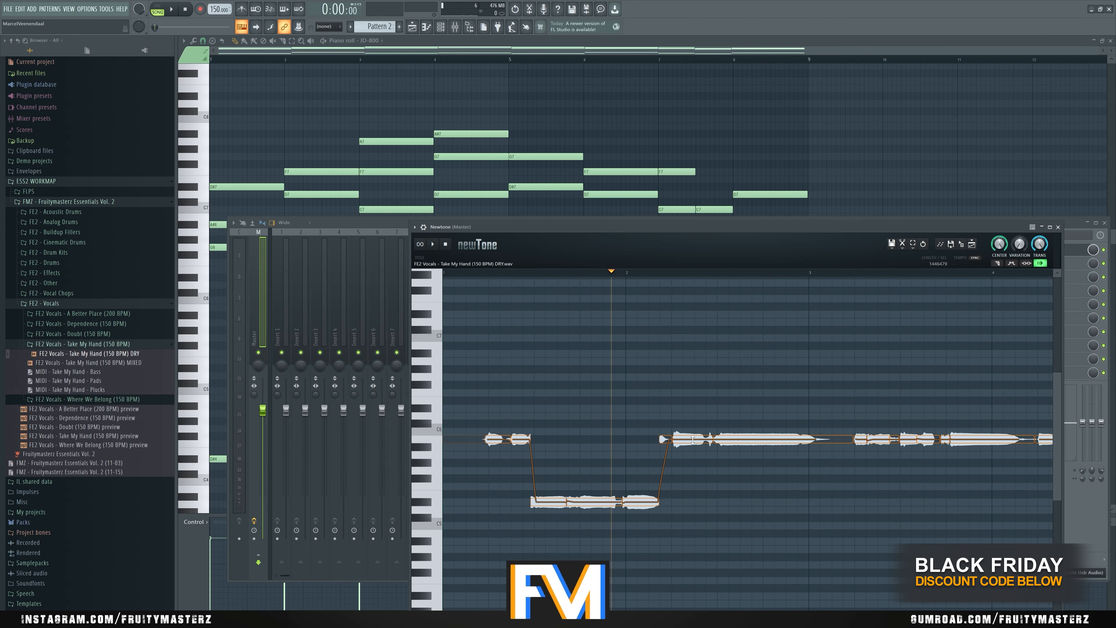
drag(699, 439, 703, 501)
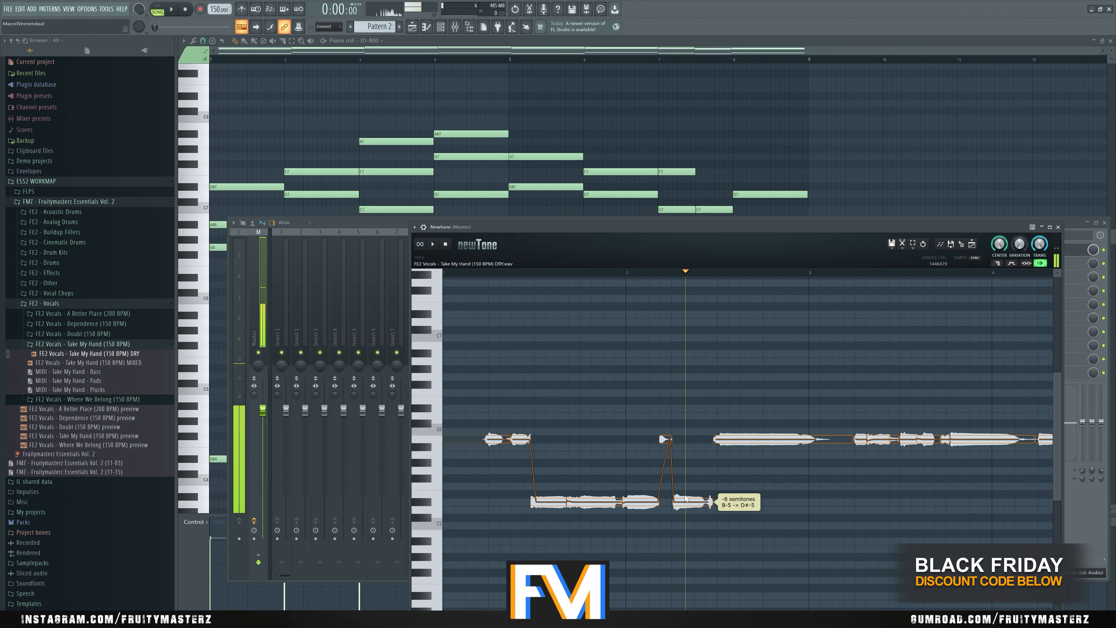
drag(665, 440, 663, 501)
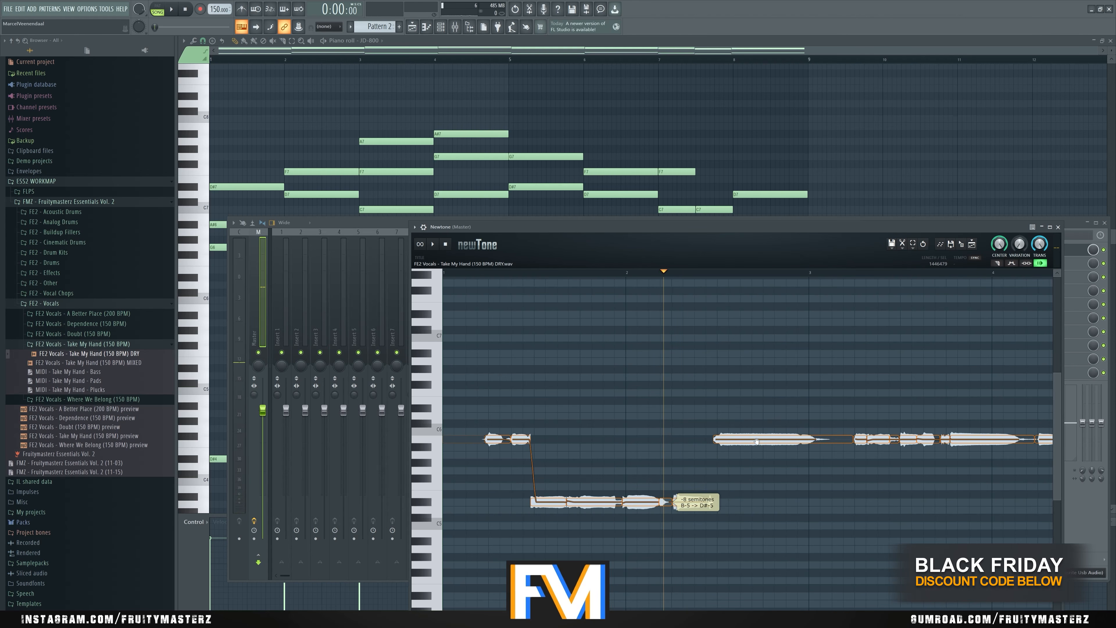
drag(764, 440, 765, 486)
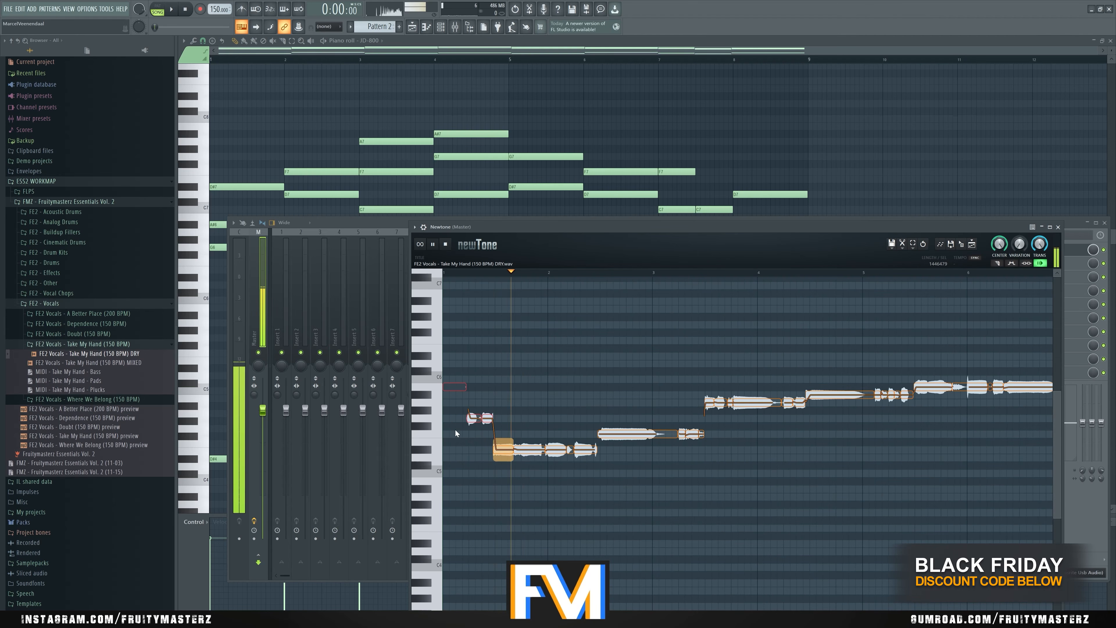
- Find the silent gap in the vocal take near bar 9 and play briefly from there
scroll(544, 353, down, 2)
scroll(543, 353, down, 3)
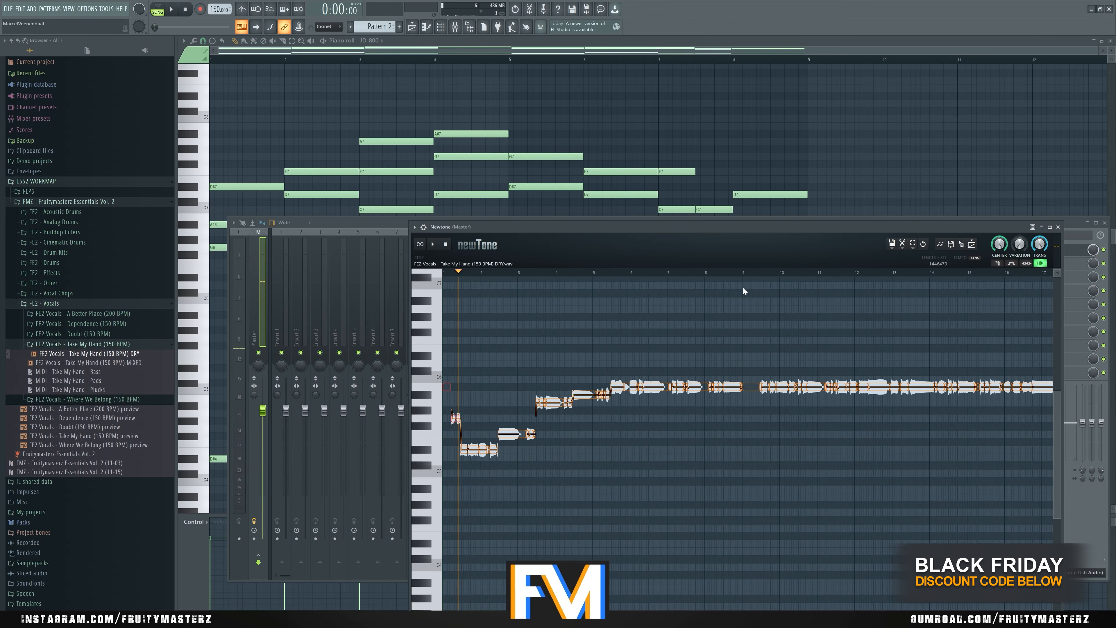
scroll(763, 306, down, 2)
scroll(749, 317, up, 3)
click(684, 274)
key(space)
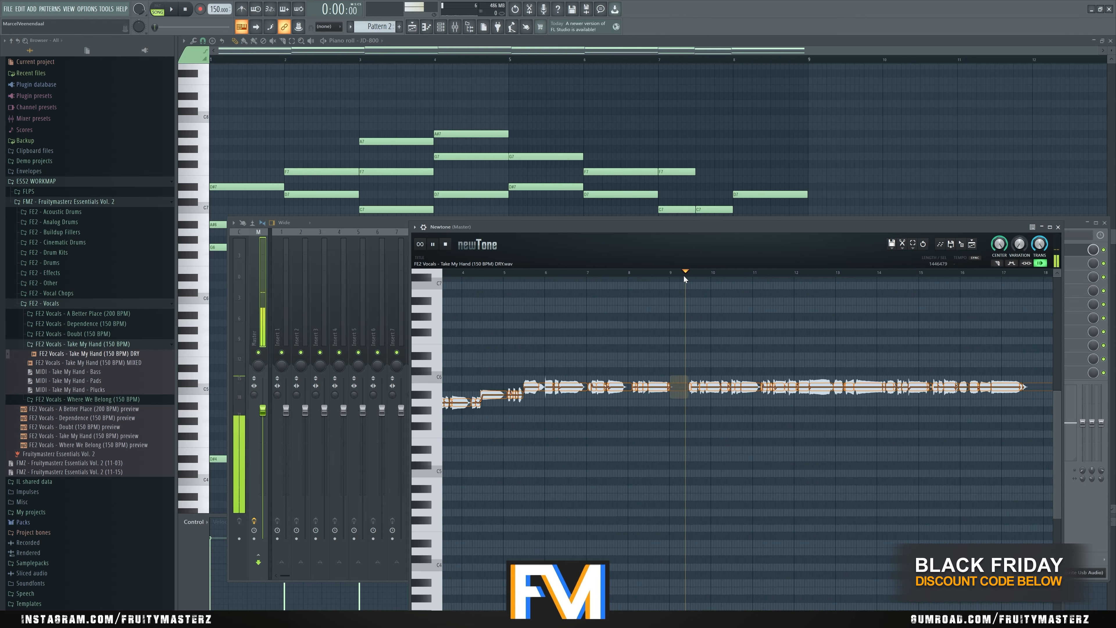
key(space)
- Select all vocal notes before the gap near bar 9 and delete them
scroll(699, 364, up, 2)
scroll(699, 364, up, 3)
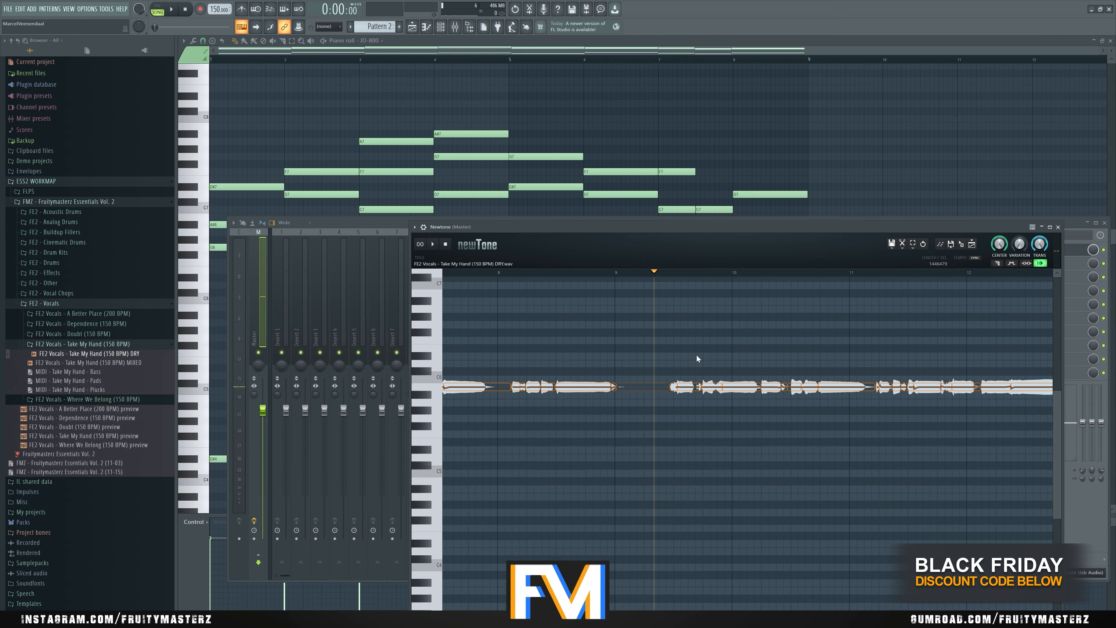
scroll(697, 355, down, 6)
drag(618, 353, 444, 485)
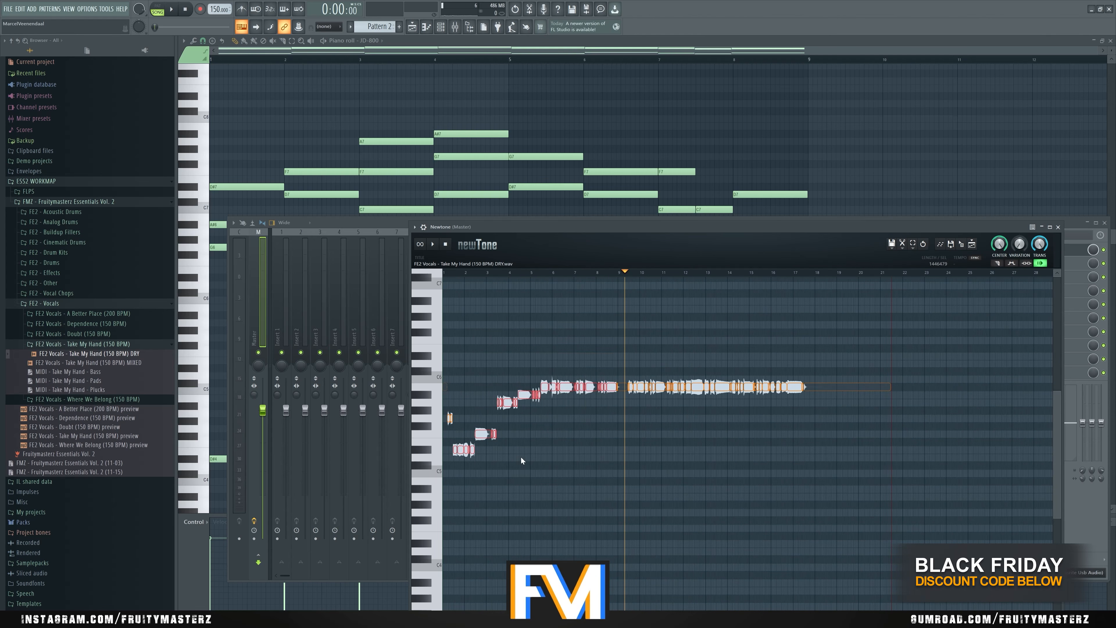
- Lower the first four vocal groups after the gap near bar 9 to D#5, F5, A5 and A#5, matching the top JD-800 notes
scroll(604, 426, up, 4)
drag(497, 363, 666, 409)
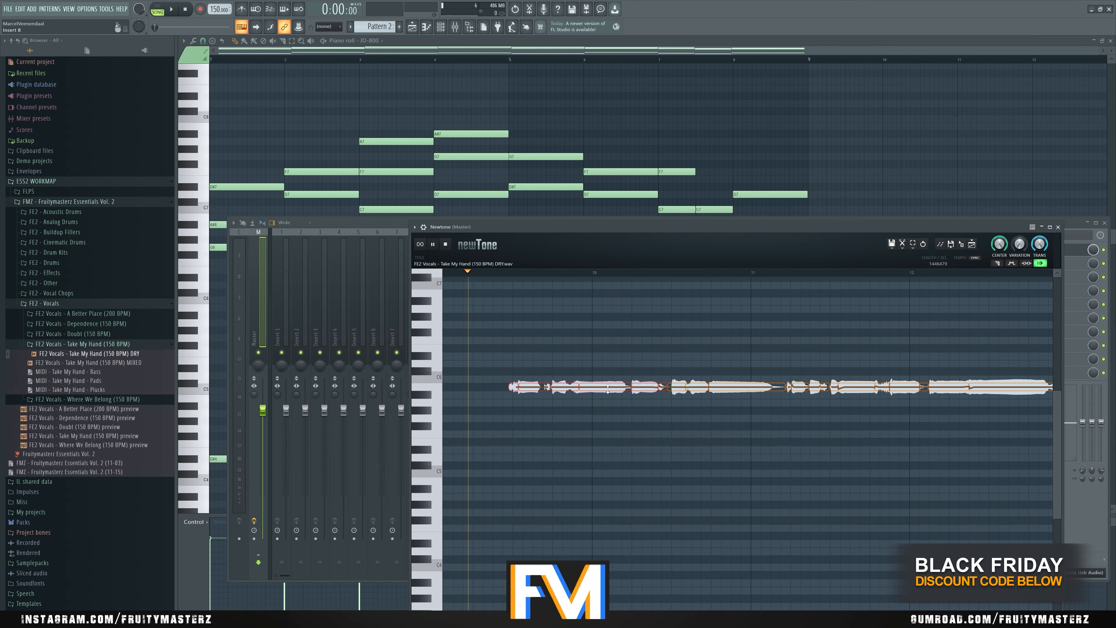
key(space)
key(space)
click(501, 272)
drag(534, 386, 534, 449)
mouse_move(630, 353)
mouse_down()
mouse_move(836, 400)
mouse_move(769, 393)
mouse_move(769, 378)
mouse_up()
click(508, 273)
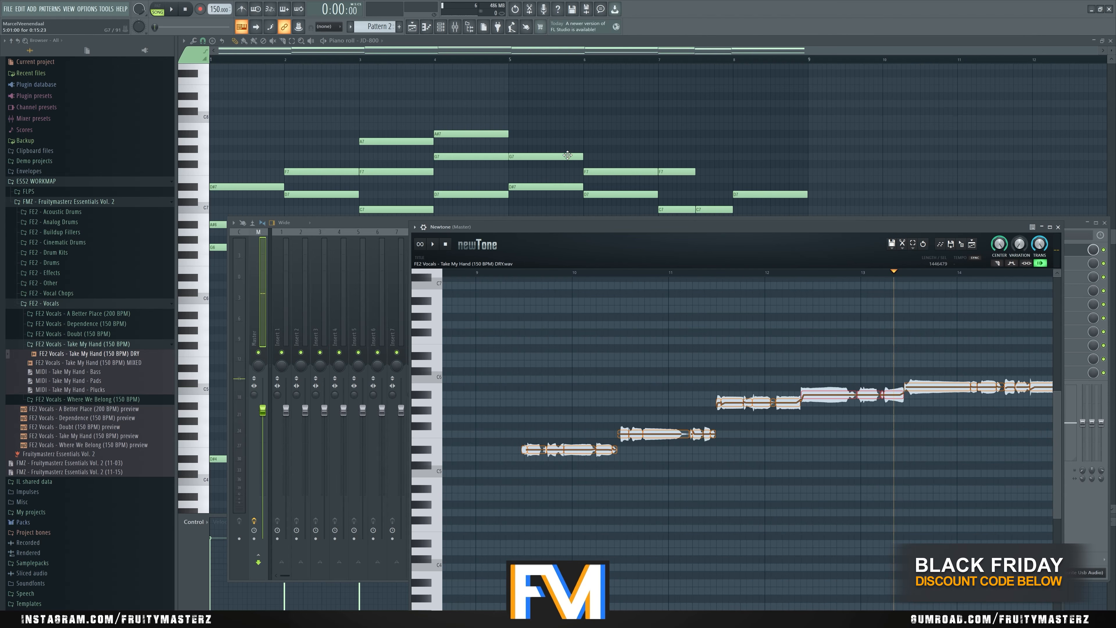
- Check the top notes of the last JD-800 chords in Pattern 2 and reopen Newtone from the Master track
click(567, 156)
click(626, 170)
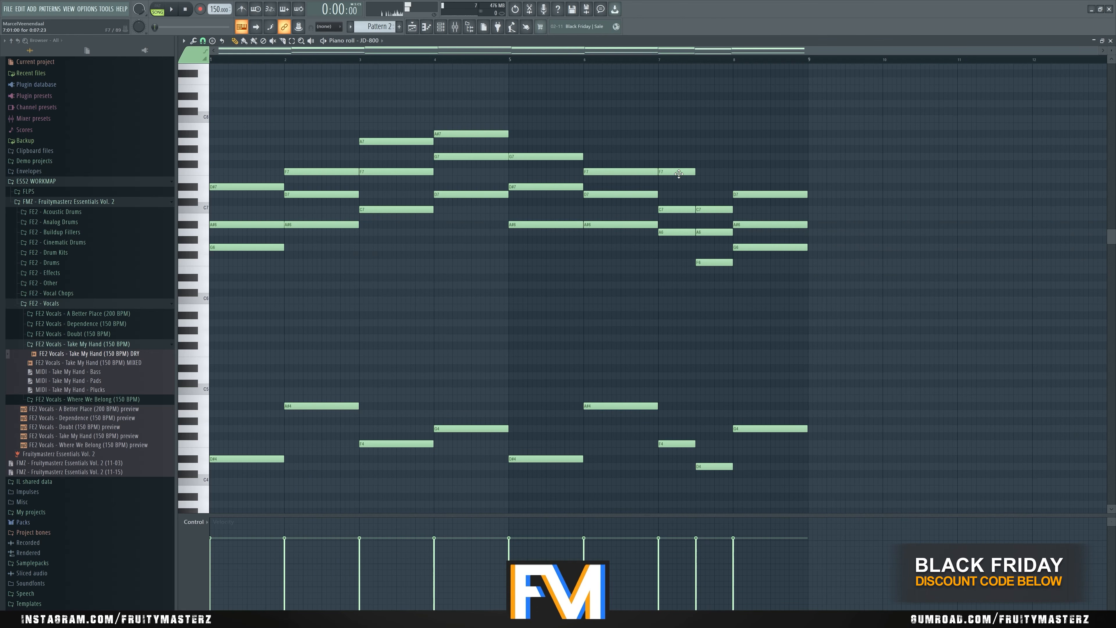
click(716, 208)
click(751, 194)
key(F9)
click(1039, 250)
- Lower the remaining vocal groups from B5 to G5, F5, C5 and D5, placing the short tail on D5 as well
scroll(644, 314, down, 5)
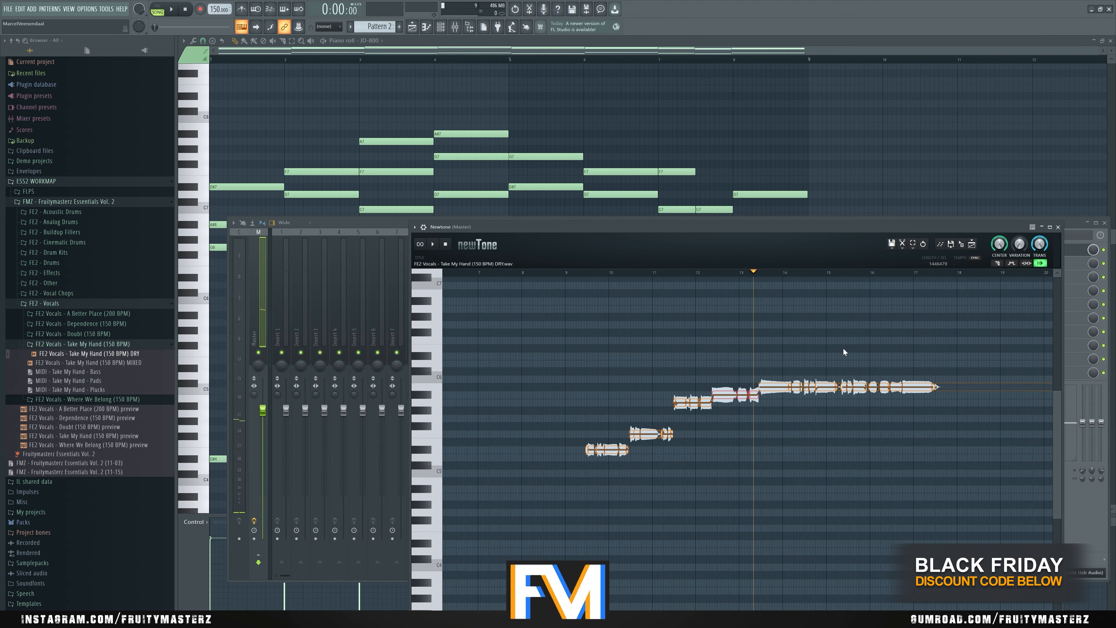
scroll(834, 352, up, 5)
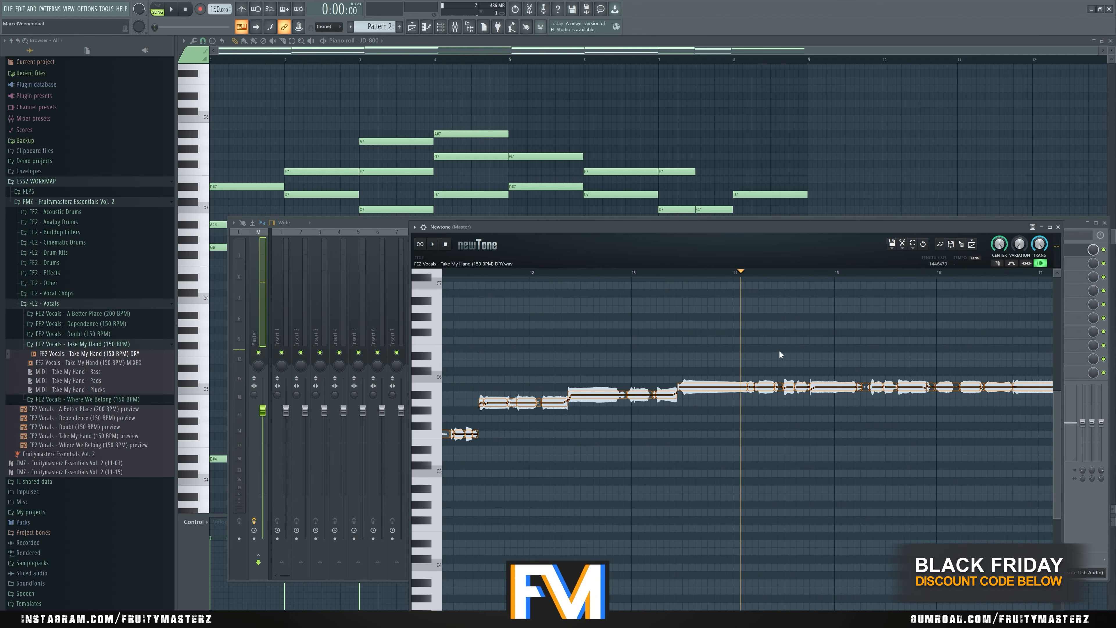
scroll(779, 352, up, 2)
drag(707, 378, 770, 399)
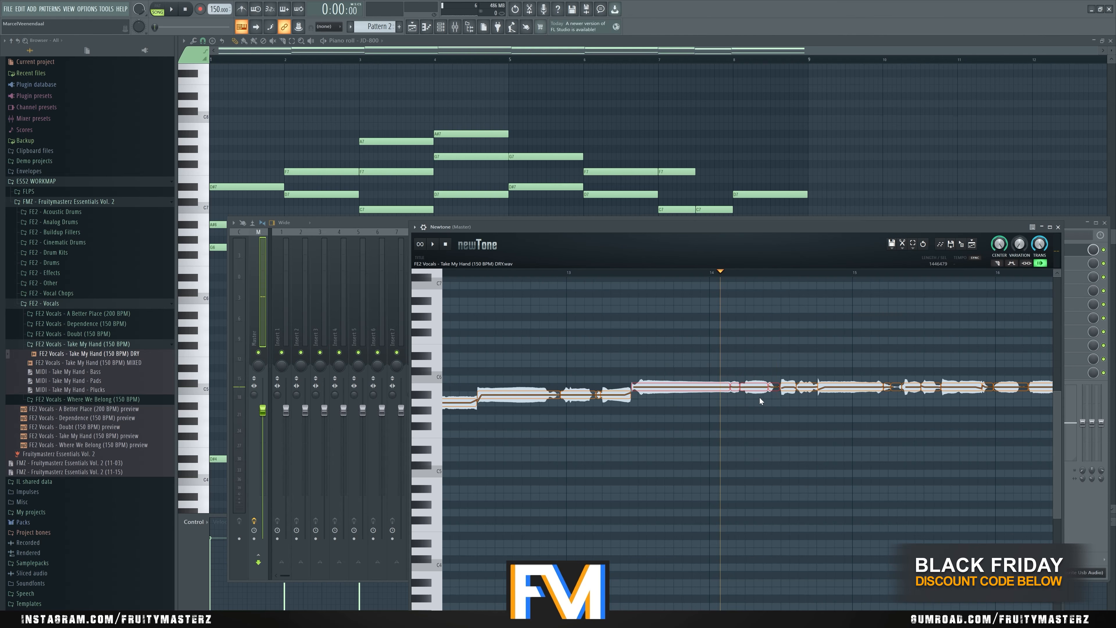
drag(669, 386, 669, 418)
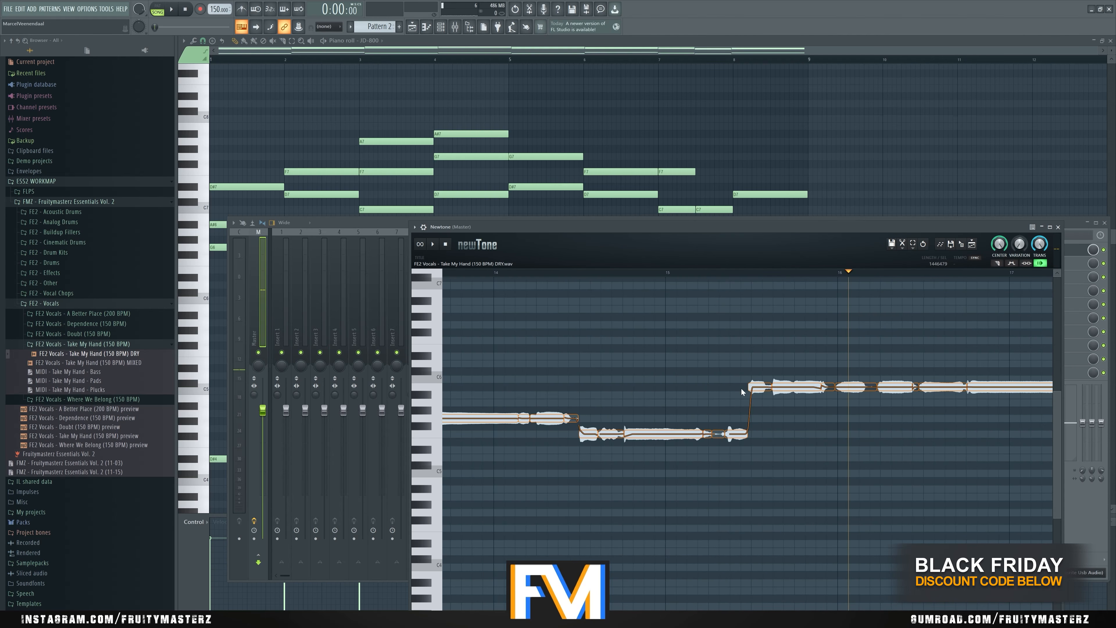
scroll(904, 425, down, 1)
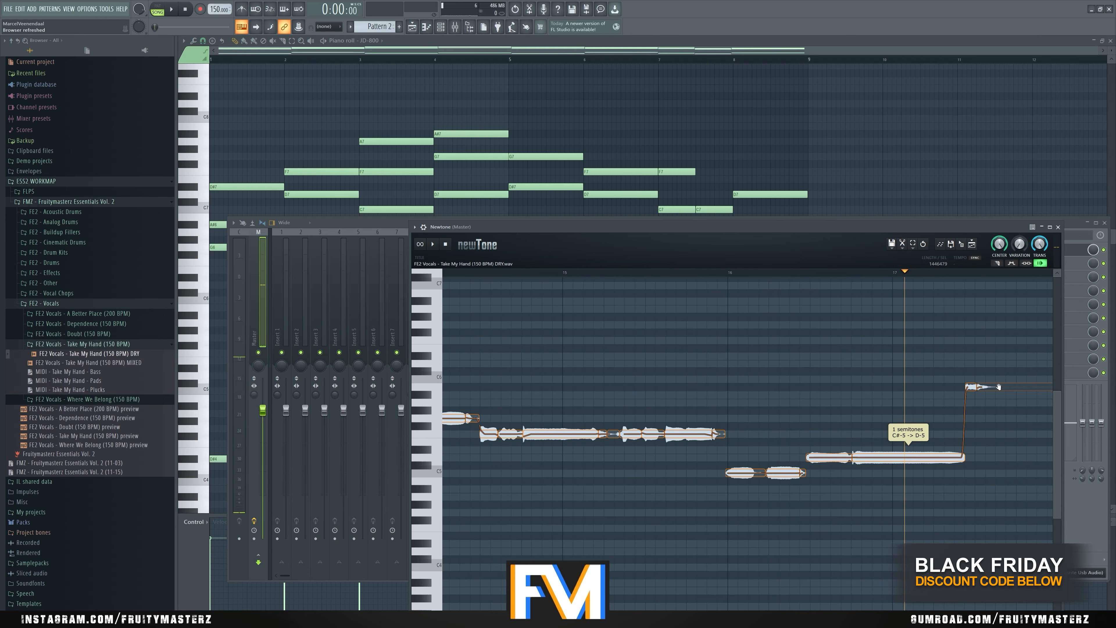
click(903, 388)
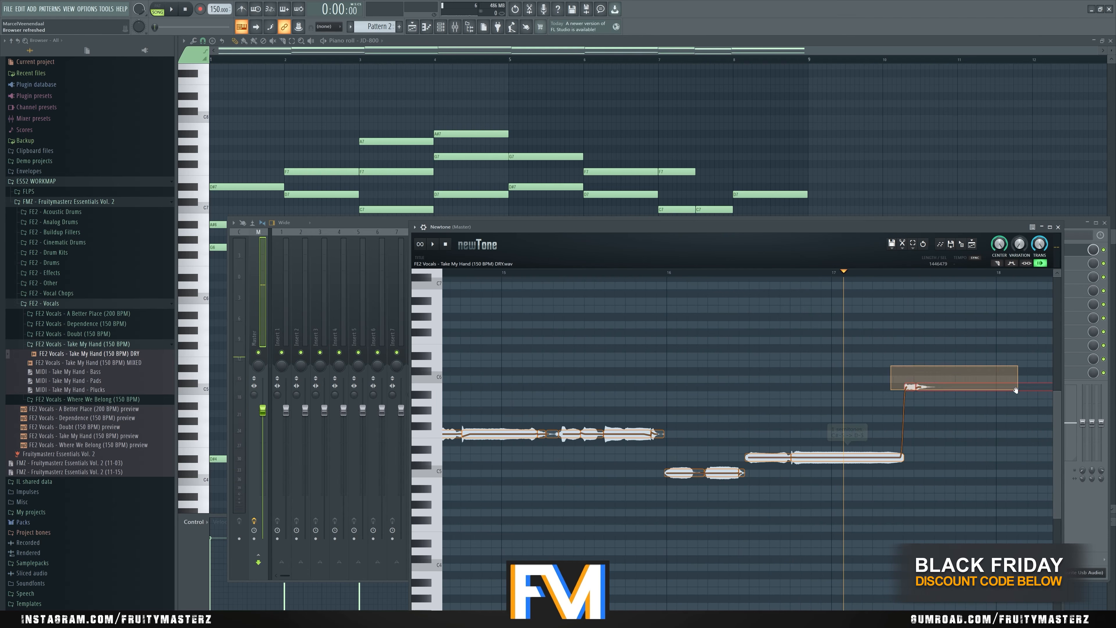
drag(905, 387, 906, 458)
scroll(918, 415, down, 5)
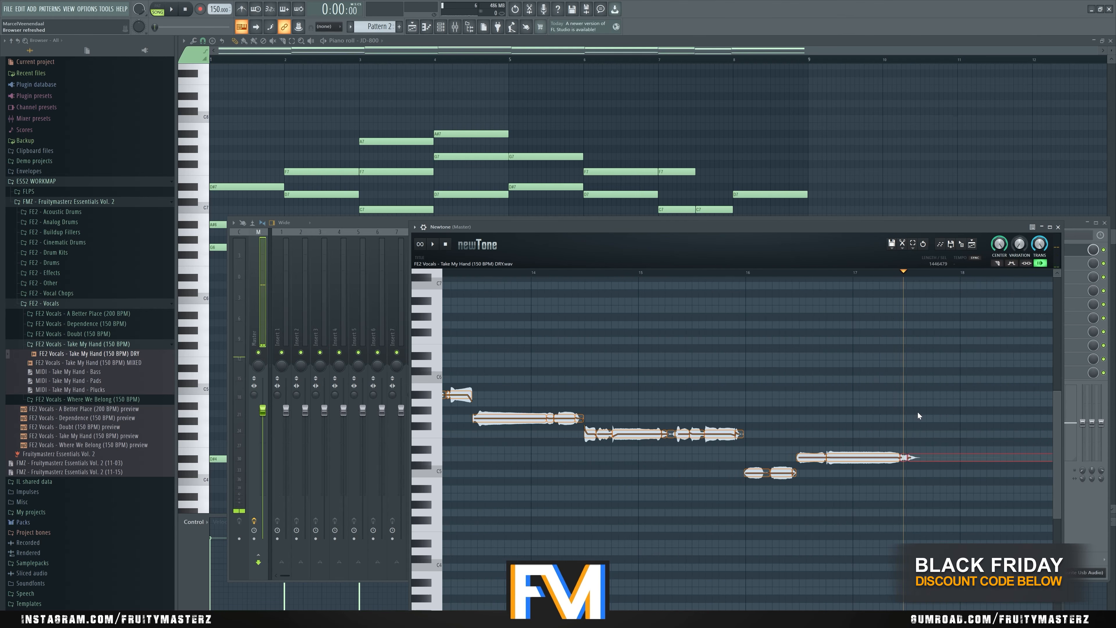
- Play the retuned vocal from near bar 9, try Variation at 100% and settle on a lower amount
click(573, 275)
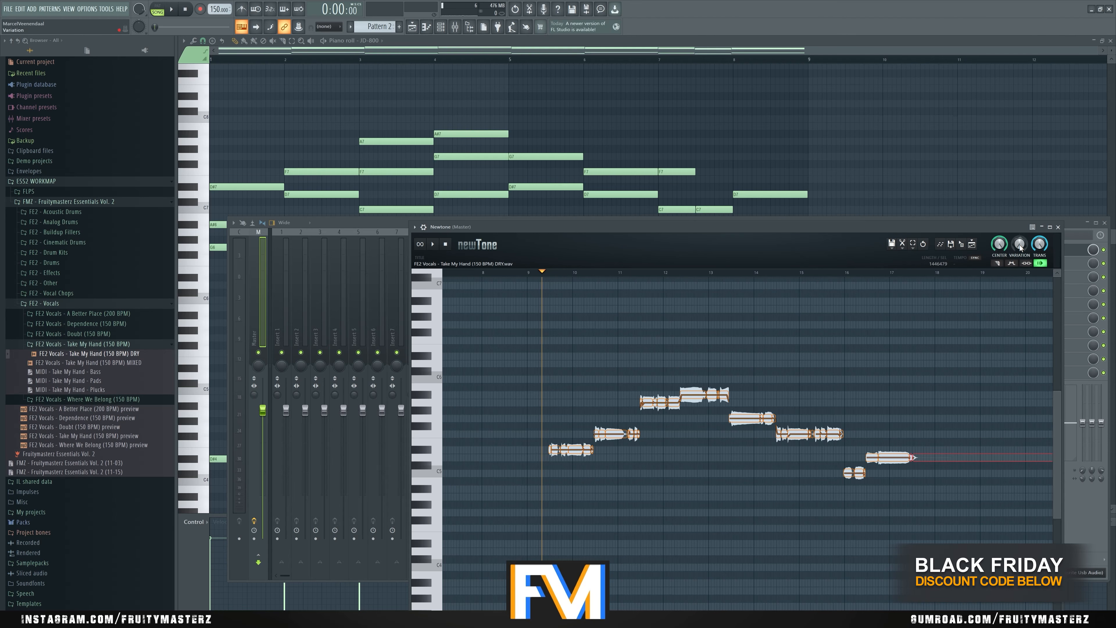
scroll(1020, 245, up, 5)
key(space)
scroll(1019, 244, up, 10)
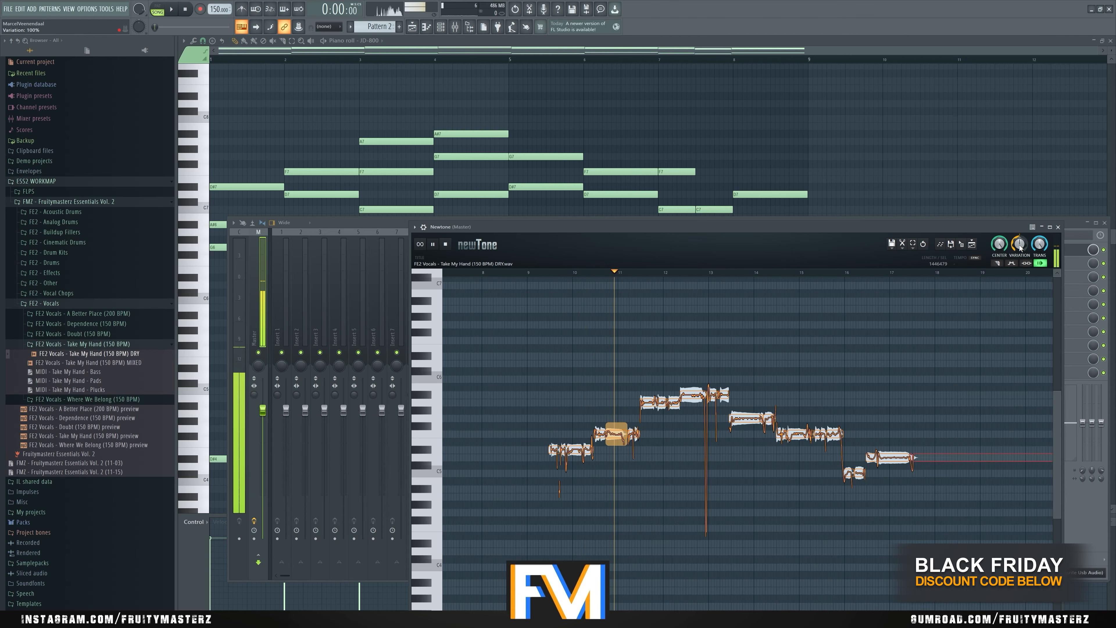
key(space)
scroll(1019, 244, down, 20)
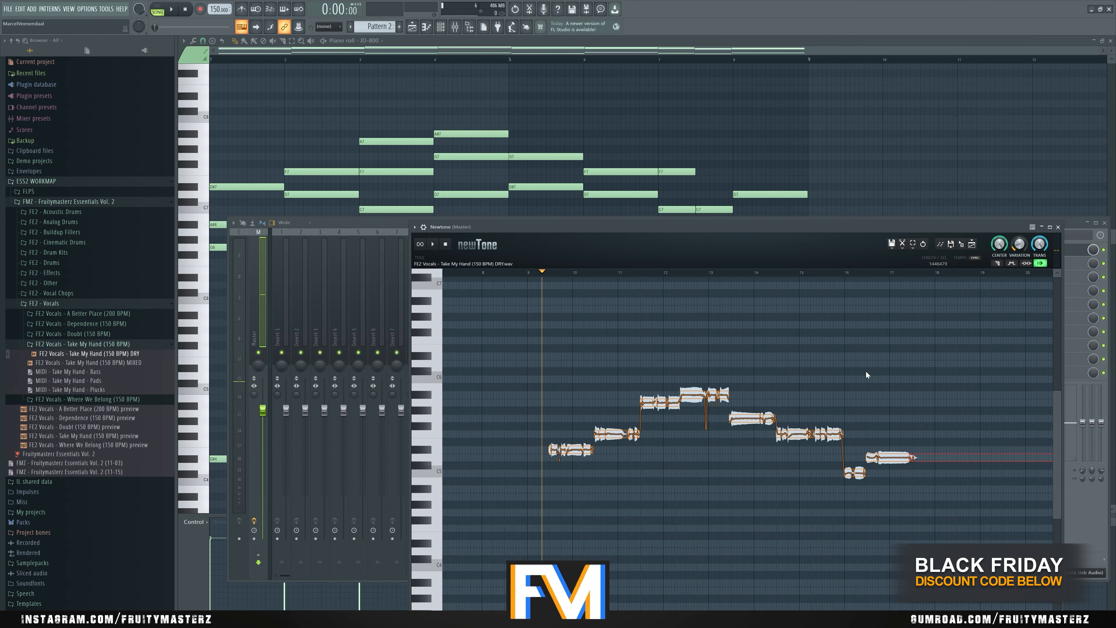
scroll(777, 318, down, 1)
scroll(867, 351, up, 1)
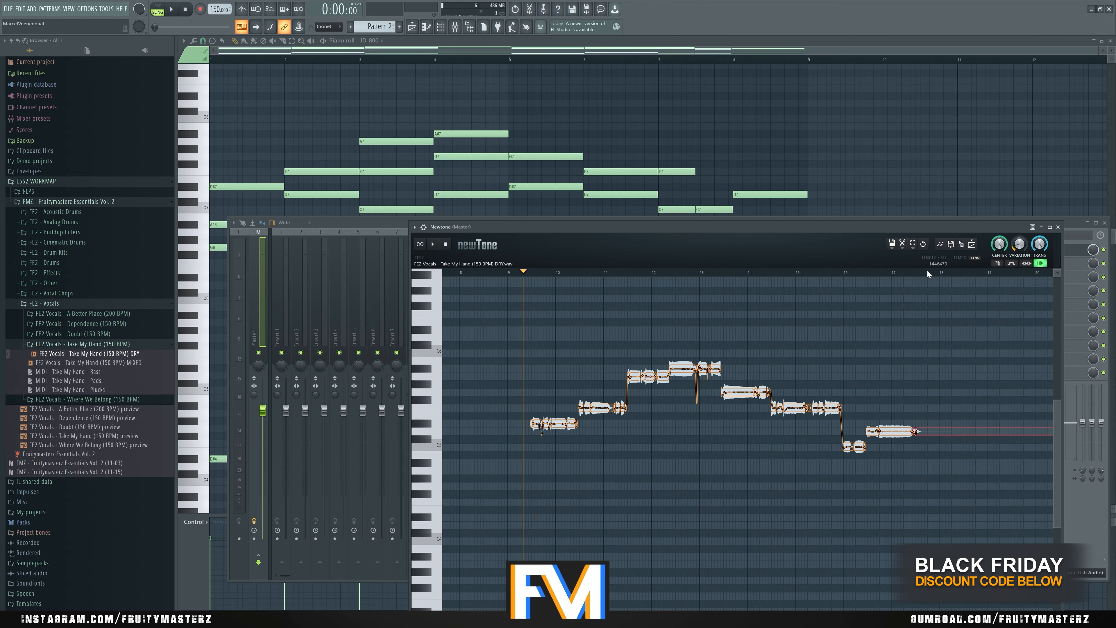
- Save the retuned vocal as a wave file named "fakeoder layer 1" in the Take My Hand (150 BPM) folder
click(892, 246)
click(910, 274)
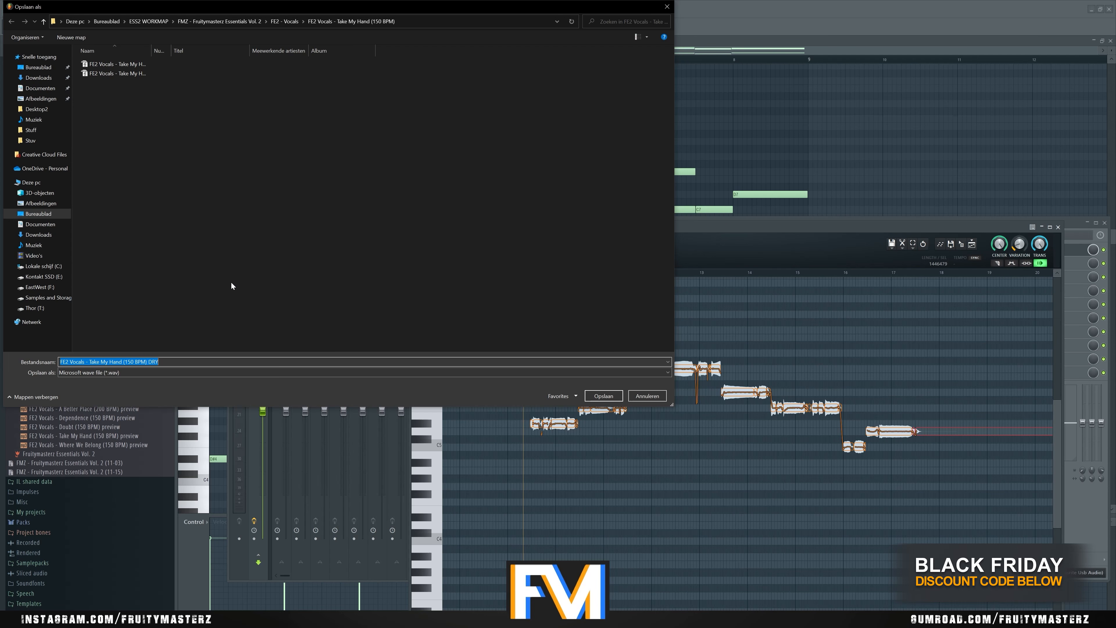
text(vo)
key(BackSpace)
key(BackSpace)
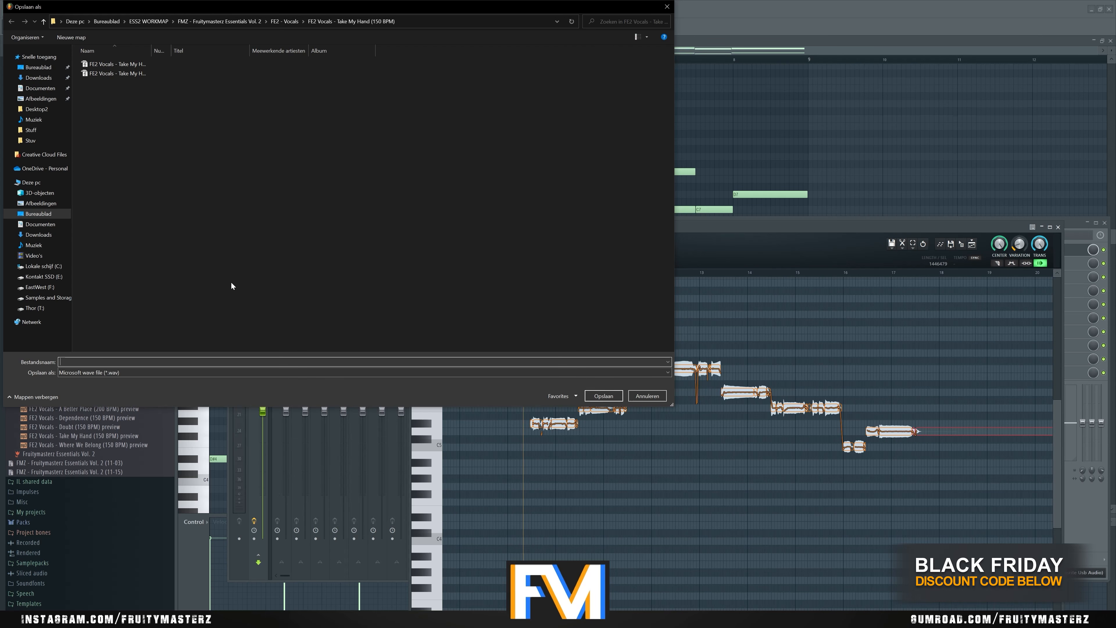
text(oder layer 1)
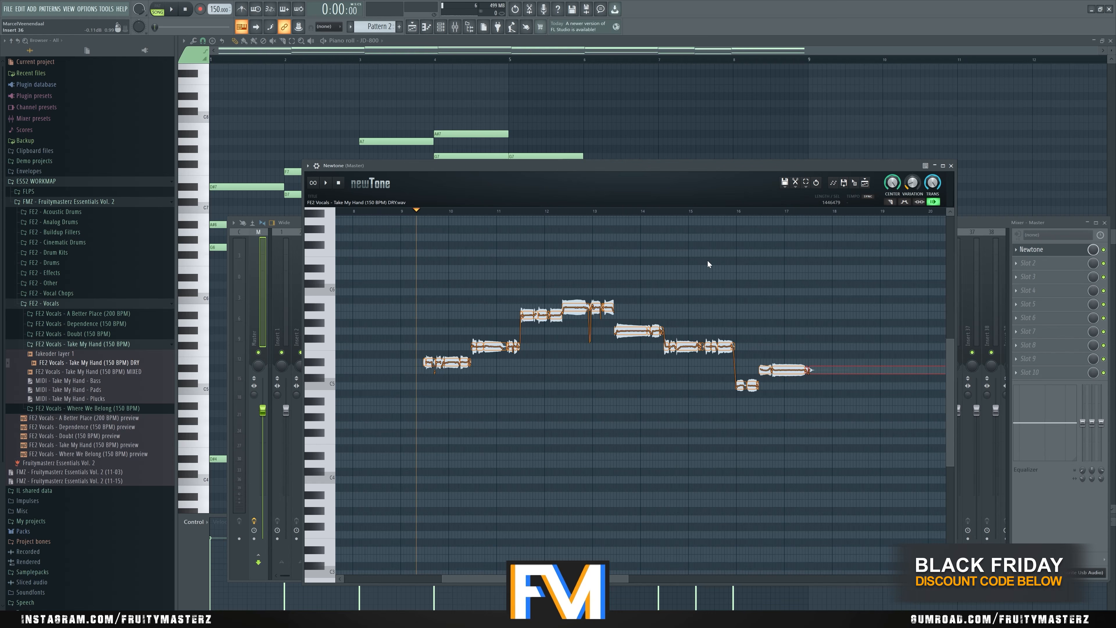
- Load Edison into the Master track's second effect slot and bring Newtone up in front of it
click(1047, 266)
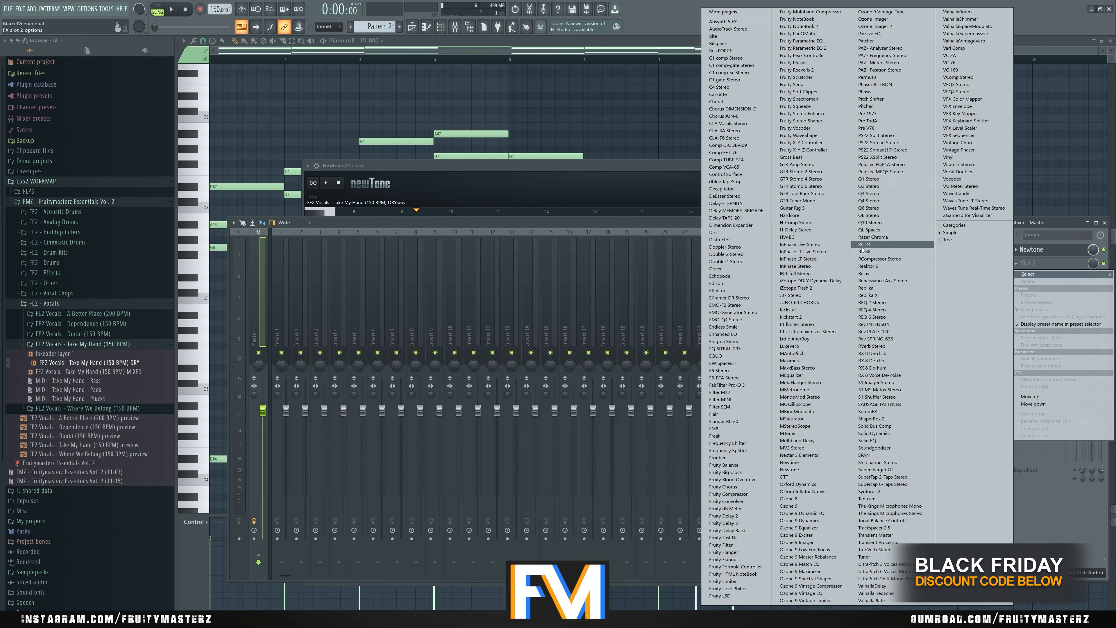
click(716, 283)
click(1028, 253)
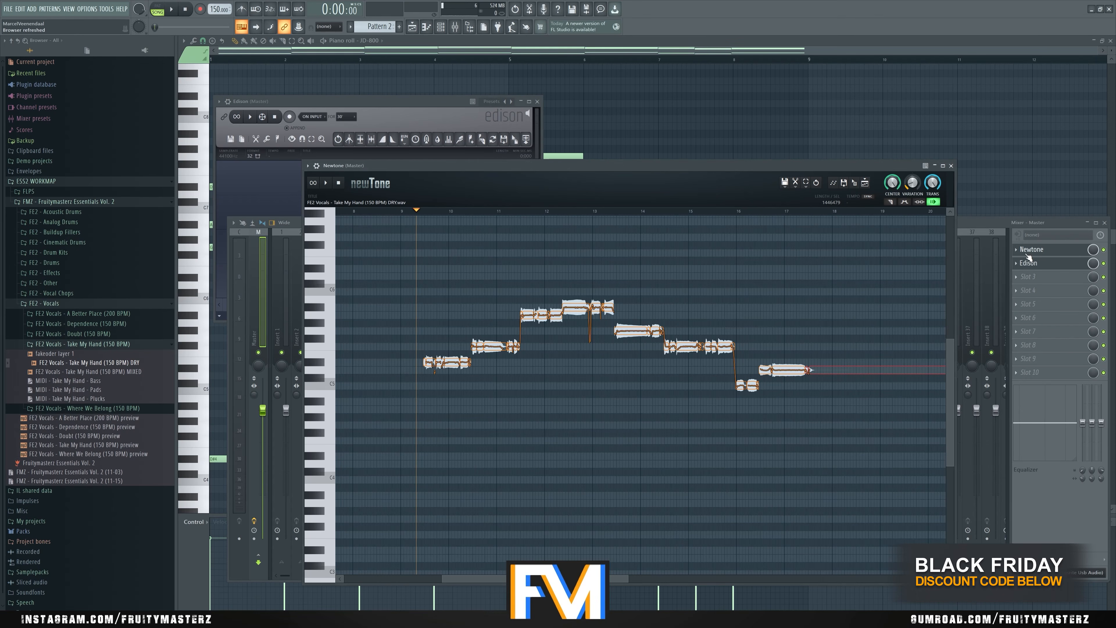
- Record Newtone's playback of the retuned vocal in Edison briefly, stop it and clear the recording
click(289, 117)
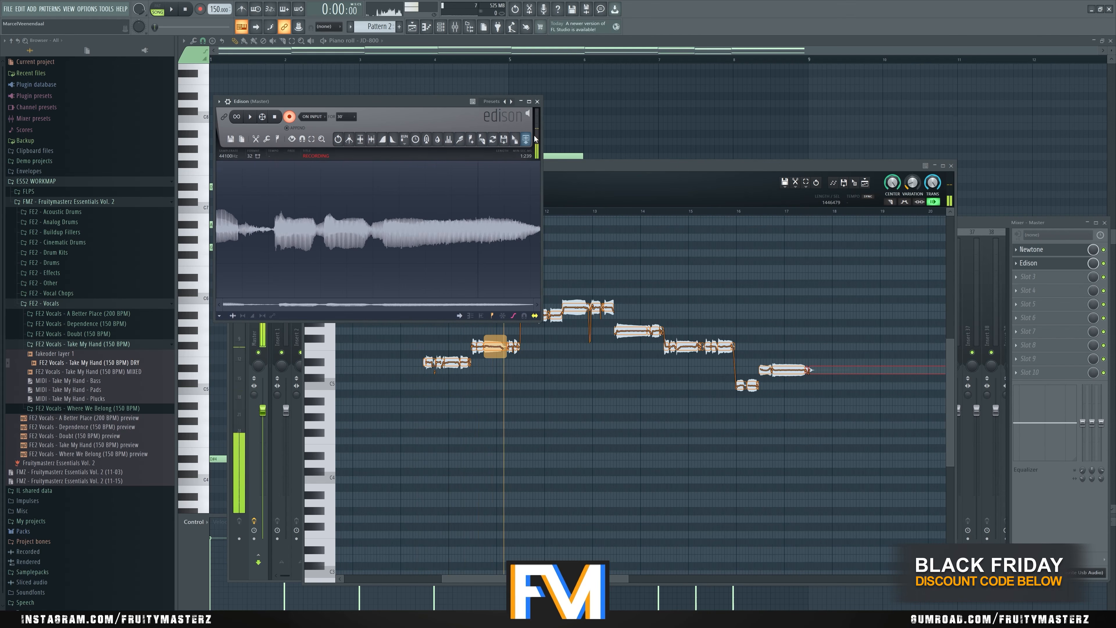
click(564, 178)
key(space)
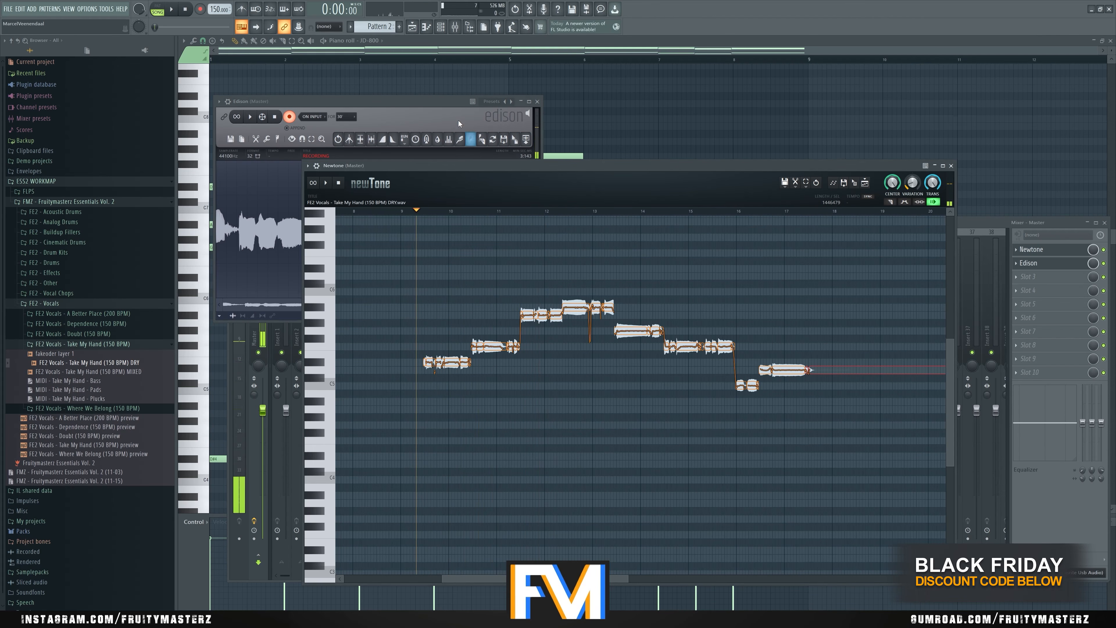
click(457, 119)
key(space)
key(space)
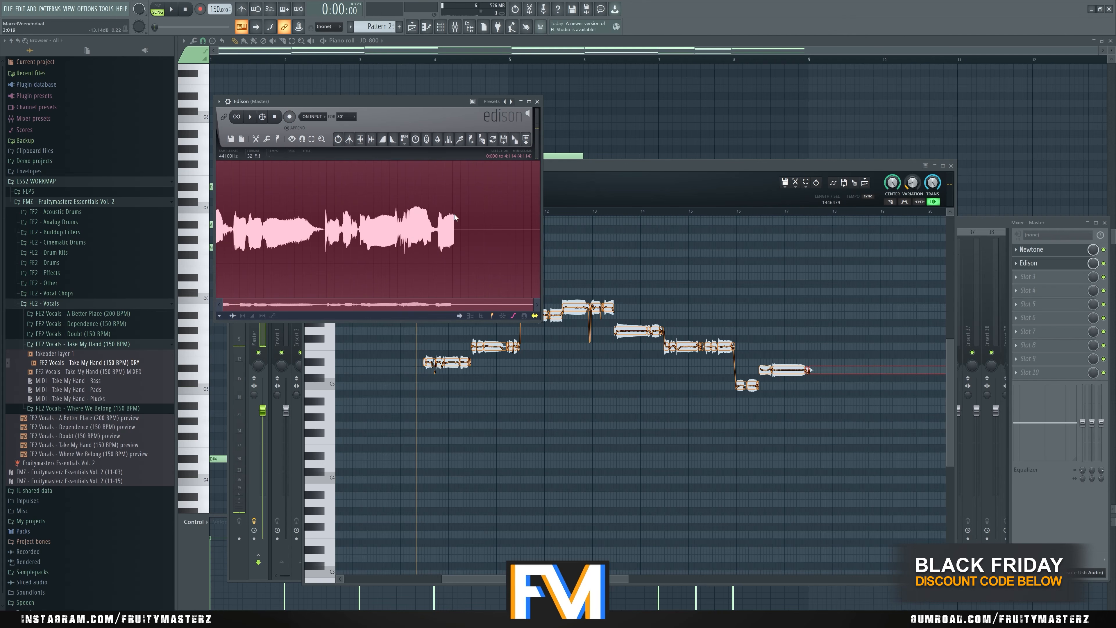
- Close Edison and delete it from the Master track's second effect slot
click(536, 101)
click(1020, 265)
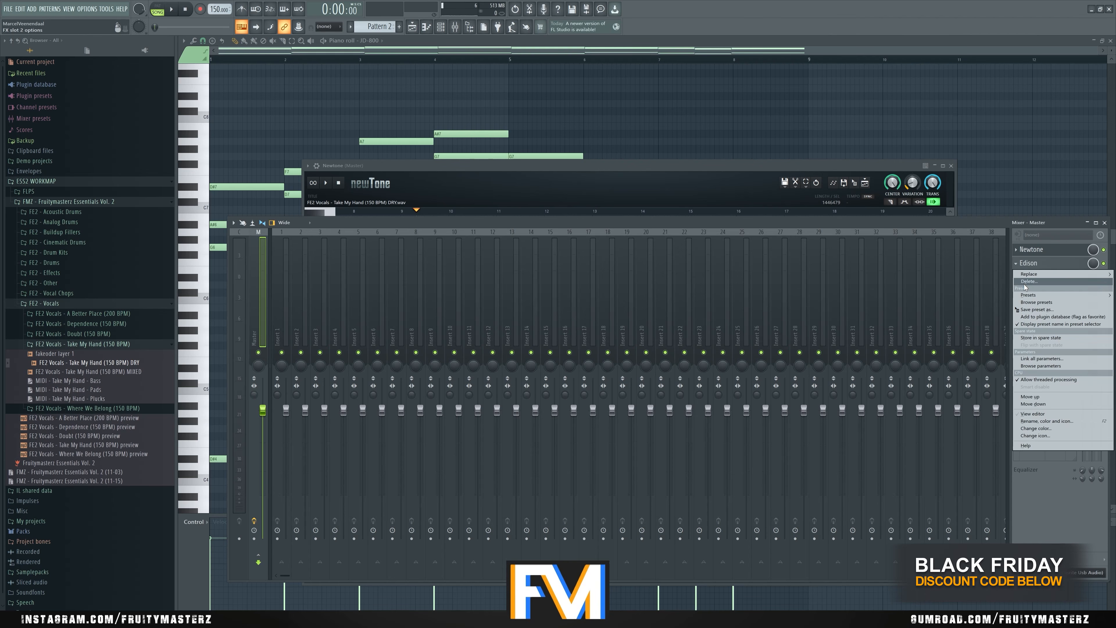
click(1025, 282)
click(614, 314)
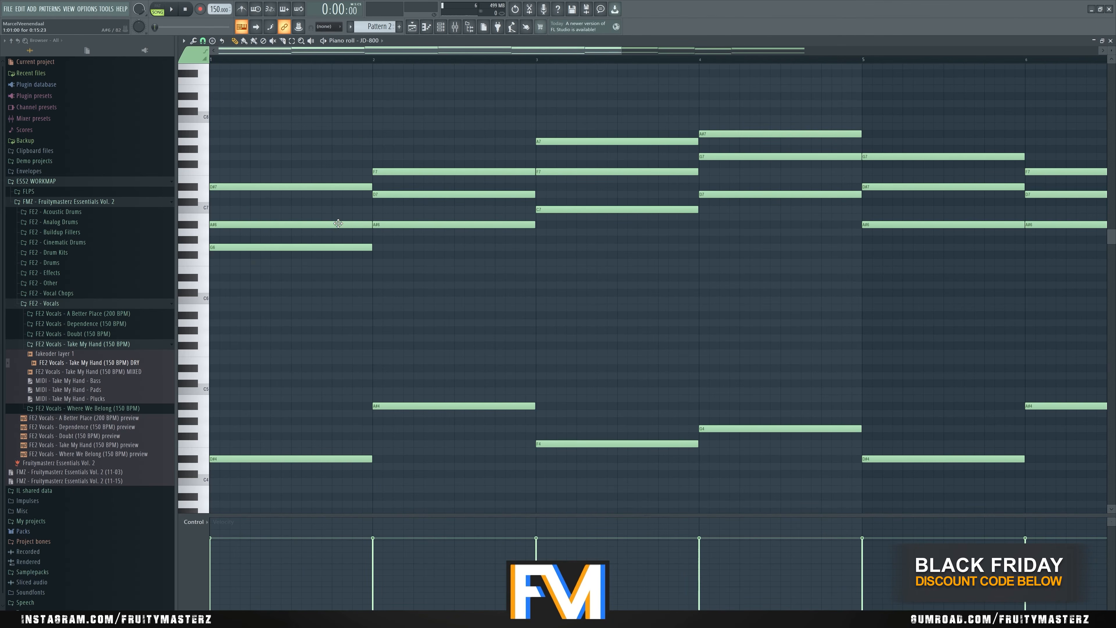
- Reopen Newtone from the Master track, close the mixer and place Newtone beside the JD-800 chord notes
scroll(338, 224, down, 2)
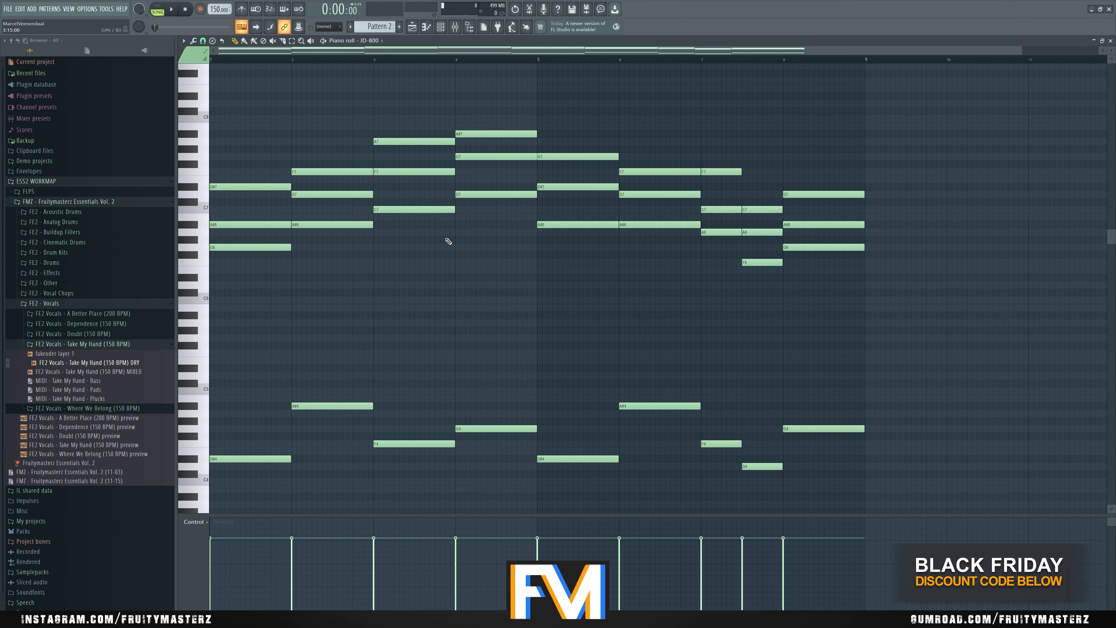
key(F9)
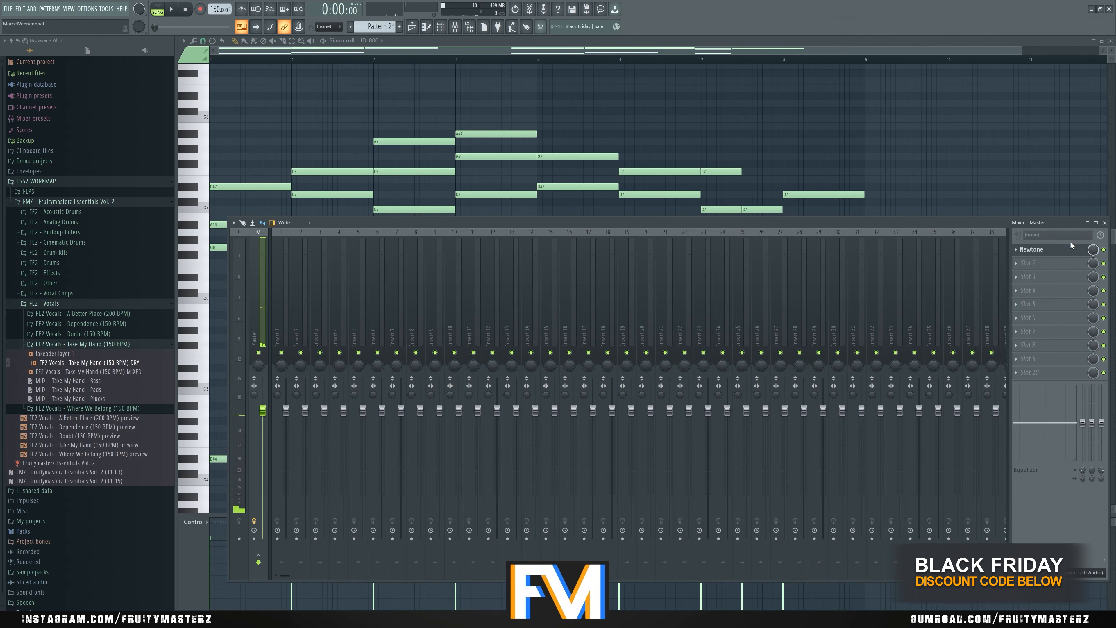
click(1031, 249)
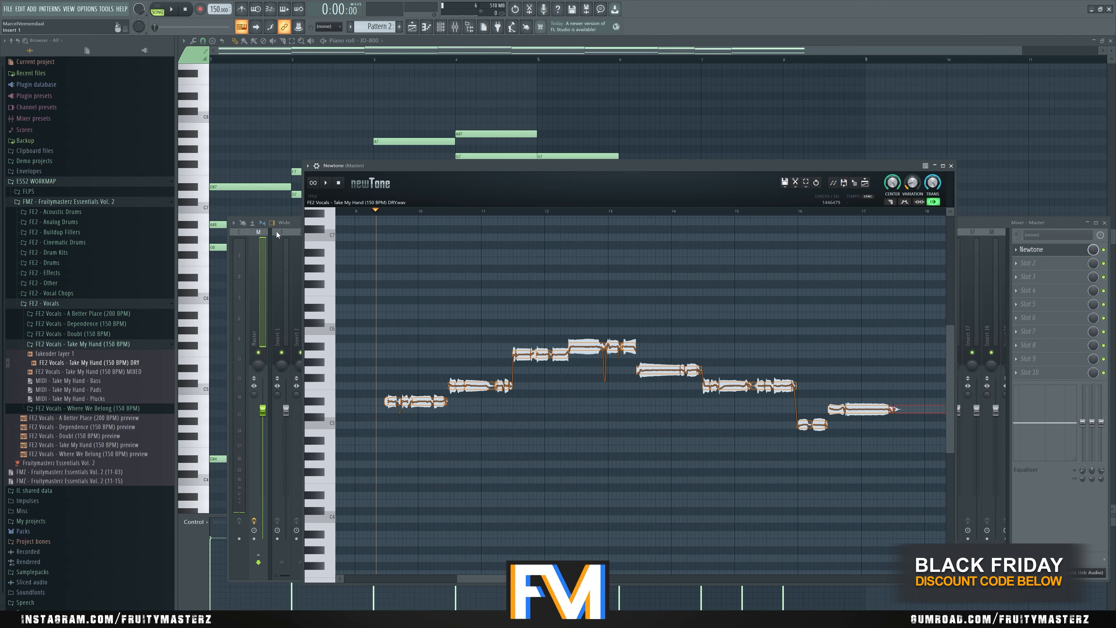
click(1105, 223)
drag(764, 164, 847, 95)
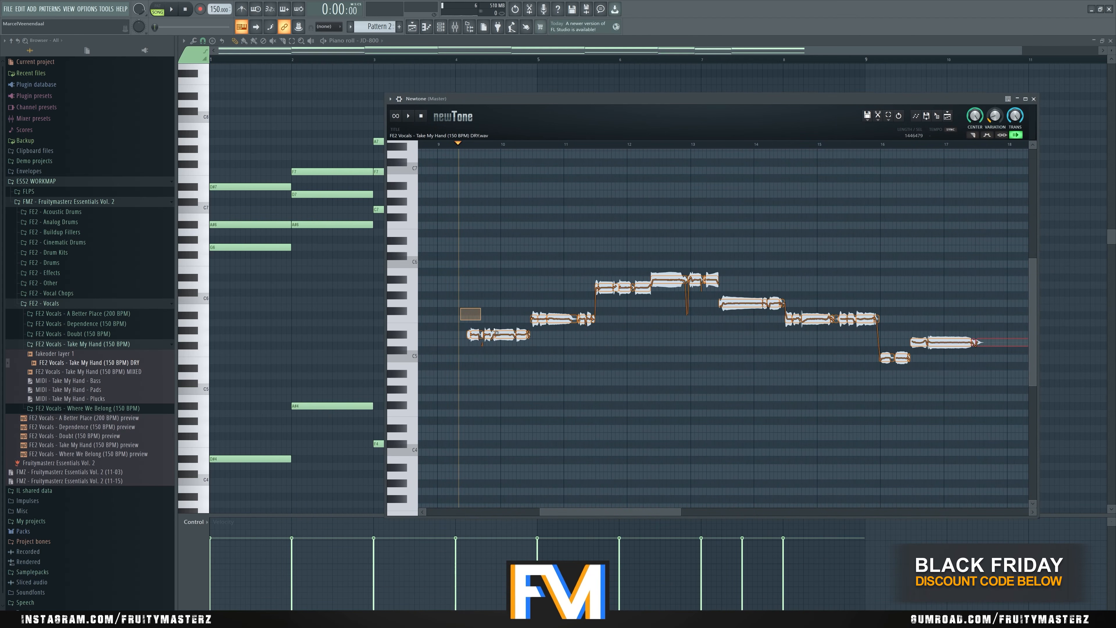
- Lower the first vocal phrase and its end fragment to A#4, and lower the second phrase to the chord note below
drag(494, 330, 510, 374)
click(728, 387)
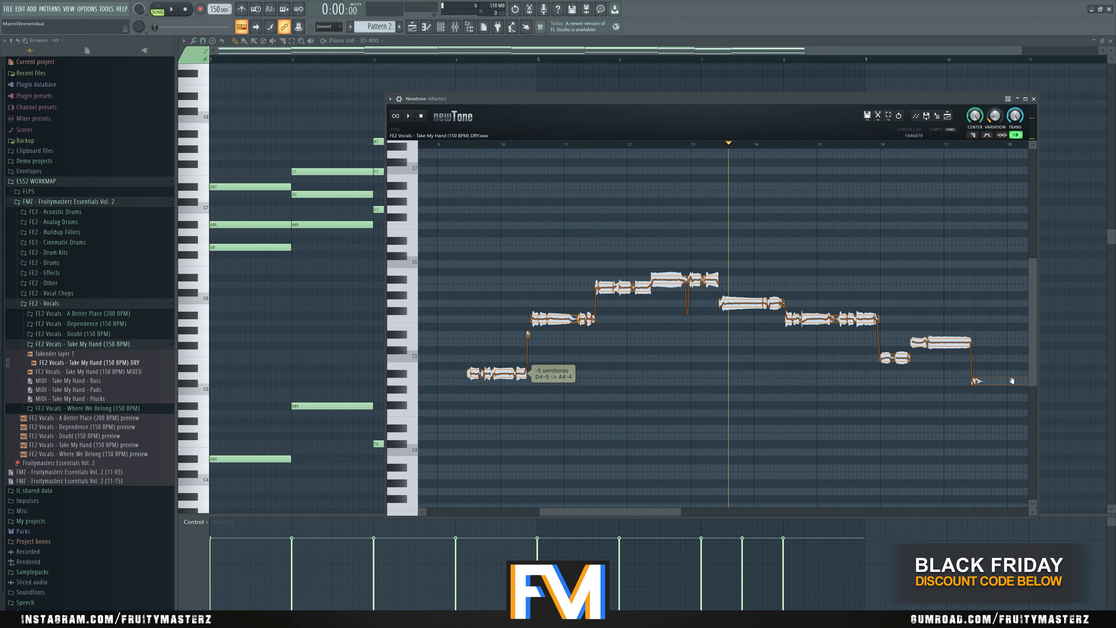
scroll(564, 378, down, 3)
scroll(555, 320, up, 3)
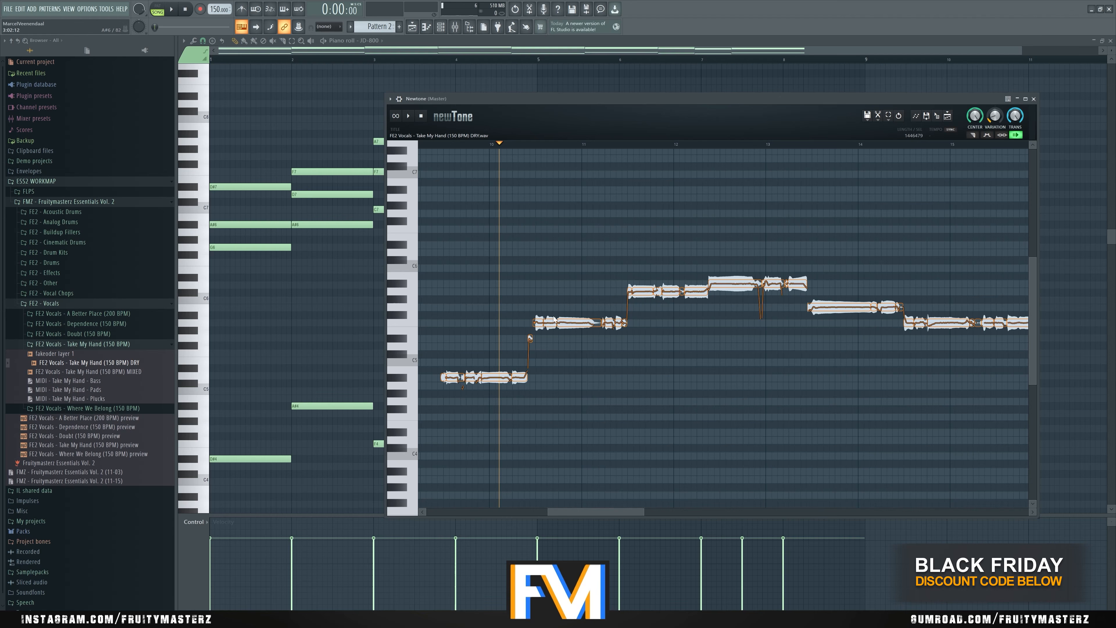
drag(531, 337, 526, 378)
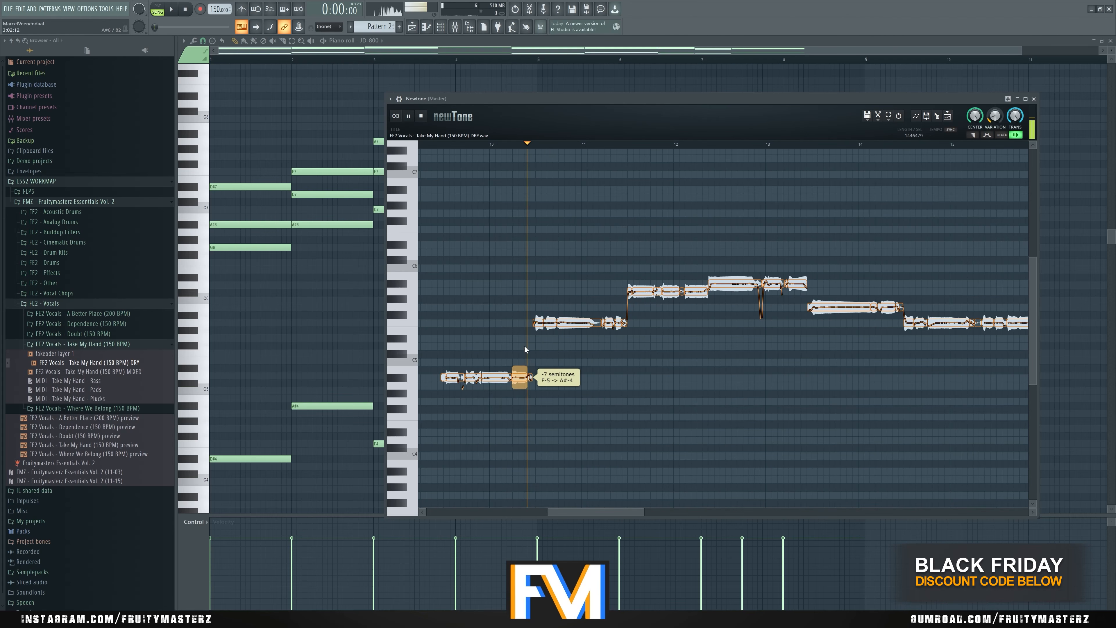
drag(579, 324, 578, 340)
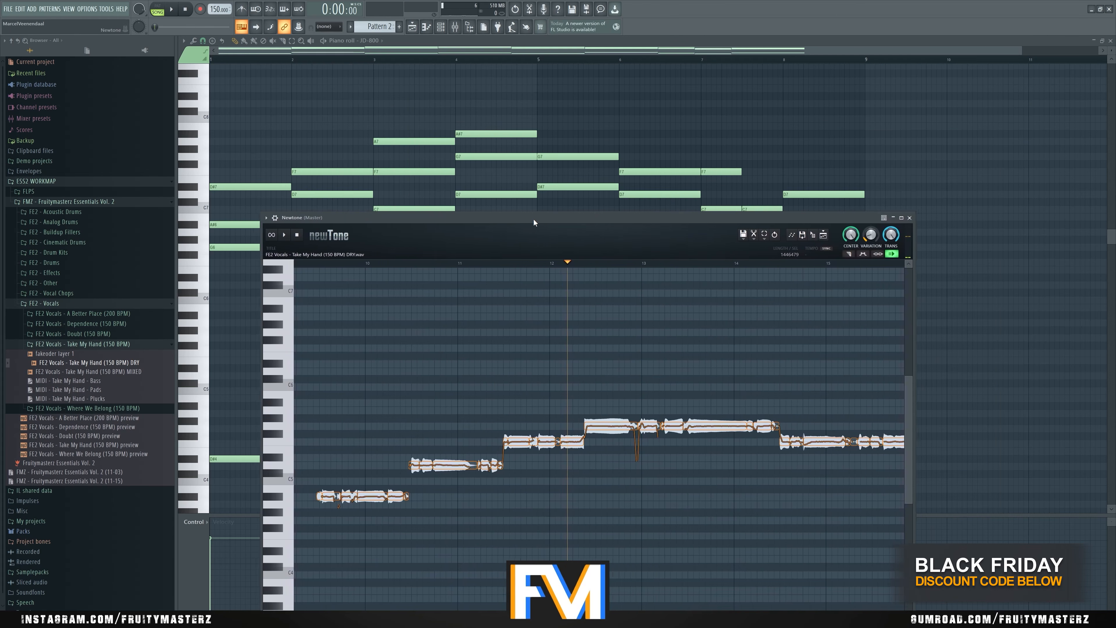
- Reposition Newtone against the chord notes and play the lowered vocal from near bar 9
drag(534, 219, 452, 221)
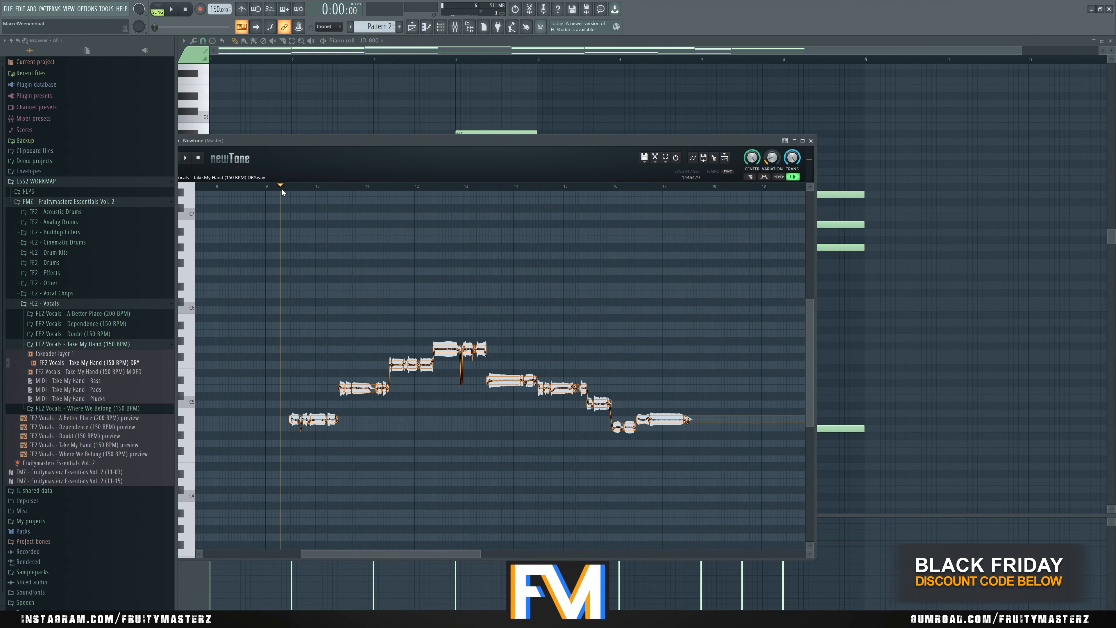
drag(319, 141, 497, 127)
key(space)
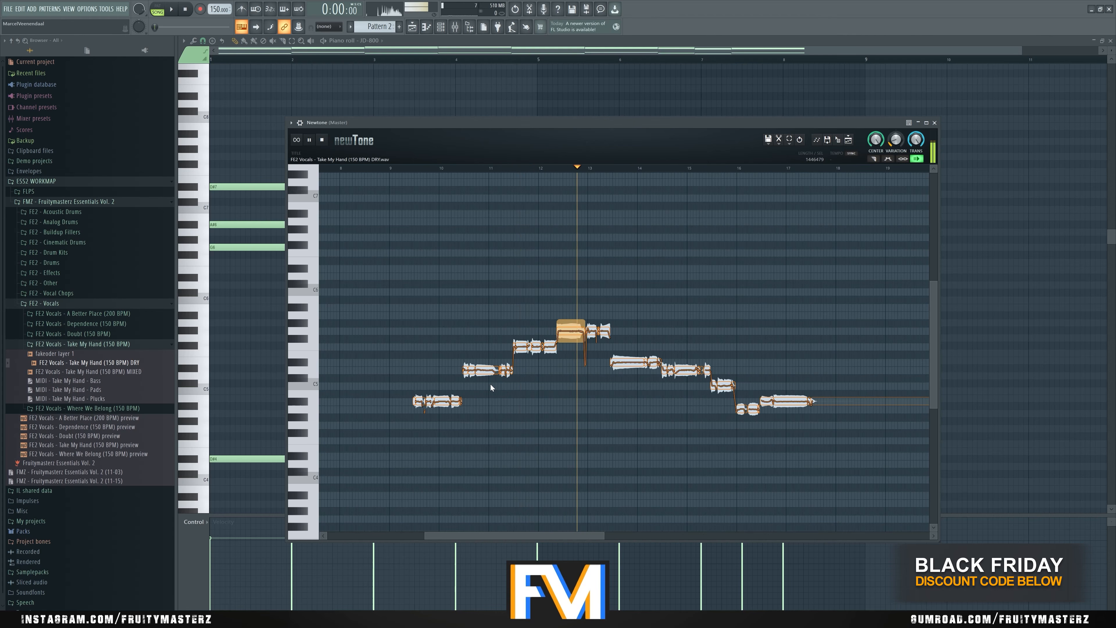
key(space)
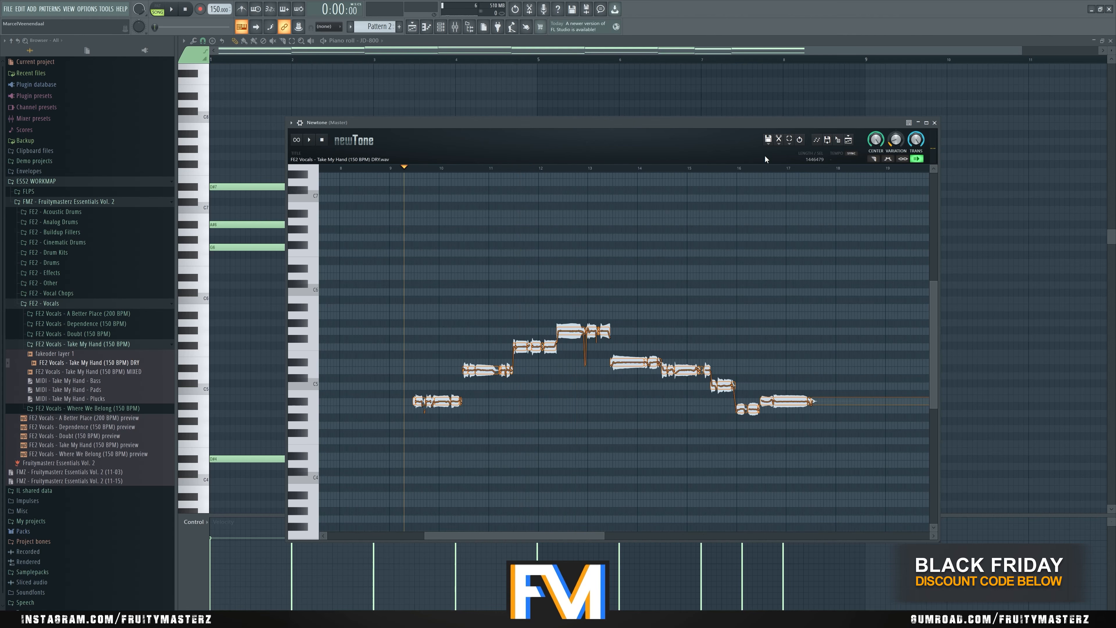
- Save the retuned vocal as the wave file "fakeoder layer 2" in the Take My Hand (150 BPM) folder
click(768, 139)
click(789, 169)
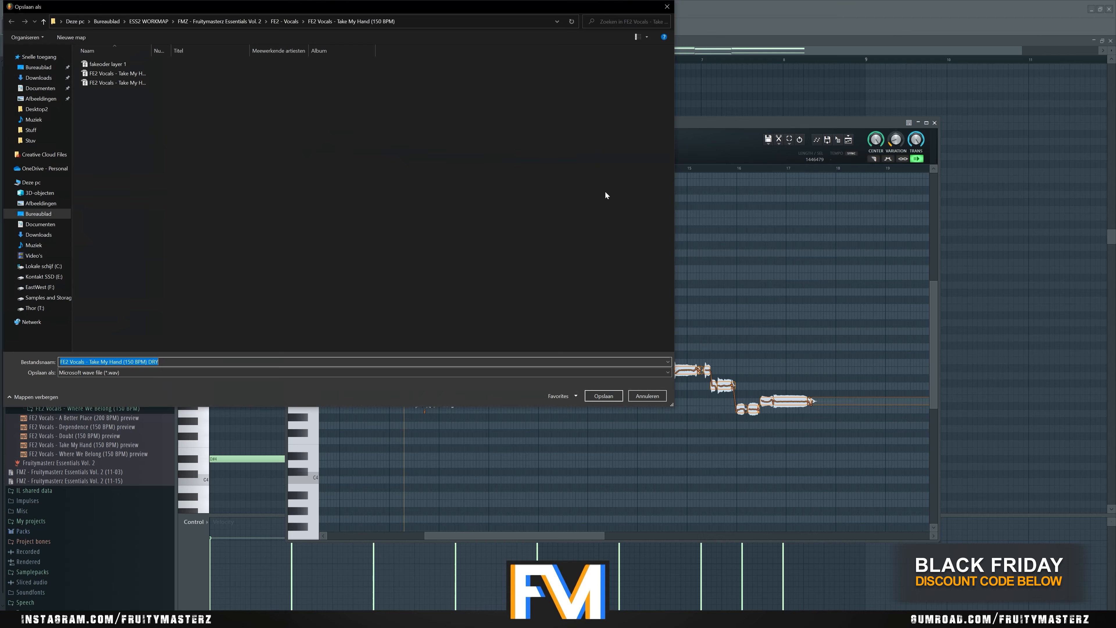
click(128, 64)
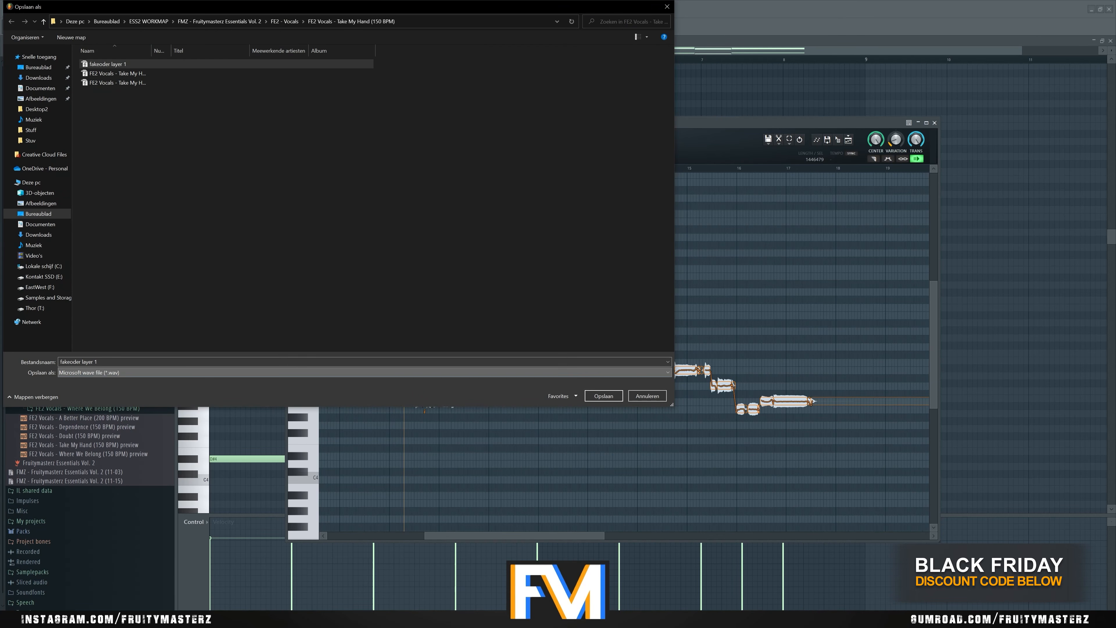
key(Return)
- Lower the first vocal phrase to G4, fit the others to the chords' next voice down and play the result
drag(492, 126, 609, 127)
drag(552, 399, 552, 425)
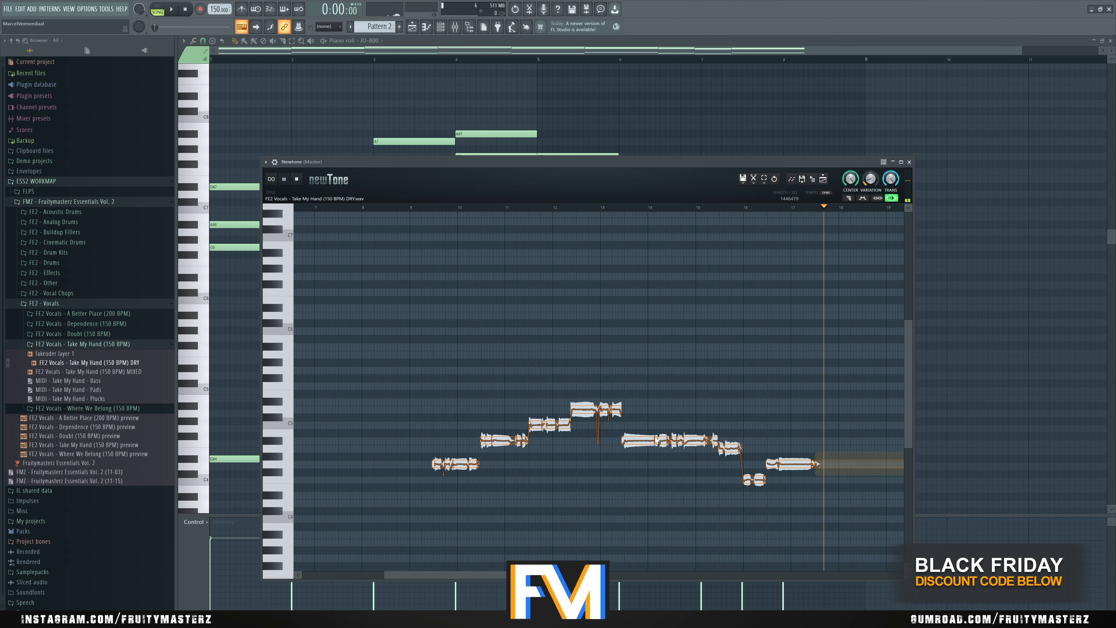
key(space)
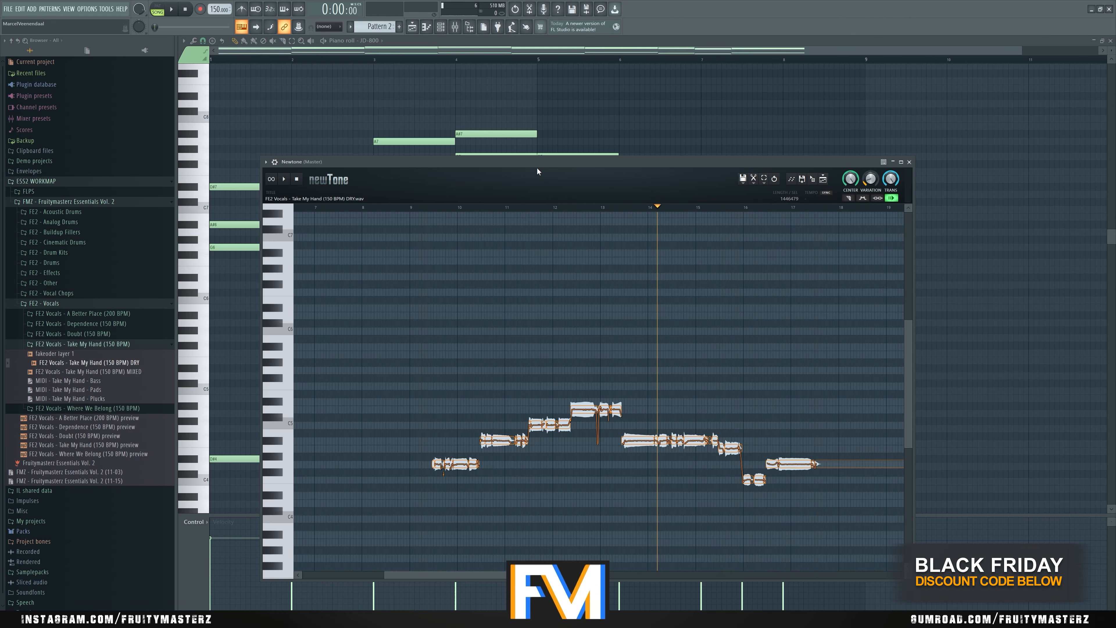
- Select all vocal phrases in Newtone and lower them together until the first phrase sits on D#3
drag(538, 171, 828, 111)
drag(662, 100, 469, 80)
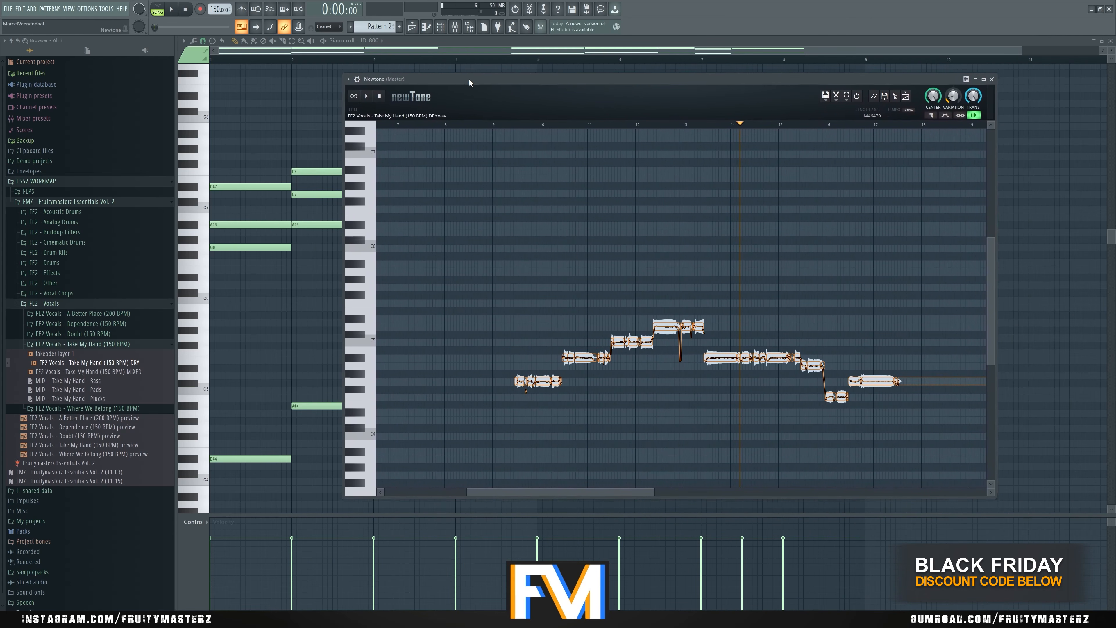
scroll(743, 263, up, 2)
scroll(628, 255, down, 3)
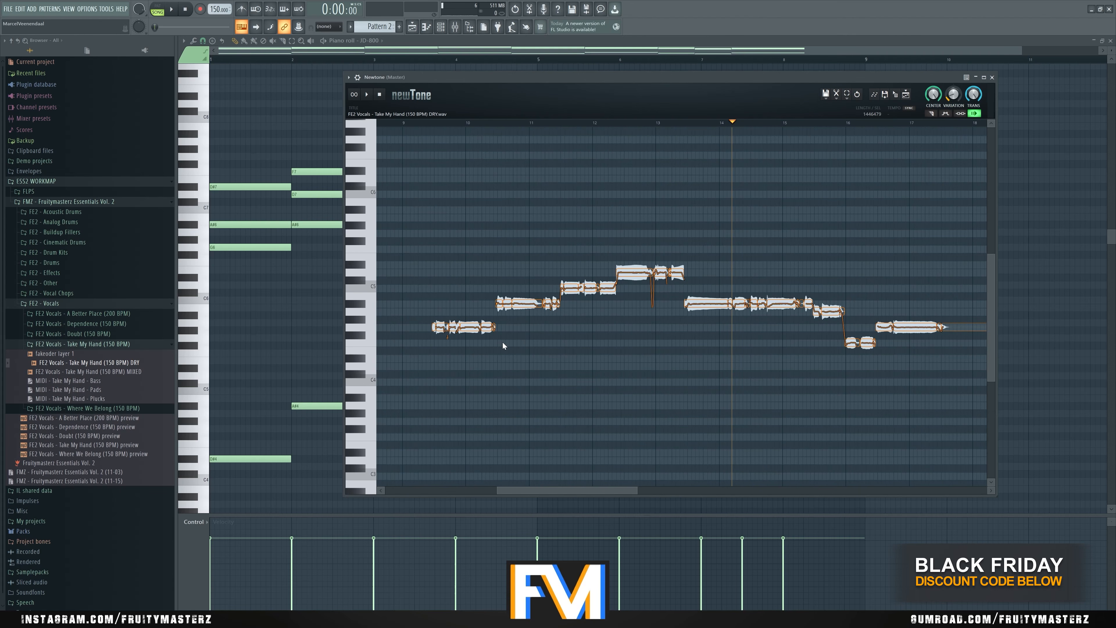
drag(518, 349, 431, 323)
click(523, 306)
scroll(434, 266, down, 4)
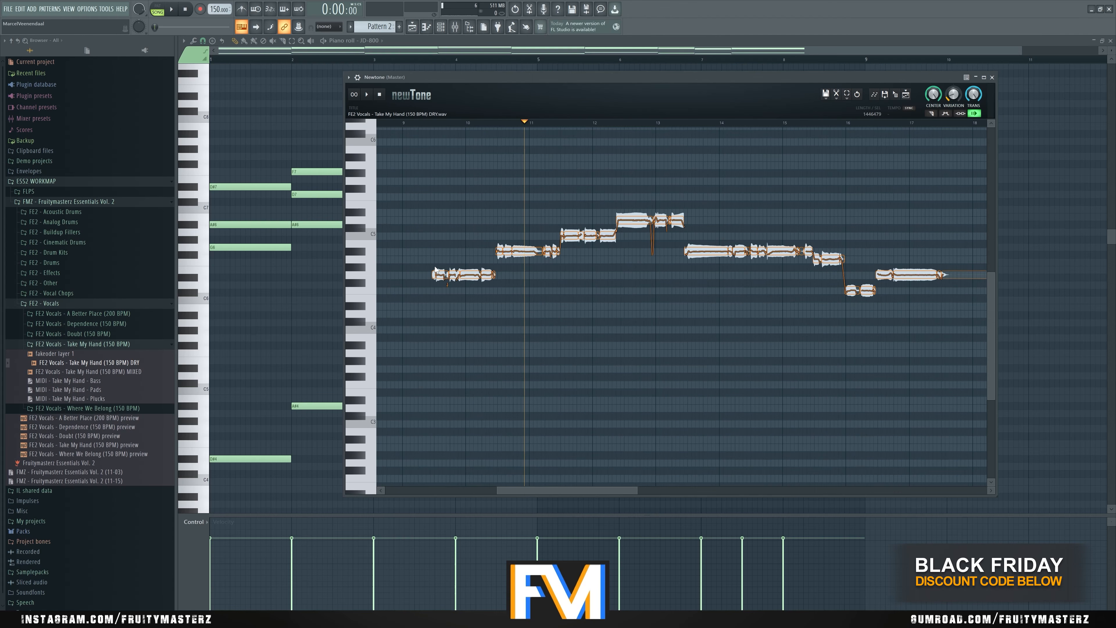
key(ctrl+a)
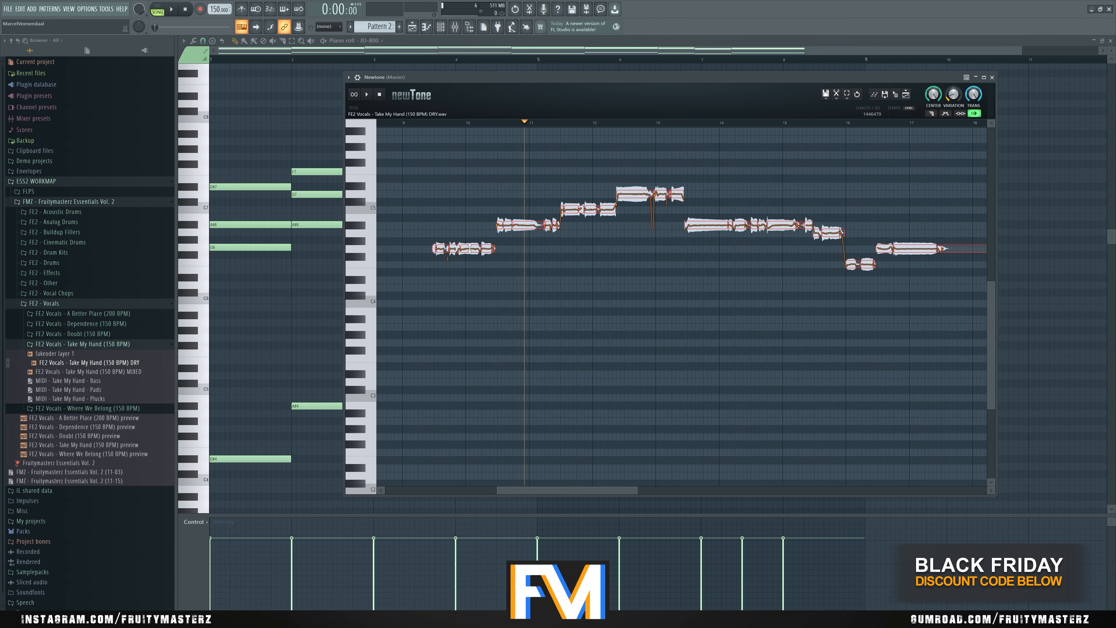
drag(470, 249, 462, 372)
- Play the lowered vocal from its first phrase to judge the low register
click(430, 321)
key(space)
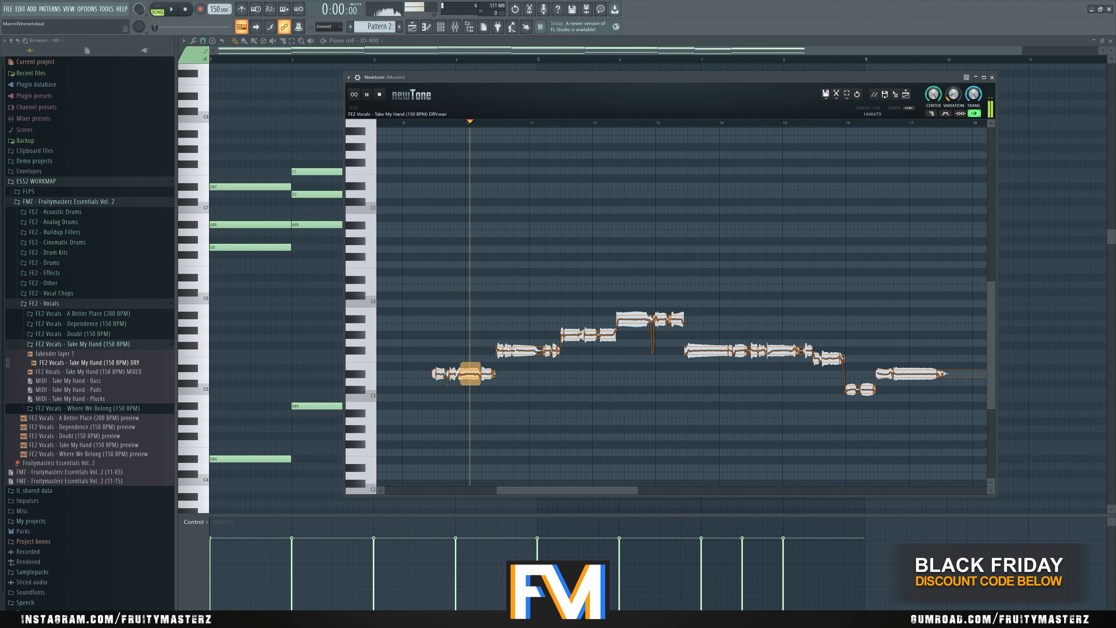
key(space)
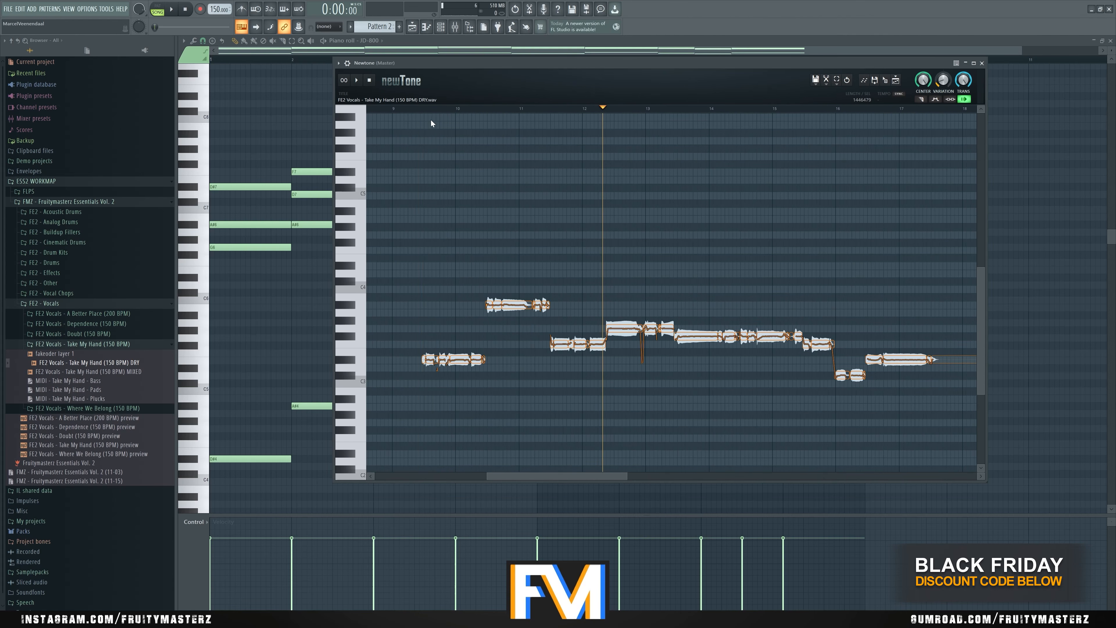
- Raise all vocal phrases by 12 semitones so the first sits on D#4, and play them from near bar 9
click(414, 109)
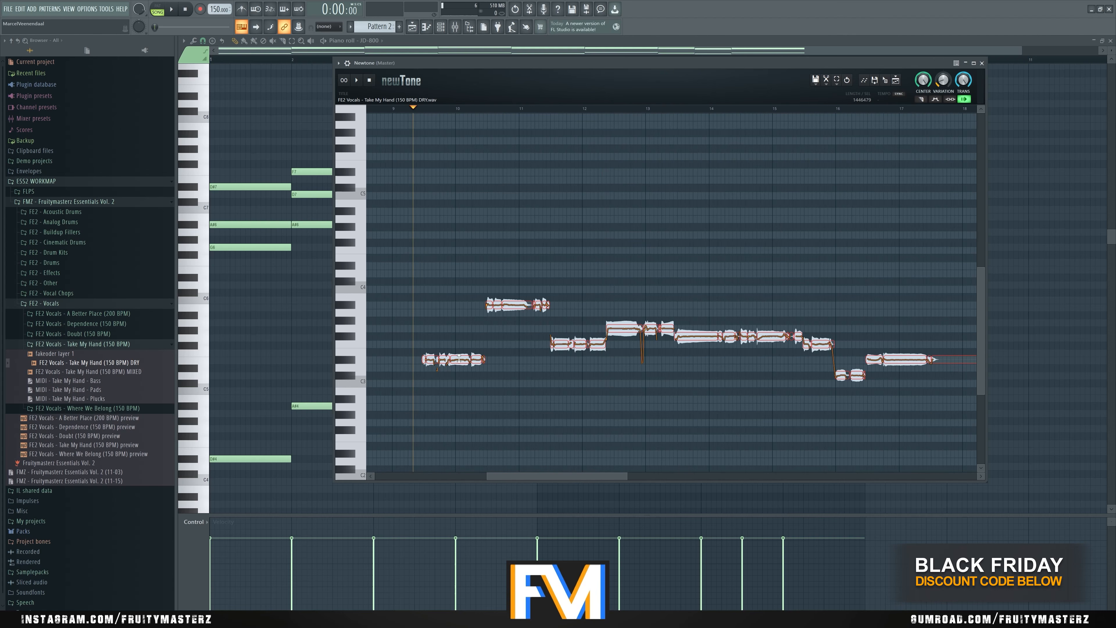
drag(461, 361, 453, 263)
click(416, 215)
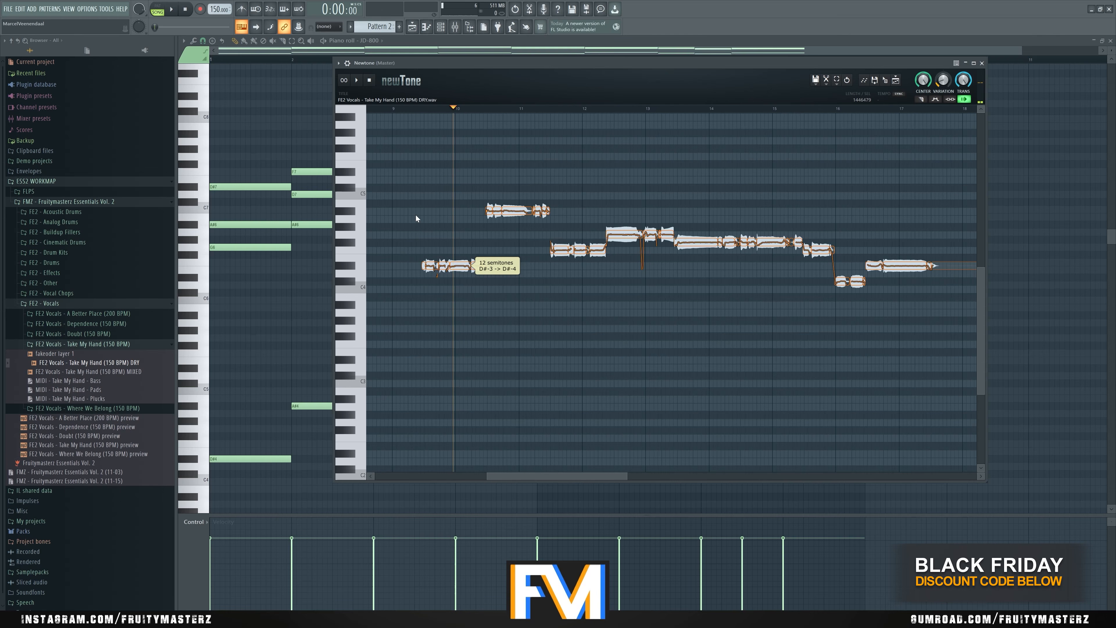
key(space)
click(520, 281)
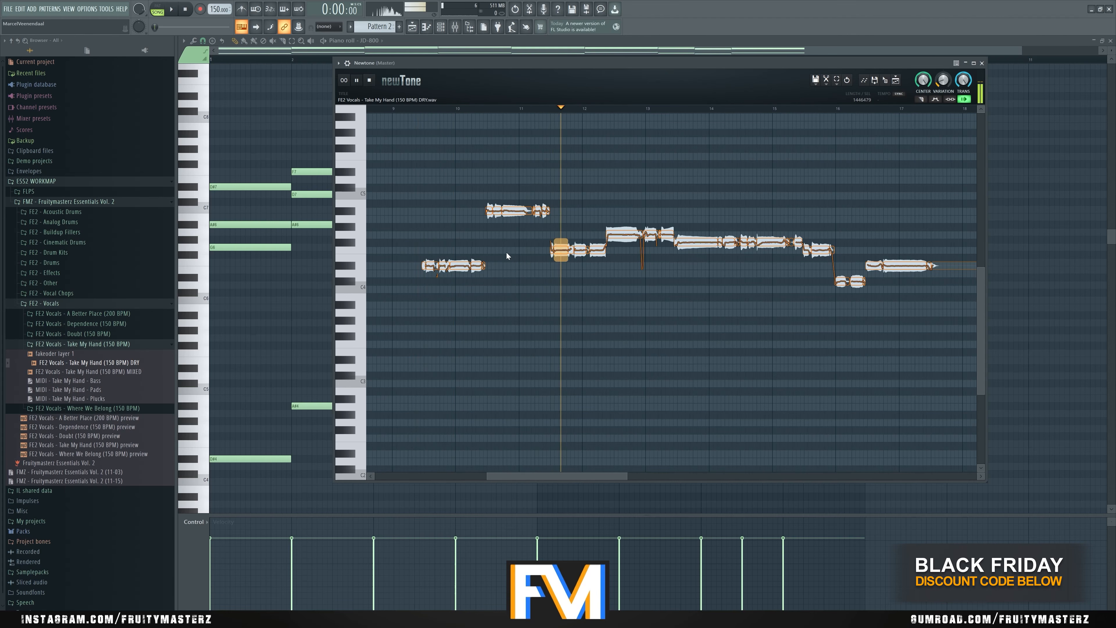
scroll(507, 252, down, 1)
scroll(725, 294, down, 1)
key(space)
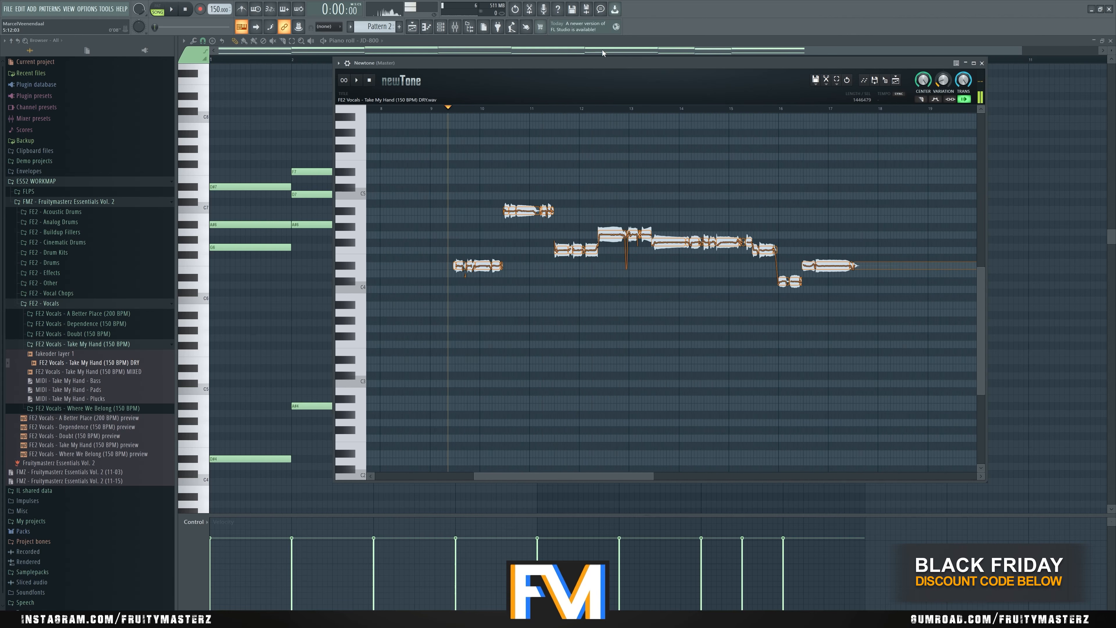
- Play and retune the later vocal phrases to the chords' bass notes, with the fifth on D#4 and the sixth on A#4
mouse_move(584, 63)
mouse_down()
mouse_move(569, 578)
mouse_move(605, 264)
mouse_move(567, 68)
mouse_up()
key(space)
click(599, 113)
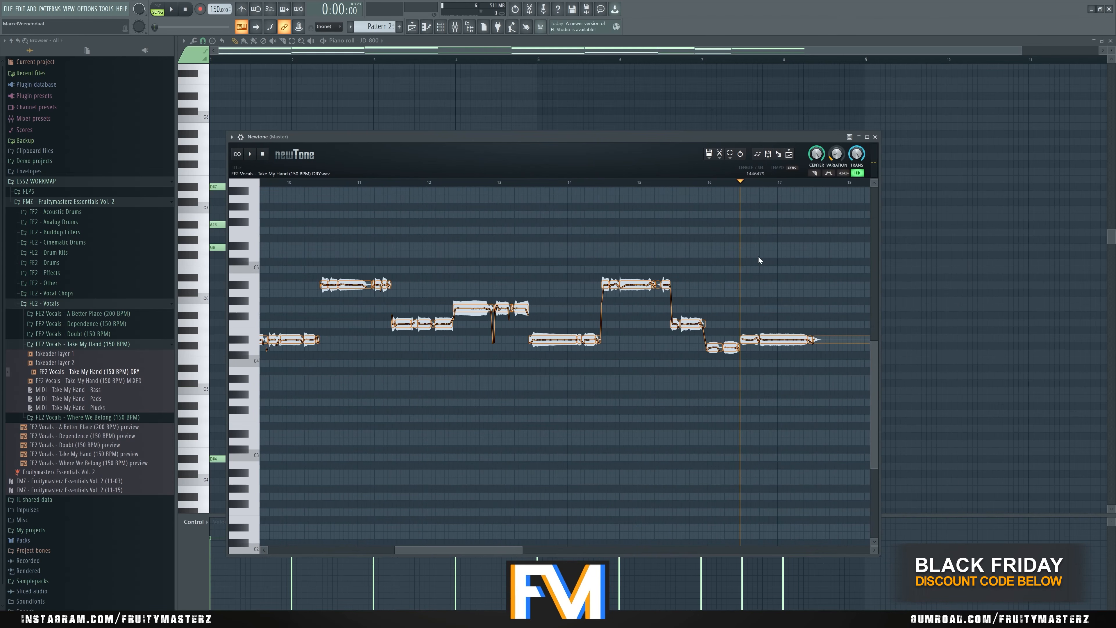
drag(817, 303, 781, 308)
scroll(776, 308, down, 2)
click(676, 264)
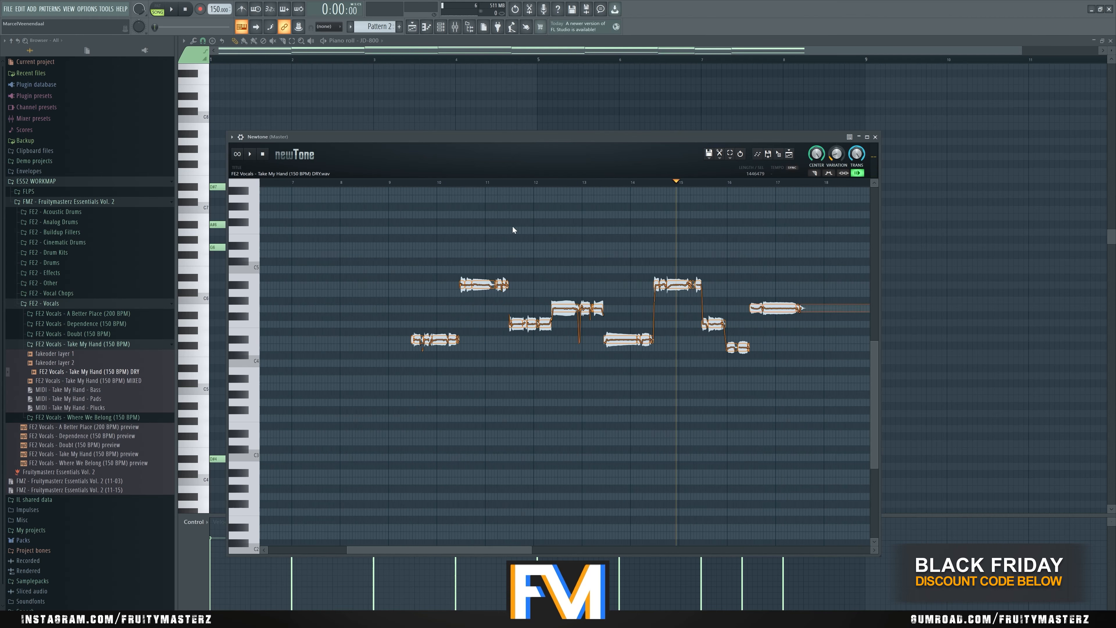
scroll(492, 219, up, 2)
- Return the playhead to near bar 9 and save the bass-note vocal as the wave file "fakeoder layer 4"
click(395, 181)
click(708, 153)
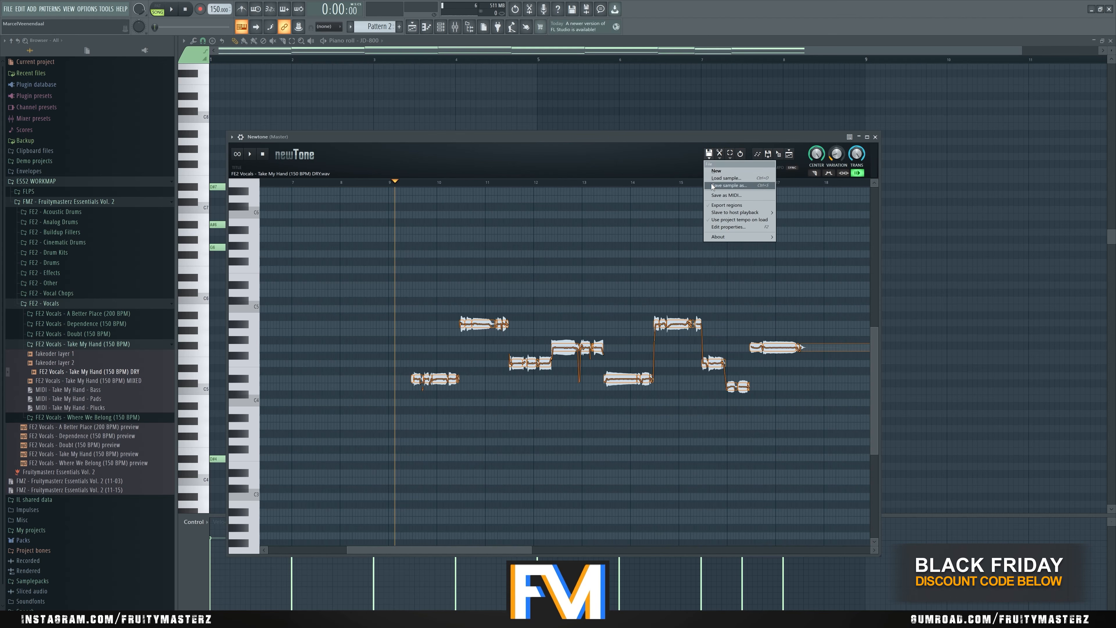
click(738, 183)
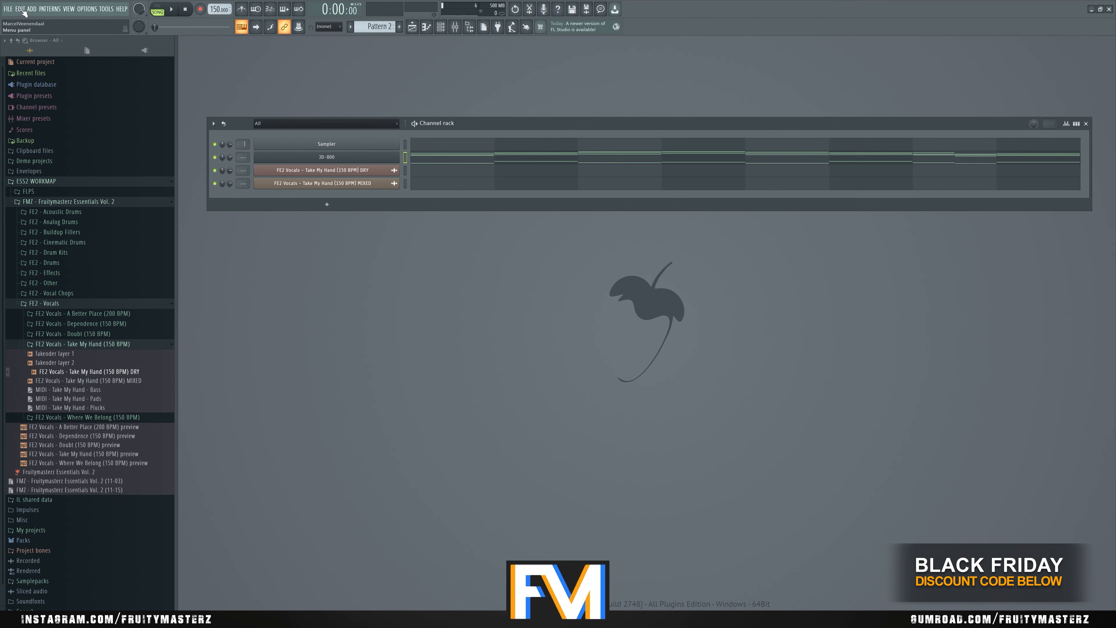
- Open the playlist and add the saved fakeoder layers as audio clips, placing layer 4 on Track 18
click(68, 9)
click(83, 22)
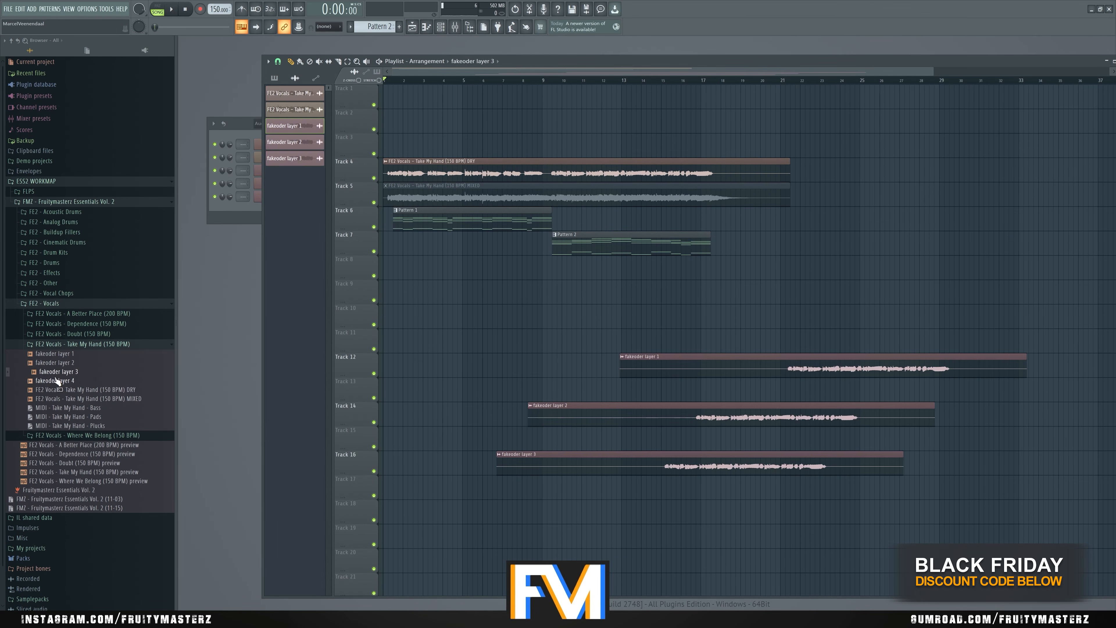
drag(56, 380, 522, 498)
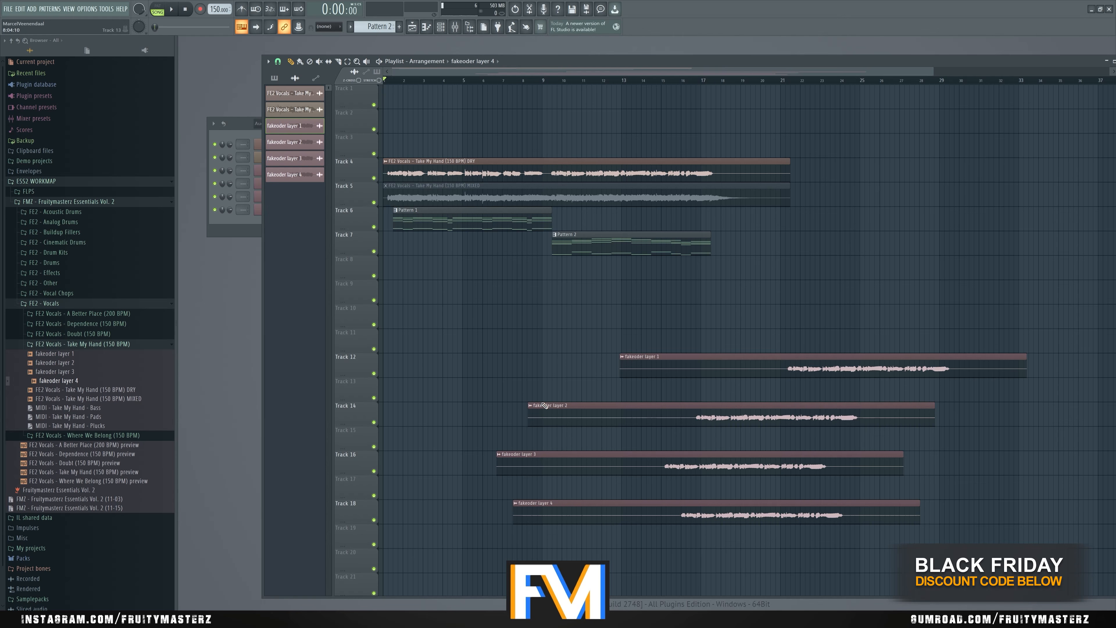
- Line up the four fakeoder layer clips at bar 1 on Tracks 9 to 12 and solo Track 7 with Pattern 2
drag(645, 371, 408, 297)
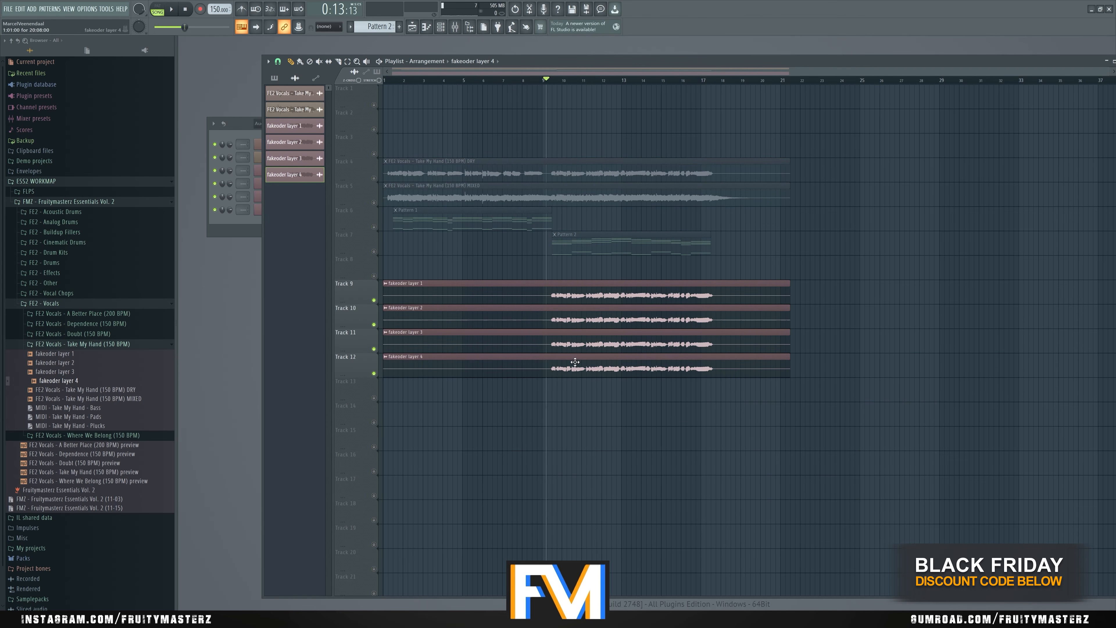
right_click(374, 252)
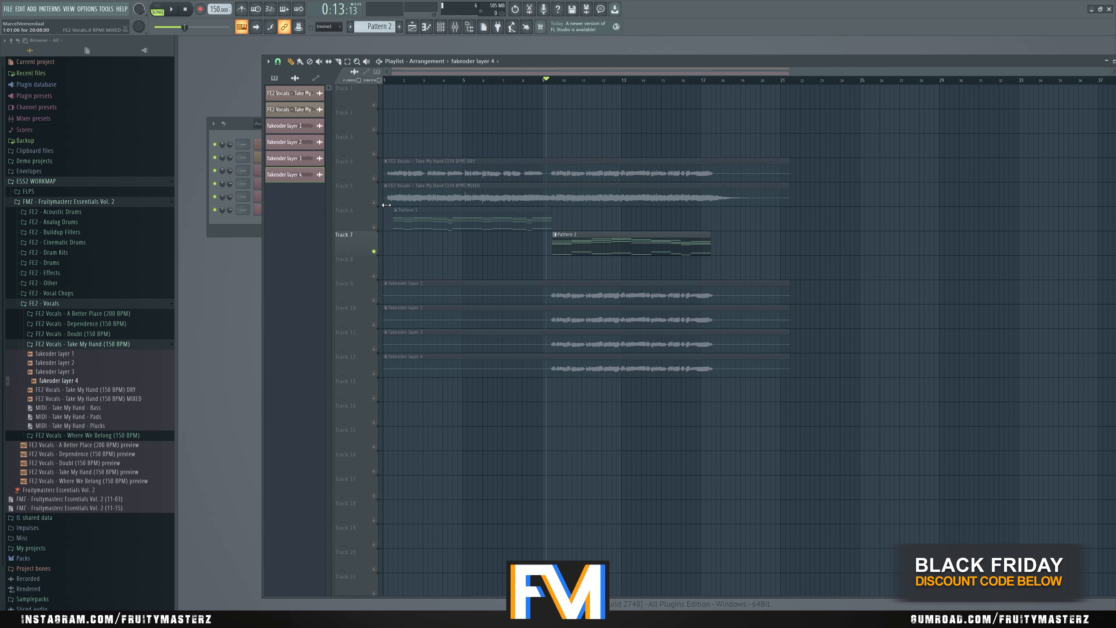
- Solo the dry vocal on Track 4 and then Pattern 2 on Track 7, and listen to each from about bar 9
right_click(374, 178)
key(space)
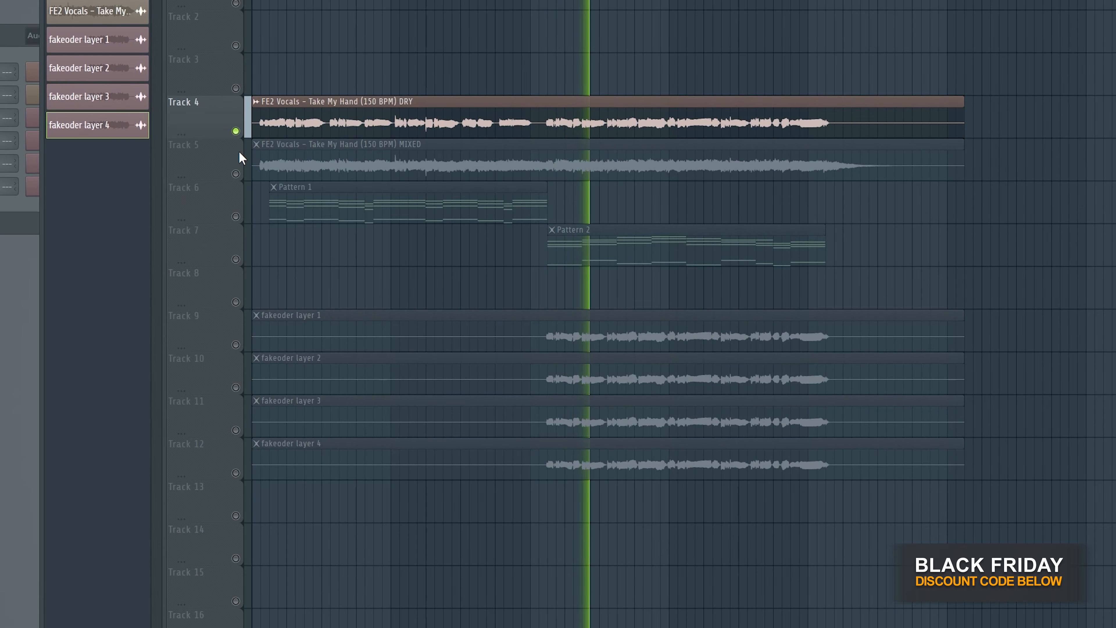
key(space)
right_click(236, 259)
key(space)
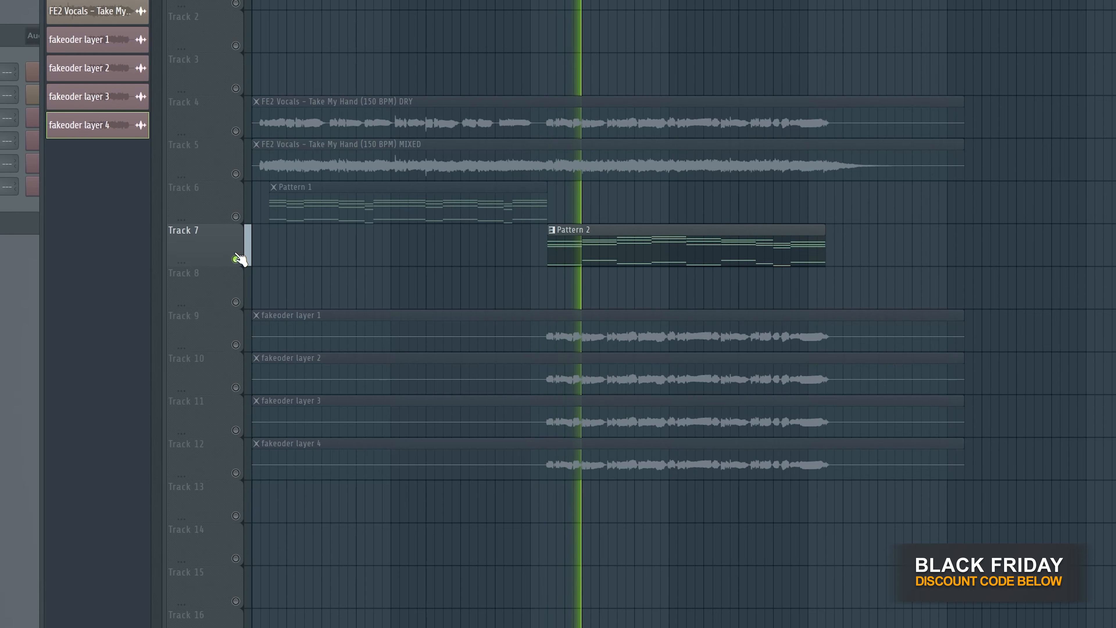
key(space)
- Solo Tracks 9 to 12 with the four fakeoder layers and listen to them together
right_click(236, 345)
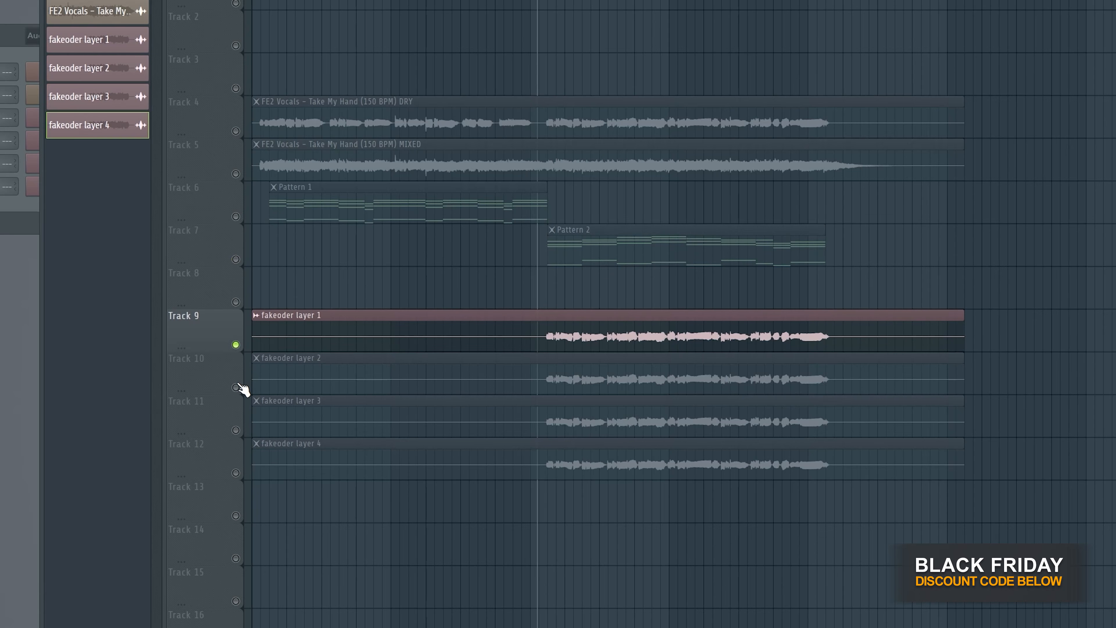
click(235, 387)
click(236, 430)
click(236, 472)
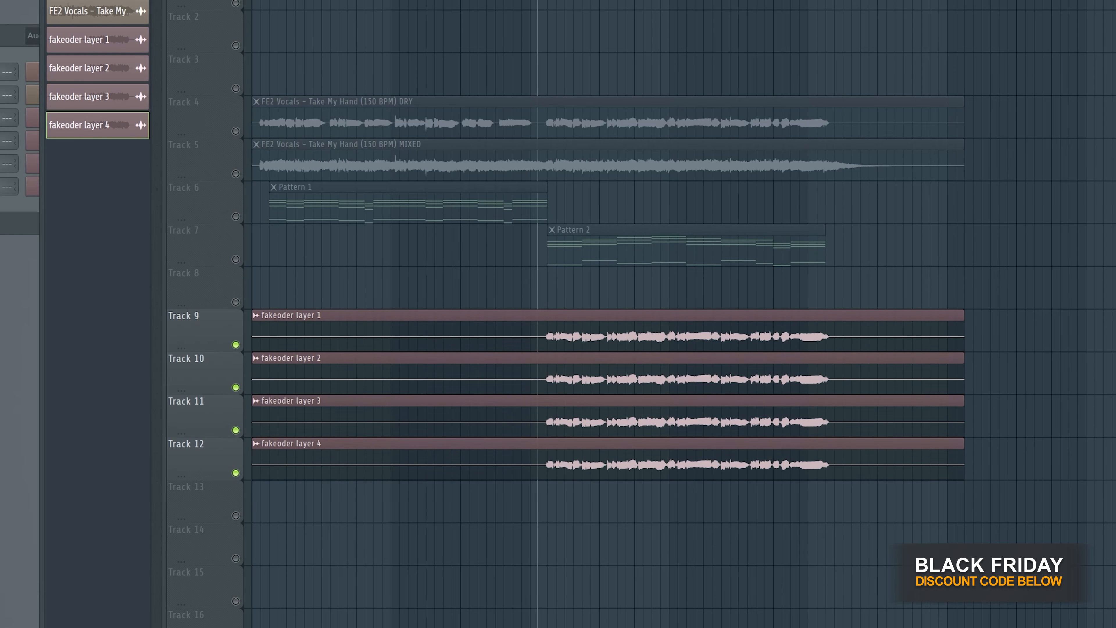
key(space)
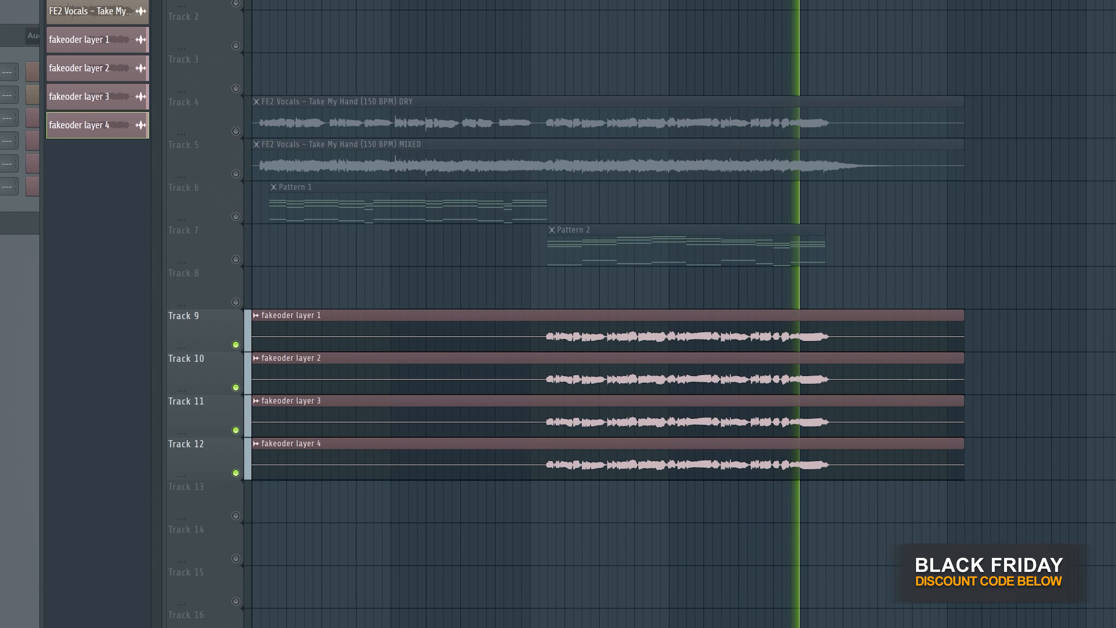
key(space)
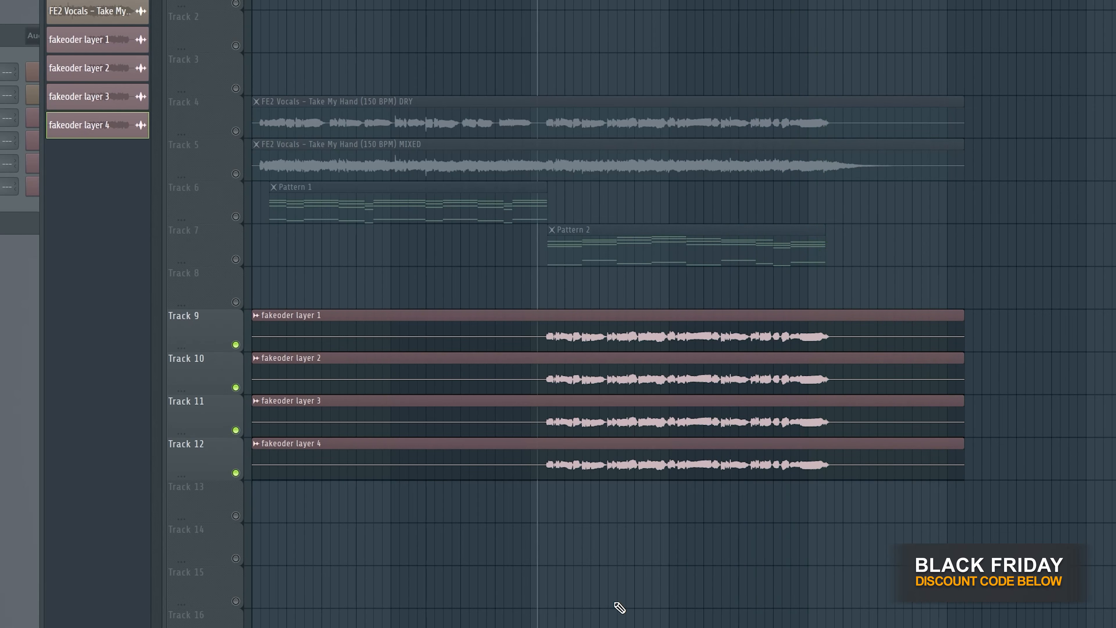
- Toggle the dry vocal on Track 4, solo Tracks 9 to 12 again and replay the start of the layers
click(236, 131)
right_click(236, 344)
drag(236, 389, 242, 476)
key(space)
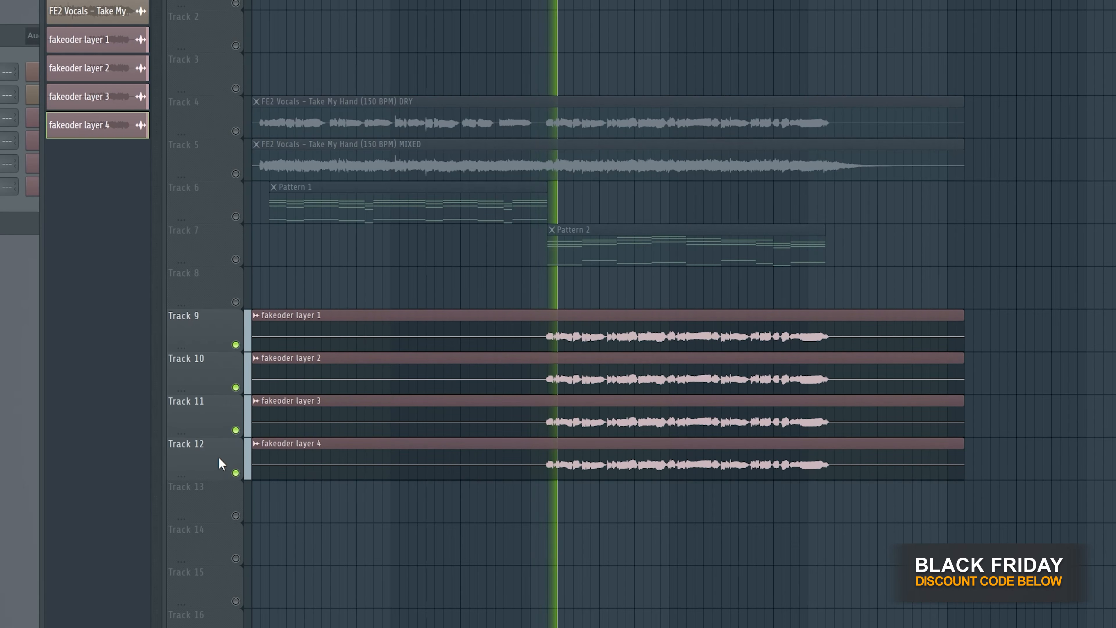
key(space)
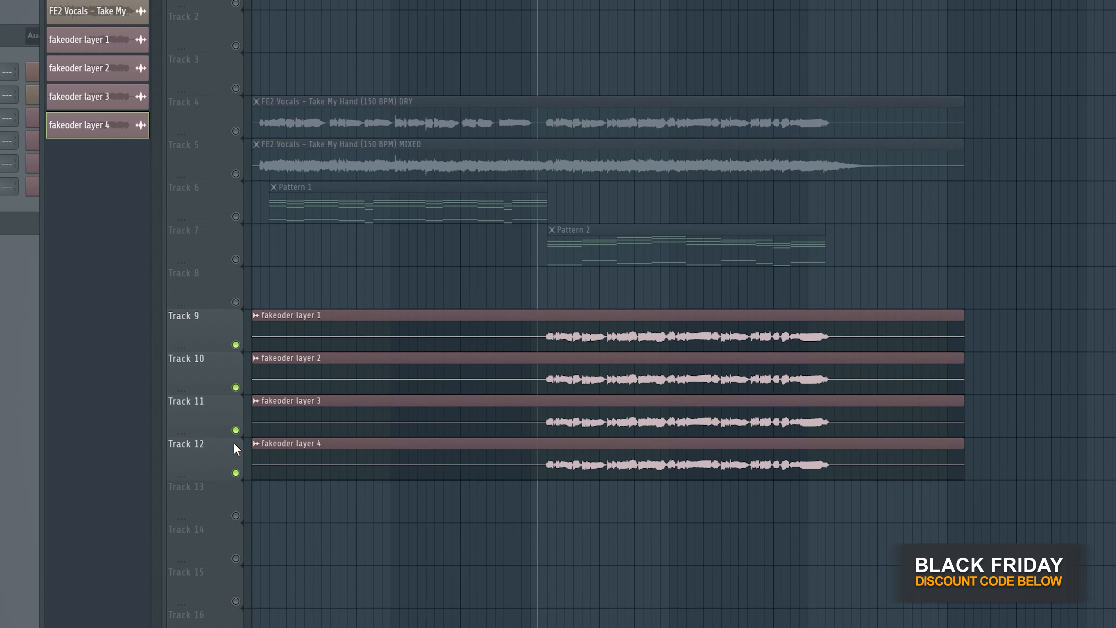
- Solo fakeoder layer 4 on Track 12, play it alone and open the clip's channel settings
right_click(235, 472)
key(space)
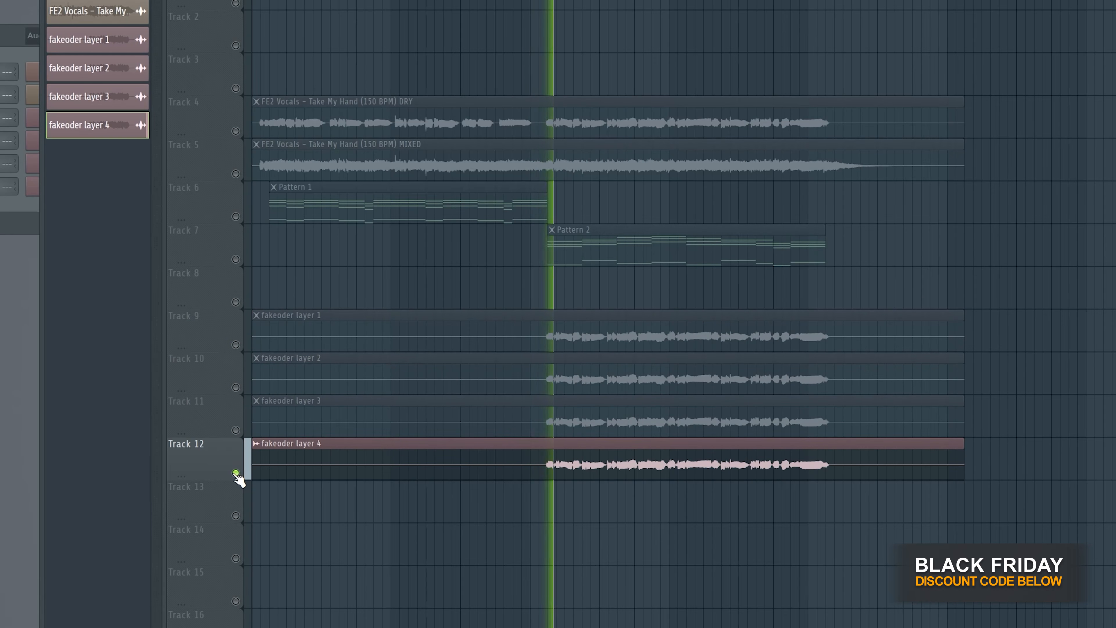
key(space)
double_click(363, 456)
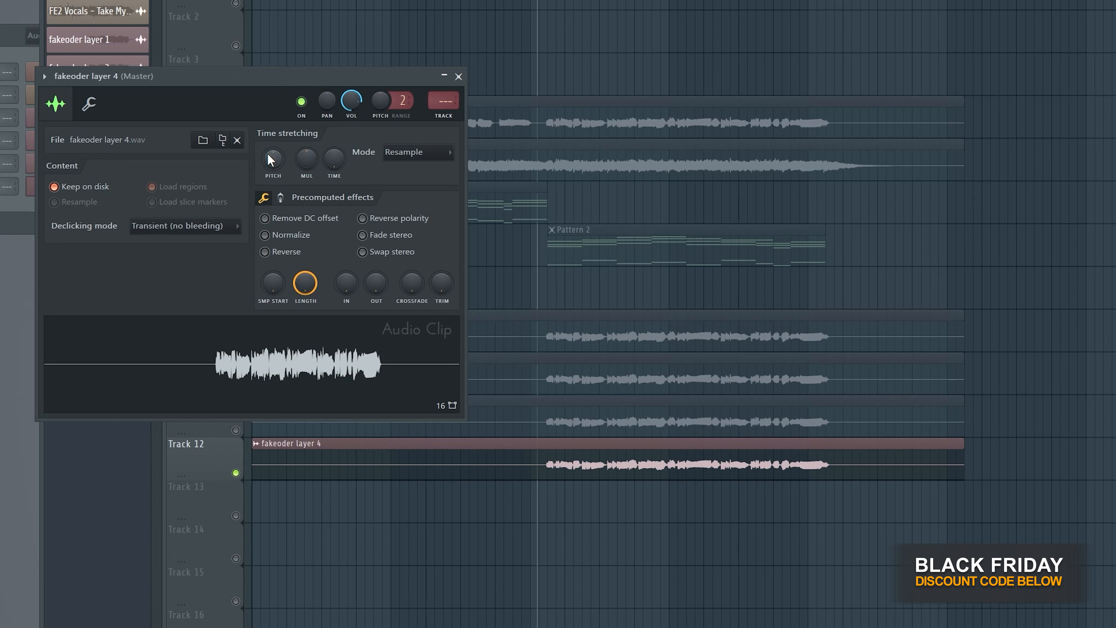
key(space)
- Lower the time-stretching pitch of the fakeoder layer 4 clip and listen to the pitched-down vocal
key(space)
drag(274, 162, 273, 167)
key(space)
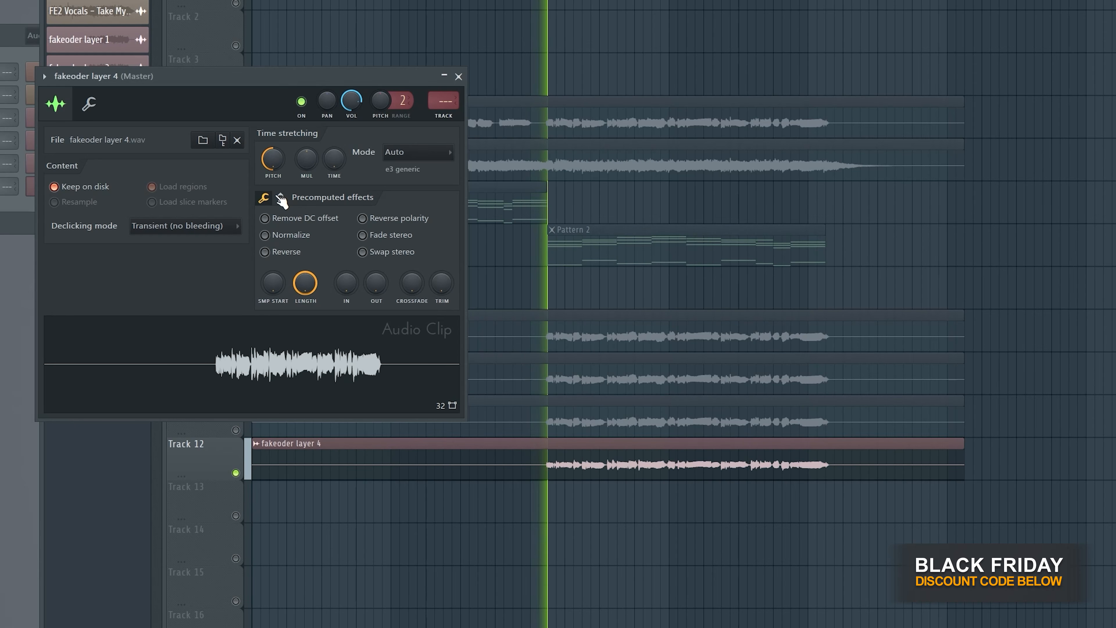
key(space)
right_click(277, 162)
click(294, 170)
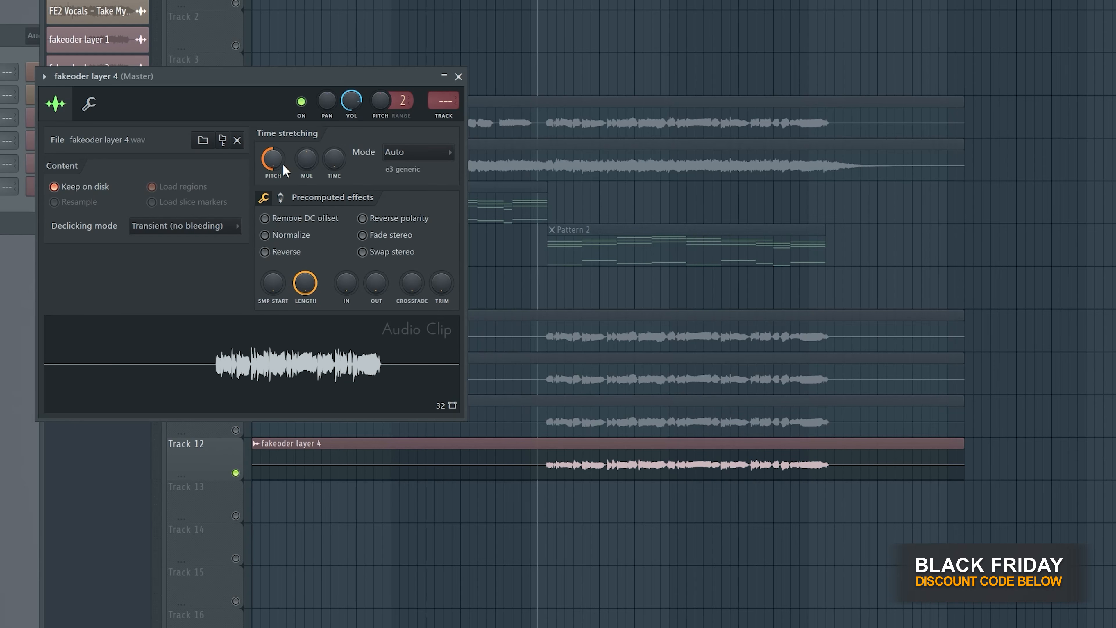
key(space)
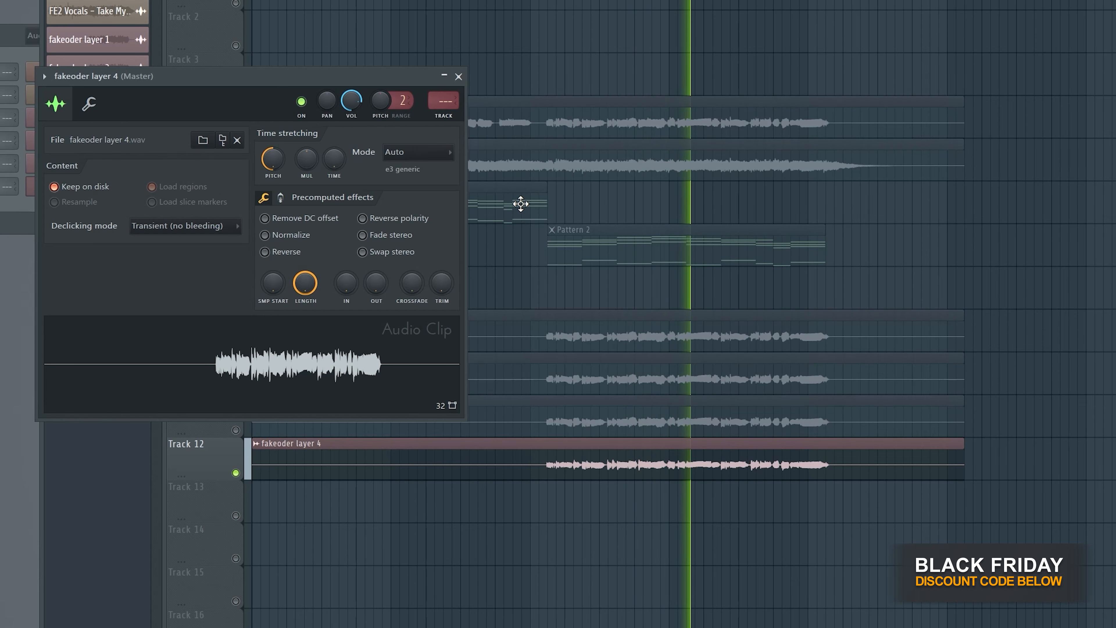
key(space)
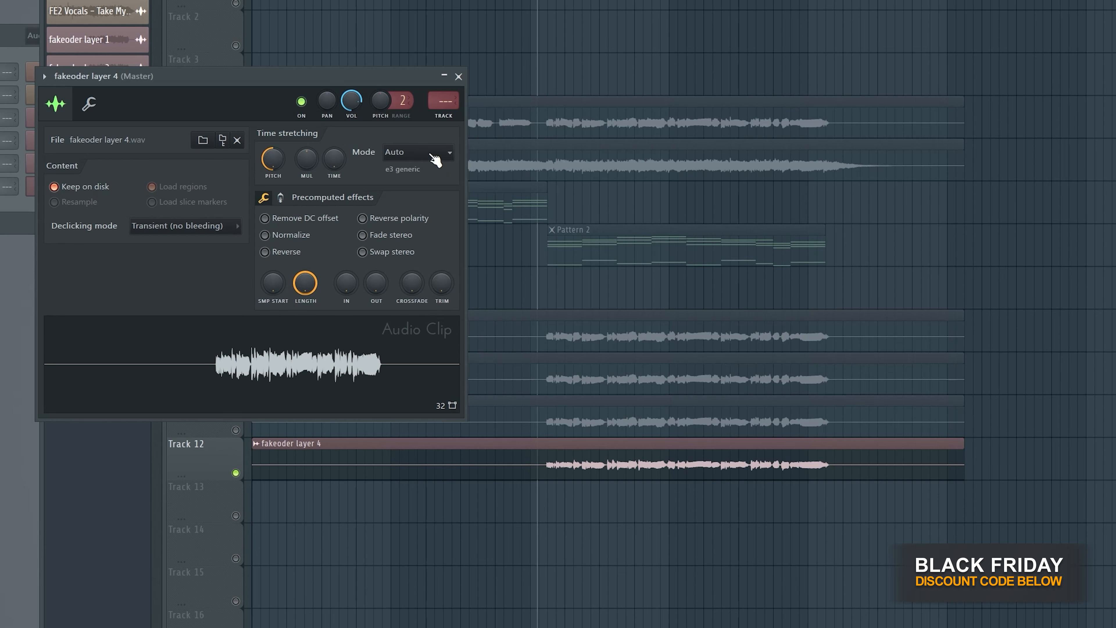
- Try the e3 mono stretch mode on the fakeoder layer 4 clip
click(436, 160)
click(433, 159)
click(428, 153)
click(417, 207)
drag(363, 83, 399, 106)
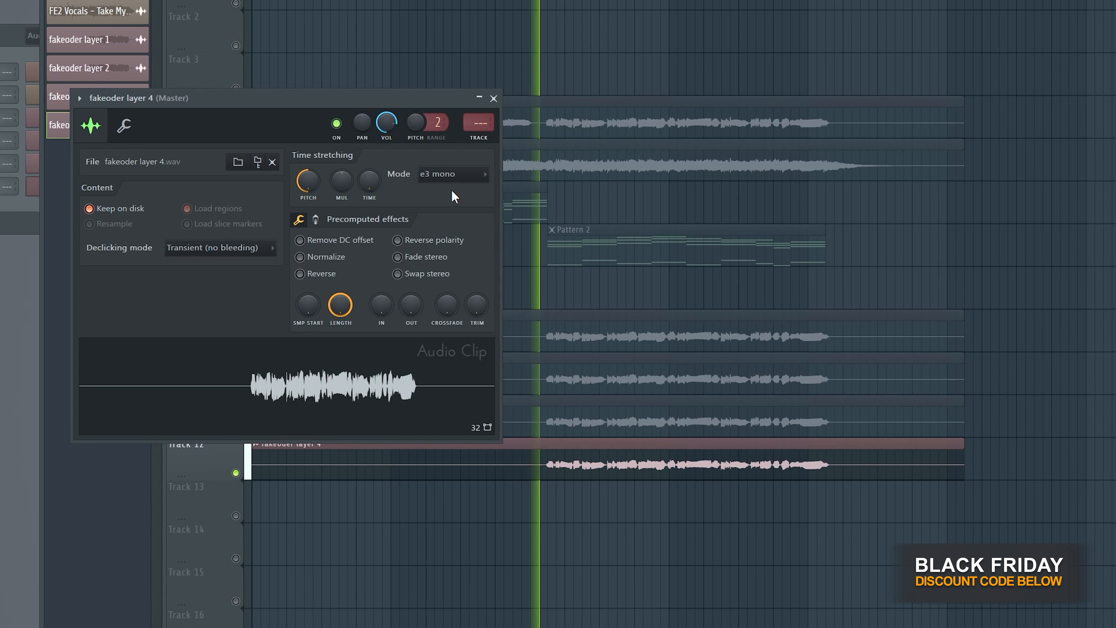
- Set the fakeoder layer 4 clip's stretch mode to e2 transient, listen to it and close its settings
click(452, 175)
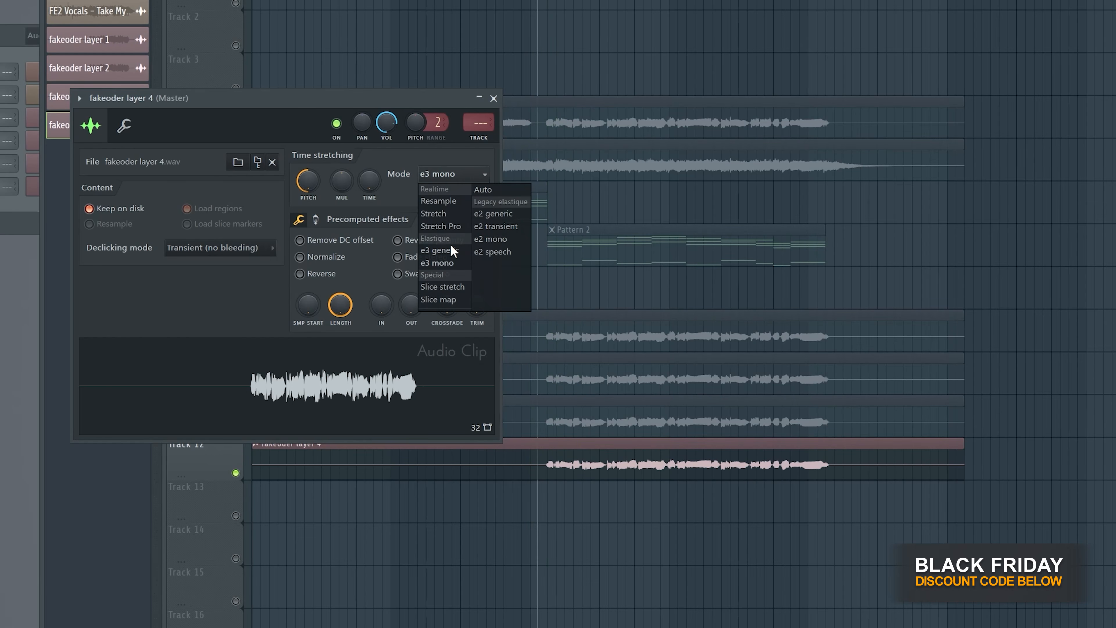
click(508, 228)
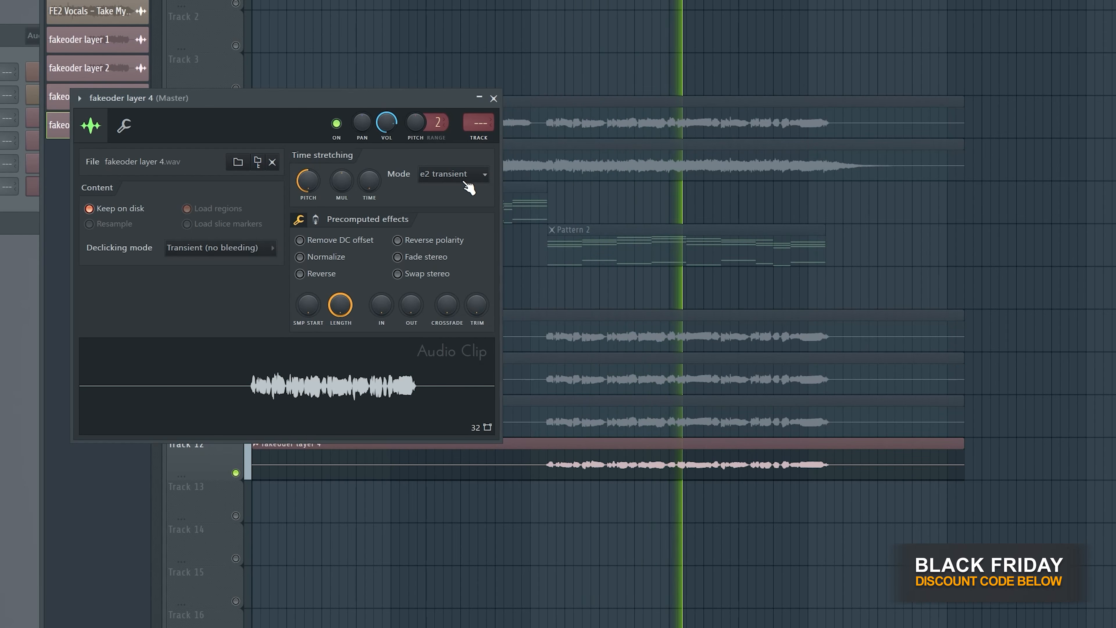
key(space)
click(534, 462)
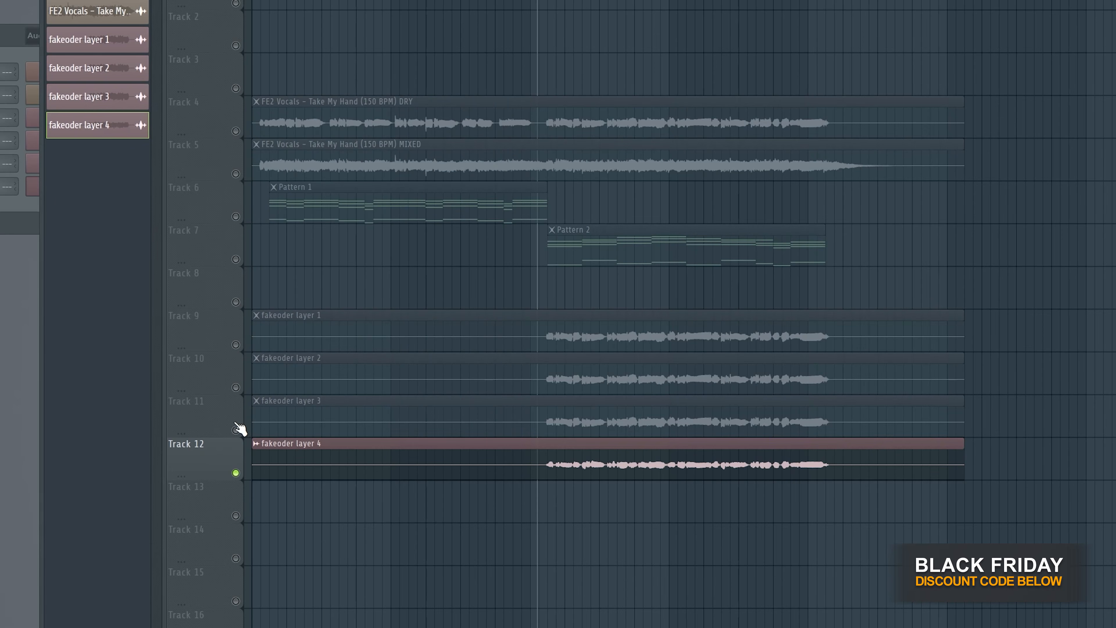
- Re-enable Tracks 9 to 11 alongside Track 12 and play all four fakeoder layers together
click(236, 430)
click(236, 388)
click(236, 344)
key(space)
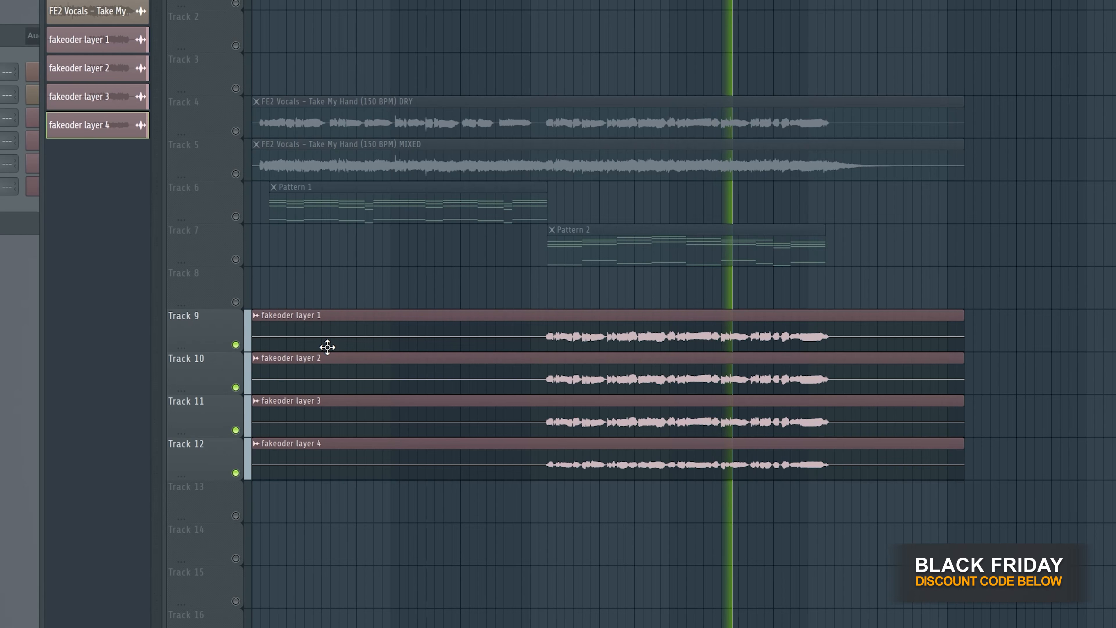
key(space)
- Route the four fakeoder layer channels to mixer tracks 2 to 5 and solo fakeoder layer 1
key(F6)
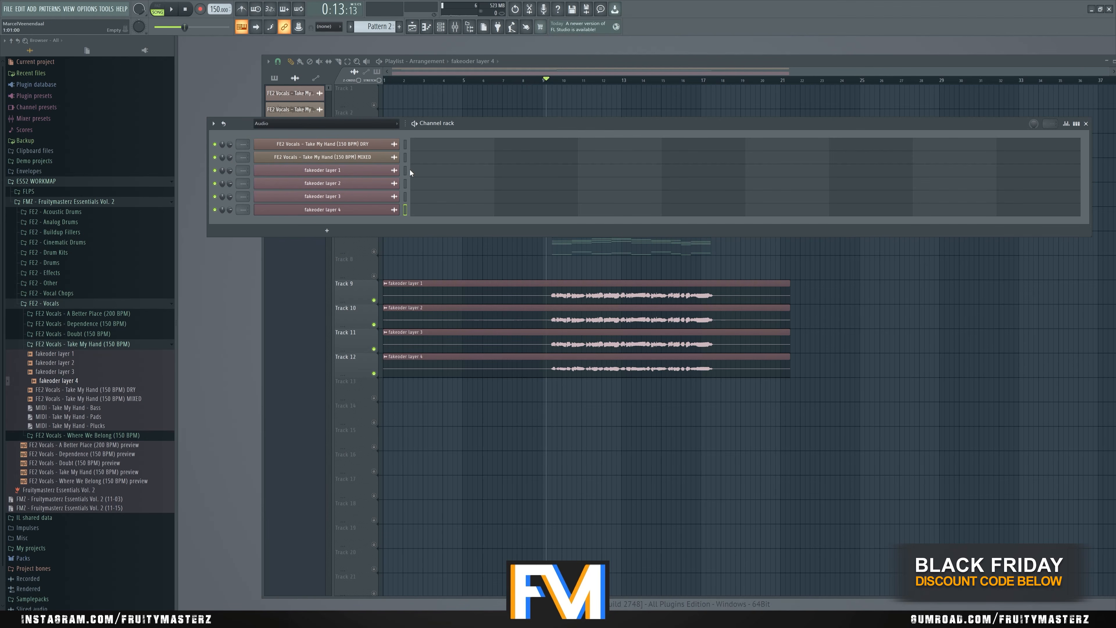
key(ctrl+l)
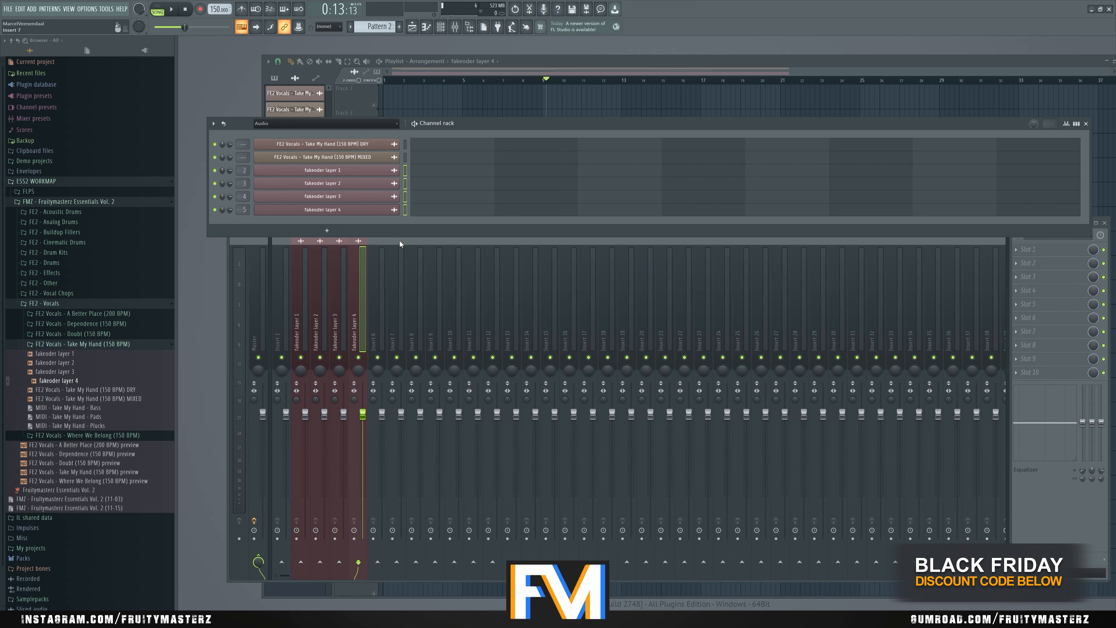
right_click(301, 357)
click(306, 356)
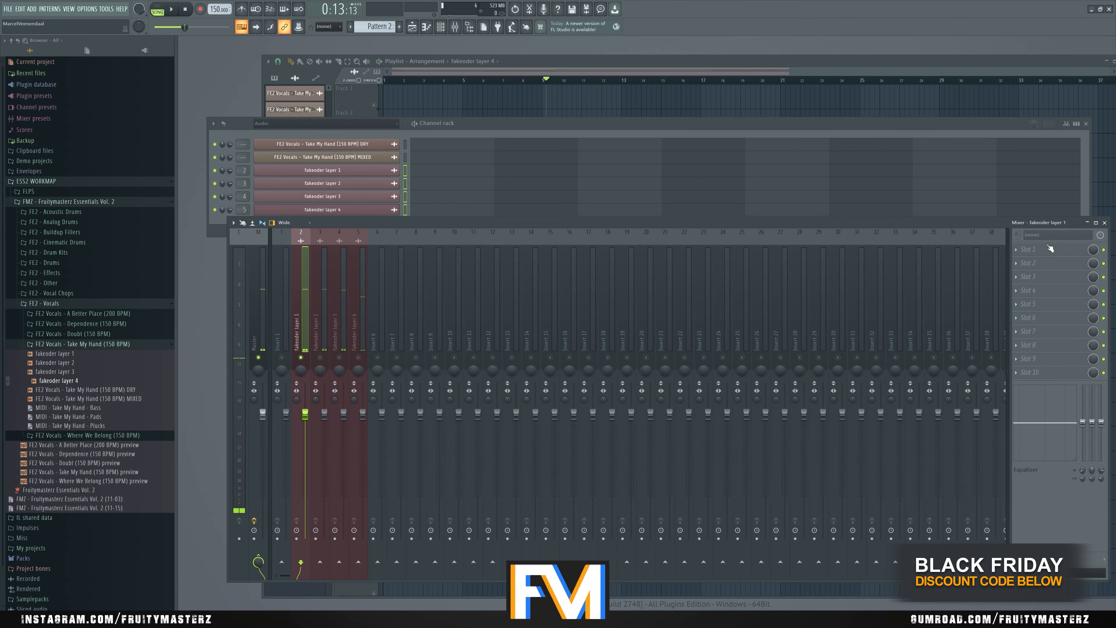
- Load FabFilter Pro-Q 3 on fakeoder layer 1 and add a low cut band with a 30 dB/oct slope
click(1028, 249)
click(739, 376)
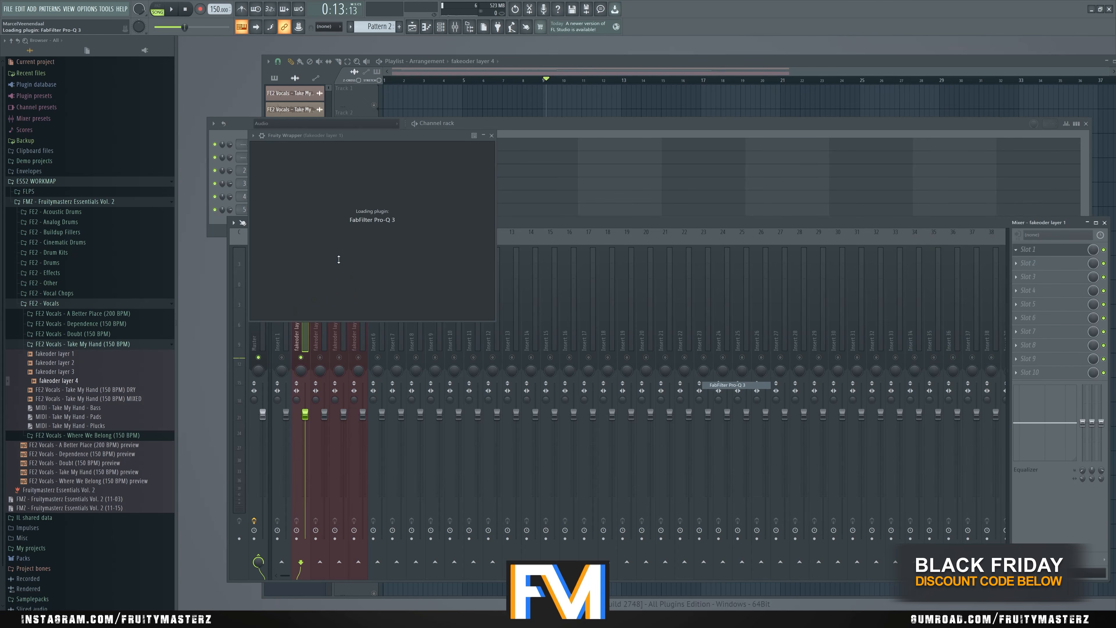
key(space)
double_click(274, 245)
scroll(274, 245, up, 3)
key(space)
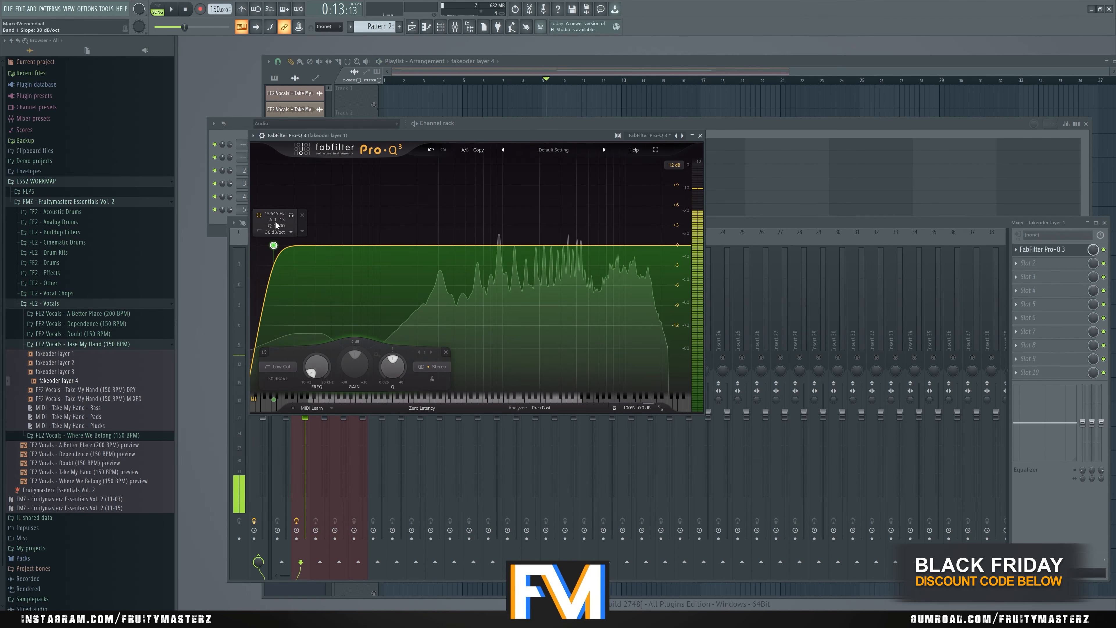
- Set the low cut frequency on fakeoder layer 1 to 128 Hz and listen to it
double_click(275, 214)
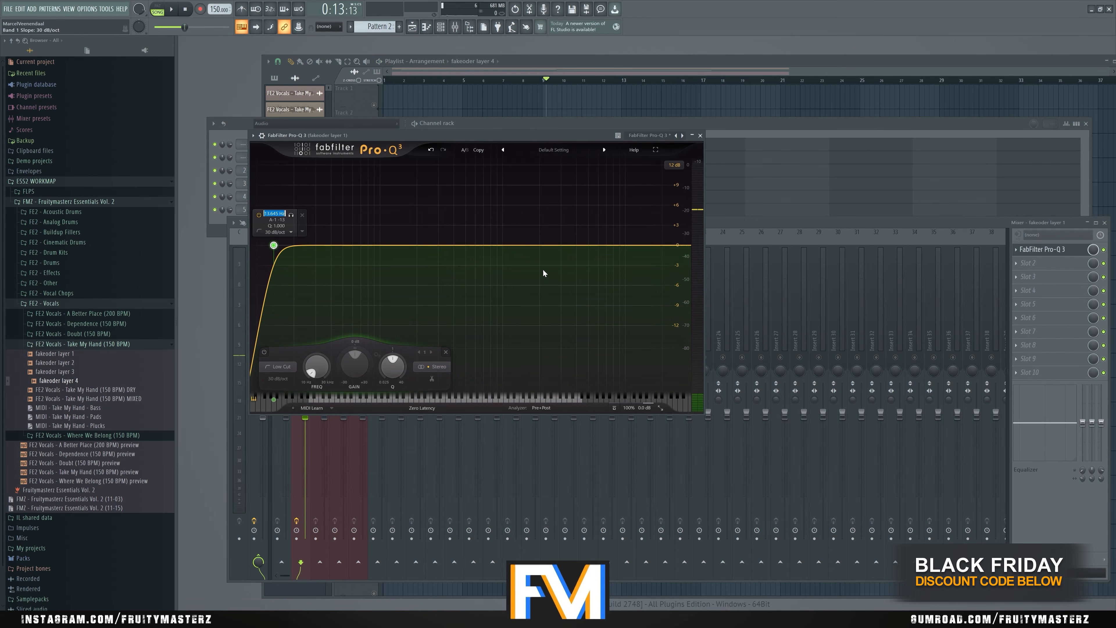
text(128)
key(Return)
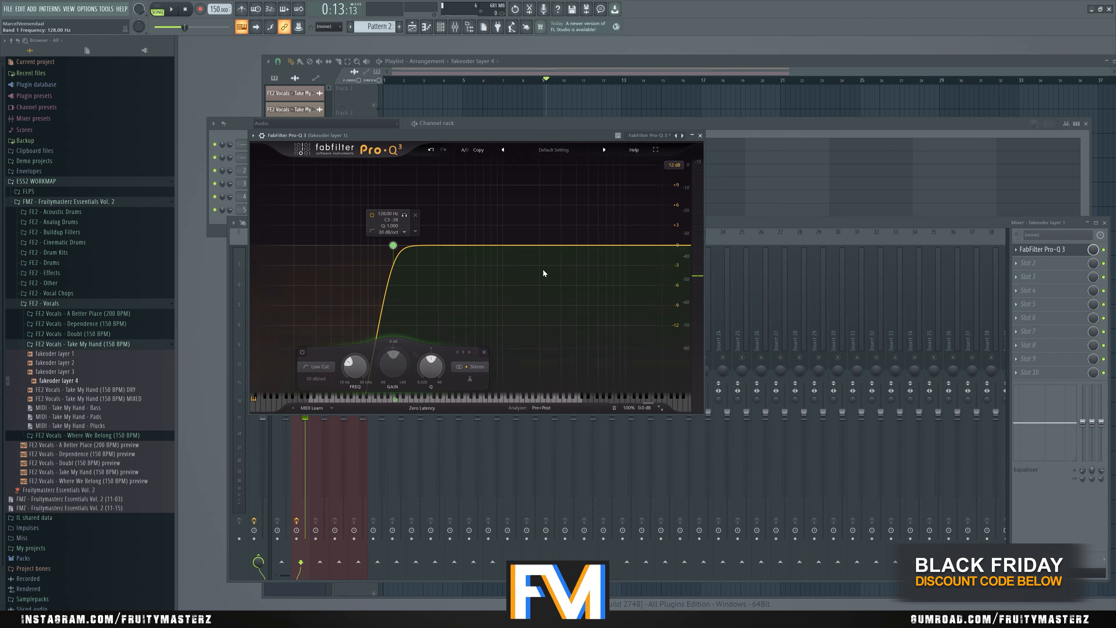
key(space)
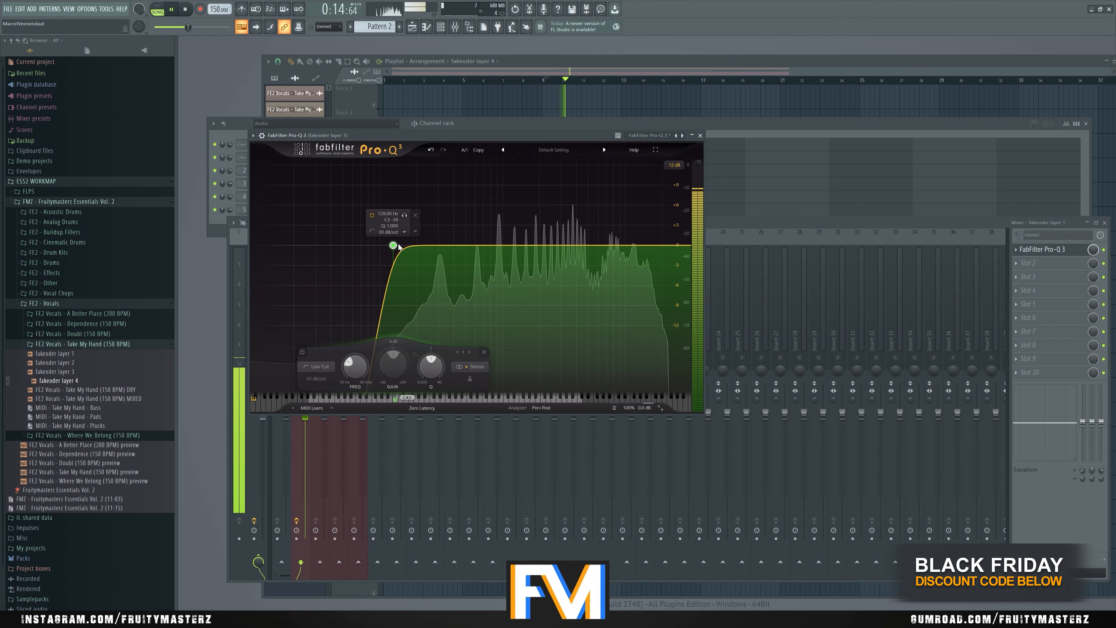
key(space)
- Raise the low cut frequency on fakeoder layer 1 to 256 Hz
double_click(387, 213)
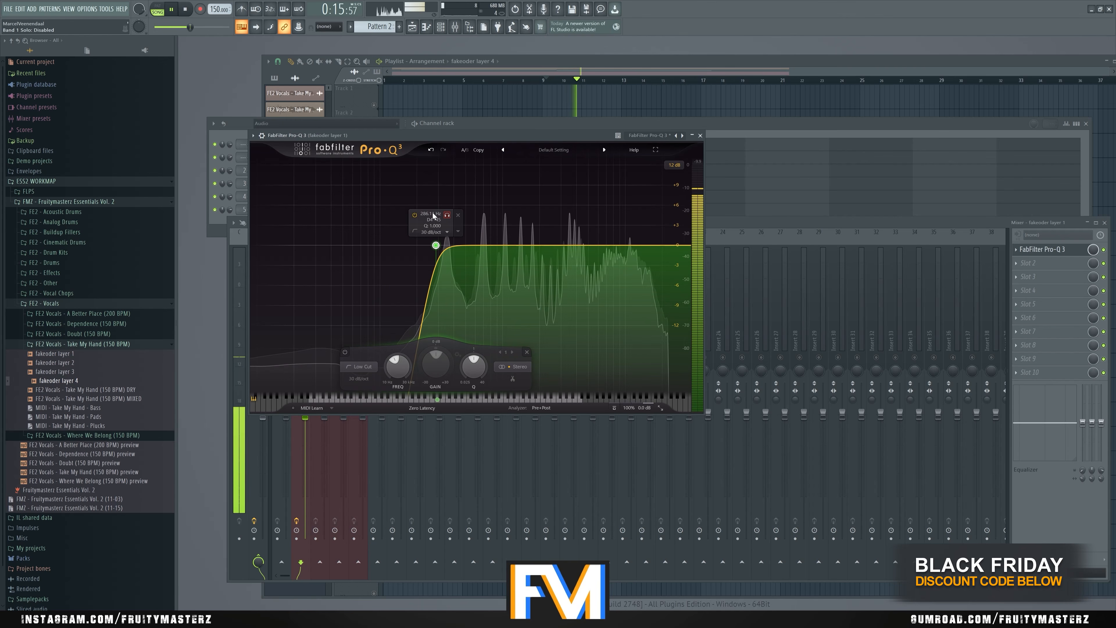
double_click(430, 213)
text(256)
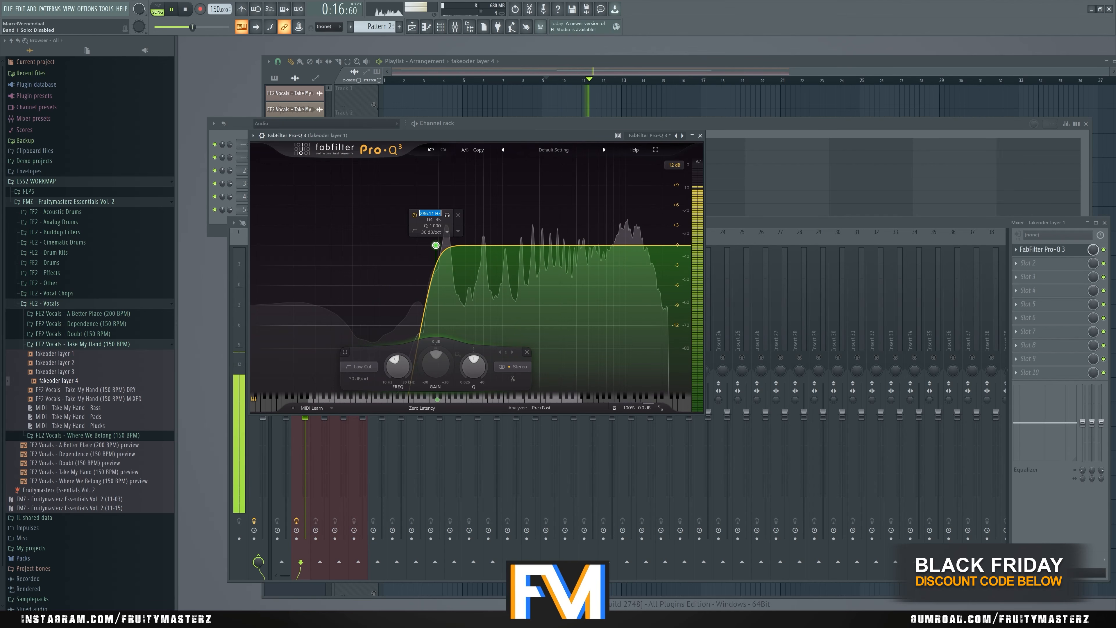
key(Return)
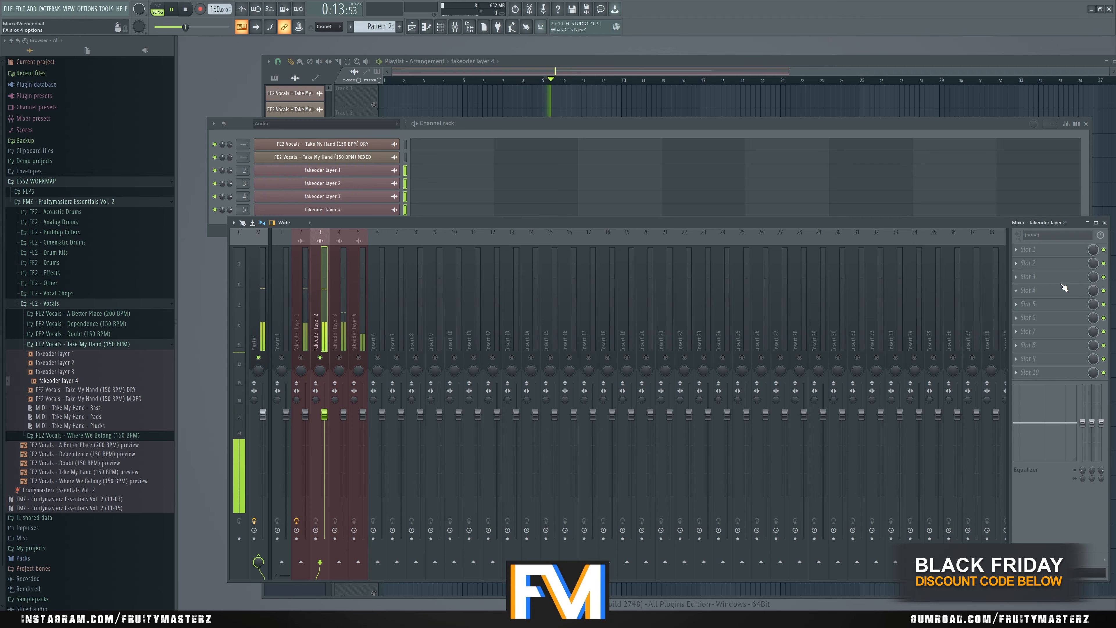
- Try a FabFilter Pro-Q 3 low cut on fakeoder layer 2, and remove the plugin from its slot
click(1064, 287)
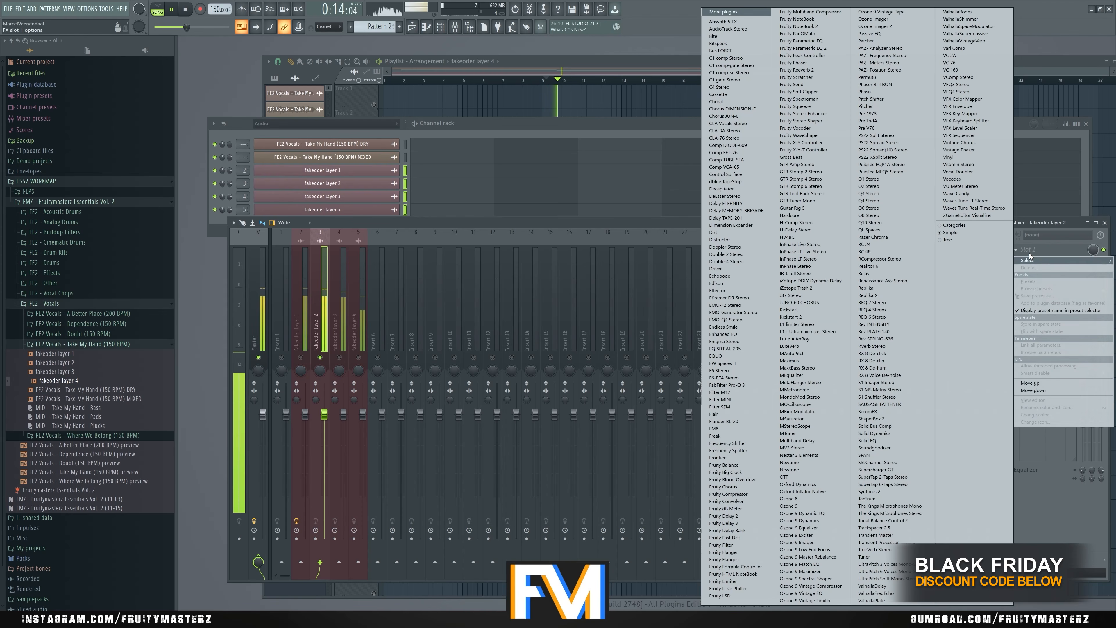
click(733, 382)
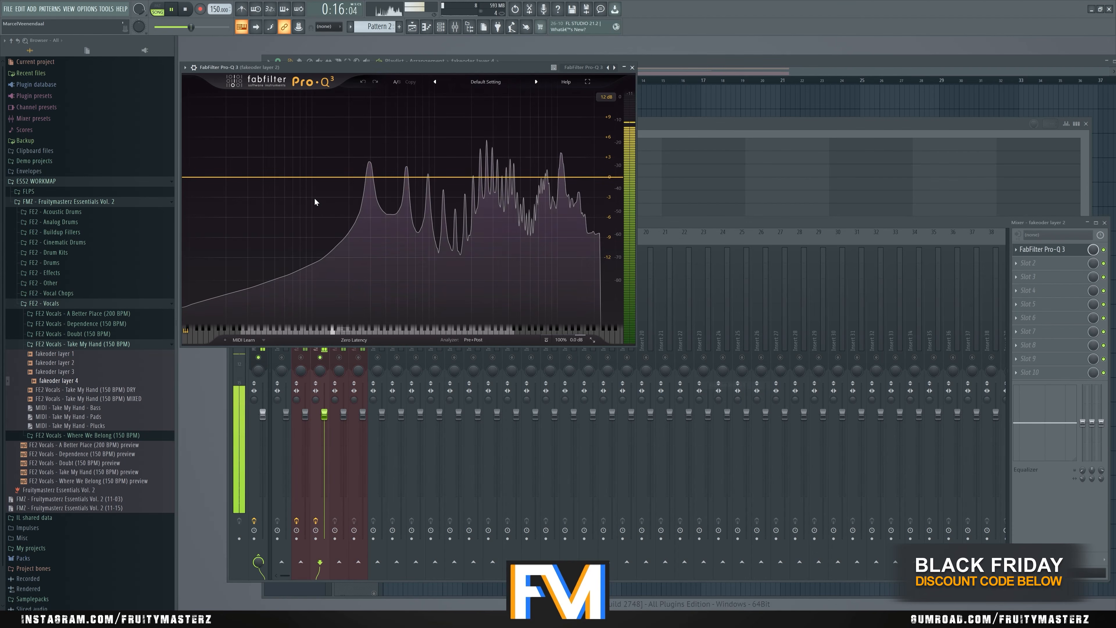
key(space)
click(187, 178)
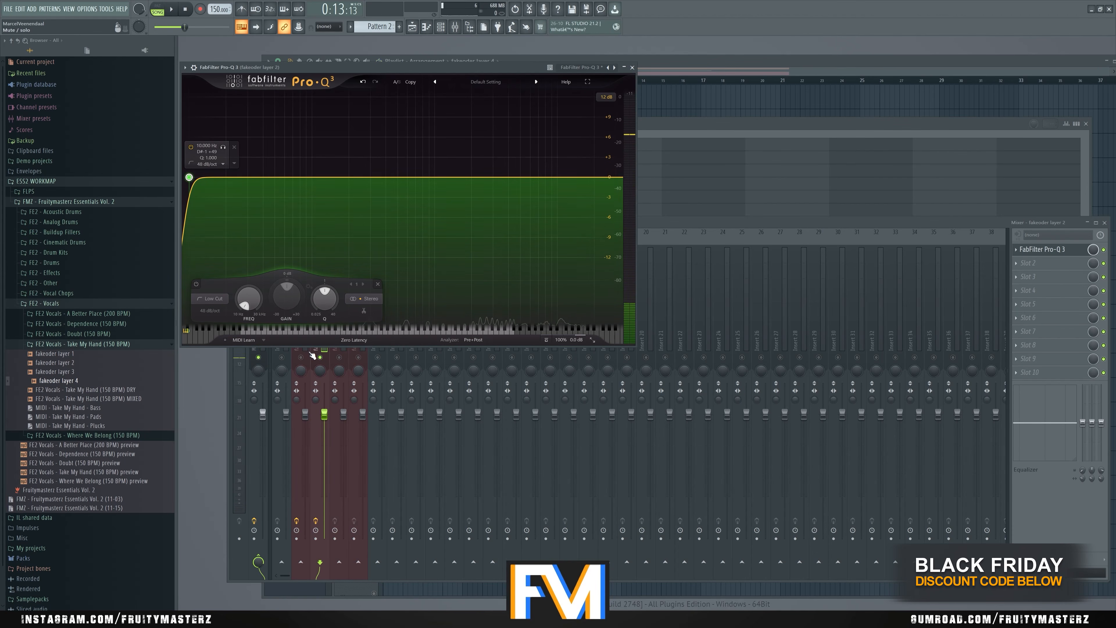
click(1017, 249)
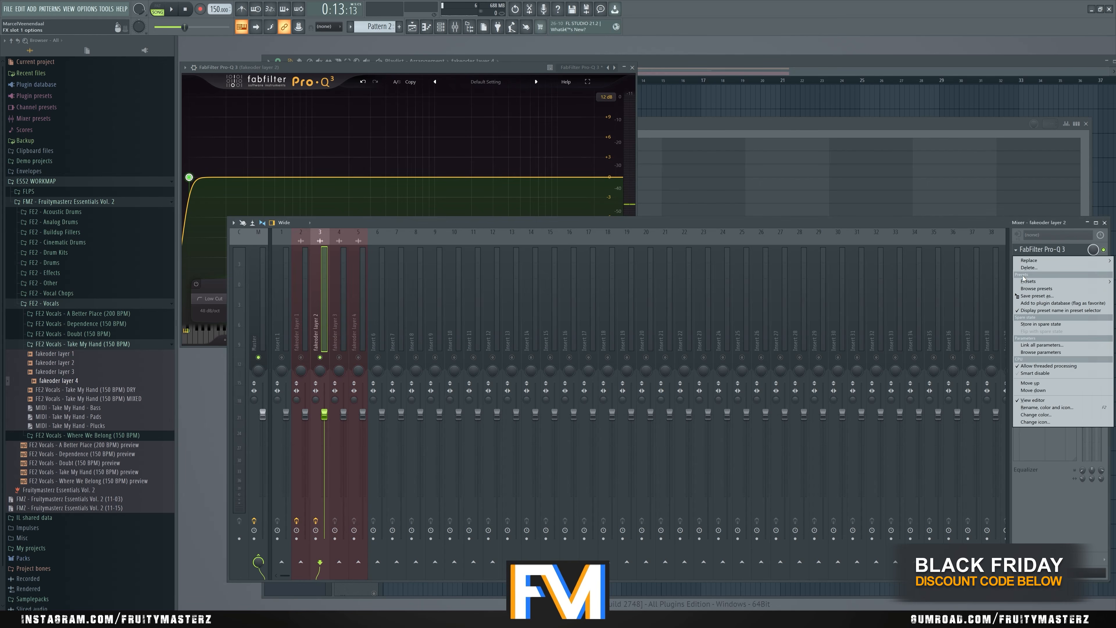
click(1025, 273)
click(580, 340)
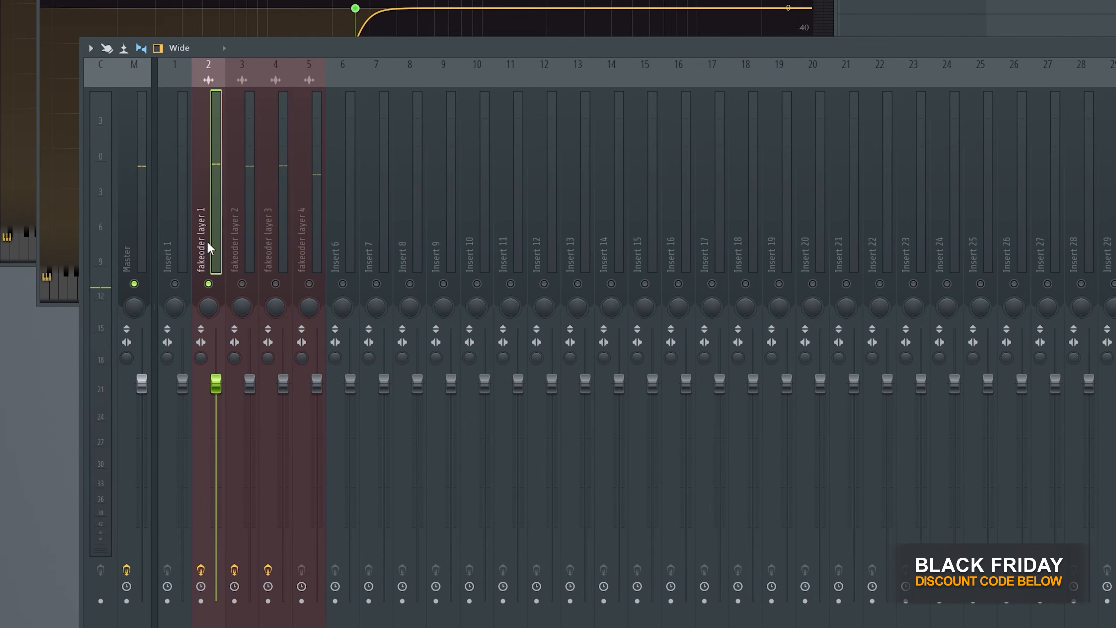
- Swap the mixer order of fakeoder layers 1 and 2, solo the four layers in turn, and listen with layer 1 soloed
drag(210, 249, 244, 249)
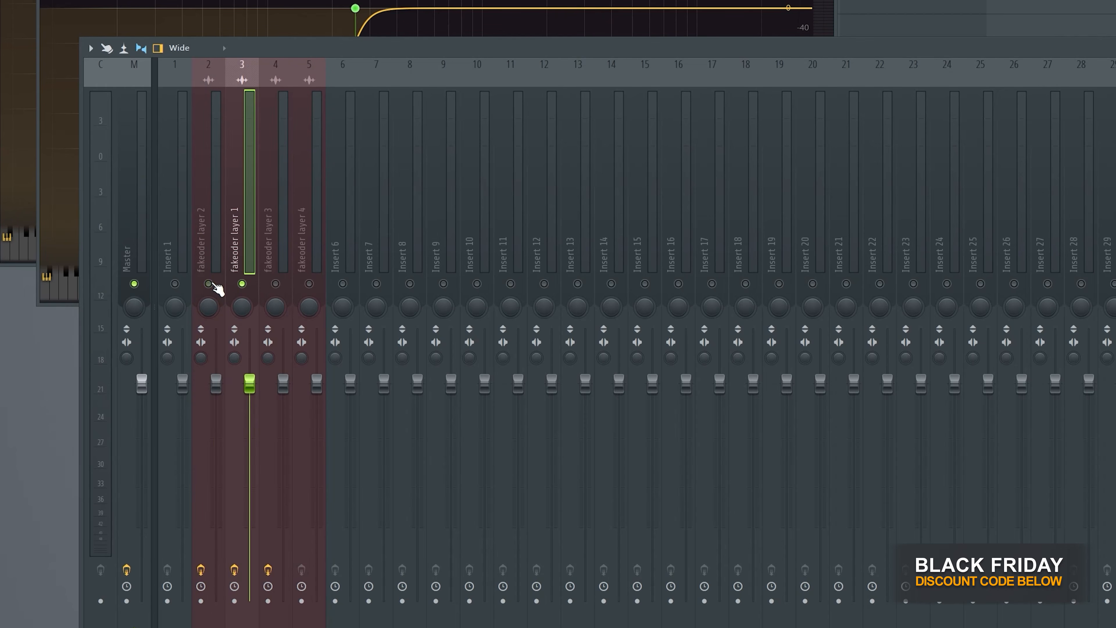
click(213, 274)
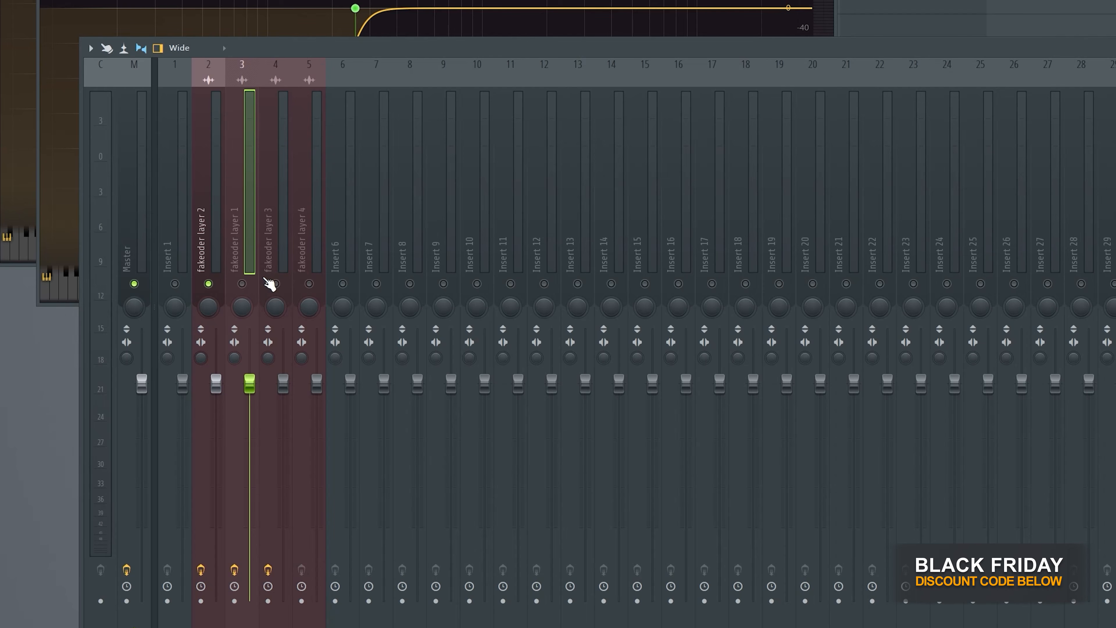
click(270, 281)
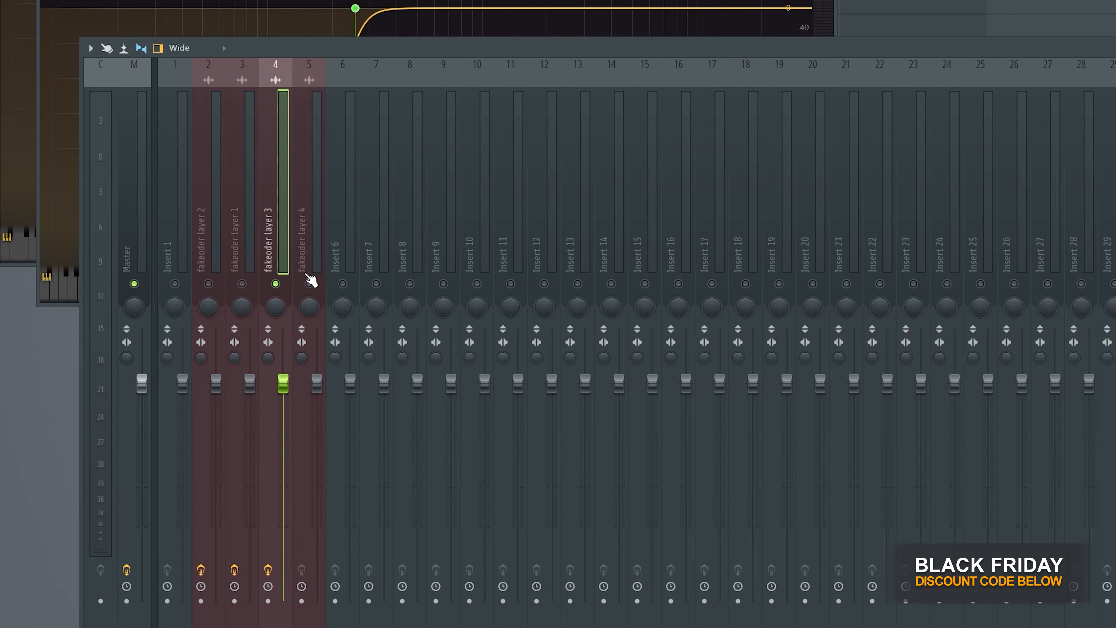
click(308, 264)
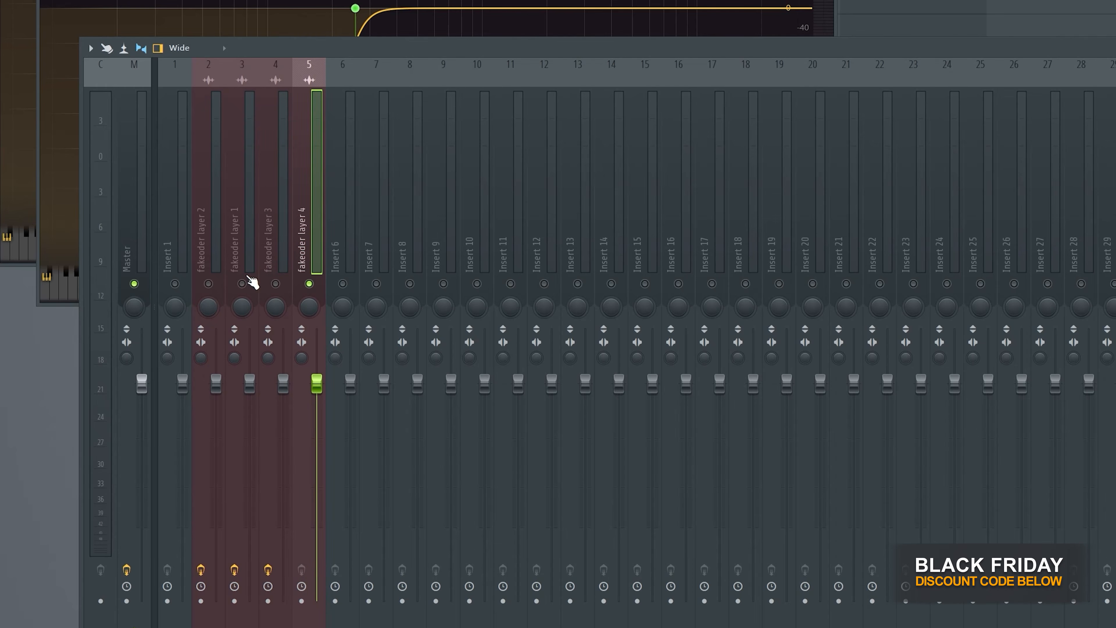
click(247, 274)
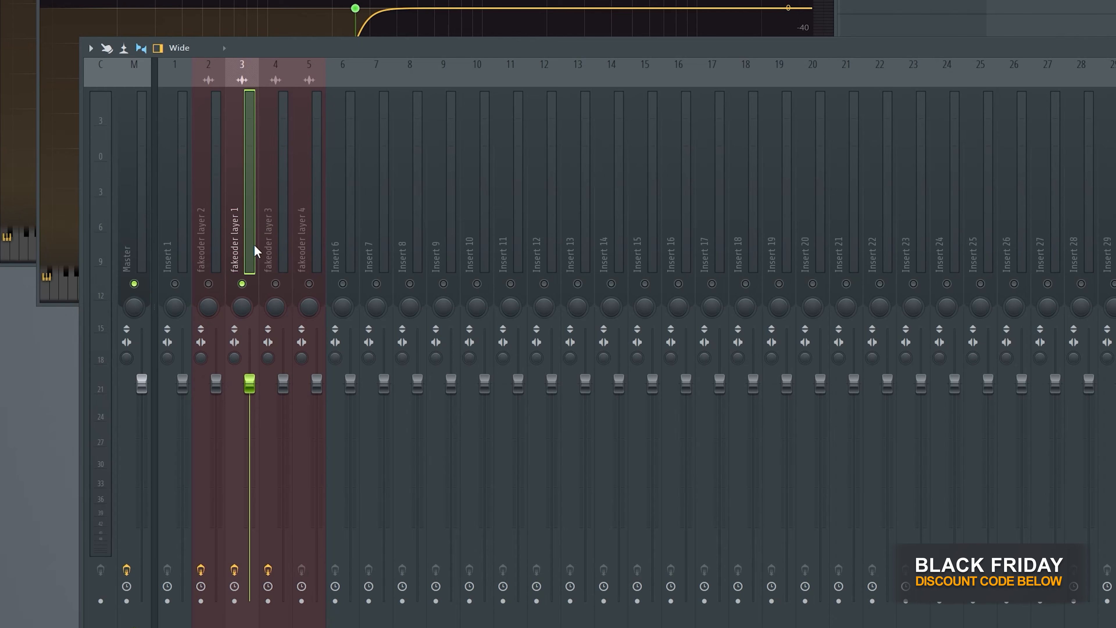
key(space)
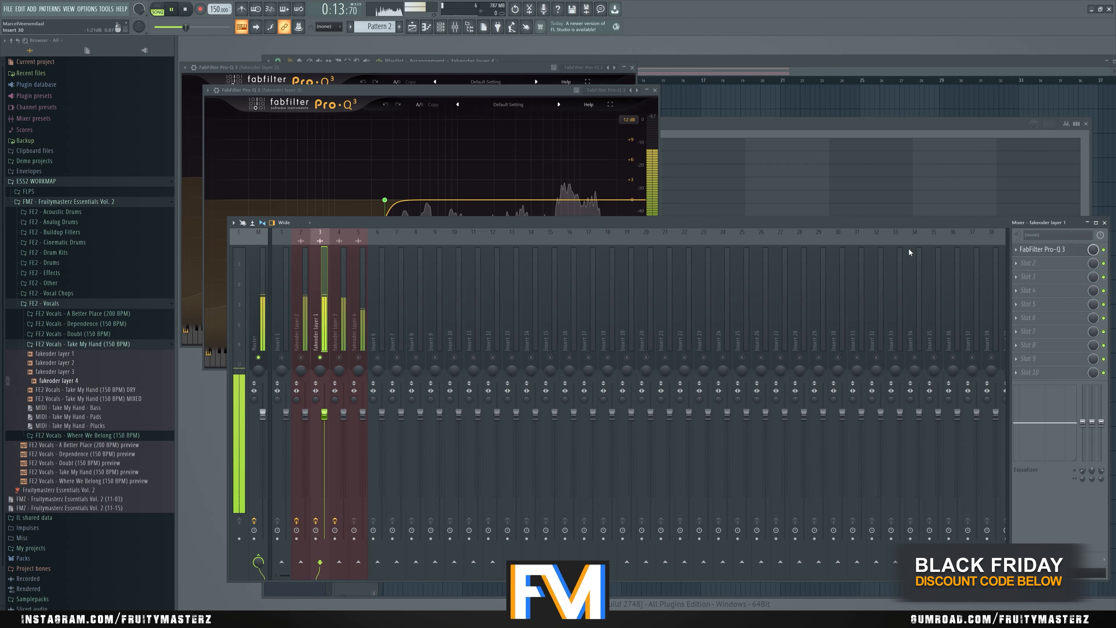
- Load C1 comp Stereo in the second effect slot of fakeoder layer 1 and listen to its signal level
click(1040, 264)
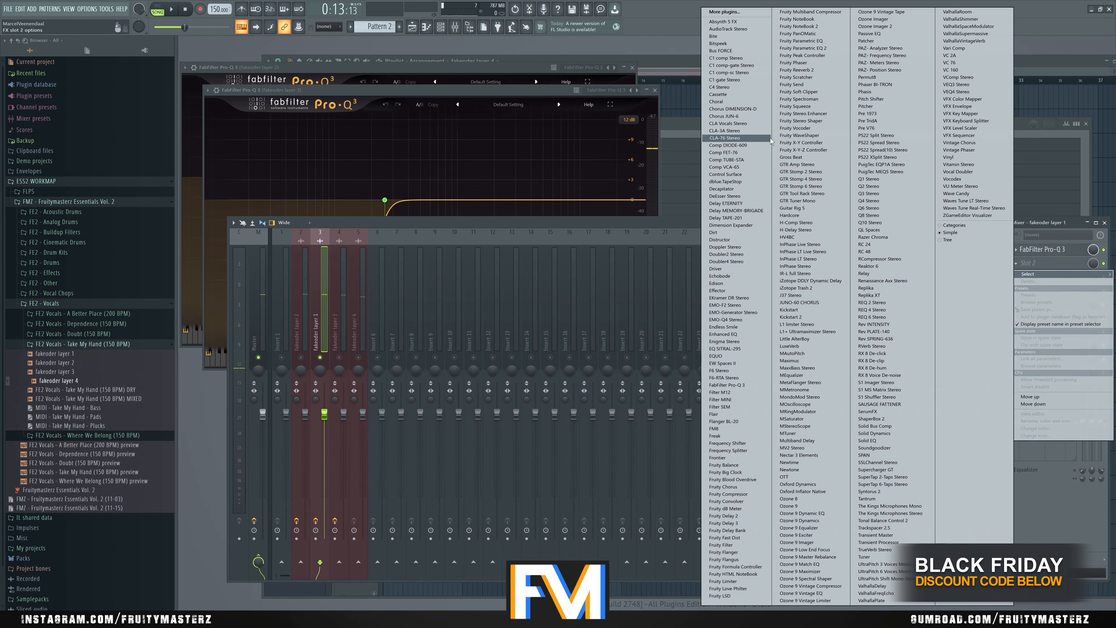
click(740, 58)
drag(365, 151, 552, 317)
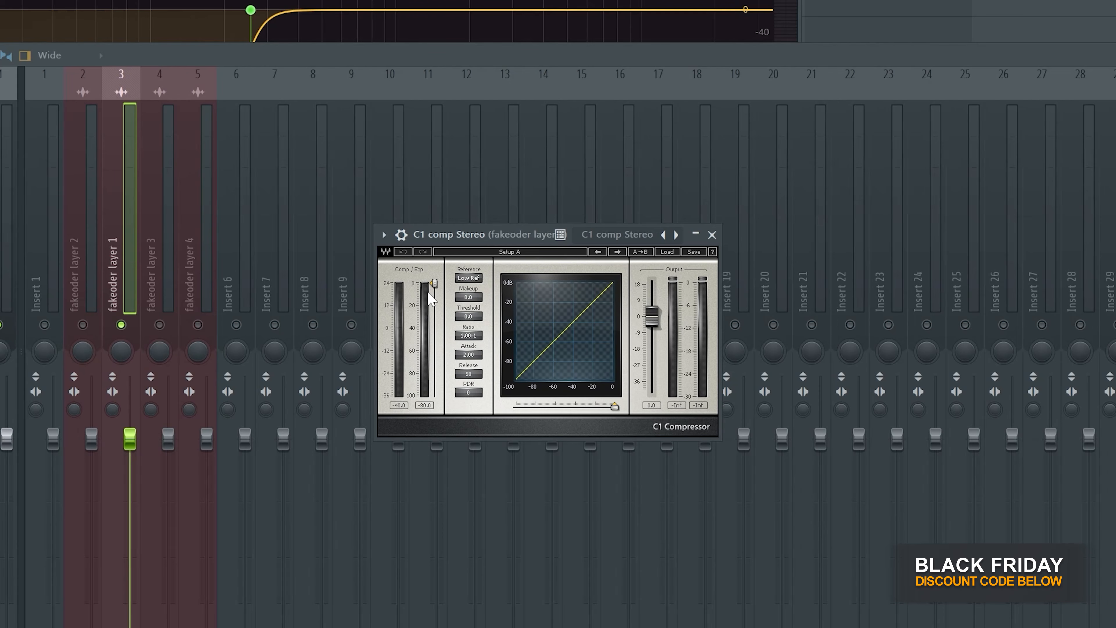
key(space)
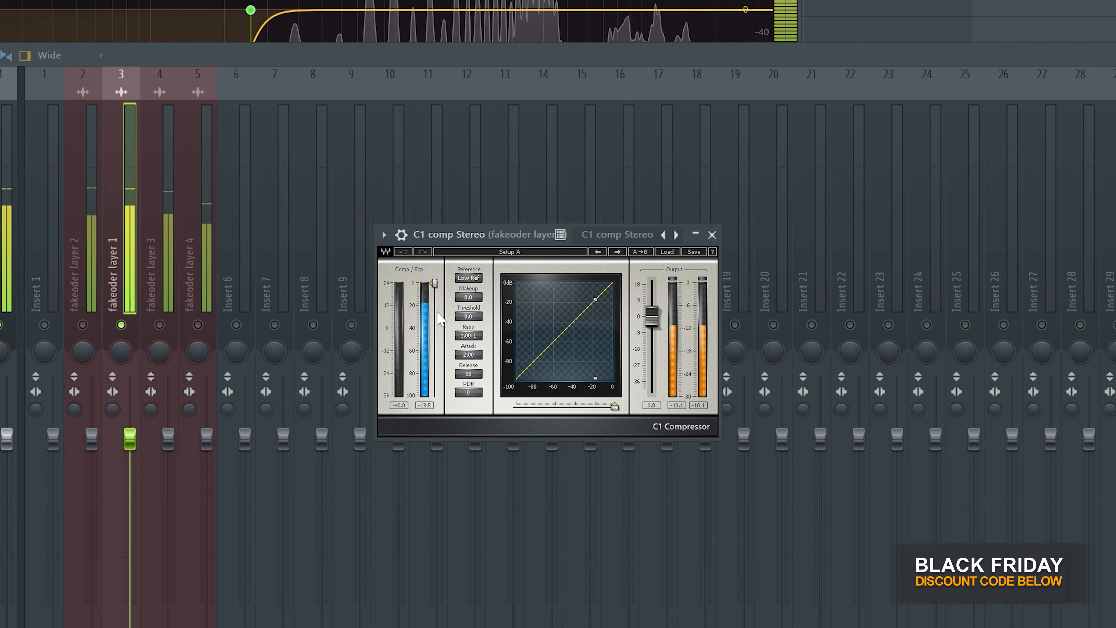
key(space)
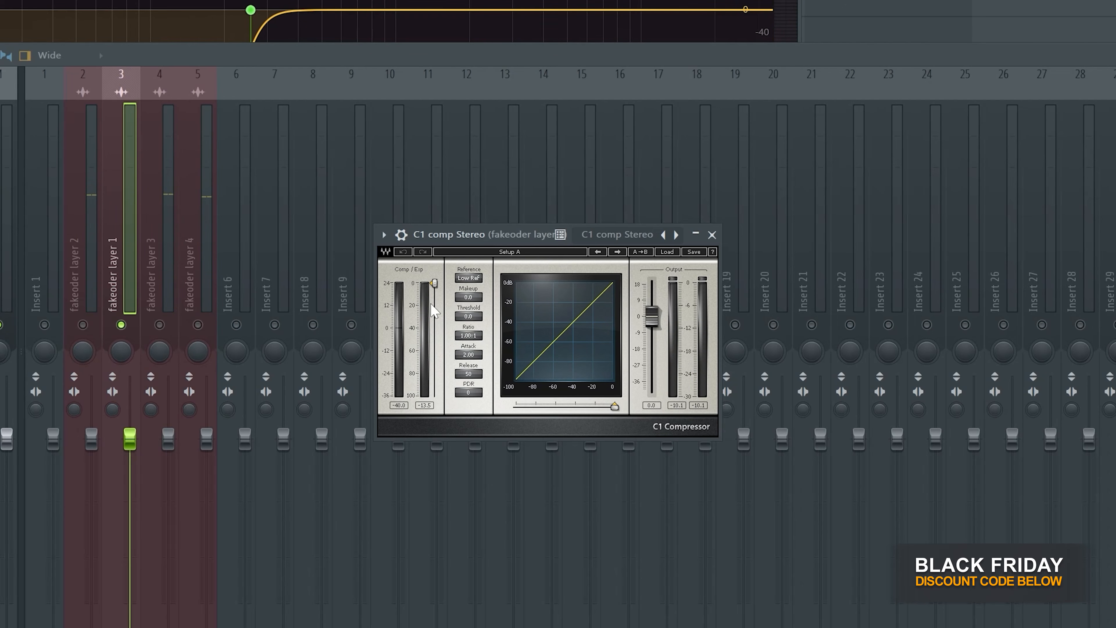
- Lower the C1 compressor threshold on fakeoder layer 1 to about -19.4 dB while checking it against playback
key(space)
drag(435, 284, 434, 305)
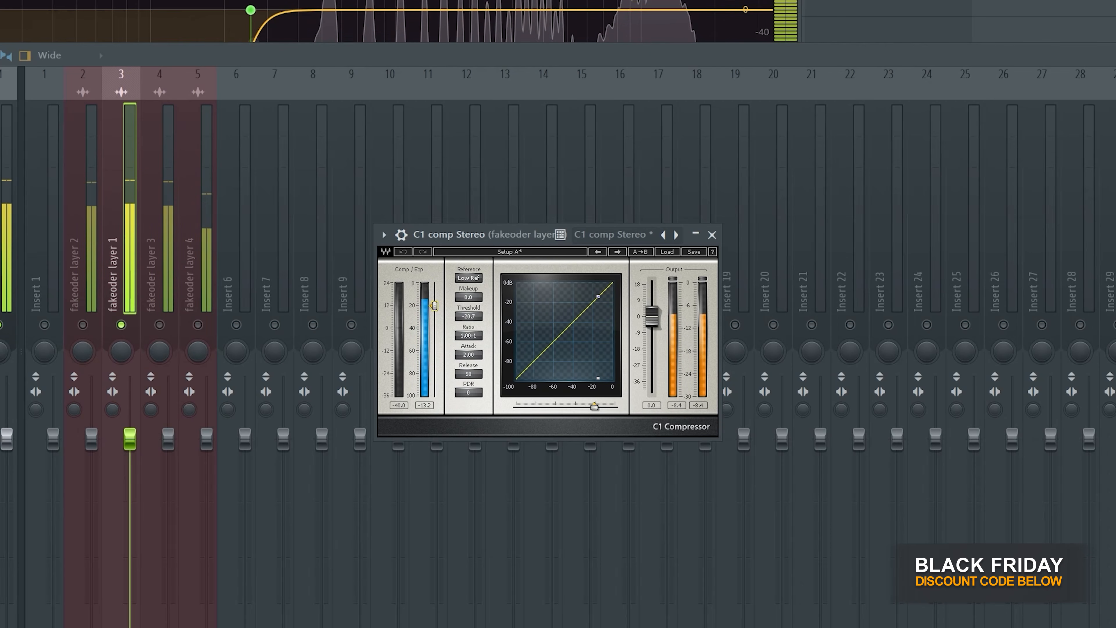
key(space)
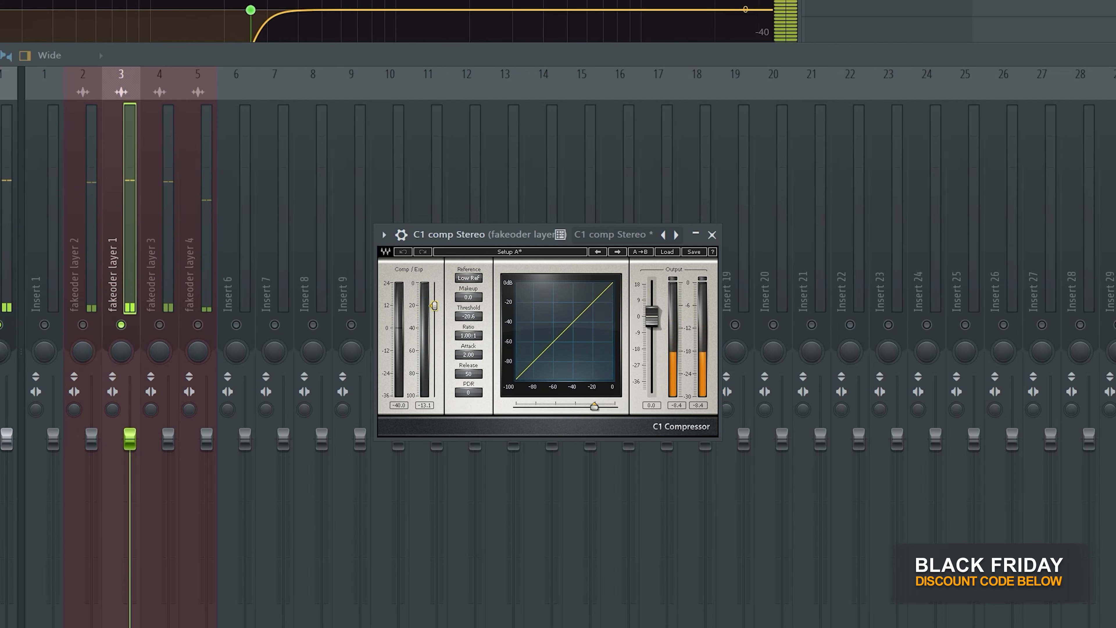
drag(434, 304, 434, 304)
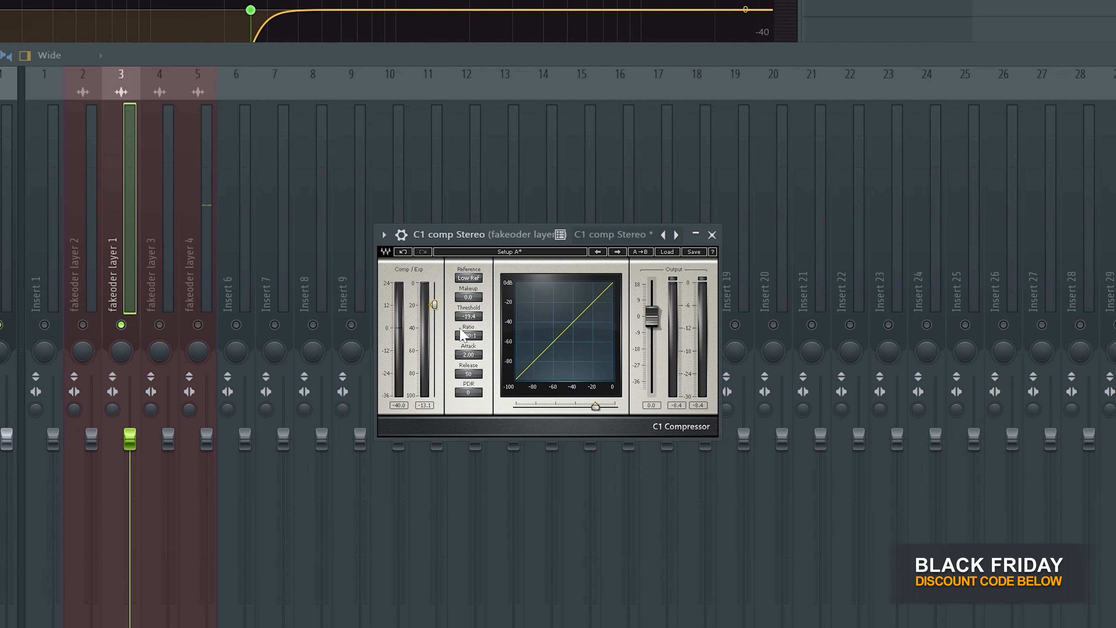
- Set the layer 1 compressor's ratio to about 6.59:1 and its threshold to about -18.7 dB, and close the plugin
drag(465, 341, 461, 335)
key(space)
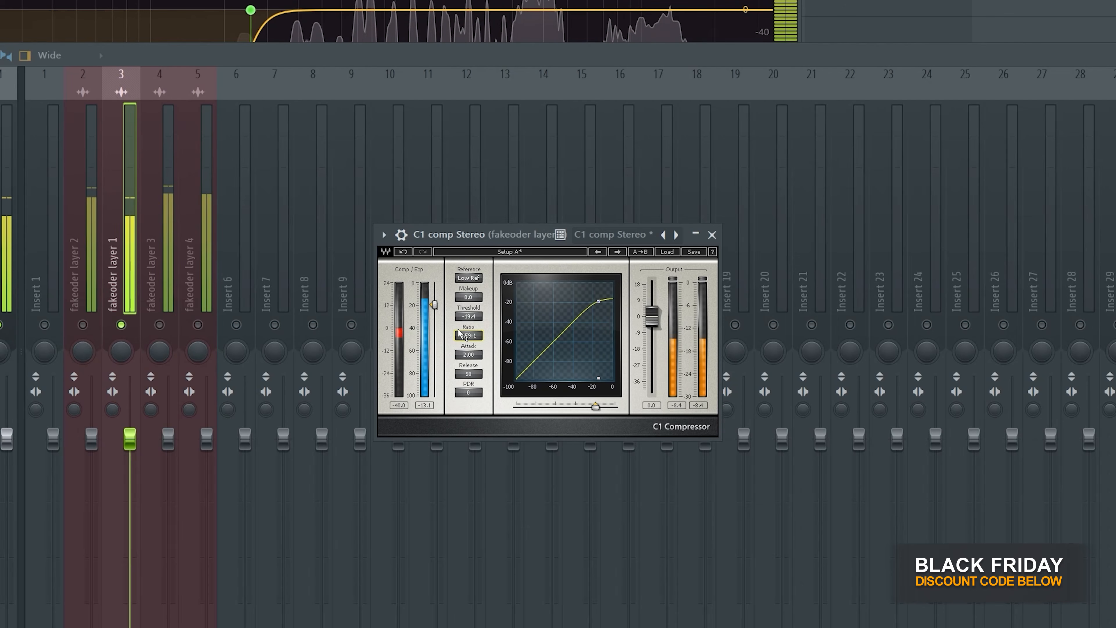
drag(434, 305, 434, 303)
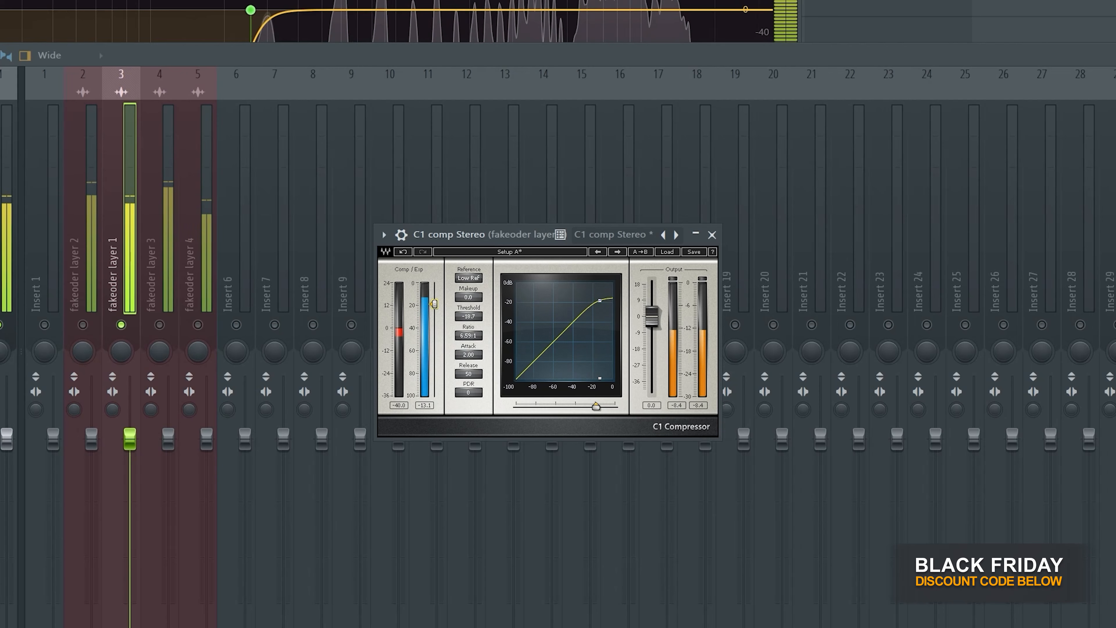
key(space)
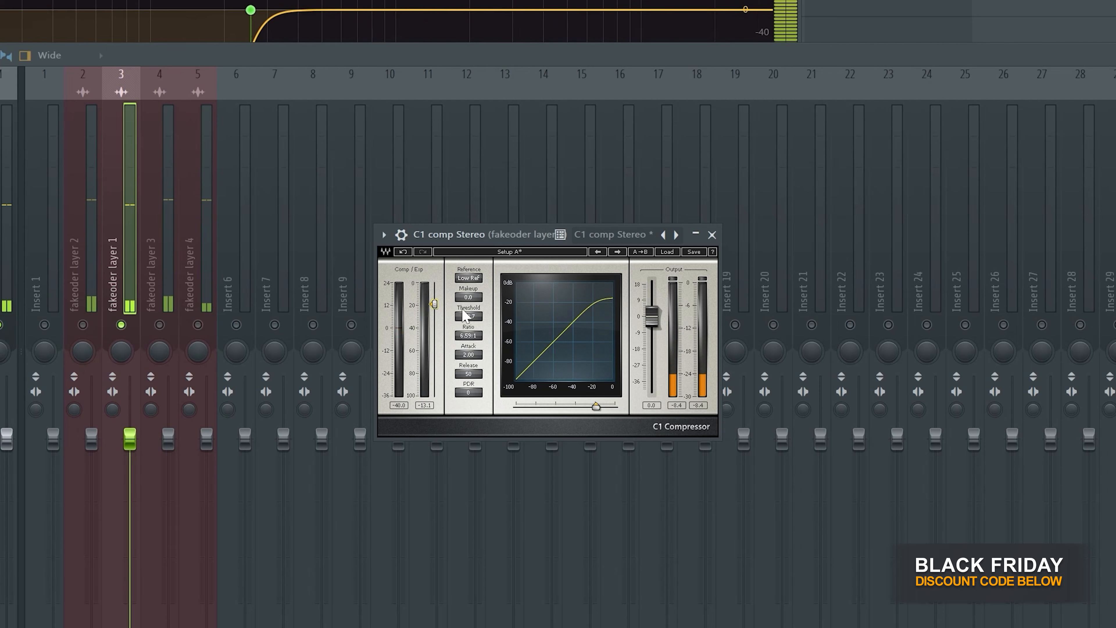
click(712, 235)
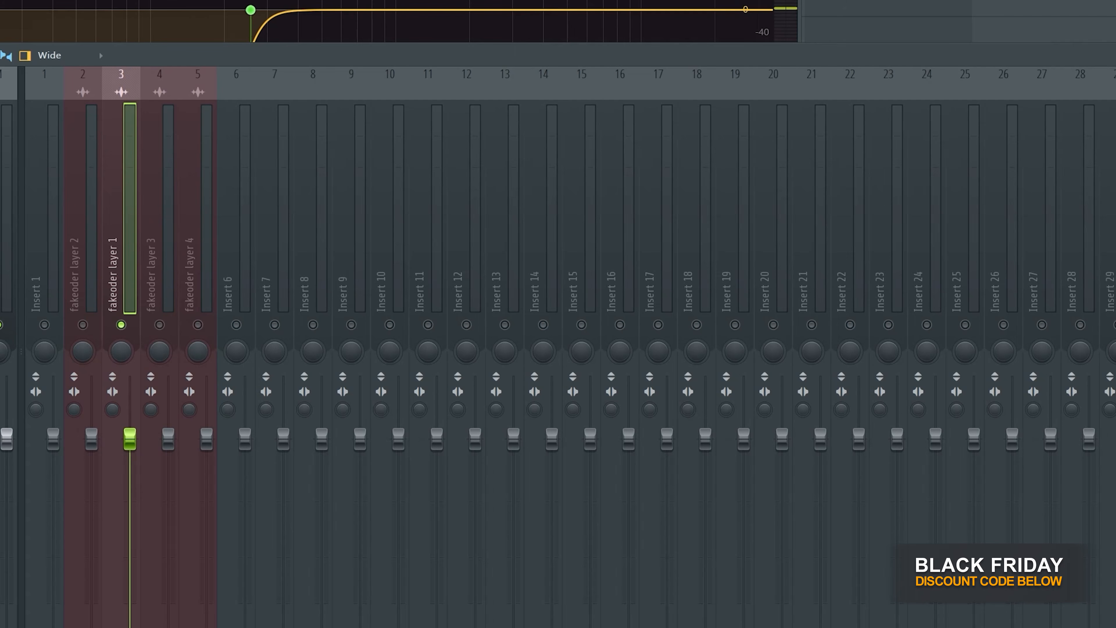
- Copy the C1 compressor to fakeoder layer 2, solo that layer, and set its threshold to about -19.7 dB during playback
drag(112, 268, 80, 274)
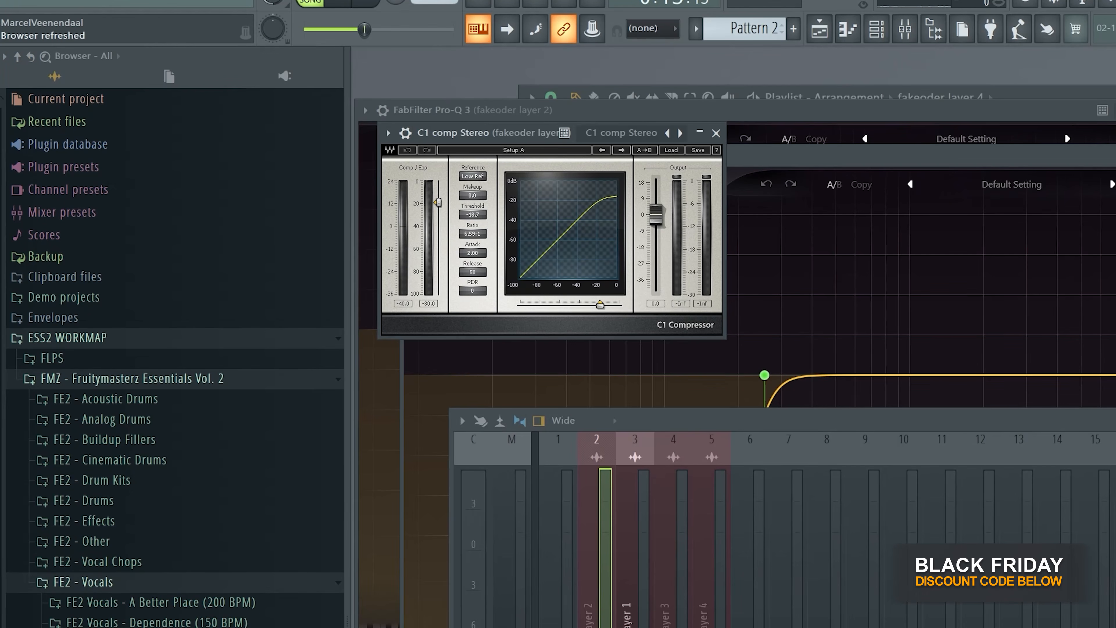
right_click(82, 325)
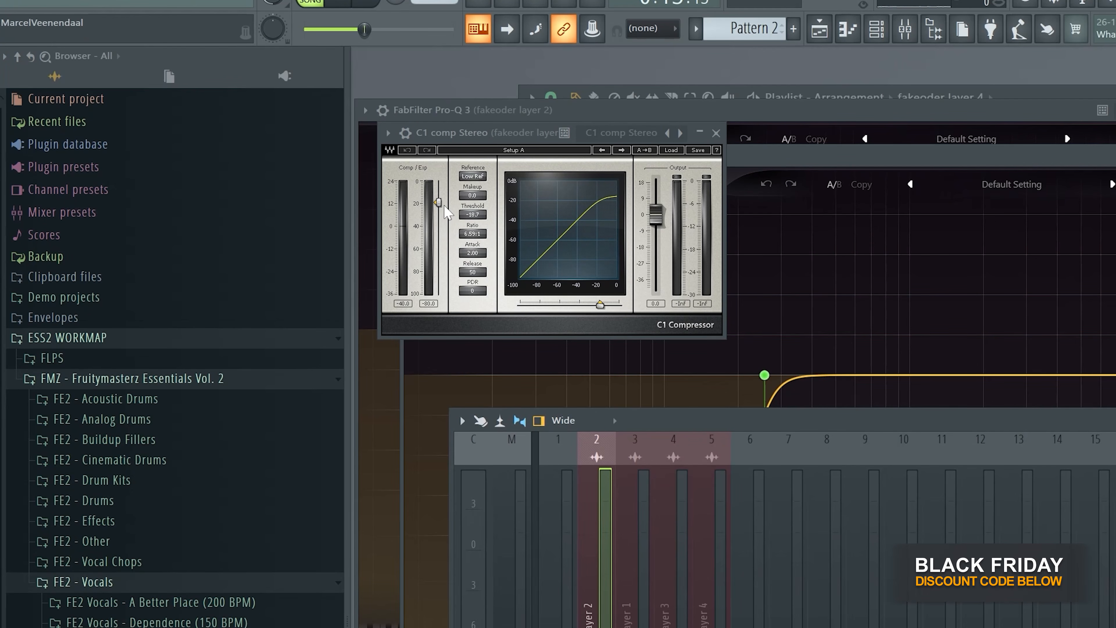
key(space)
drag(438, 202, 439, 203)
key(space)
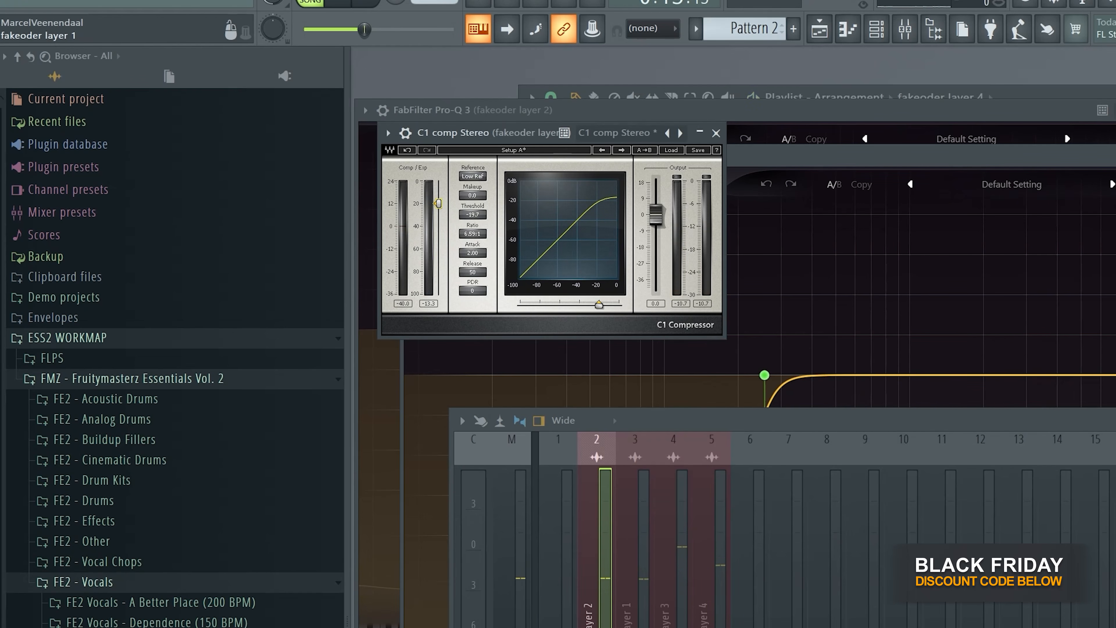
- Copy the C1 compressor to fakeoder layer 3, unmute layers 1, 2 and 3, and listen to them together
right_click(635, 627)
key(space)
key(space)
right_click(635, 627)
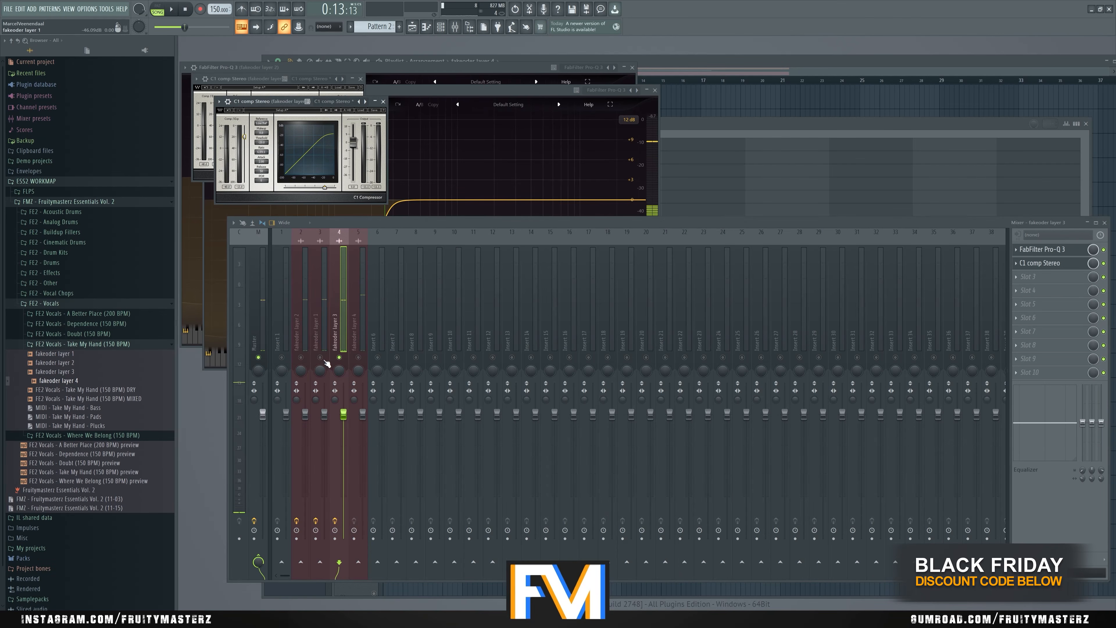
click(320, 358)
click(301, 359)
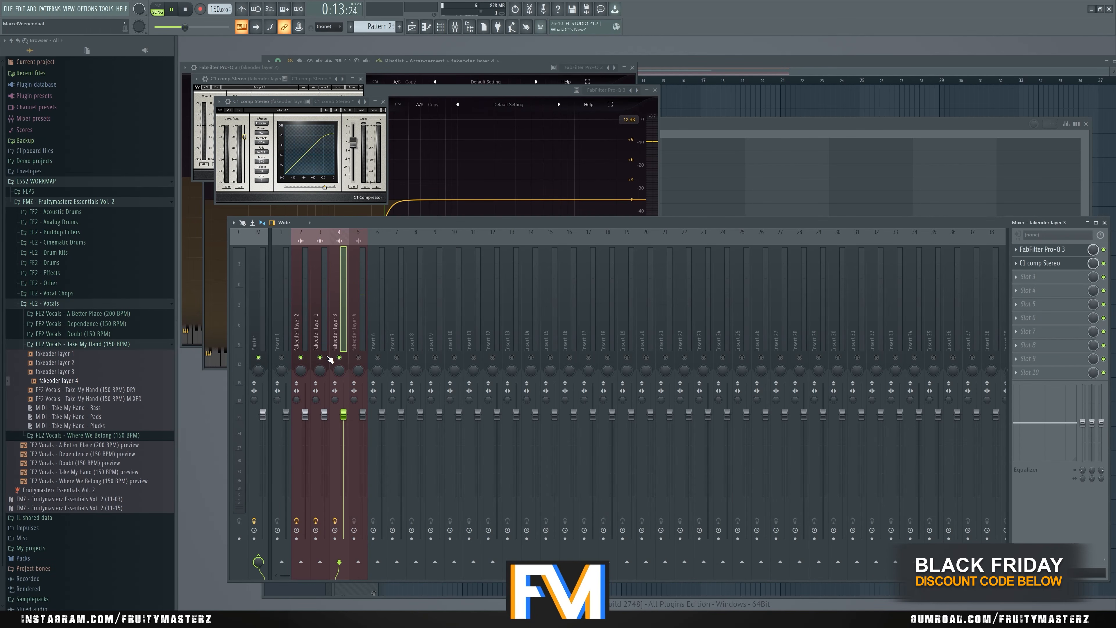
key(space)
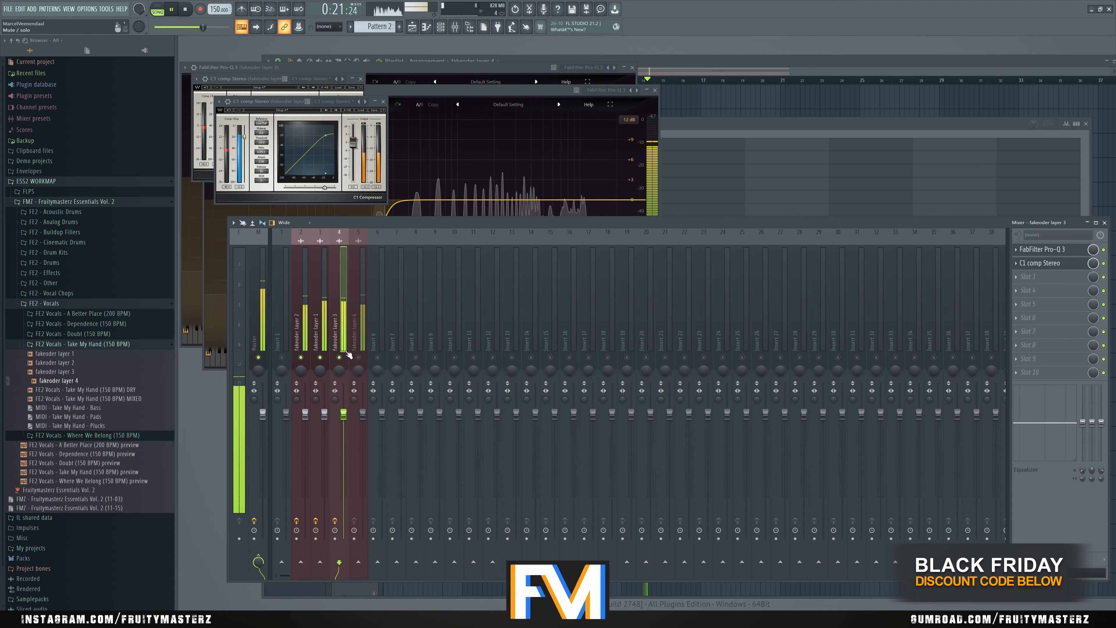
key(space)
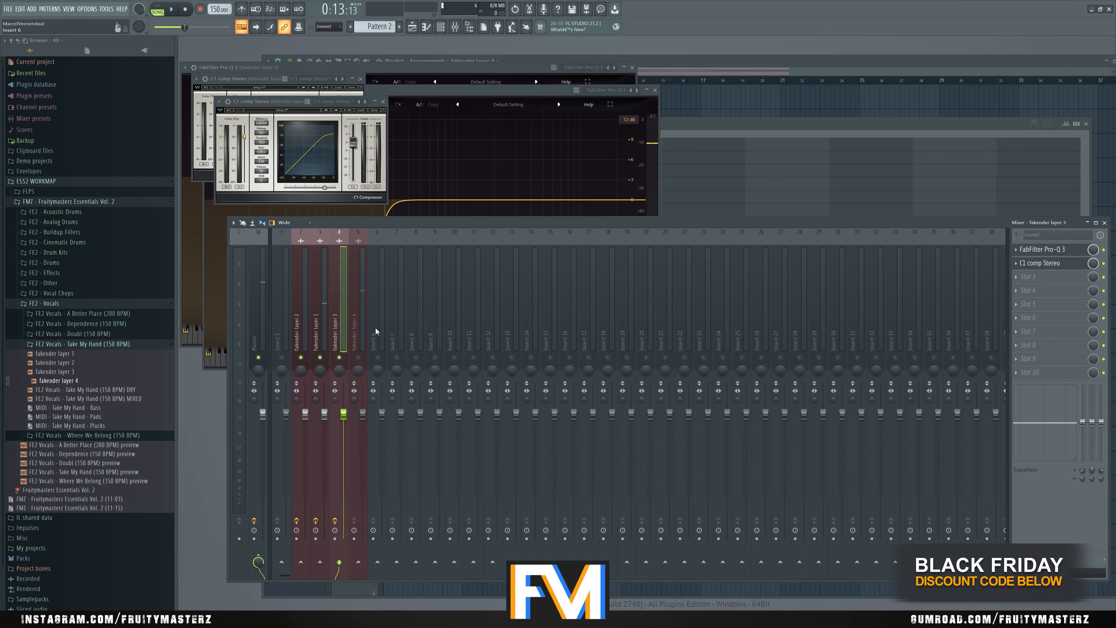
- Rename mixer insert 6 as BUS
right_click(377, 324)
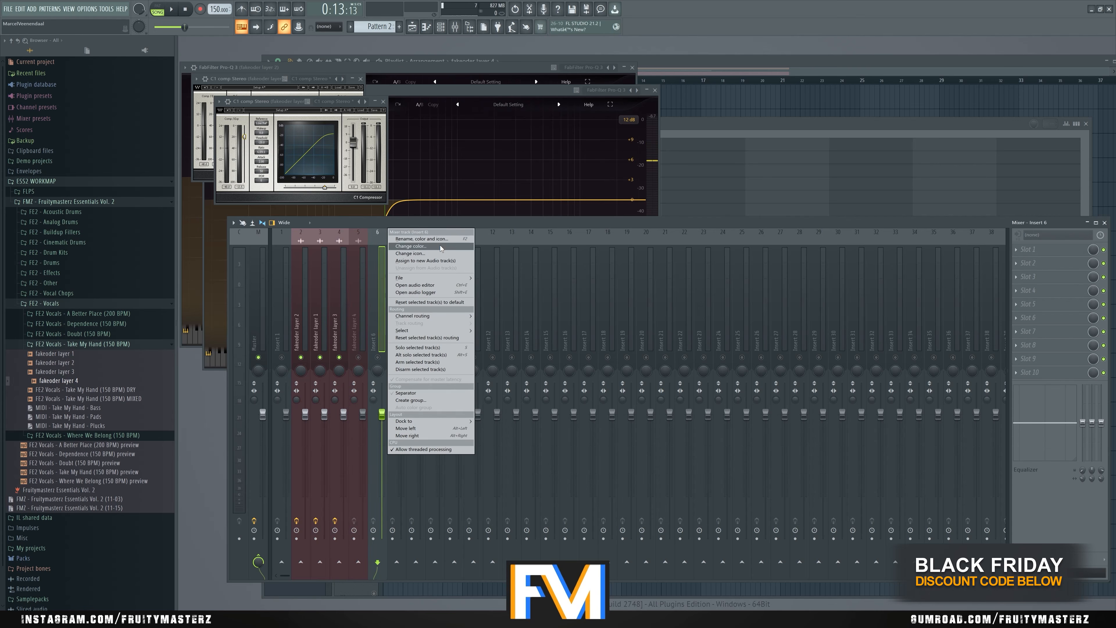
click(436, 239)
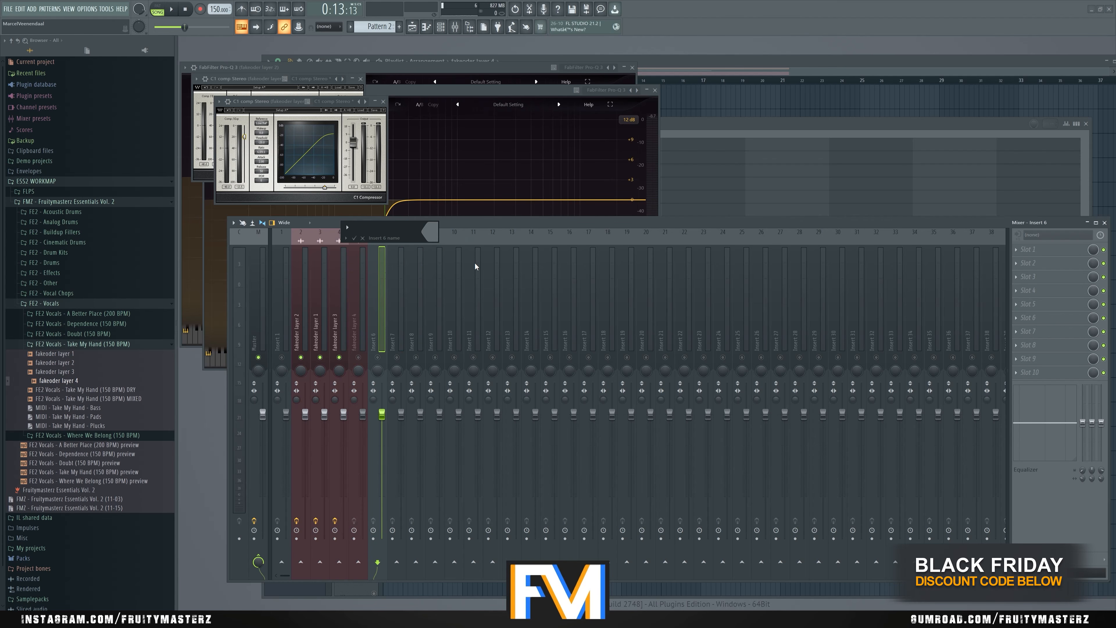
text(BUS)
key(Return)
- Place the BUS track directly after fakeoder layer 3 and route layers 1, 2 and 3 only to it
drag(374, 319, 302, 338)
right_click(360, 346)
right_click(360, 559)
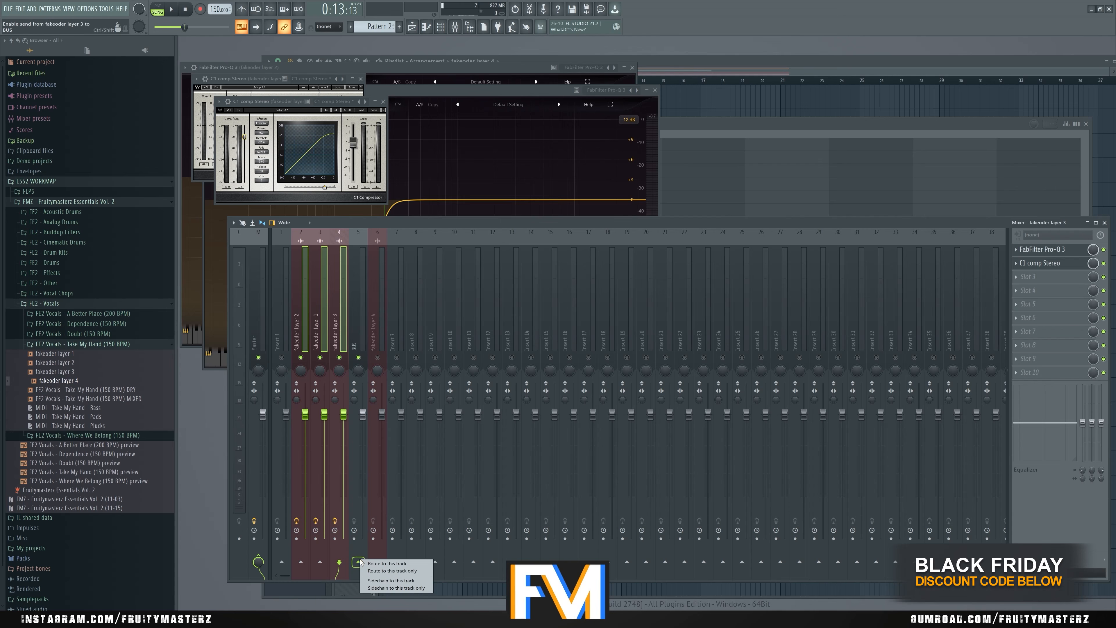
click(381, 572)
- Load DeEsser Stereo in the first effect slot of the BUS track and lower its threshold during playback
click(1024, 250)
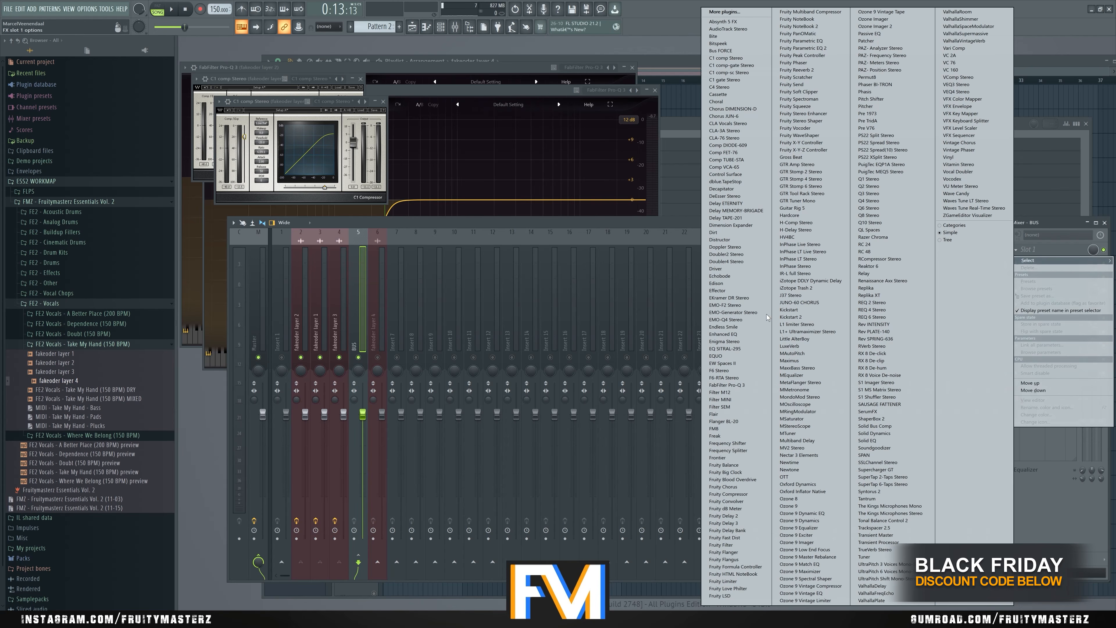
click(725, 196)
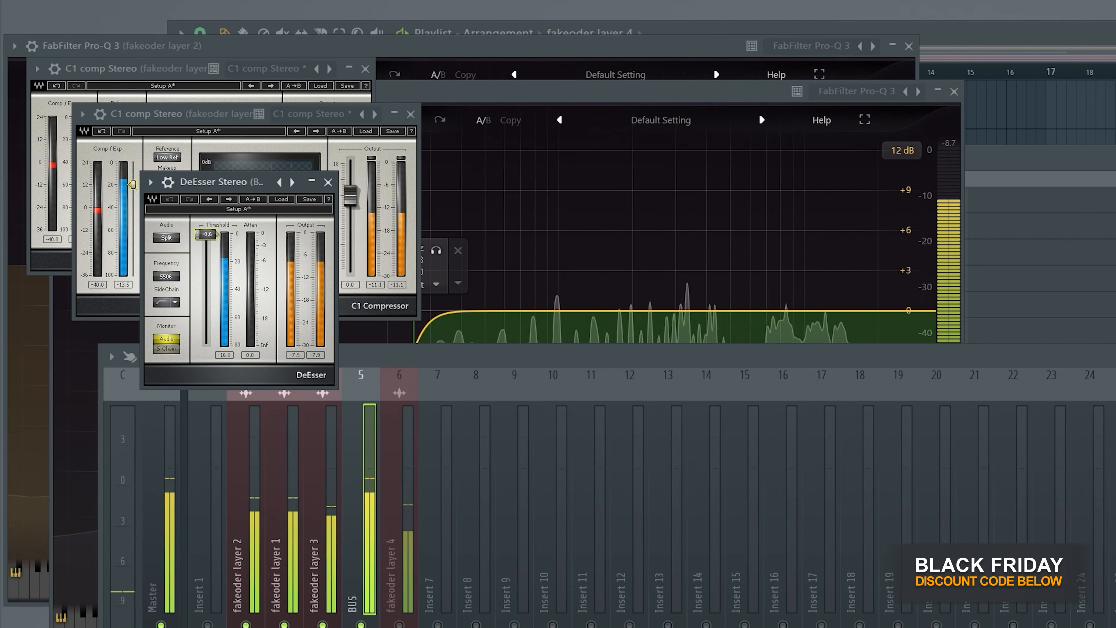
drag(207, 246, 207, 265)
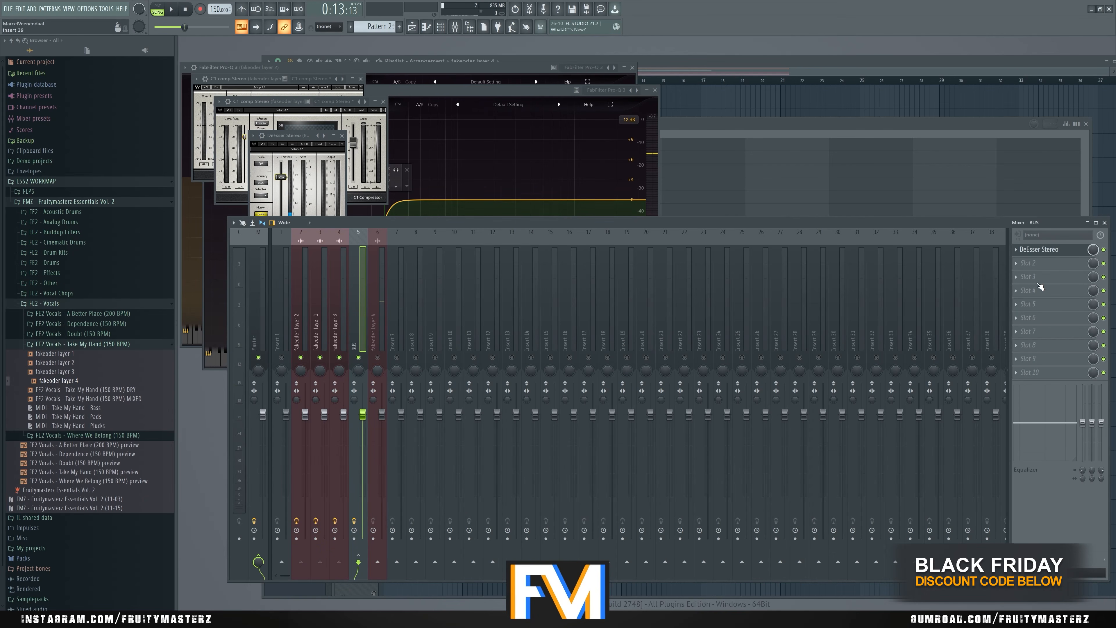
- Load FabFilter Pro-Q 3 after the de-esser on BUS and add a bell boost of about 0.7 dB near 9.1 kHz
click(1054, 264)
click(726, 385)
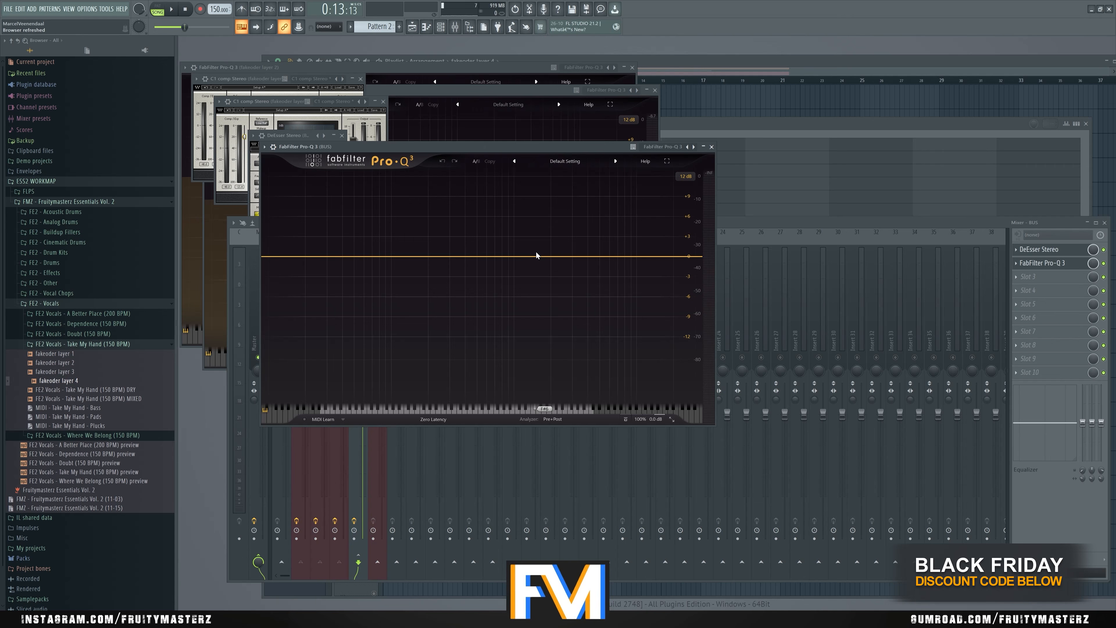
key(space)
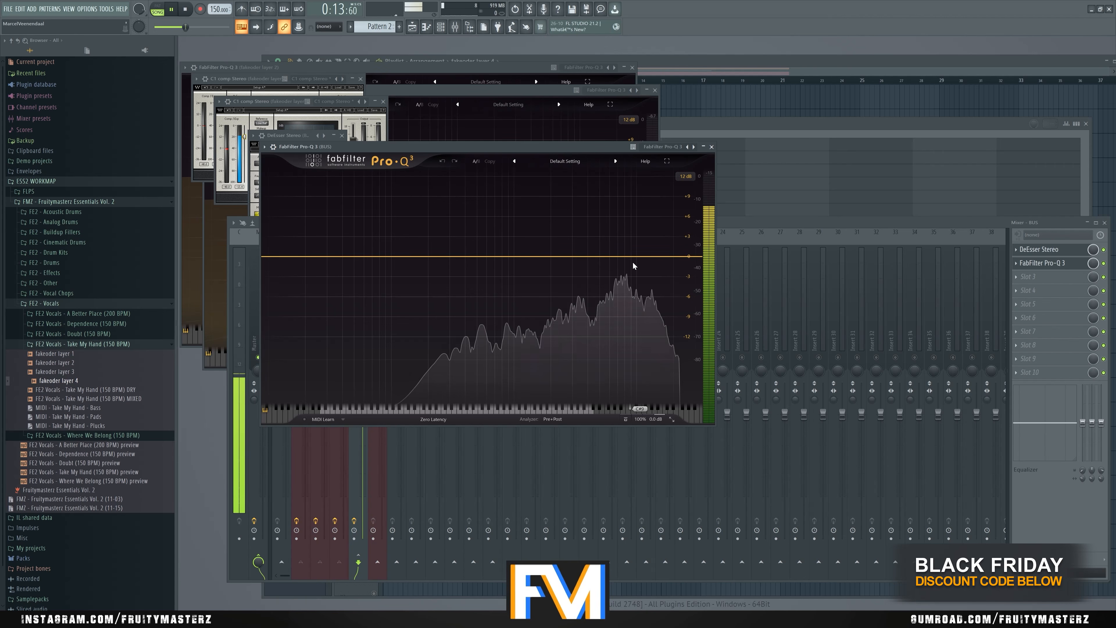
mouse_move(641, 258)
mouse_down()
mouse_move(638, 243)
mouse_move(643, 256)
mouse_move(620, 253)
mouse_move(634, 251)
mouse_up()
key(space)
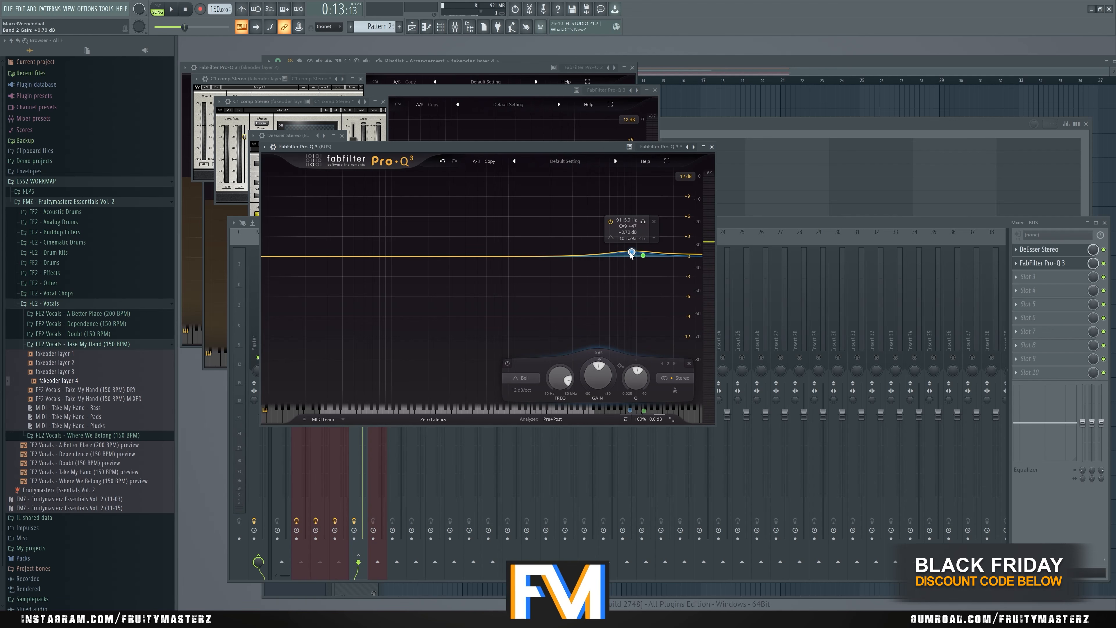
key(space)
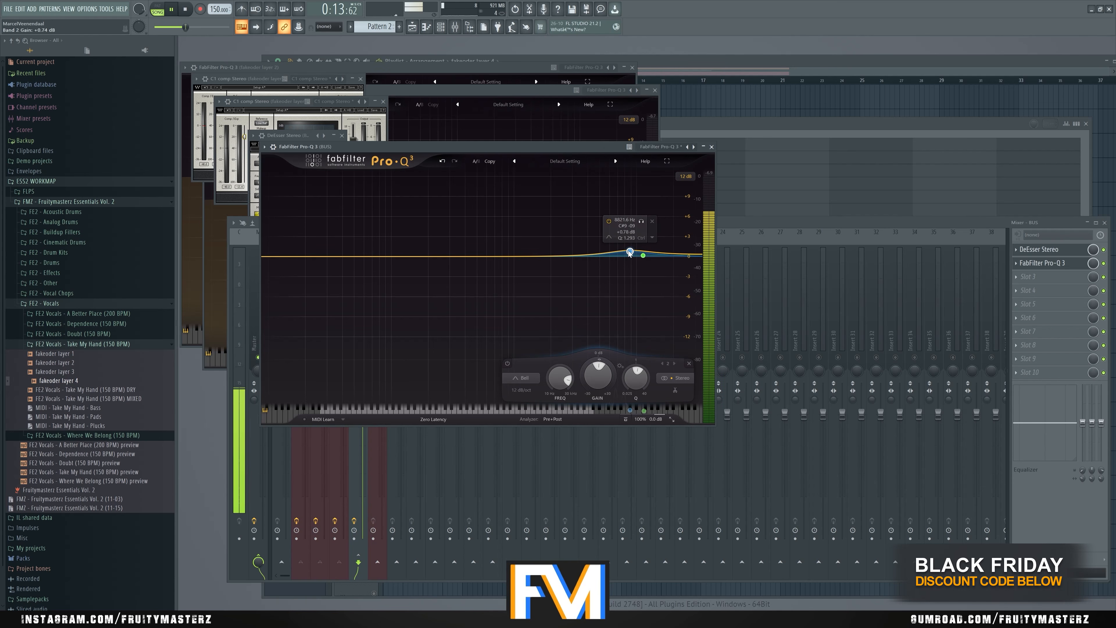
- Move the boosted bell on BUS up to about 12.2 kHz and flatten its gain to about 0 dB while listening
mouse_move(630, 252)
mouse_down()
mouse_move(639, 224)
mouse_move(653, 223)
mouse_move(648, 257)
mouse_up()
click(641, 219)
key(space)
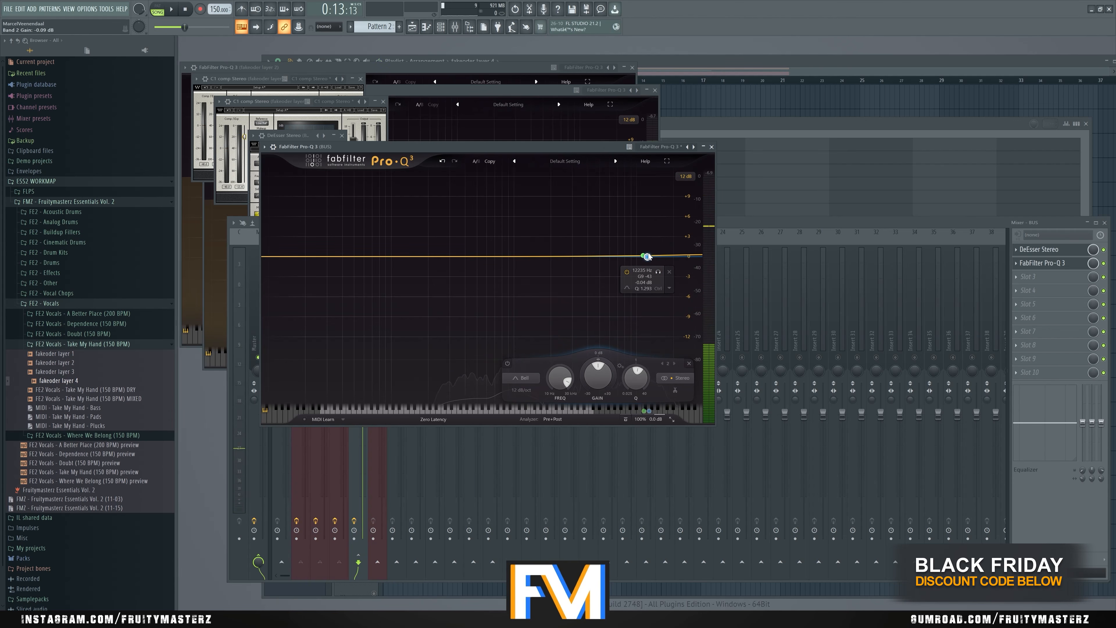
- Make the 12.2 kHz bell on BUS dynamic with a range of about -5.7 dB and listen to it
right_click(648, 257)
click(655, 269)
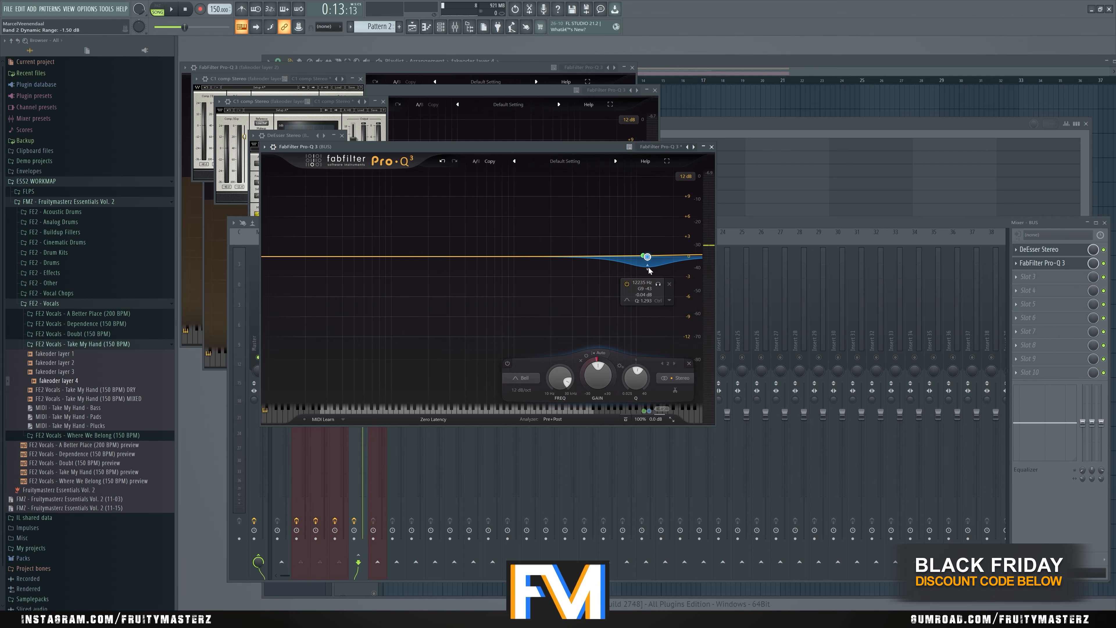
drag(647, 269, 646, 299)
key(space)
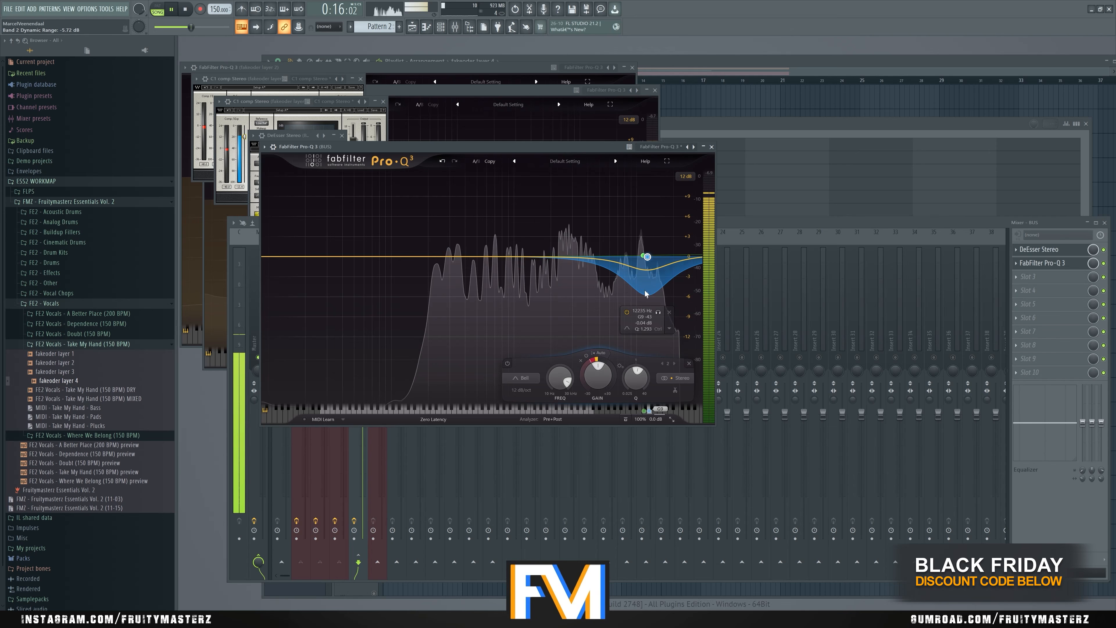
key(space)
- Bypass the 12.2 kHz dynamic band, play the vocals to compare, and re-enable the band
click(627, 311)
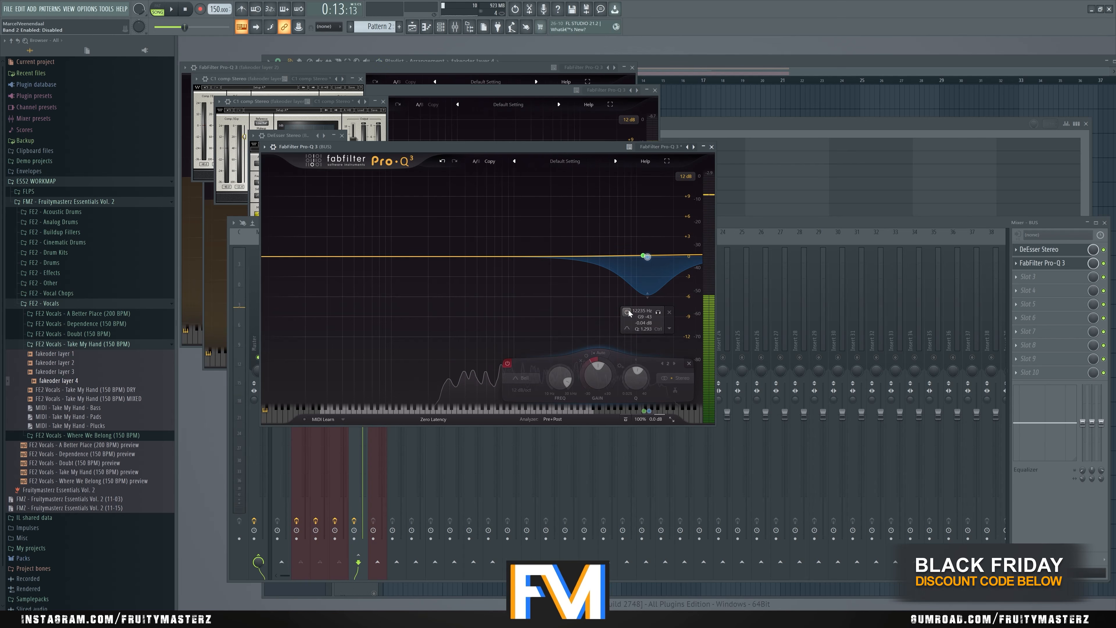
key(space)
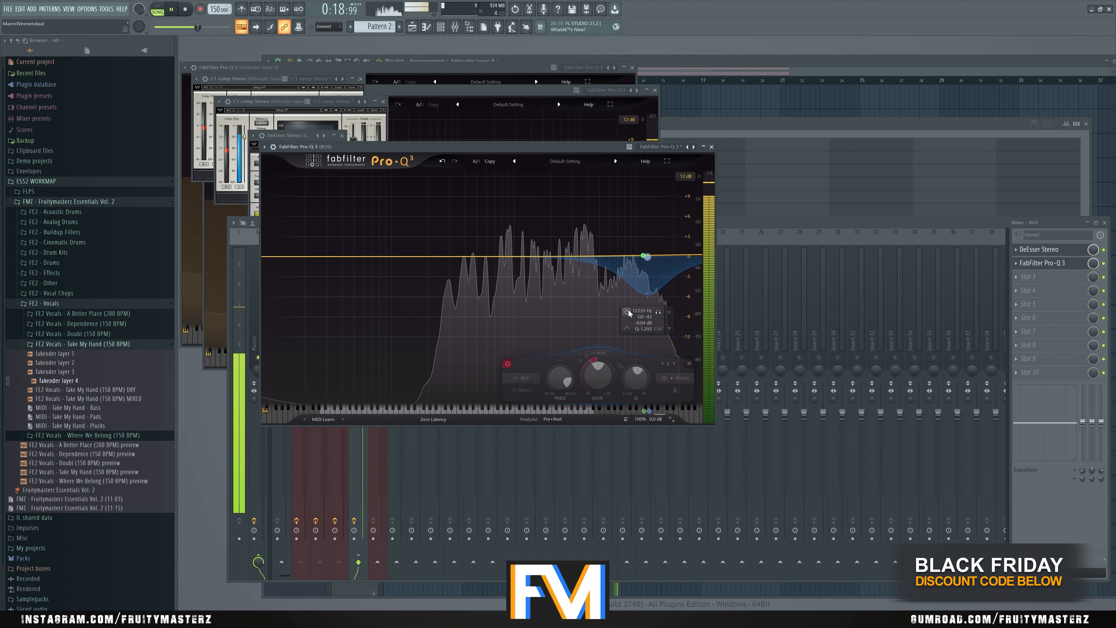
key(space)
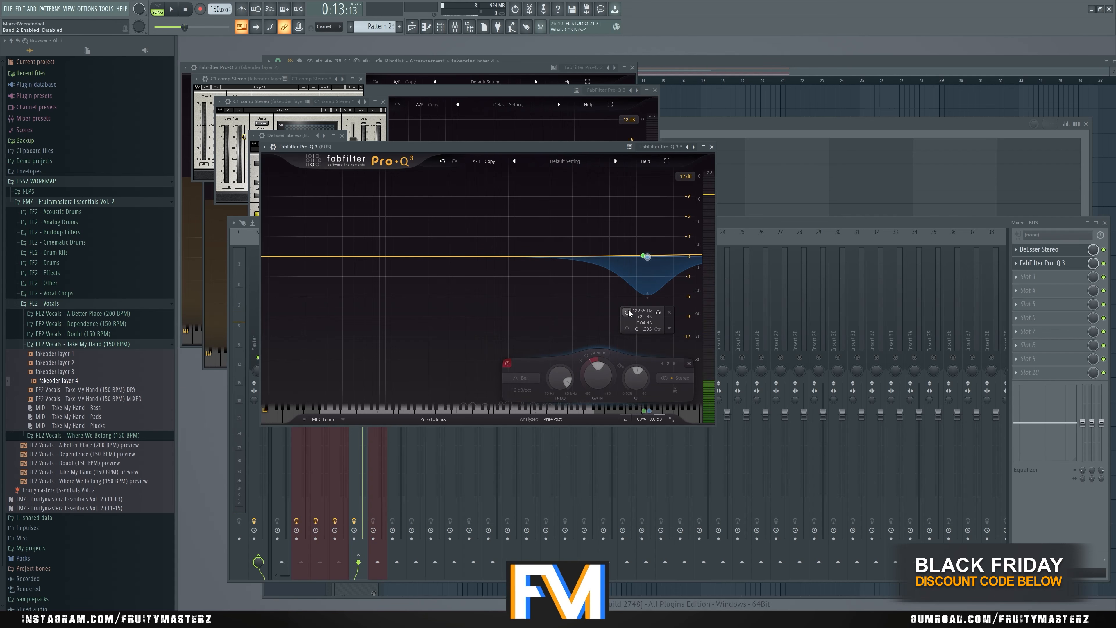
click(627, 313)
- Add a bell near 900 Hz on BUS and make it dynamic with a range of about -3.4 dB
click(500, 255)
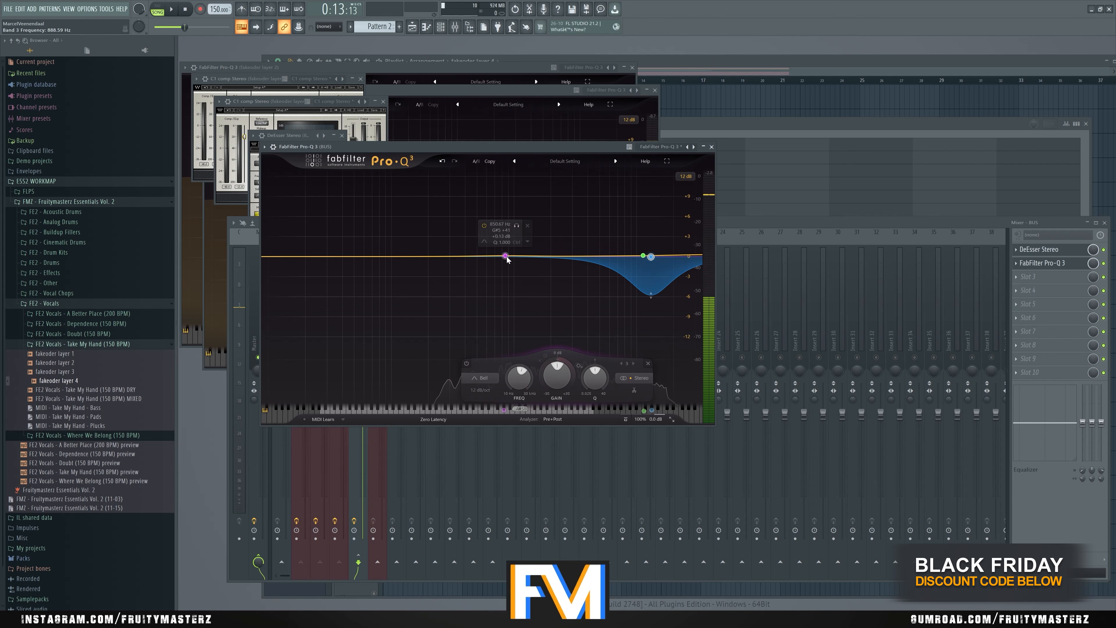
drag(508, 224, 513, 278)
key(space)
key(space)
right_click(510, 256)
click(527, 277)
key(space)
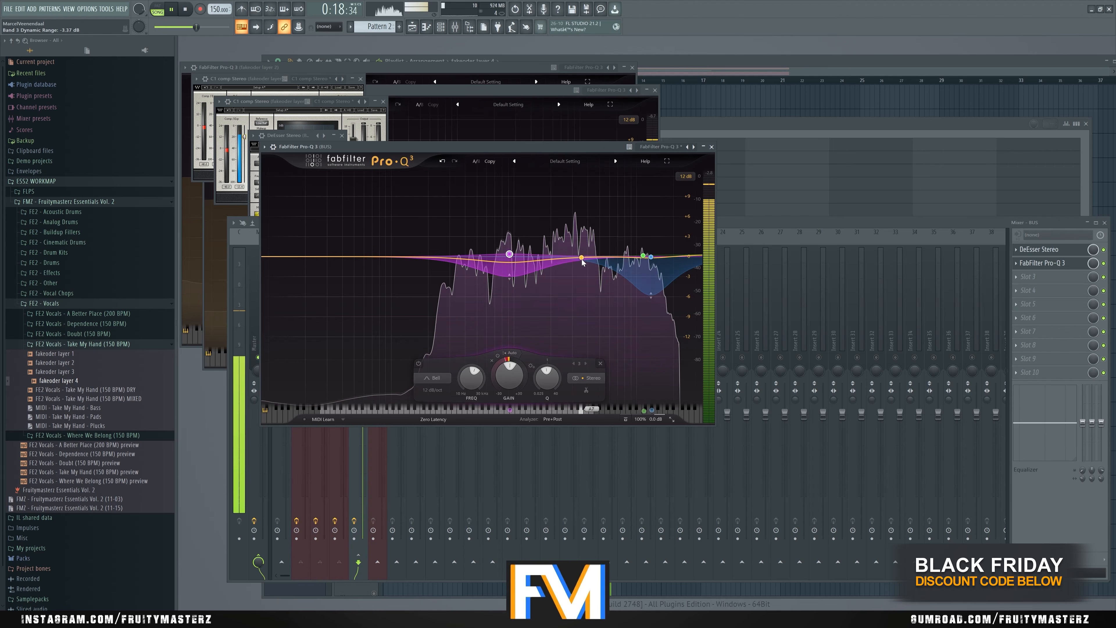
key(space)
- Add a dynamic bell near 3.3 kHz with about 0.8 dB gain and shift the high dynamic band to about 12.4 kHz at 0 dB
drag(583, 260, 577, 251)
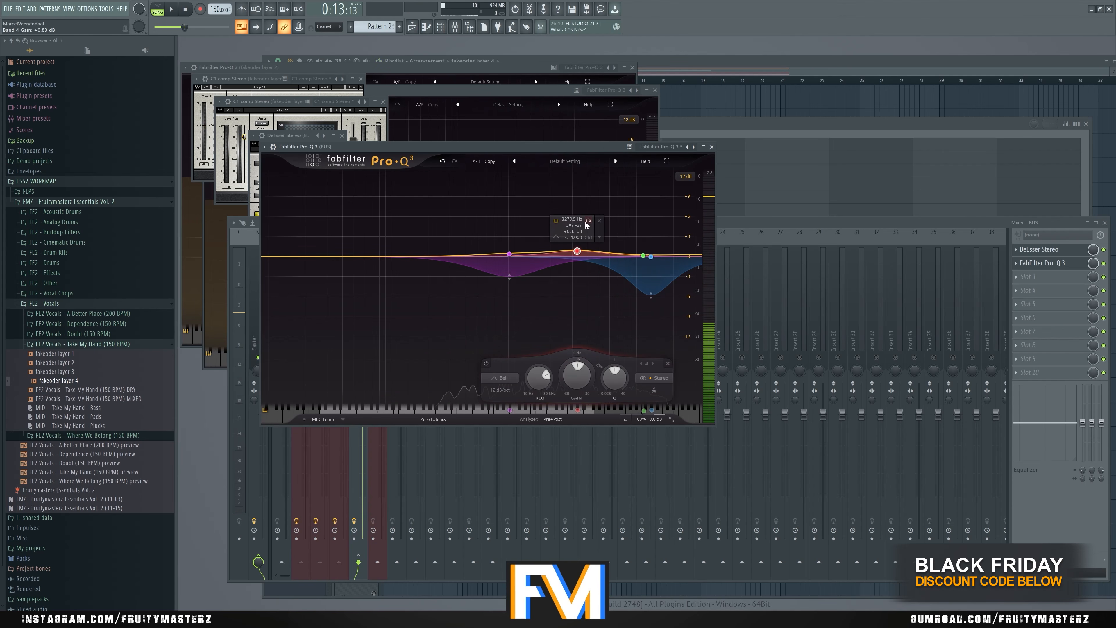
drag(651, 257, 649, 256)
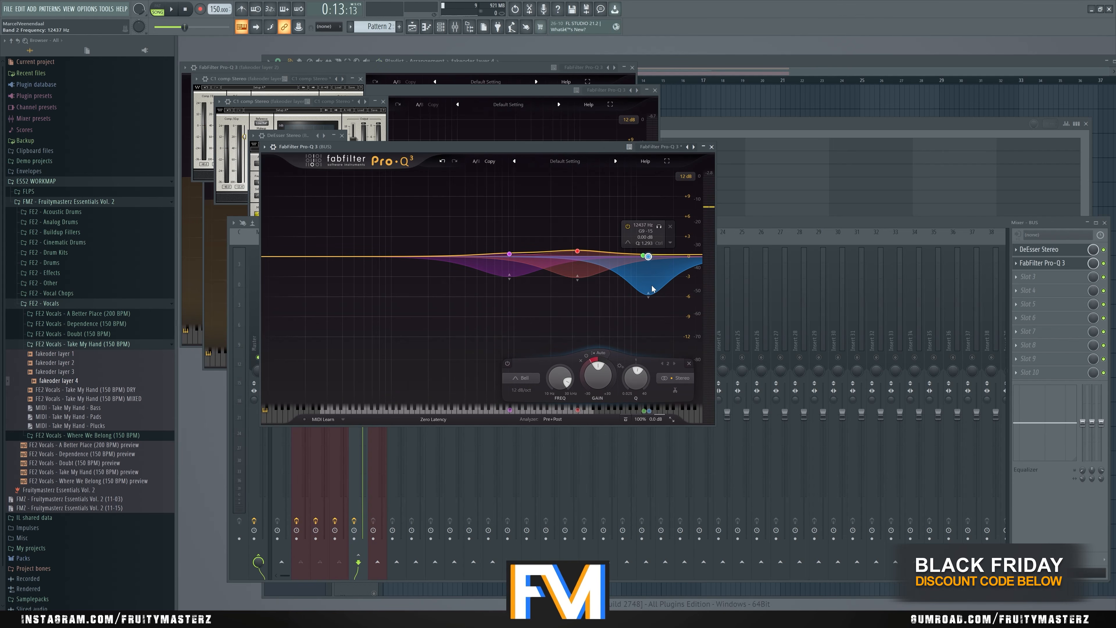
click(381, 361)
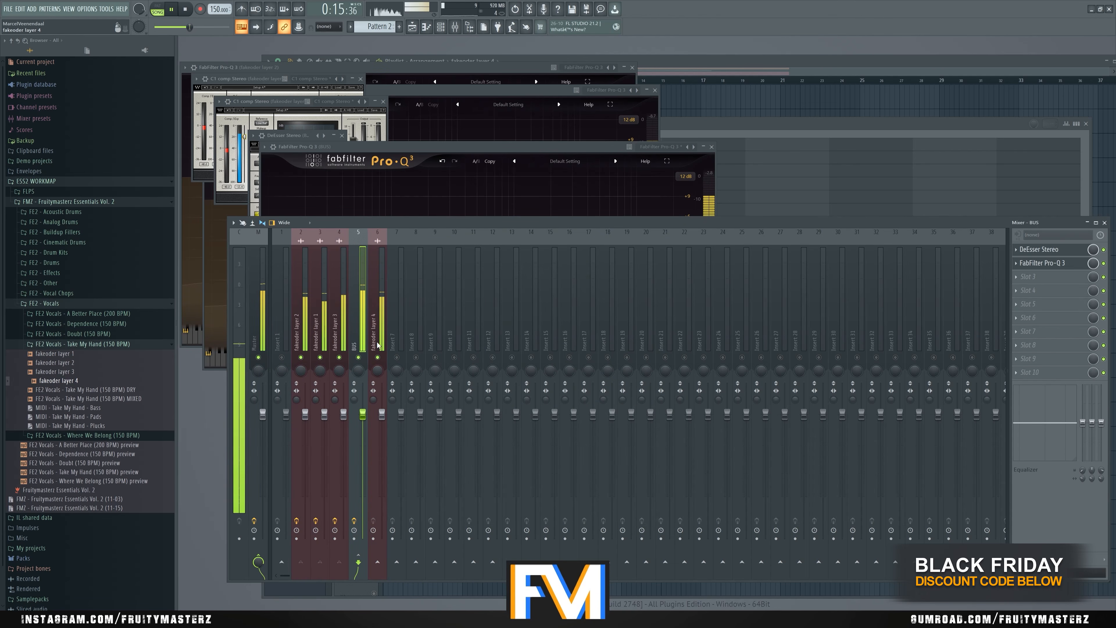
key(space)
- Load C1 comp Stereo and Little AlterBoy on fakeoder layer 4, placing Little AlterBoy before the compressor
click(381, 344)
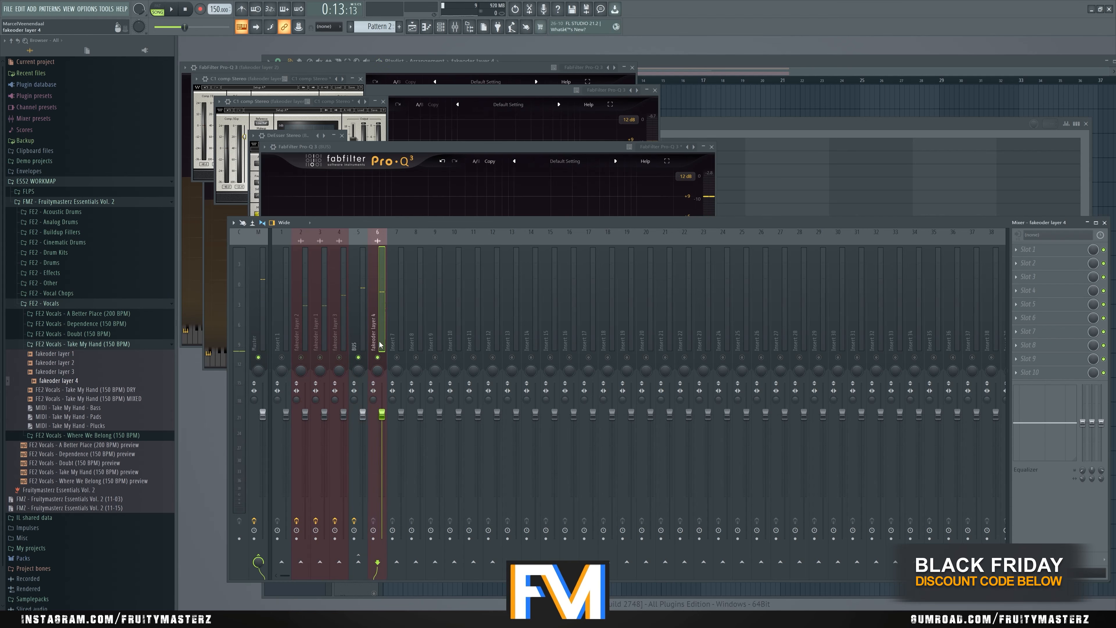
click(1018, 259)
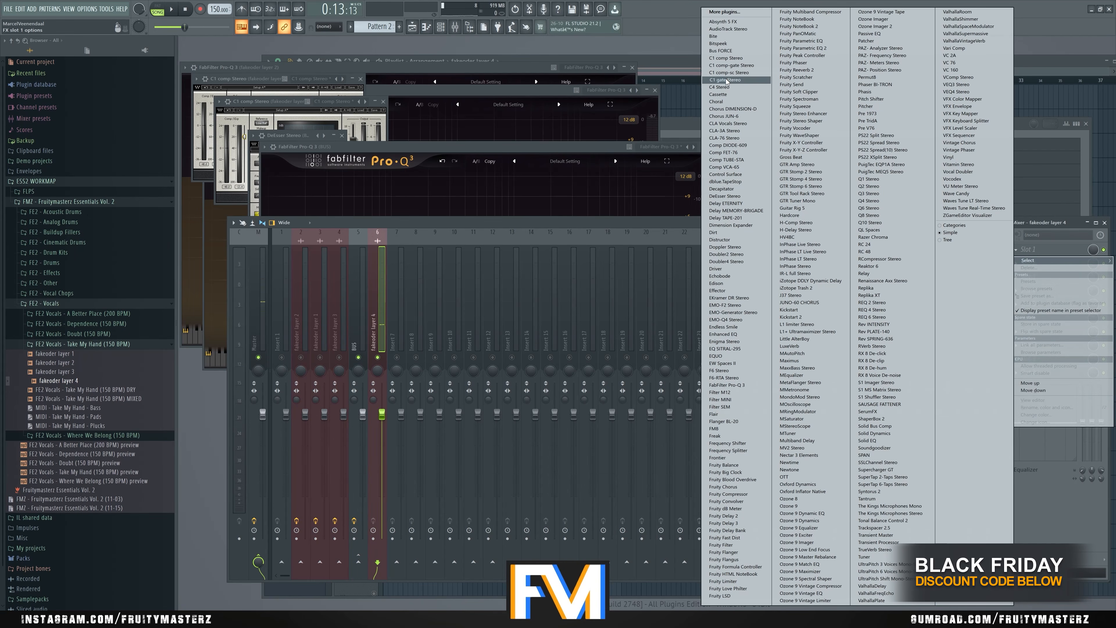
click(727, 59)
click(1028, 263)
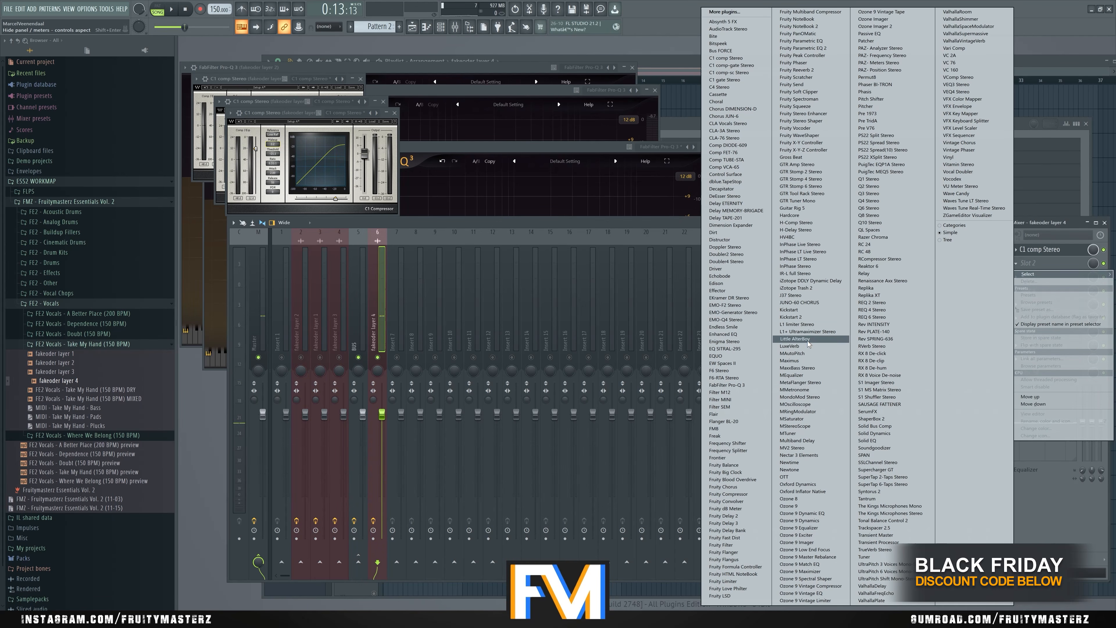
click(797, 339)
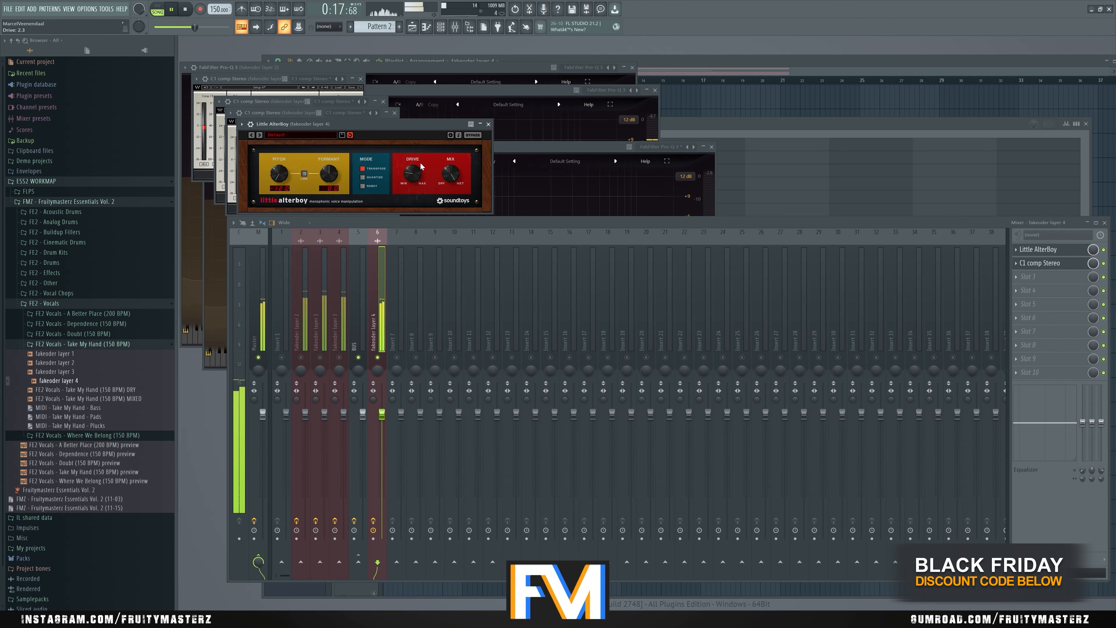
- Set Little AlterBoy's formant to 0.0 semitones while auditioning fakeoder layer 4 with its effects on and off
drag(412, 125, 478, 138)
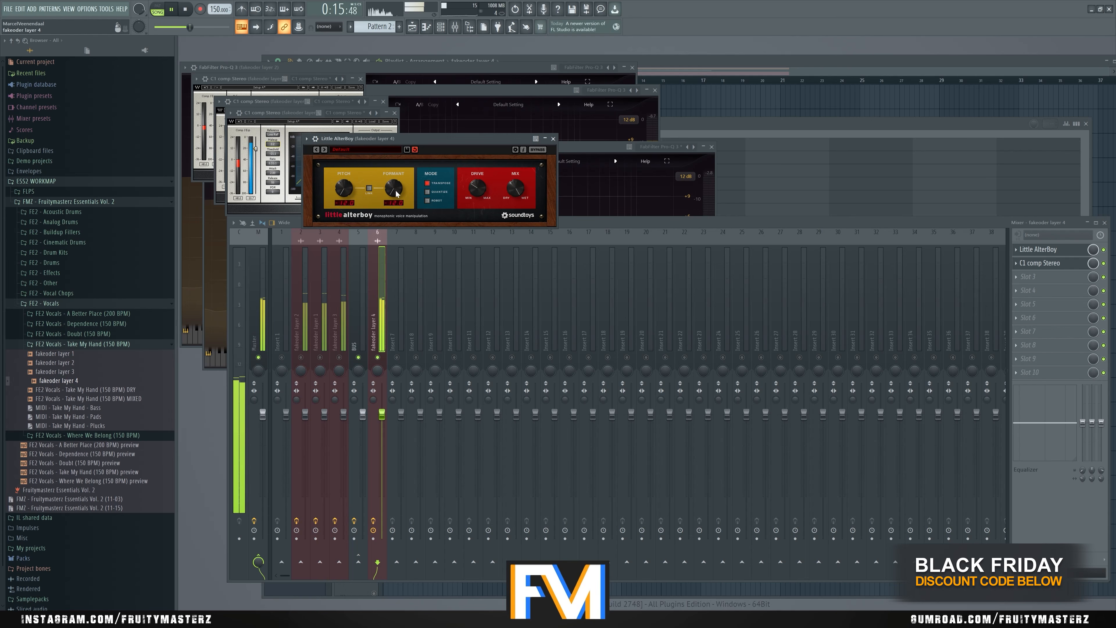
mouse_move(409, 176)
mouse_down()
mouse_move(409, 153)
mouse_move(406, 168)
mouse_up()
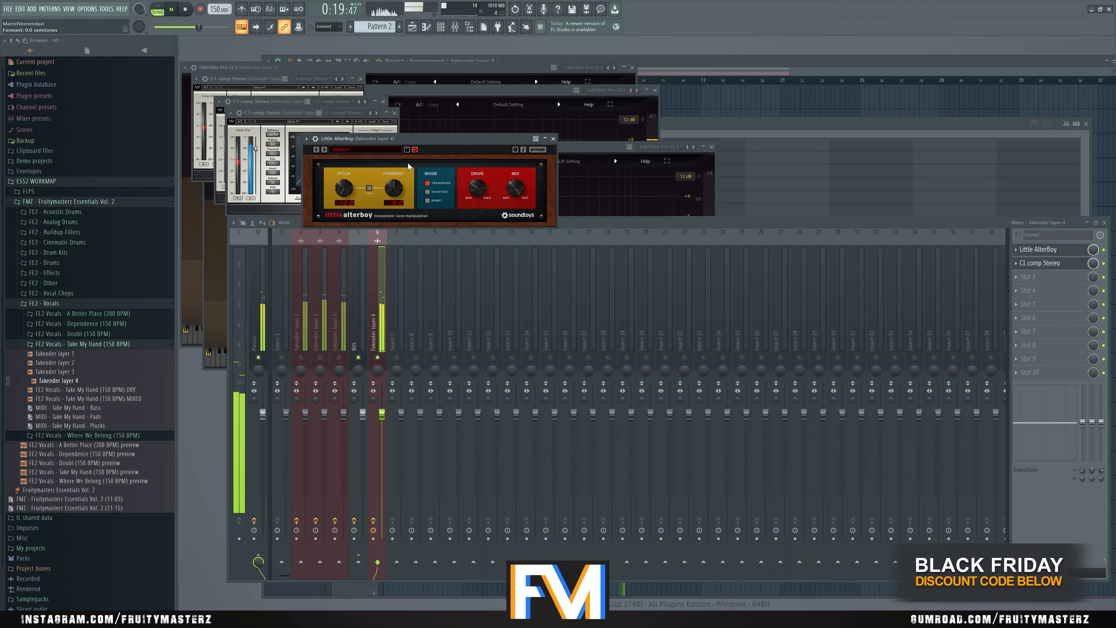
drag(425, 141, 436, 141)
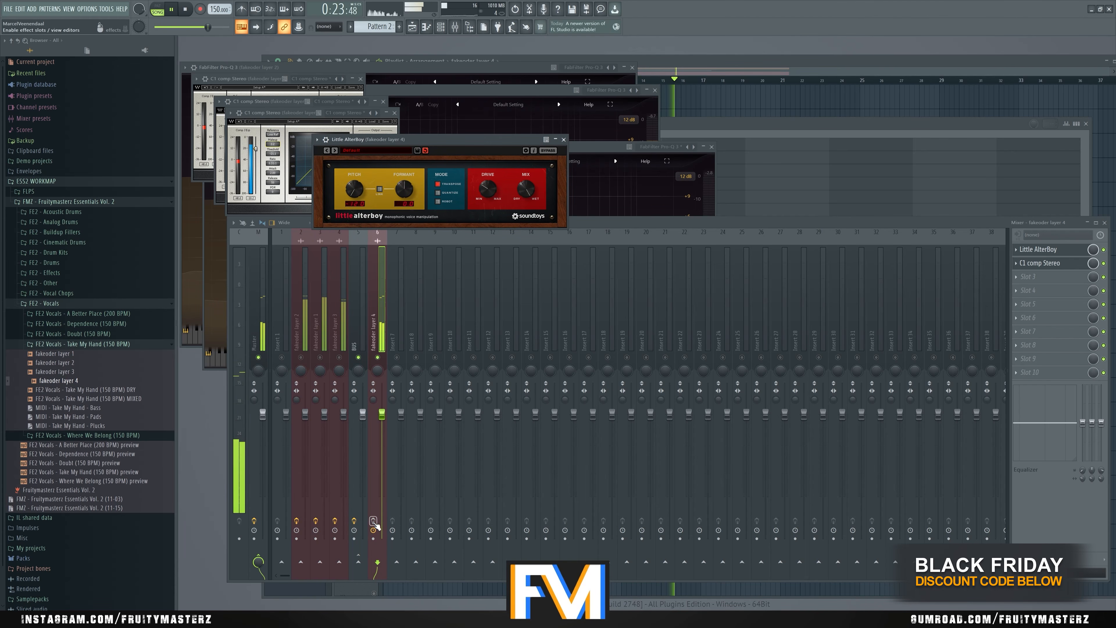
click(385, 322)
key(space)
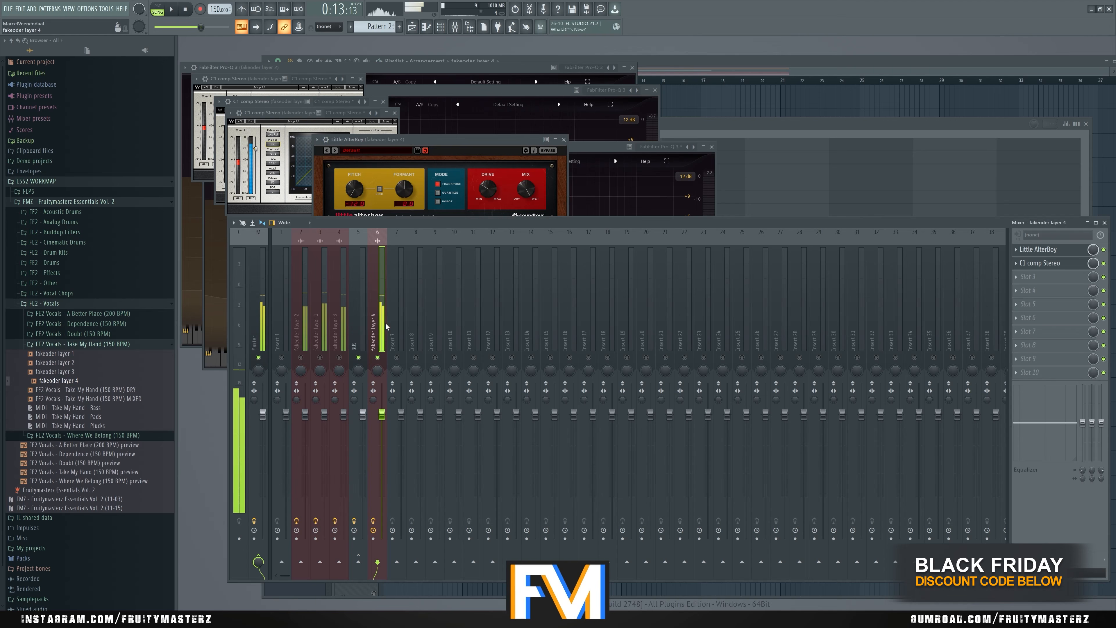
- Load Oxford Inflator Native after the compressor on fakeoder layer 4 and set its effect to 100 %
click(1044, 279)
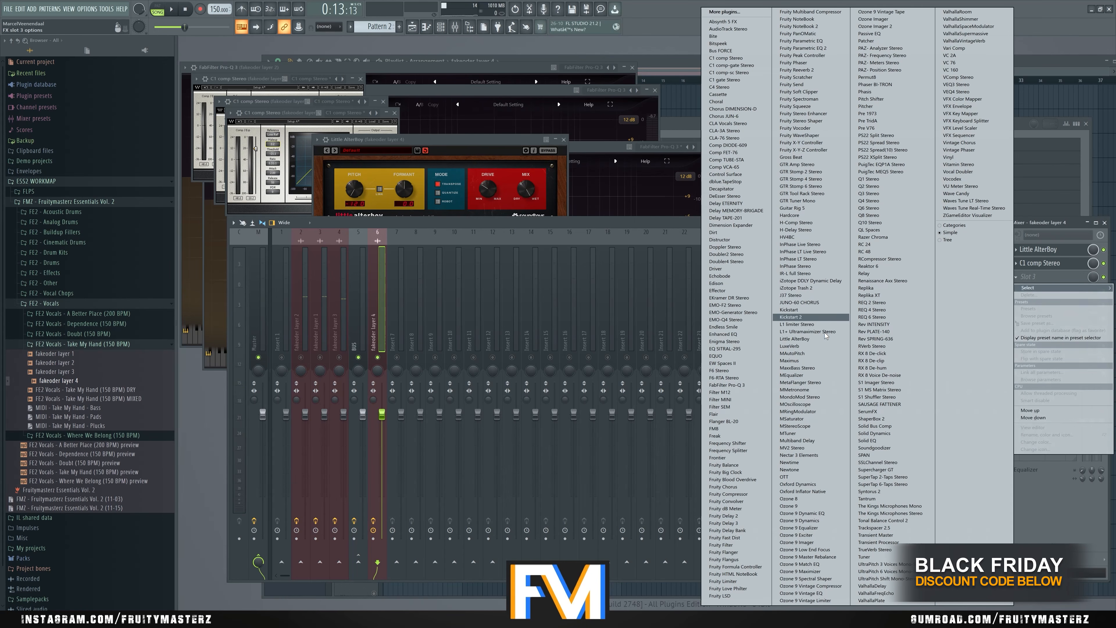
click(801, 491)
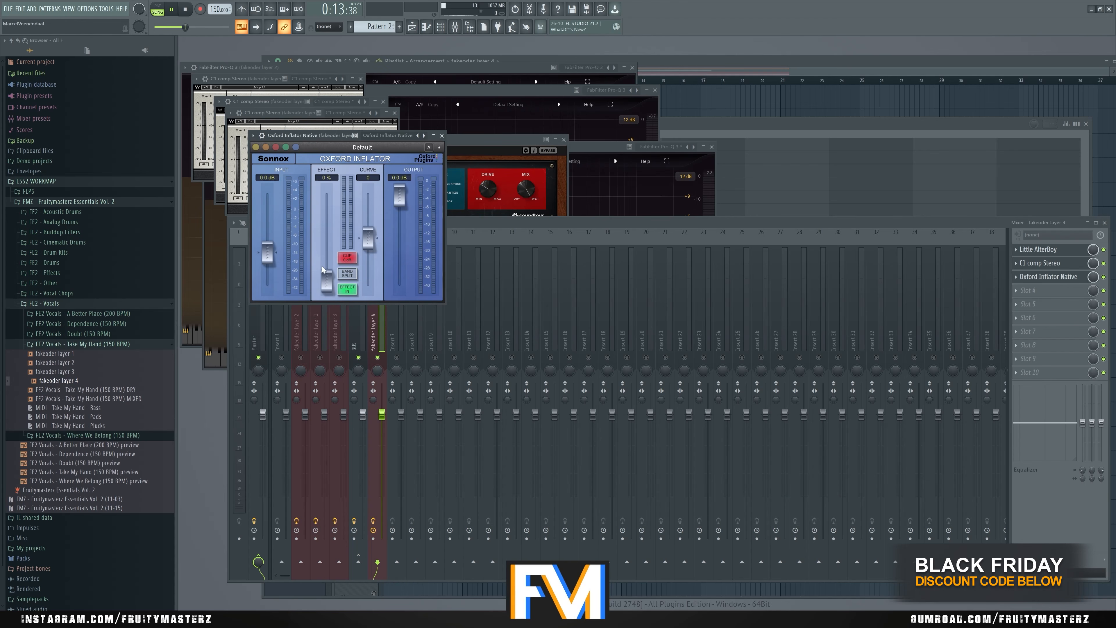
drag(322, 266, 326, 211)
- Raise the Inflator's input to about 8.3 dB and lower its output to about -7.1 dB during playback
drag(399, 194, 401, 204)
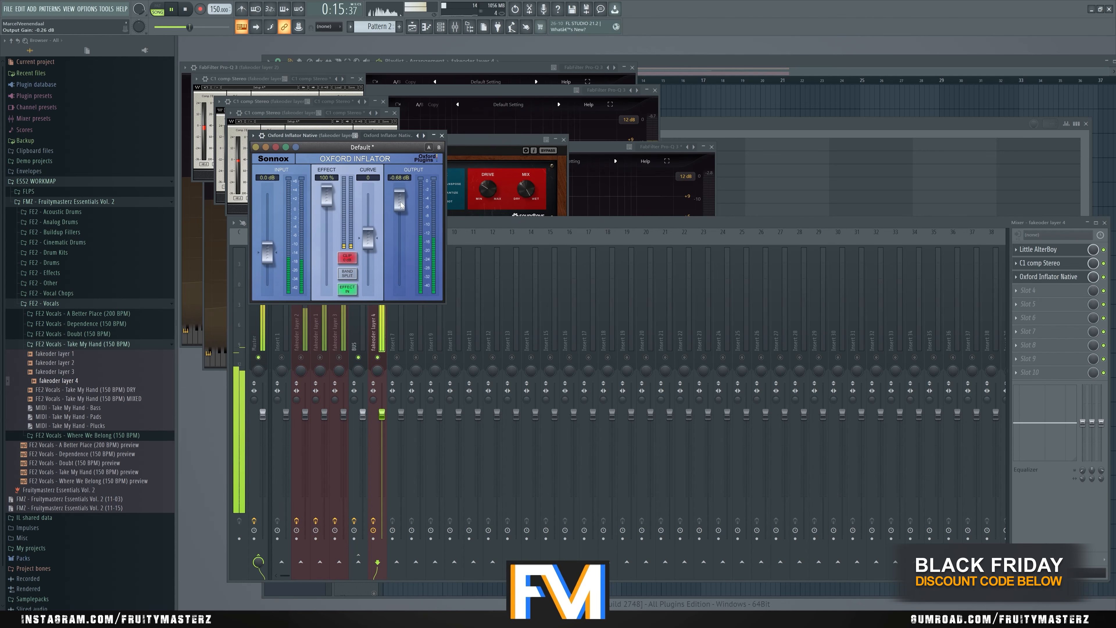
drag(267, 251, 270, 214)
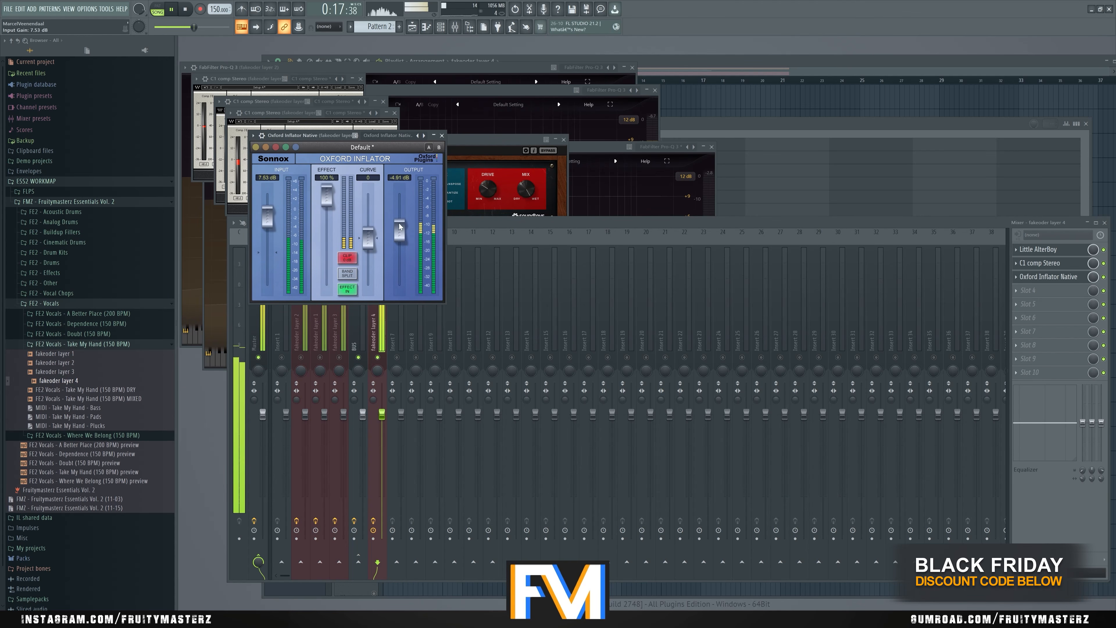
drag(398, 224, 400, 249)
drag(267, 215, 267, 212)
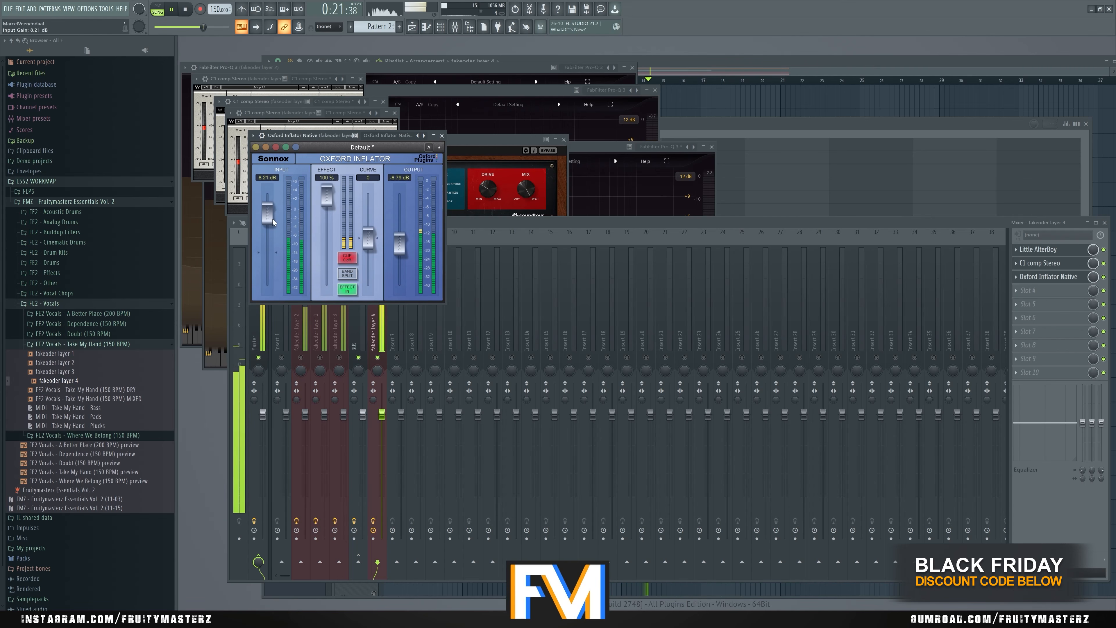
drag(399, 245, 400, 247)
click(467, 221)
key(space)
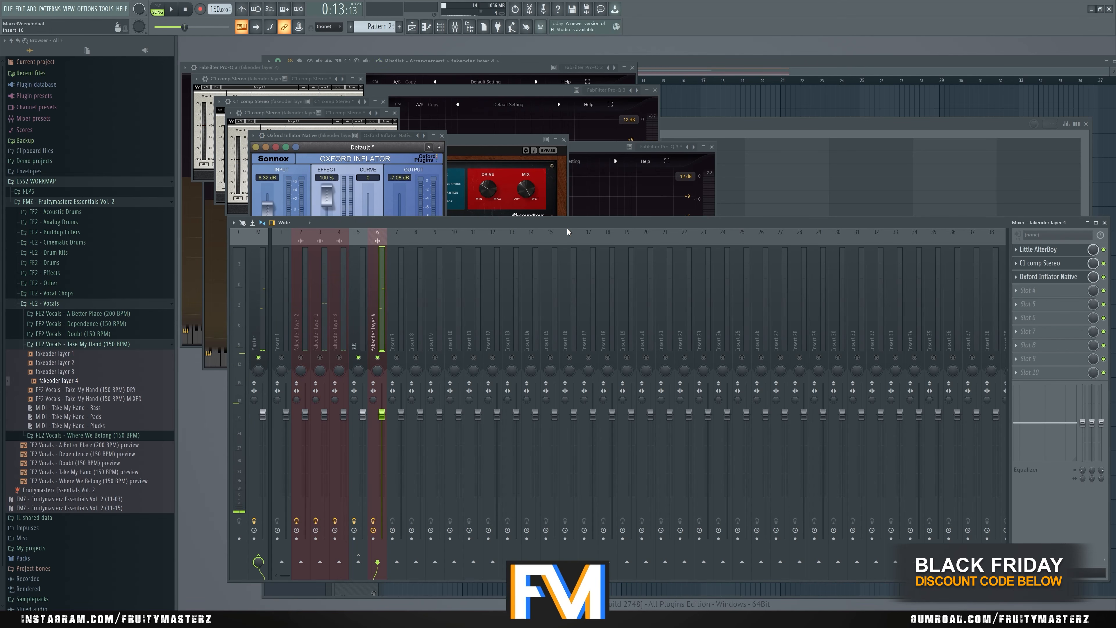
- Reopen Little AlterBoy and play fakeoder layer 4 with its effects bypassed to compare the sound
click(1050, 250)
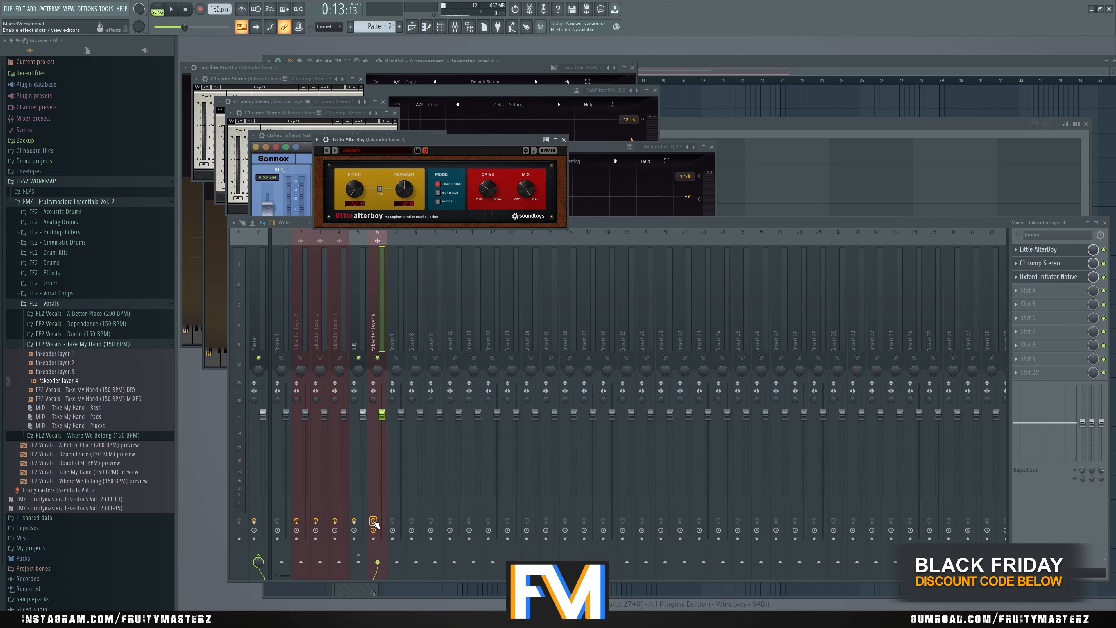
key(space)
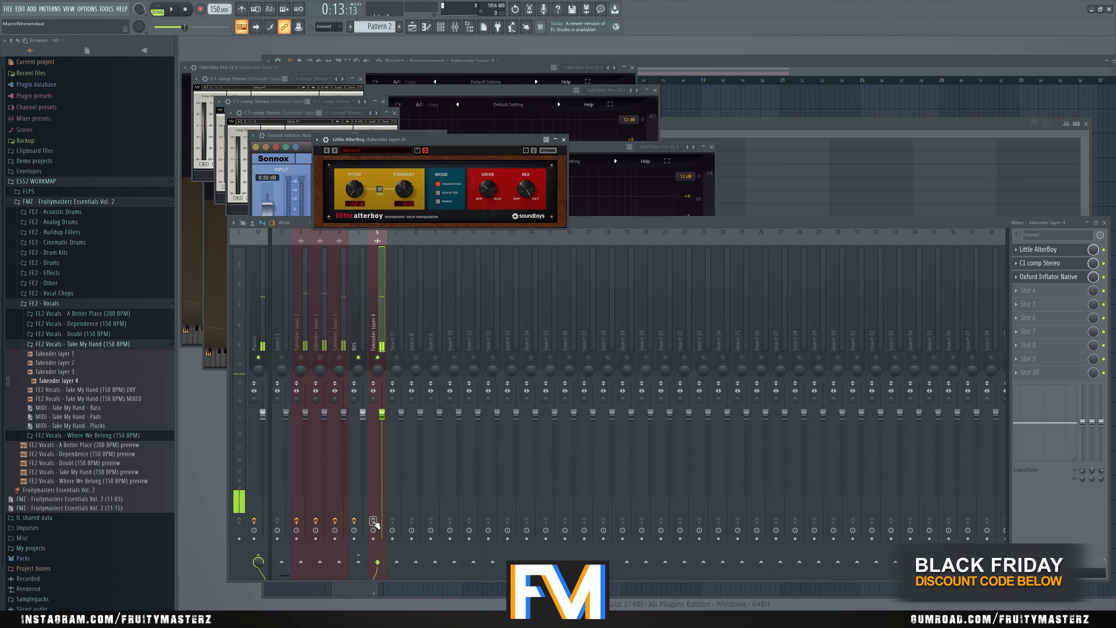
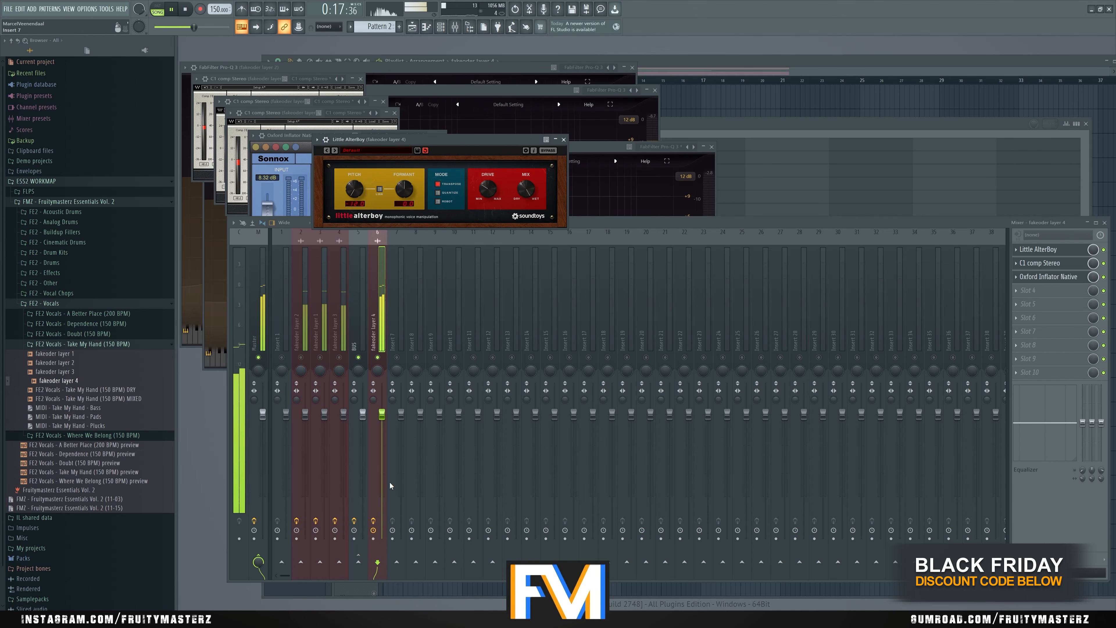
- Unsolo fakeoder layer 4 and lower its Oxford Inflator output to about -9.4 dB while all layers play
key(space)
key(space)
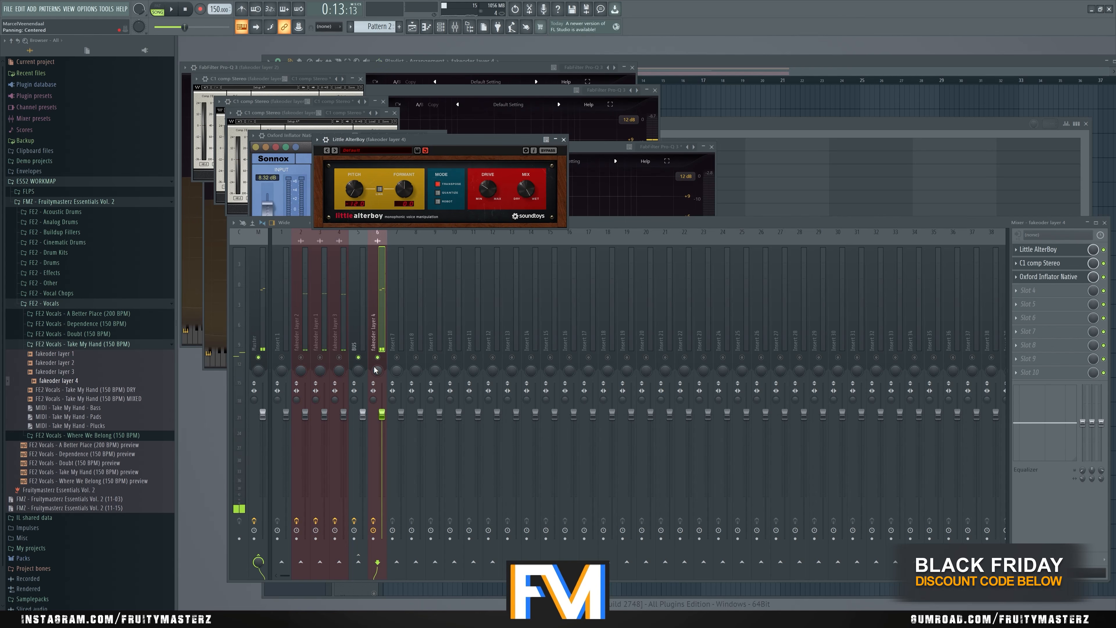
right_click(378, 358)
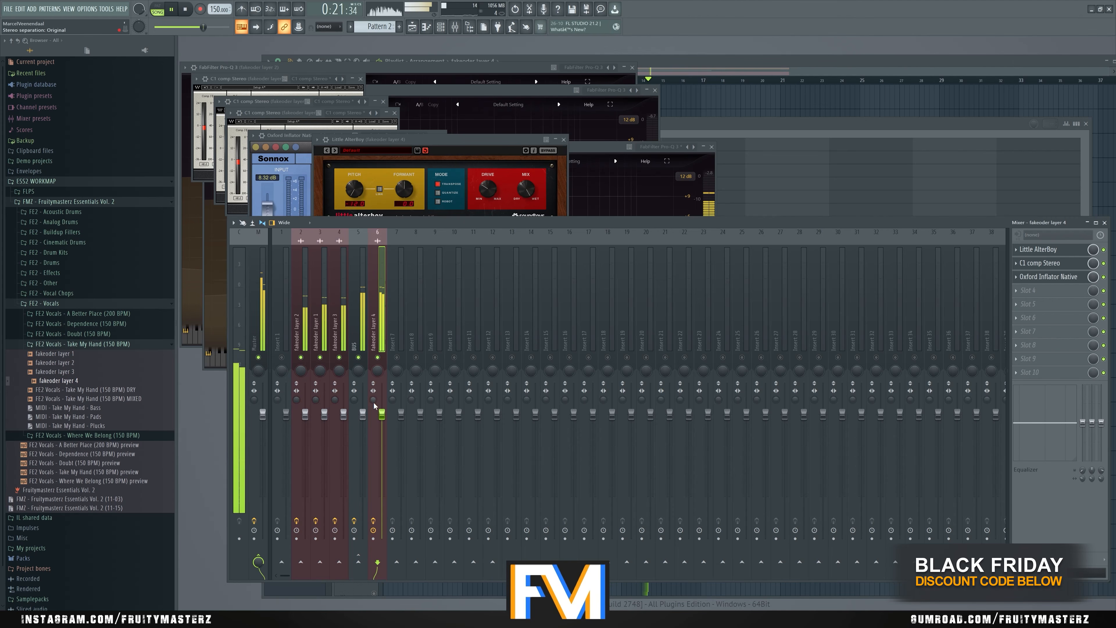
click(1055, 276)
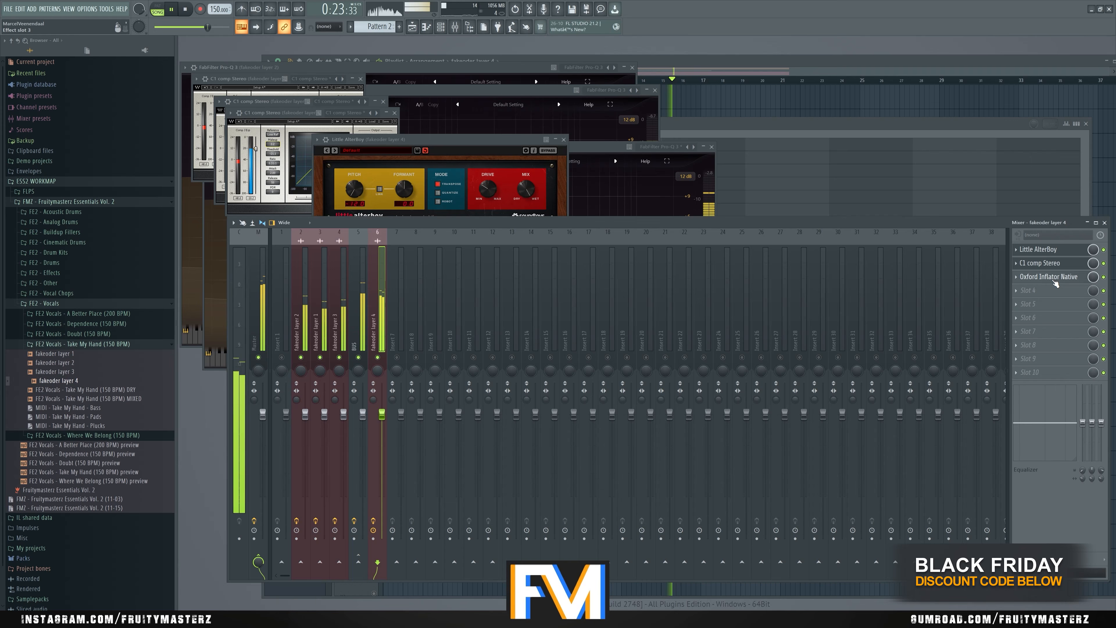
drag(405, 249, 400, 262)
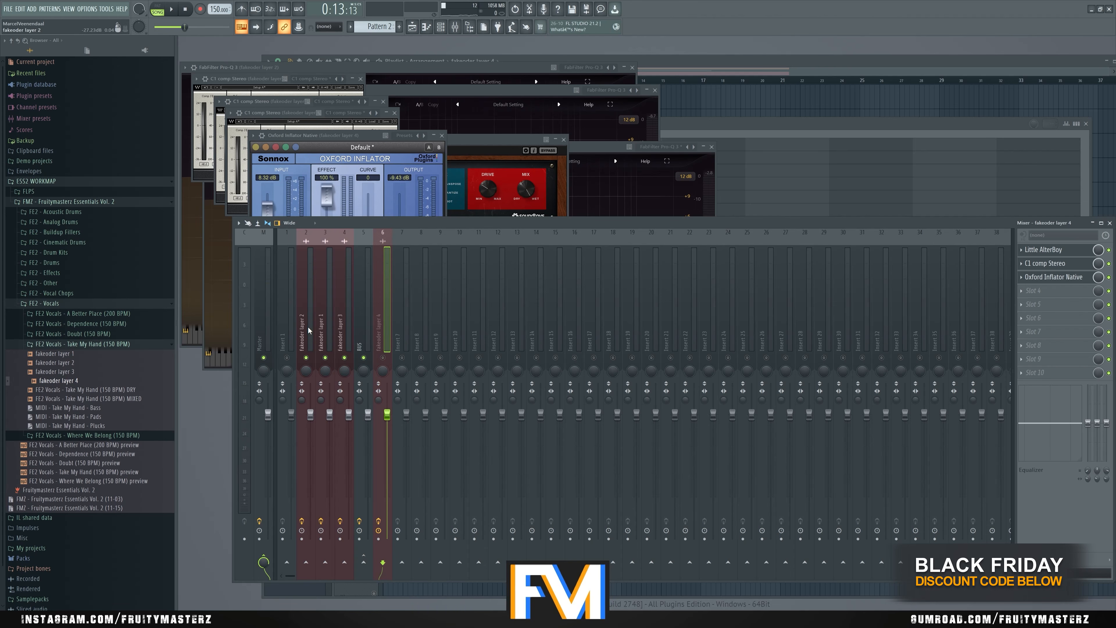
- Load Replika after FabFilter Pro-Q 3 on the BUS and switch its stereo mode to Ping Pong
click(344, 329)
key(space)
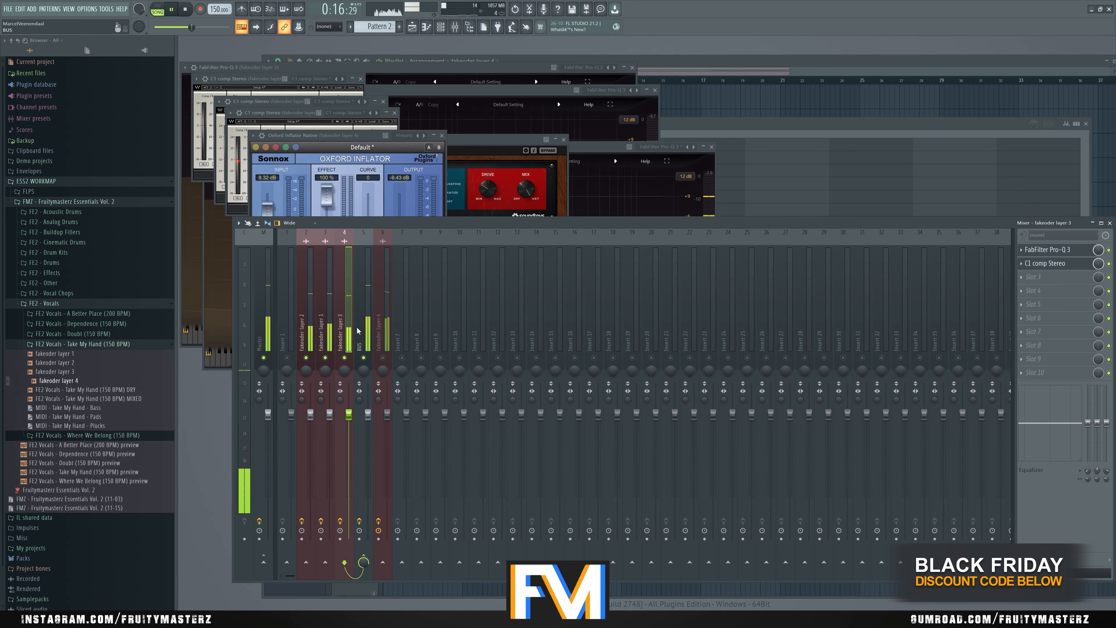
key(space)
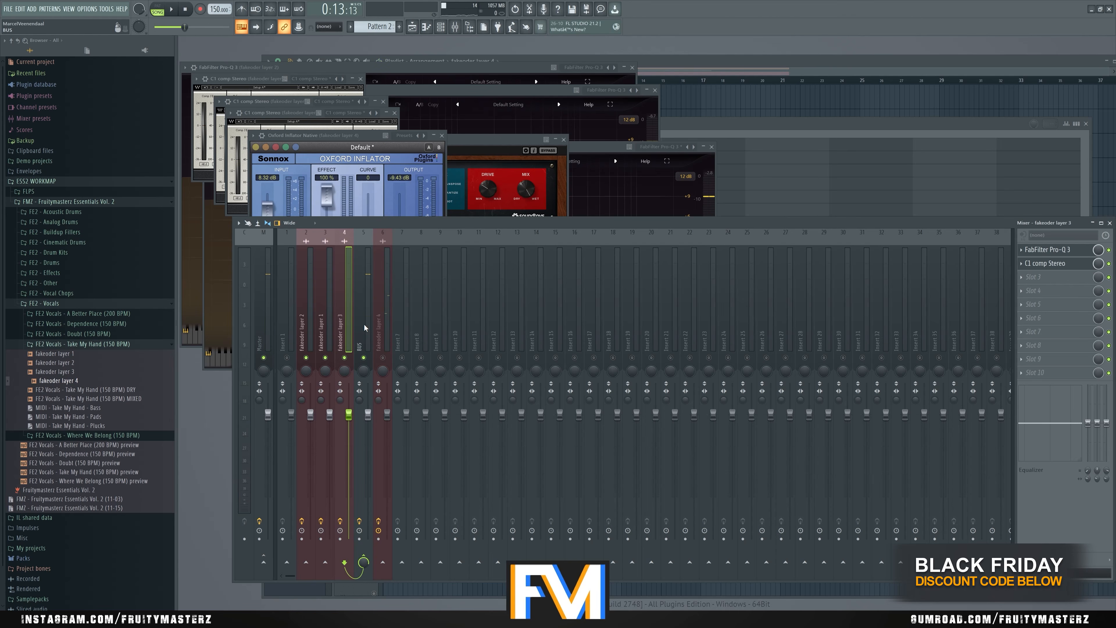
click(364, 325)
click(1041, 279)
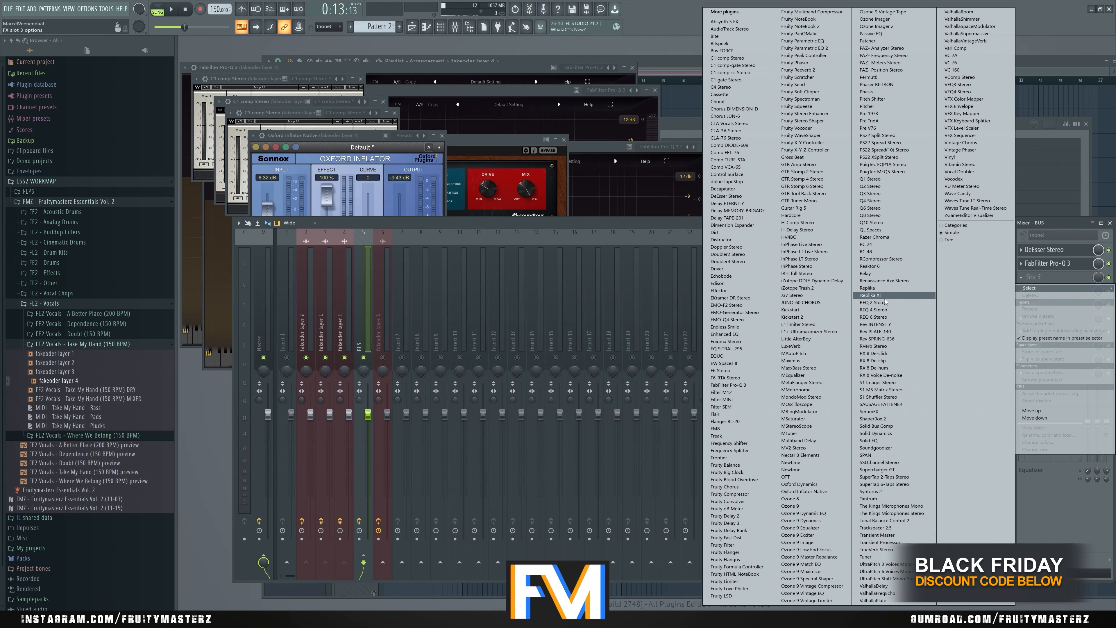
click(868, 288)
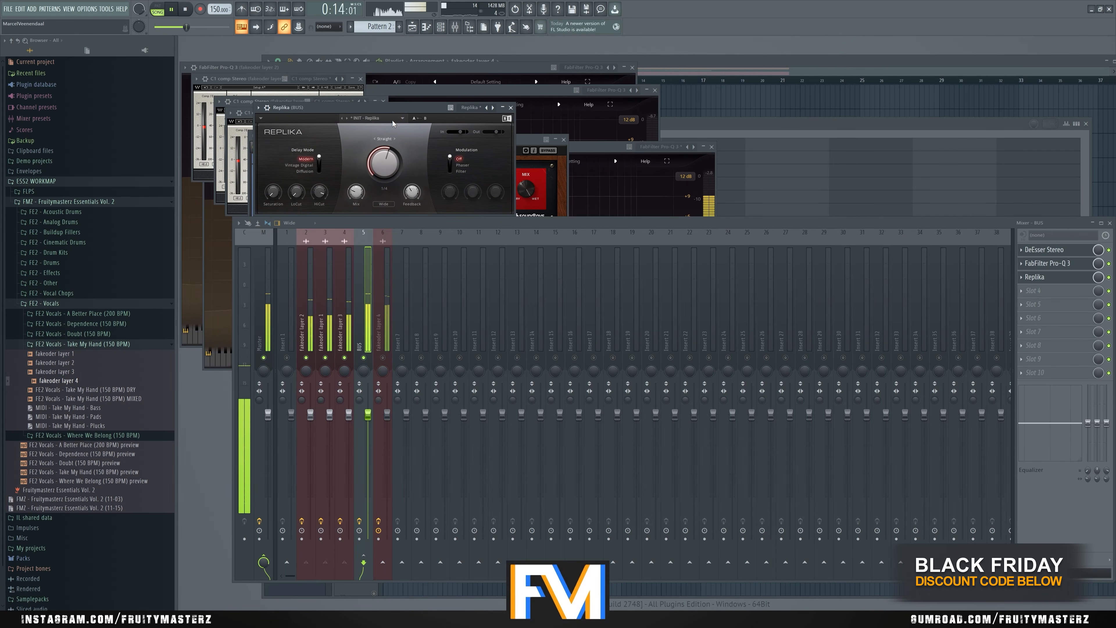
click(381, 204)
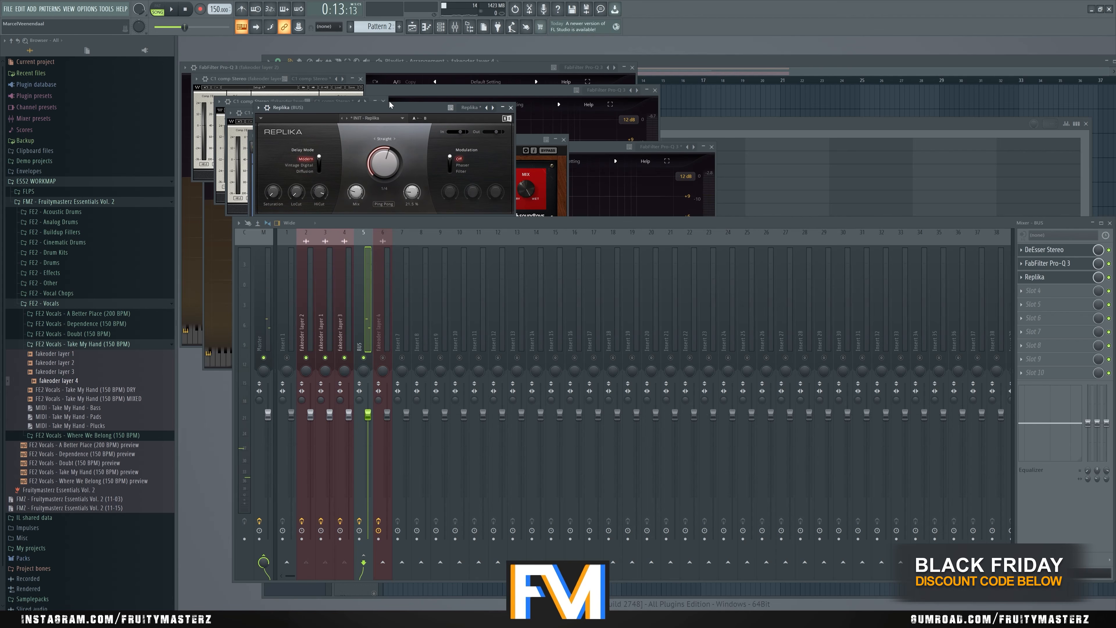
- Adjust Replika's low cut, high cut and mix on the BUS during playback
drag(389, 105, 408, 109)
key(space)
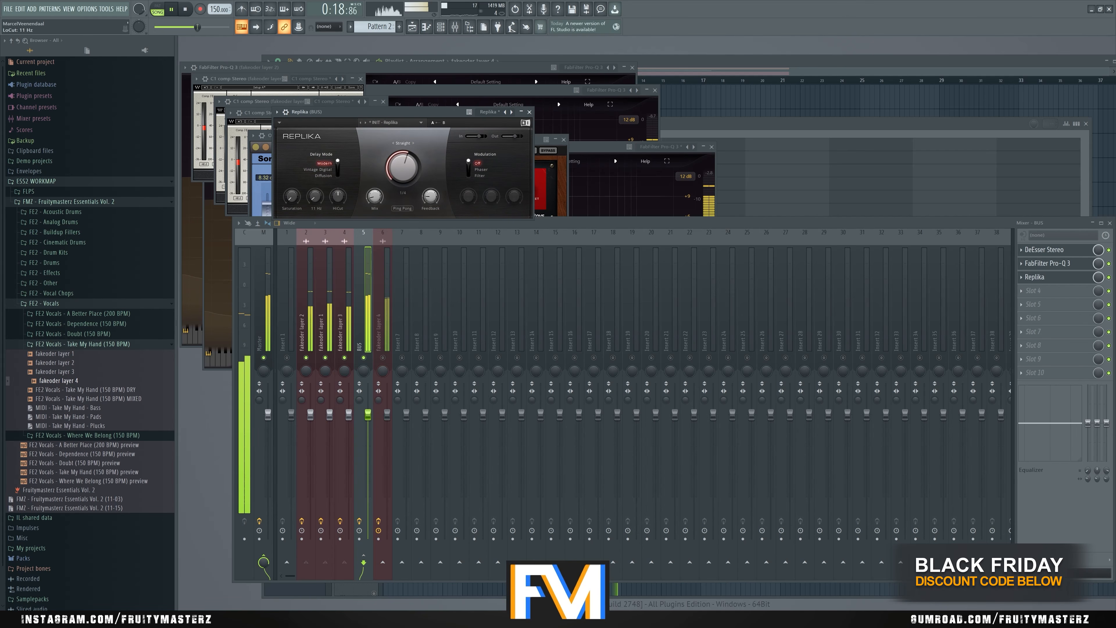
drag(315, 197, 316, 184)
drag(374, 196, 374, 199)
drag(421, 113, 452, 115)
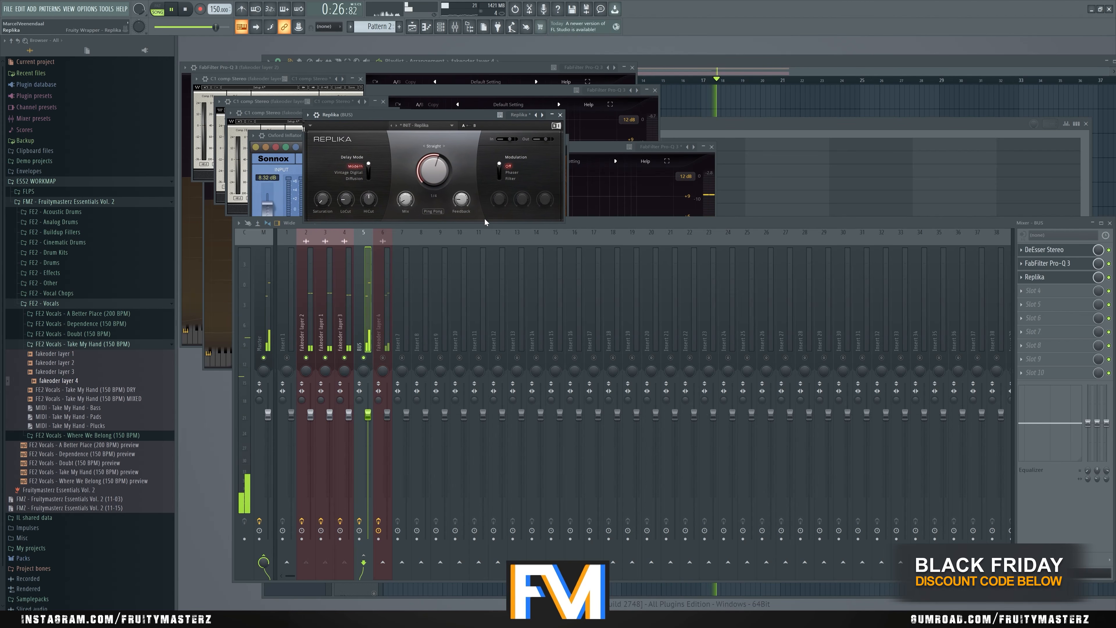
key(space)
drag(369, 199, 369, 216)
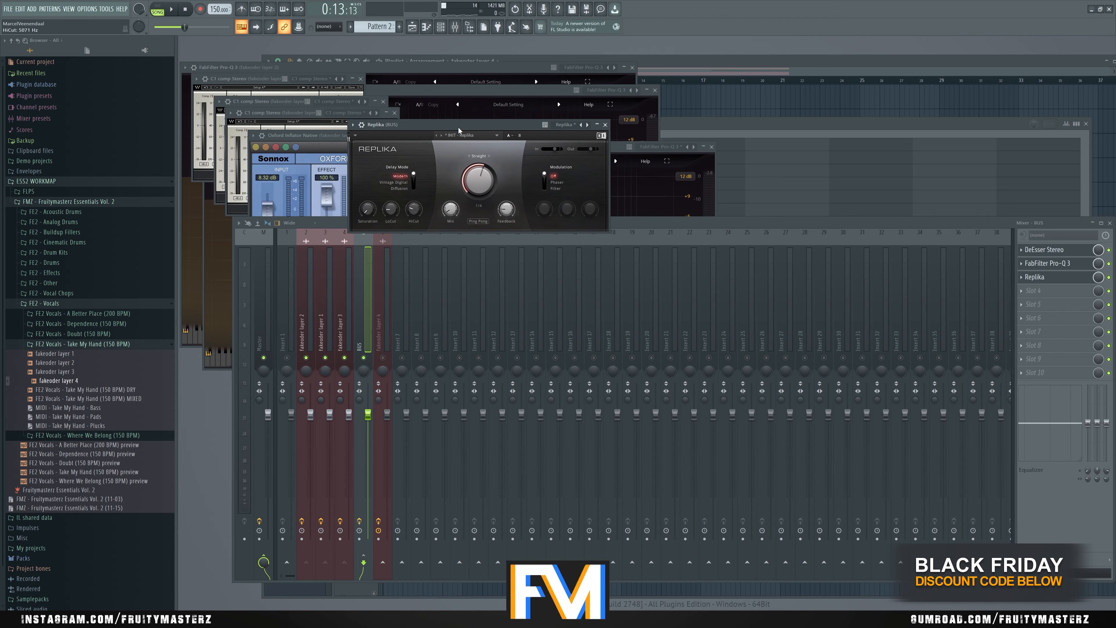
drag(459, 131, 462, 130)
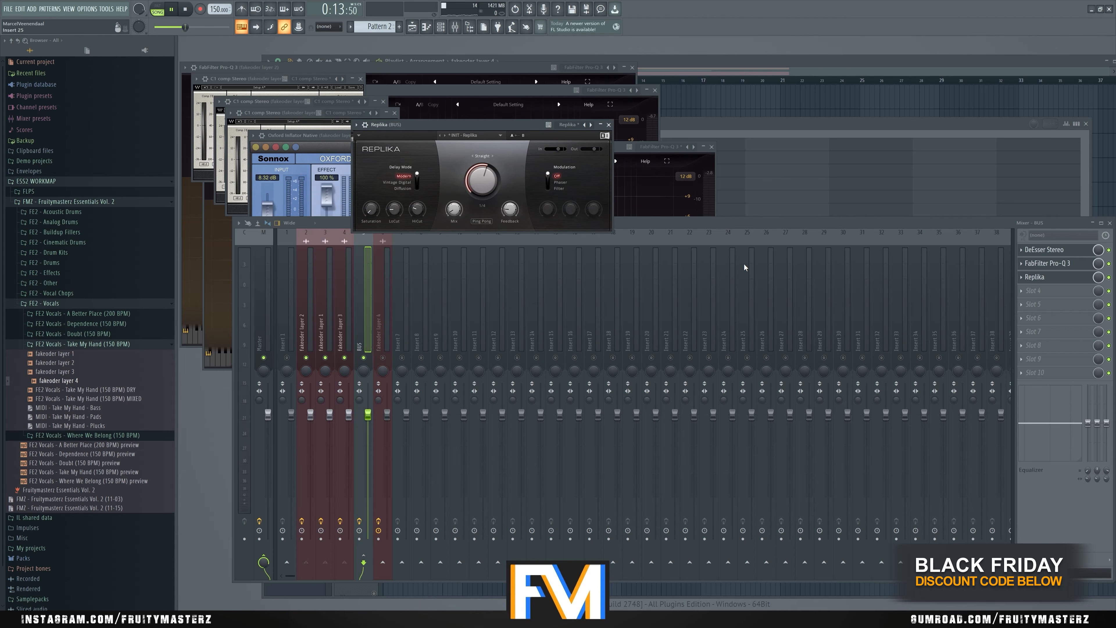
- Load Soundgoodizer after Replika on the BUS at a low amount and audition the BUS with its effects toggled
click(1039, 290)
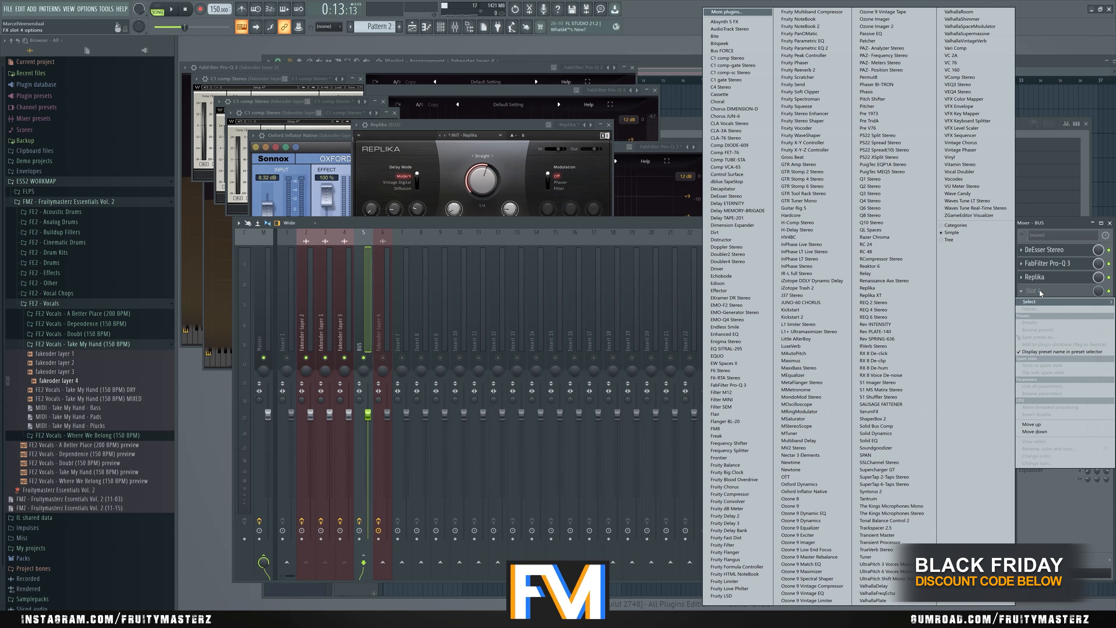
click(885, 447)
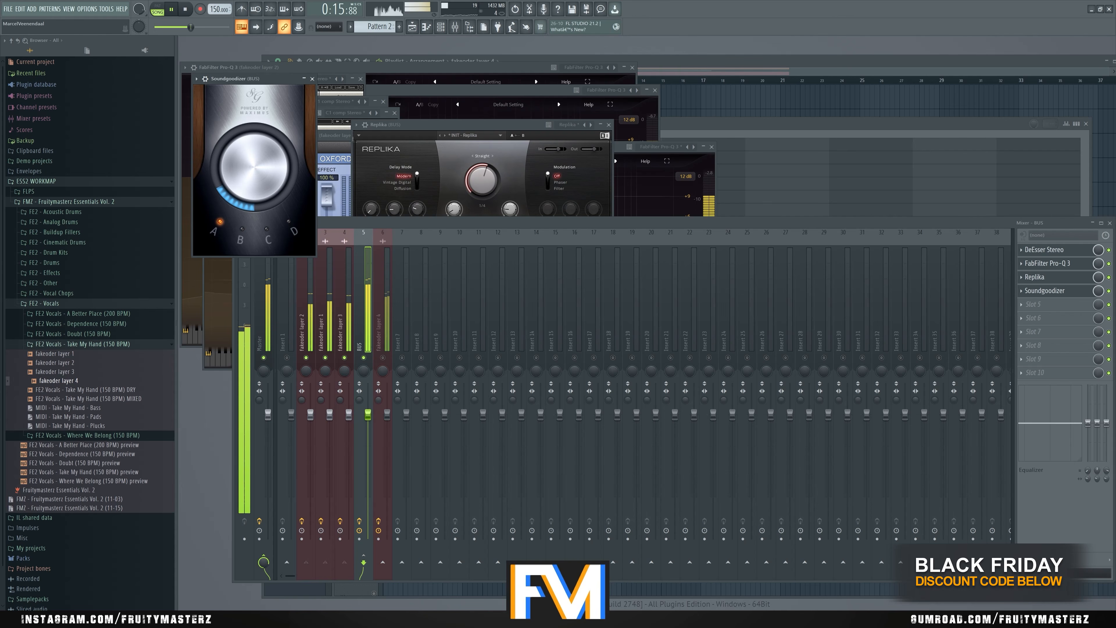
click(359, 522)
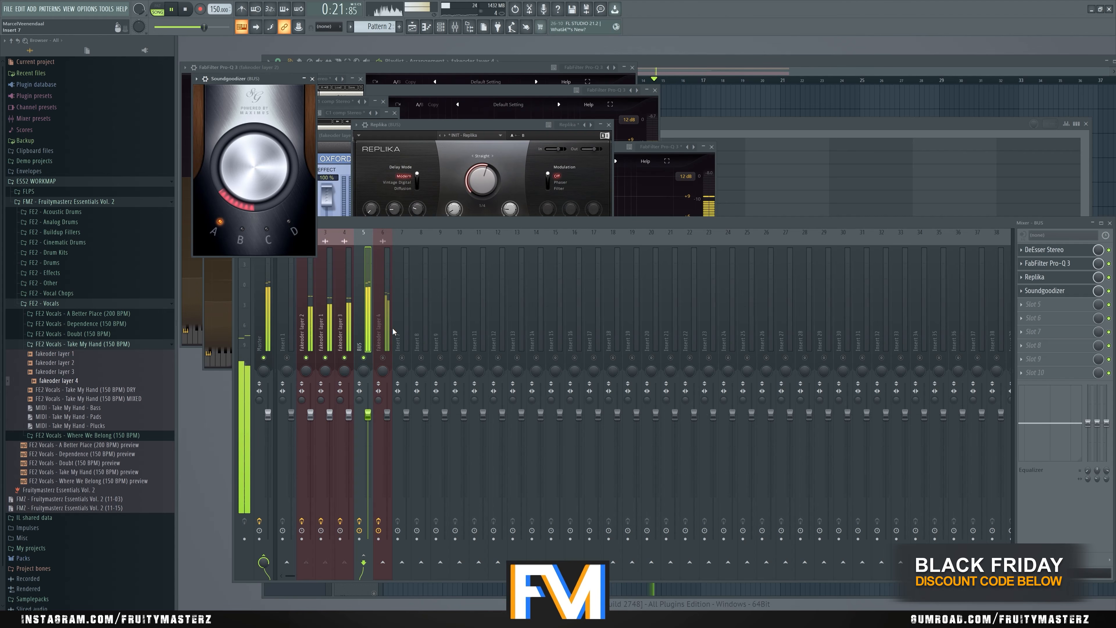
key(space)
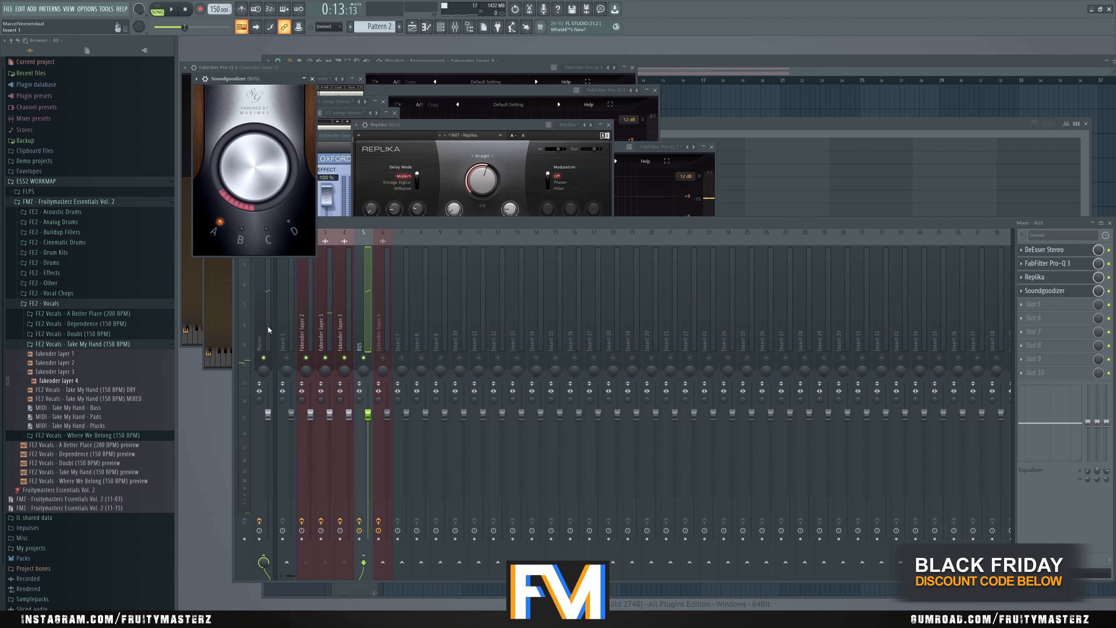
- Load Little AlterBoy after the compressor on fakeoder layer 2 and adjust it during playback
click(364, 358)
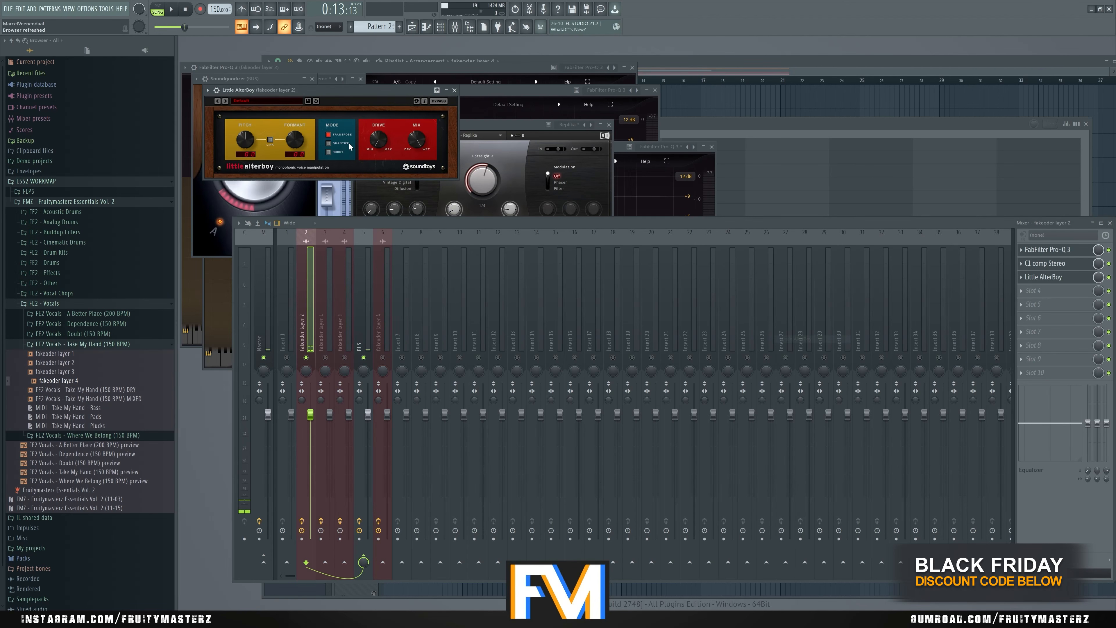
drag(353, 95, 447, 187)
key(space)
mouse_move(390, 231)
mouse_down()
mouse_move(388, 240)
mouse_move(393, 231)
mouse_up()
drag(418, 183, 471, 195)
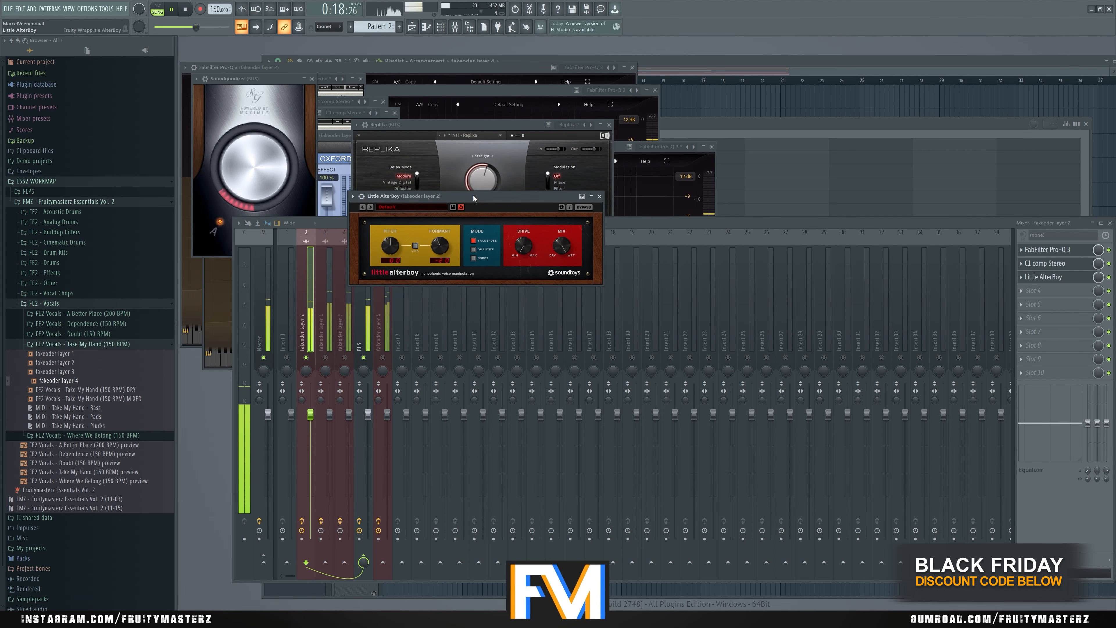
- Close layer 2's Little AlterBoy and add the same effect to fakeoder layers 1 and 3
click(599, 196)
key(space)
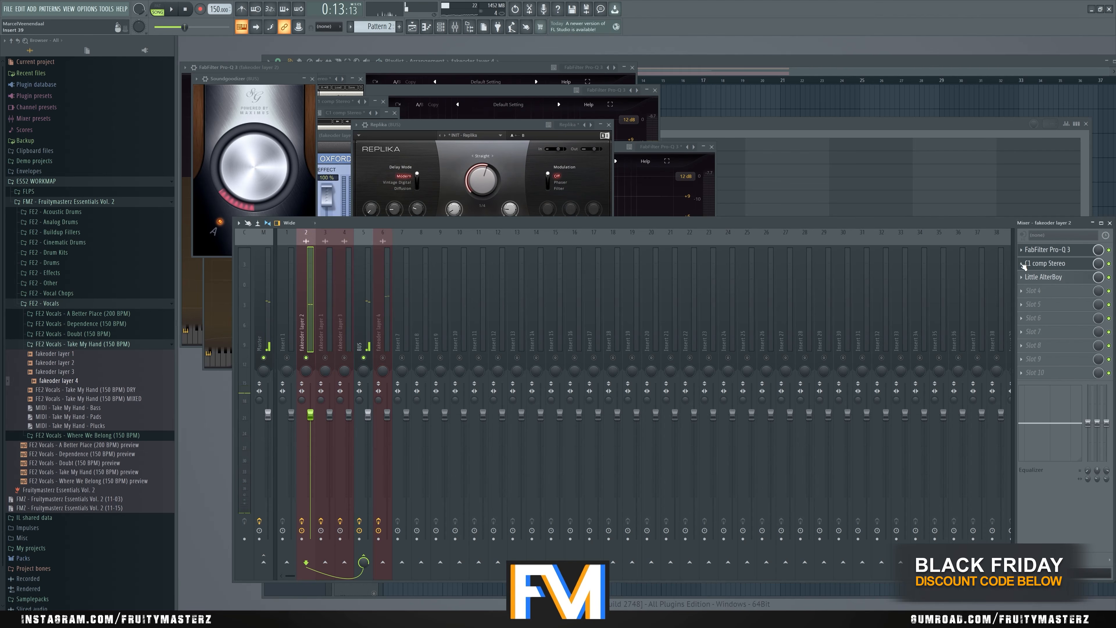
click(1022, 277)
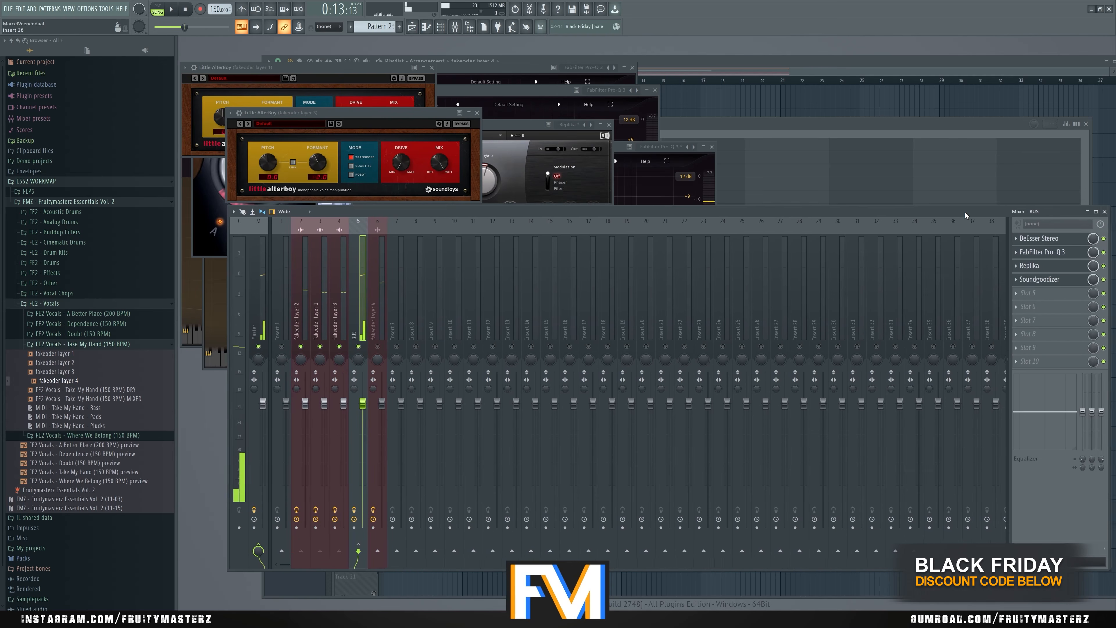
- Load ValhallaRoom on the BUS between Replika and Soundgoodizer
click(1045, 294)
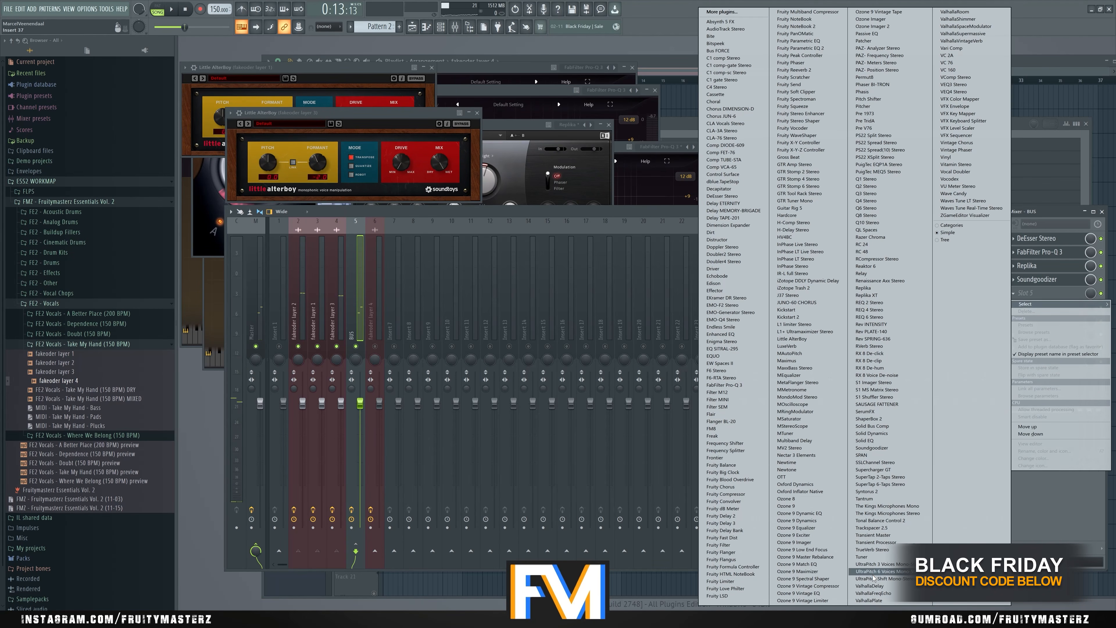
key(space)
click(954, 11)
- Set ValhallaRoom's mix to 20.7 %, decay to 4.27 s and high cut to 5660 Hz during playback
mouse_move(283, 233)
mouse_down()
mouse_move(284, 243)
mouse_move(344, 233)
mouse_move(284, 248)
mouse_up()
drag(376, 218, 377, 232)
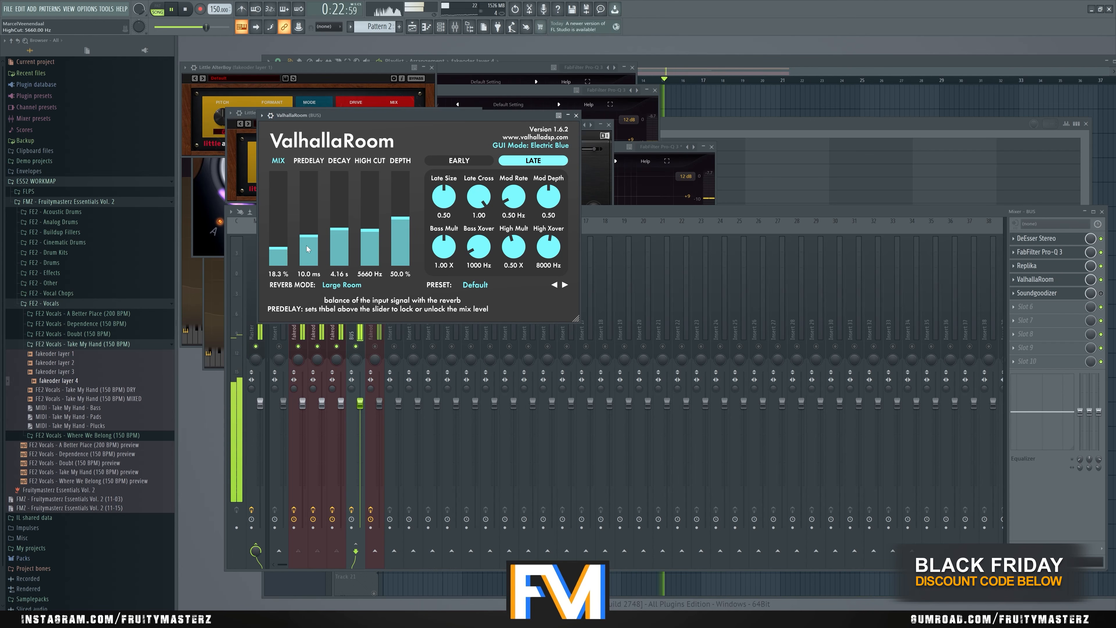
drag(347, 231, 347, 233)
drag(283, 253, 283, 250)
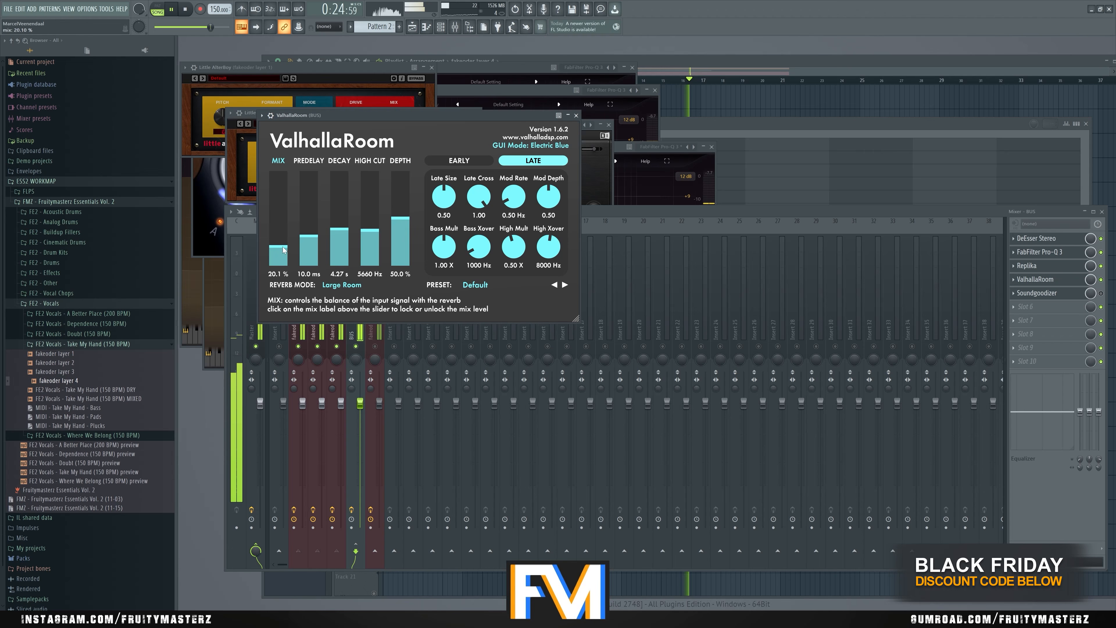
drag(440, 118, 497, 132)
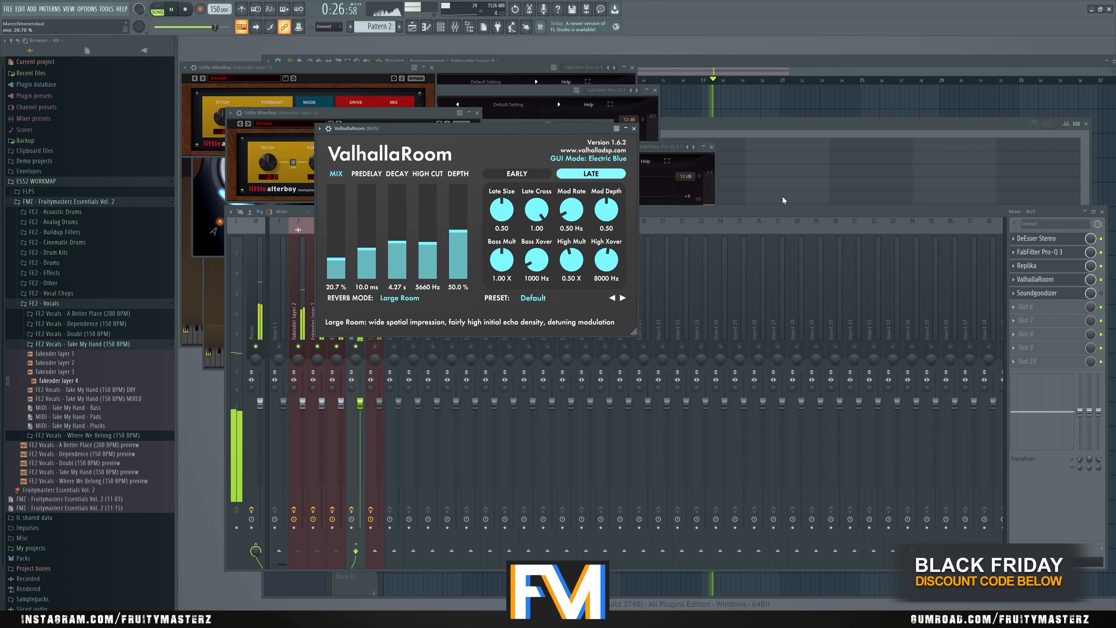
key(space)
- Pan fakeoder layer 1 100 % right and fakeoder layer 2 to the left, and trim layer 1's volume slightly
click(398, 325)
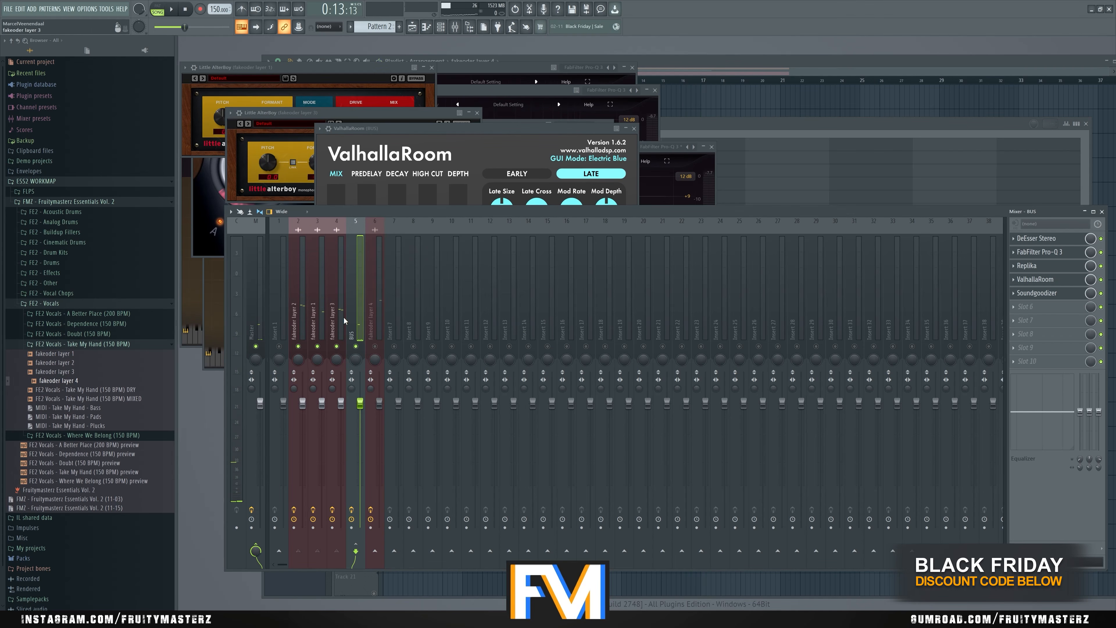
click(318, 317)
right_click(317, 359)
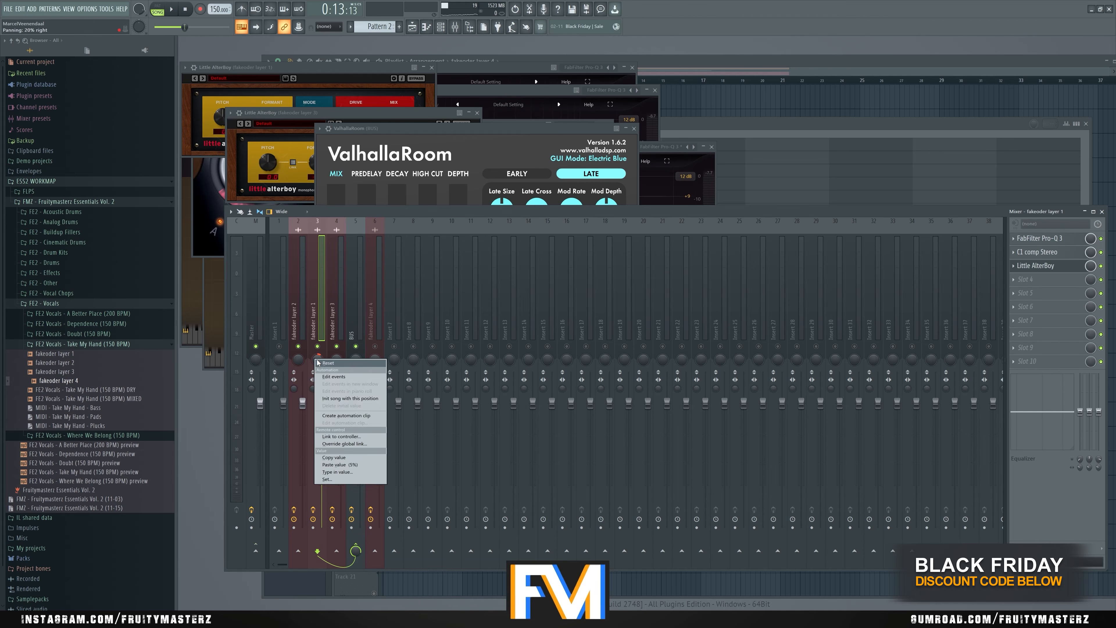
click(325, 363)
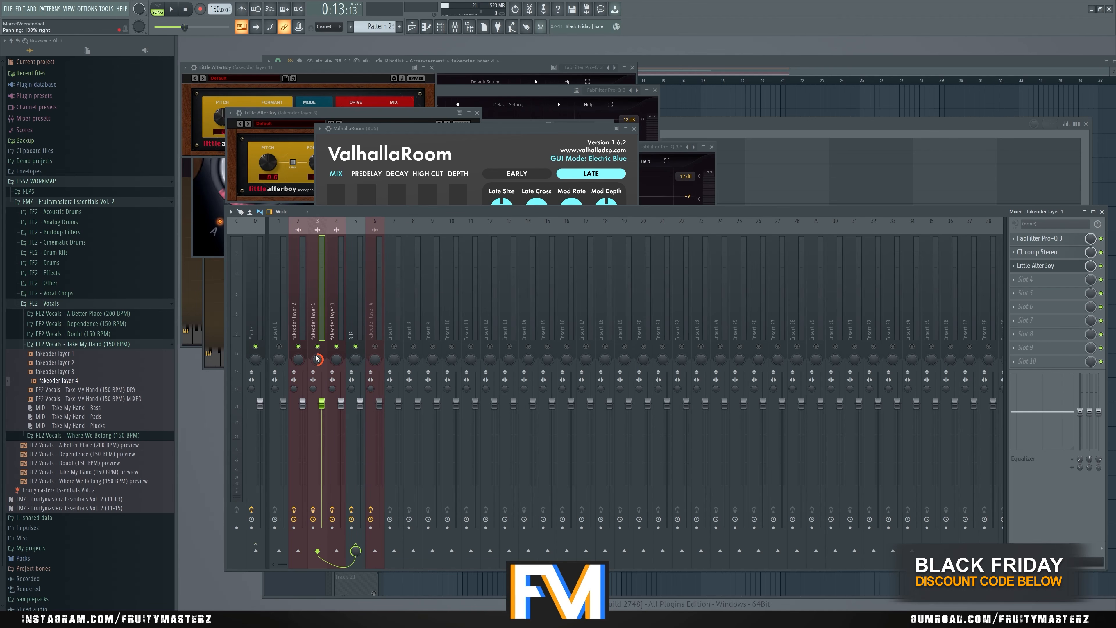
drag(300, 363, 300, 383)
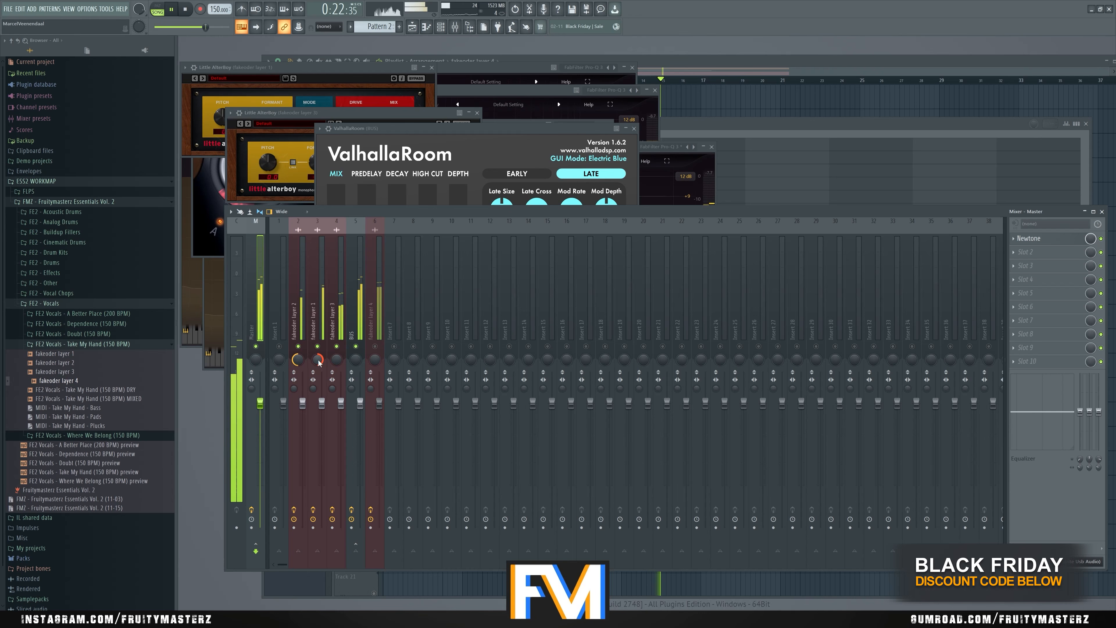
drag(323, 405, 323, 408)
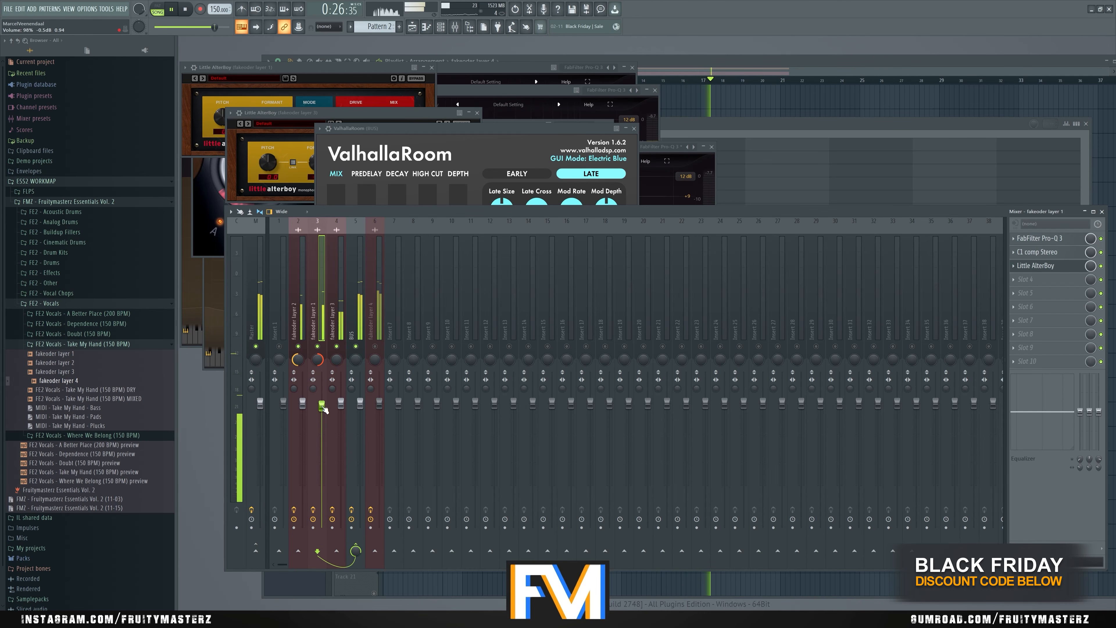
drag(323, 408, 324, 404)
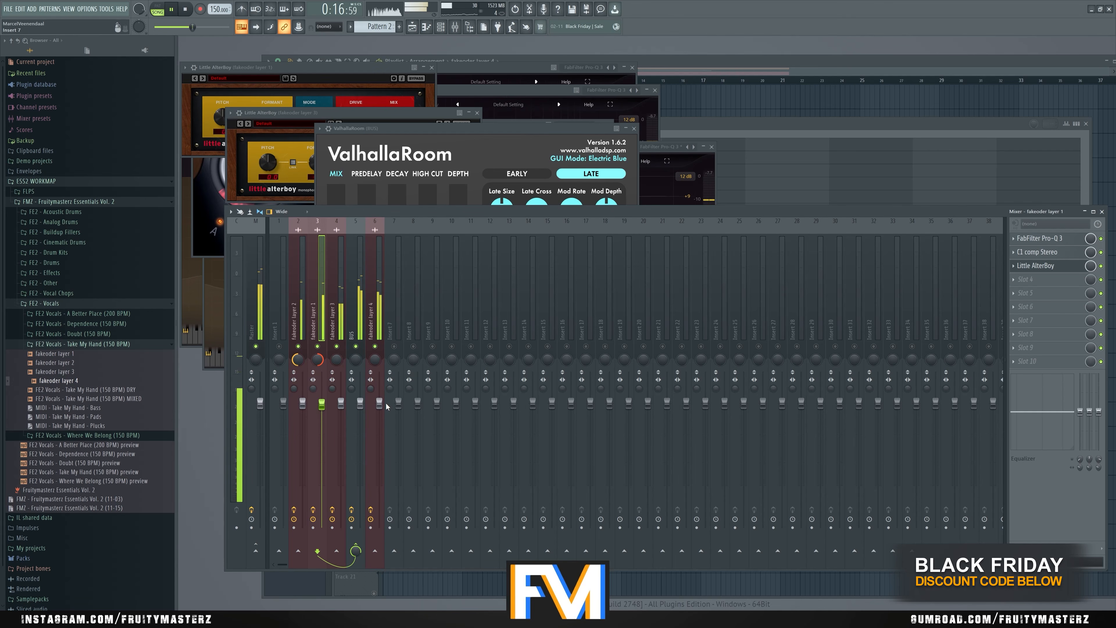
- Set the Oxford Inflator's output on fakeoder layer 4 to about -7.9 dB while all layers play
click(382, 327)
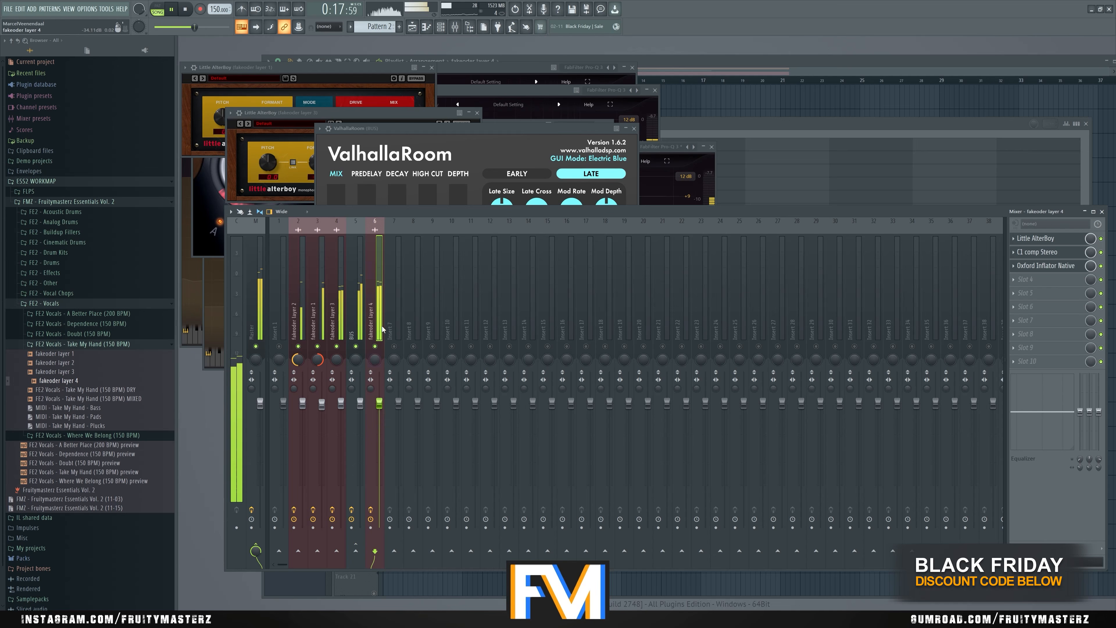
key(space)
click(1044, 266)
drag(405, 267, 405, 274)
click(1039, 279)
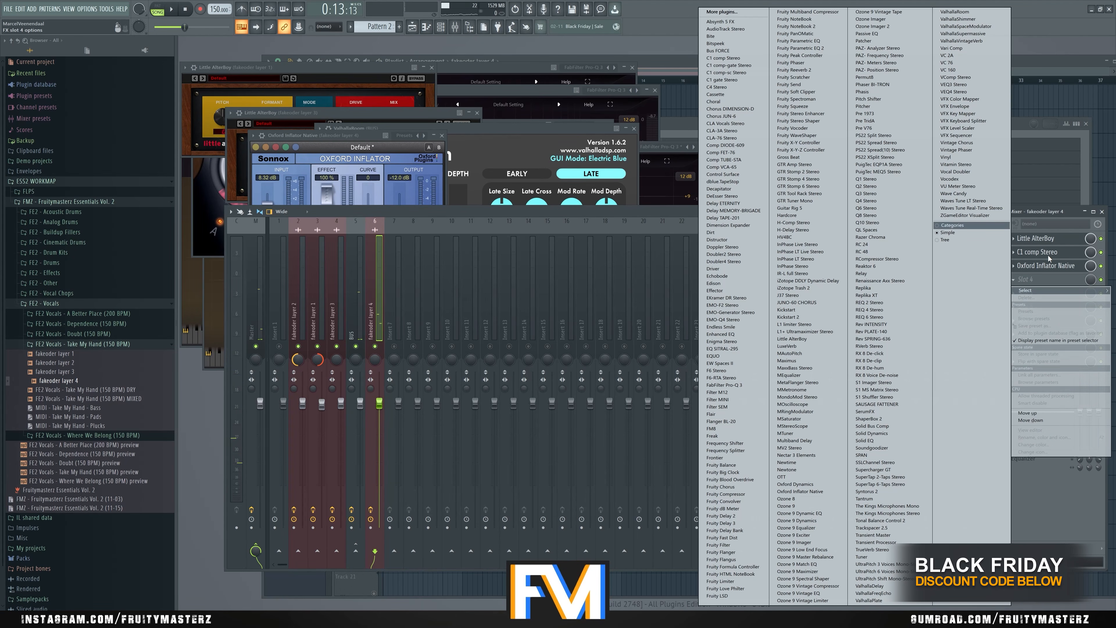
click(1046, 280)
click(1046, 281)
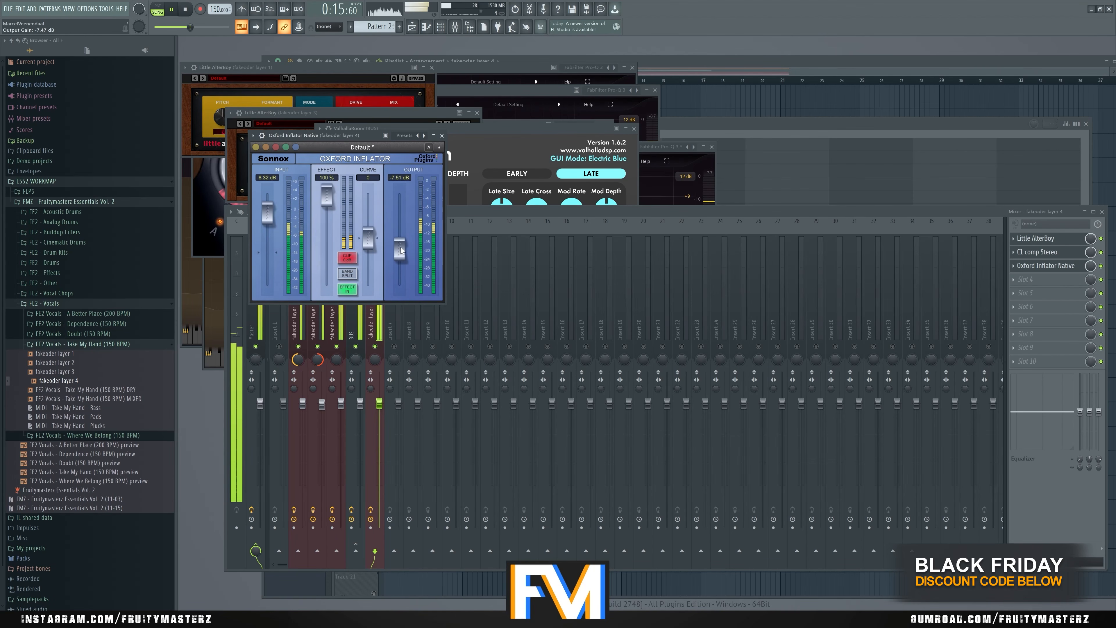
click(956, 213)
key(space)
- Load Fruity Balance after the Inflator on fakeoder layer 4 and lower its volume to about -8 dB
click(1026, 280)
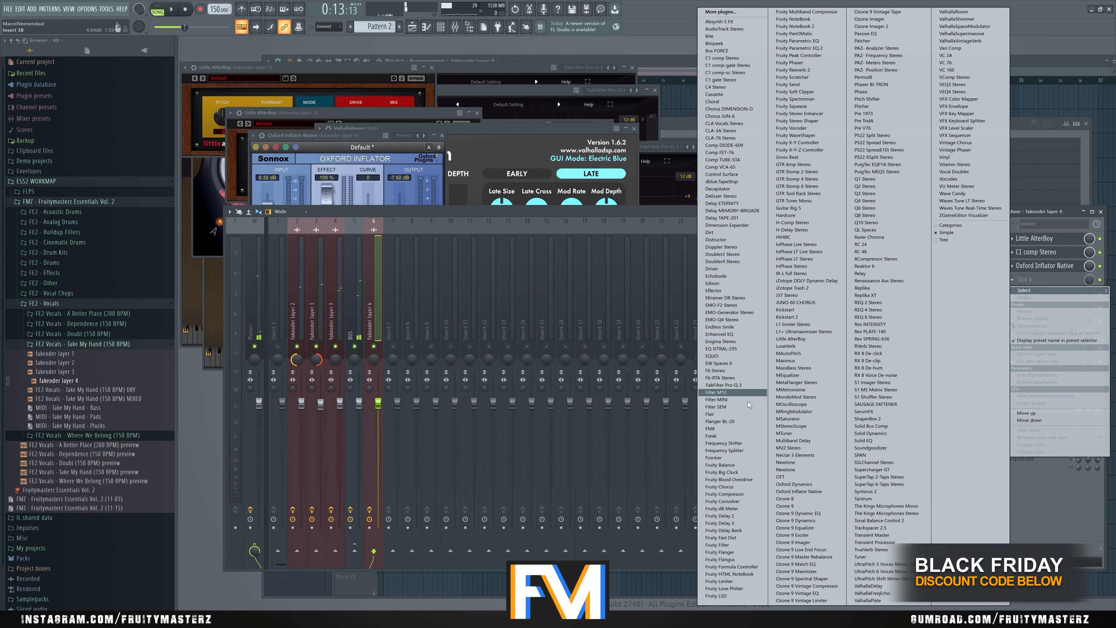
click(720, 465)
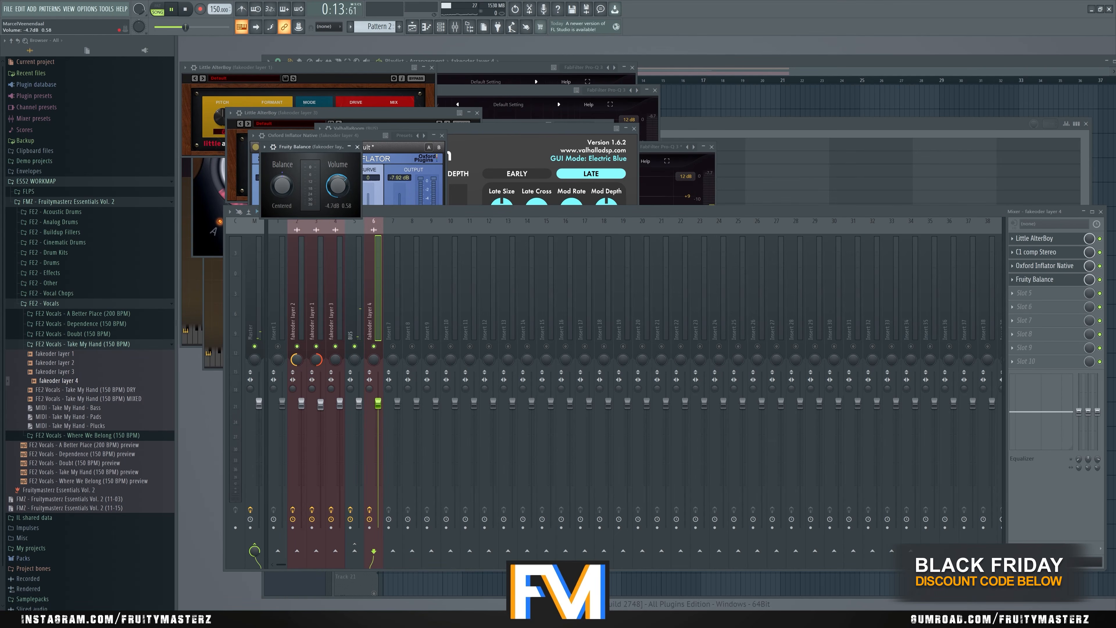
drag(337, 185, 337, 200)
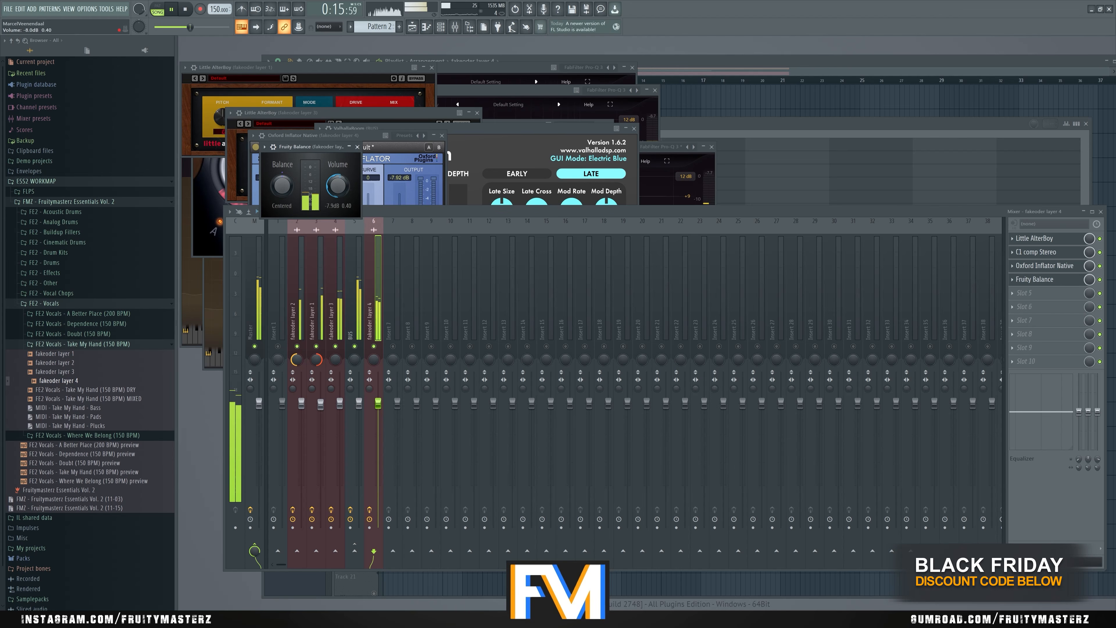
- Play the four fakeoder layers together with the MIXED Take My Hand vocal clip as a comparison
key(space)
key(F5)
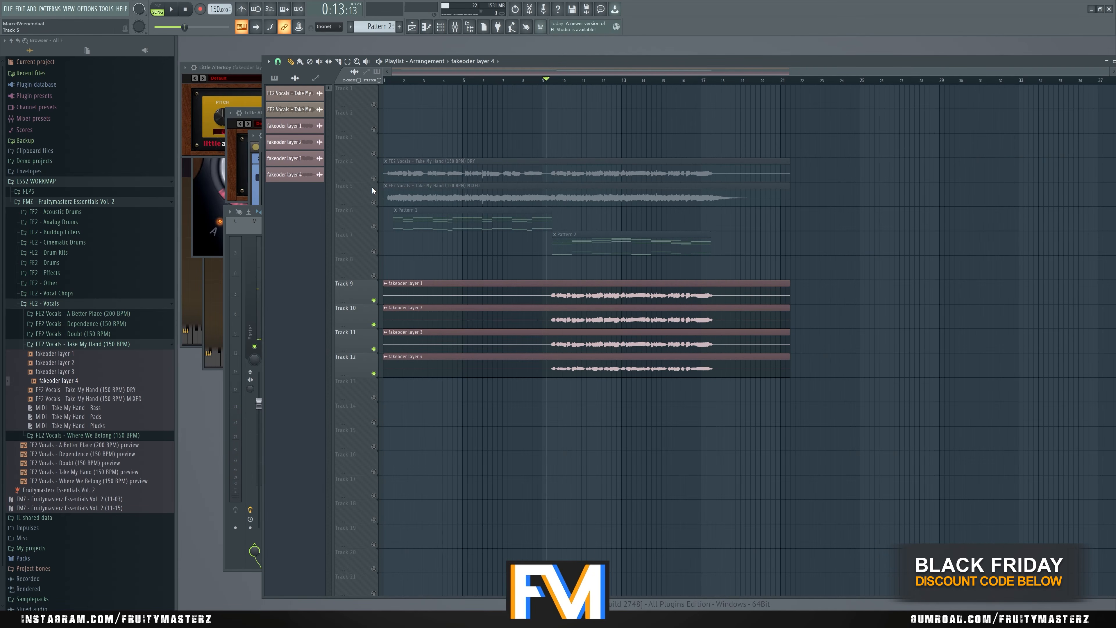
right_click(375, 179)
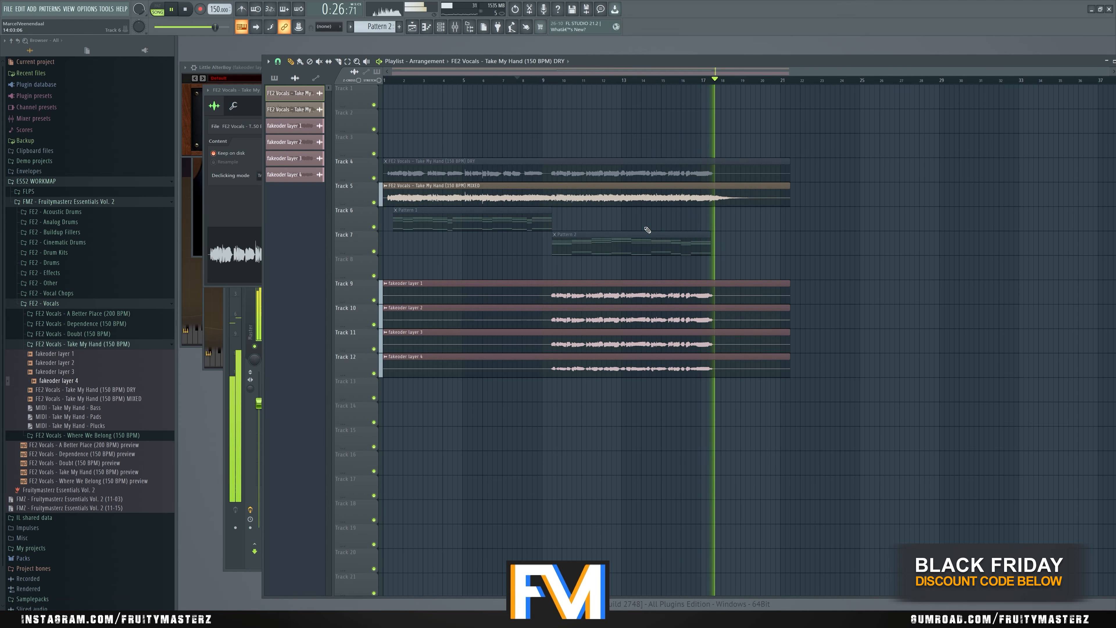
key(space)
alt+right_click(629, 198)
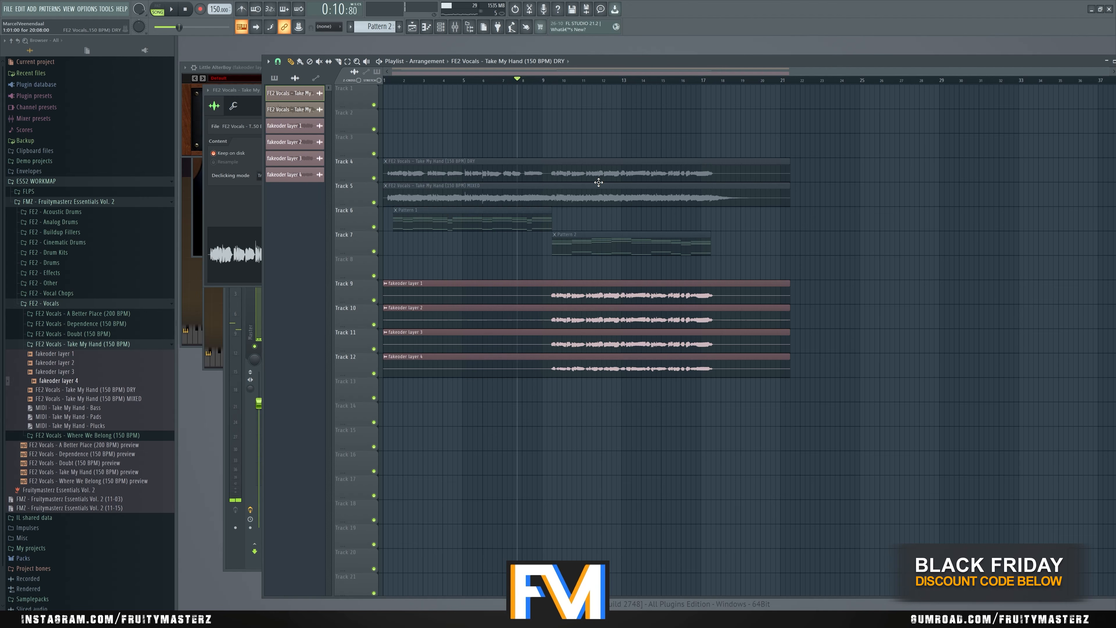
- Bypass Little AlterBoy on fakeoder layer 4 while the layers play
scroll(598, 182, up, 2)
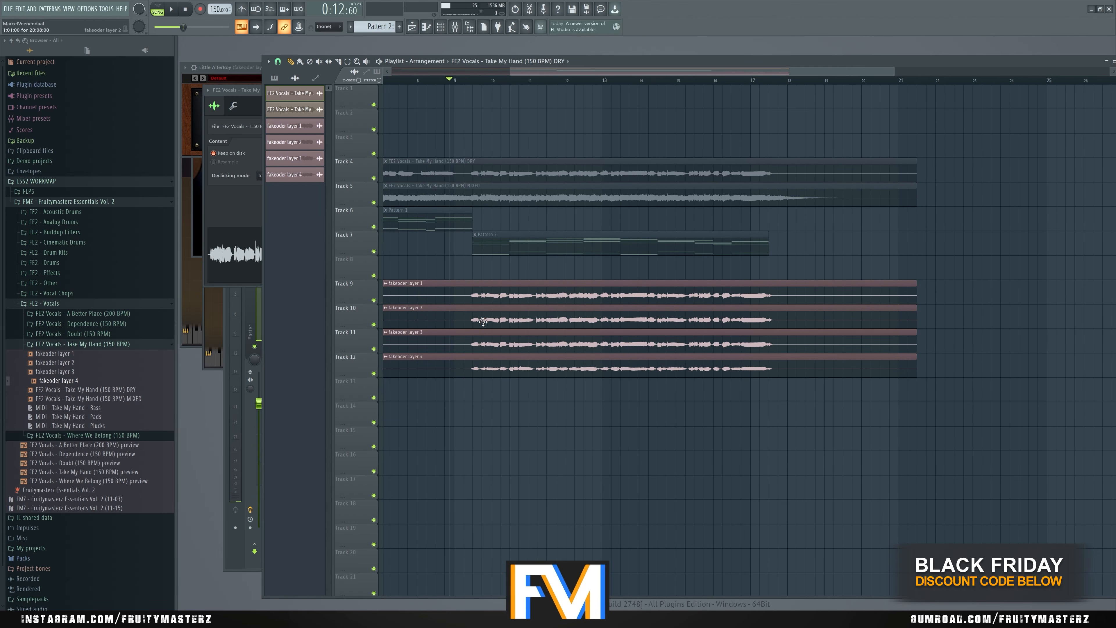
key(F9)
key(space)
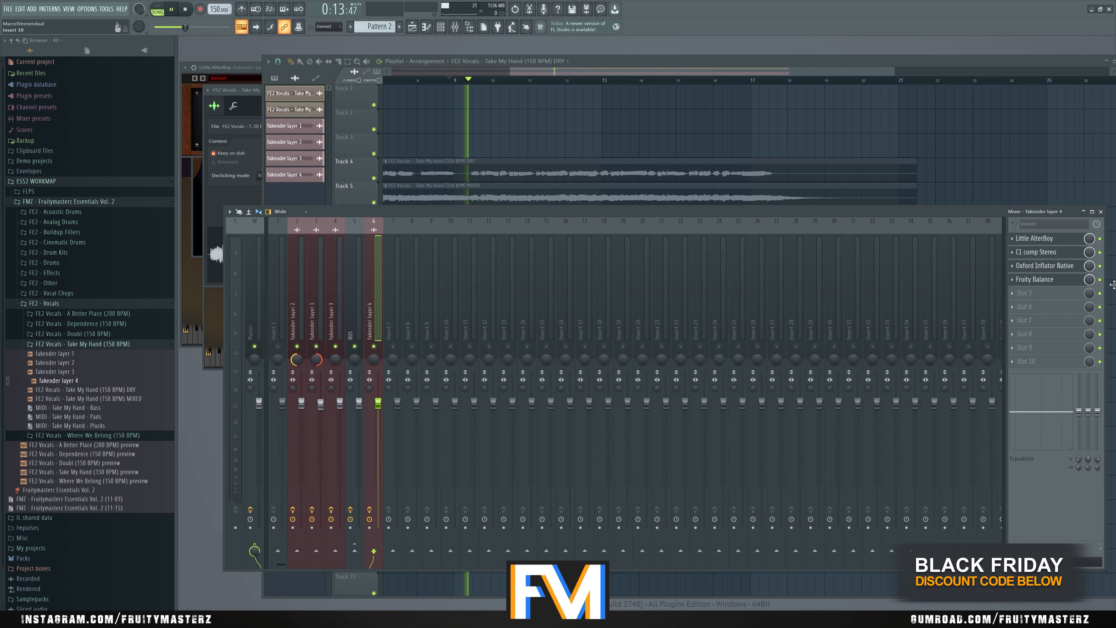
click(1100, 238)
key(space)
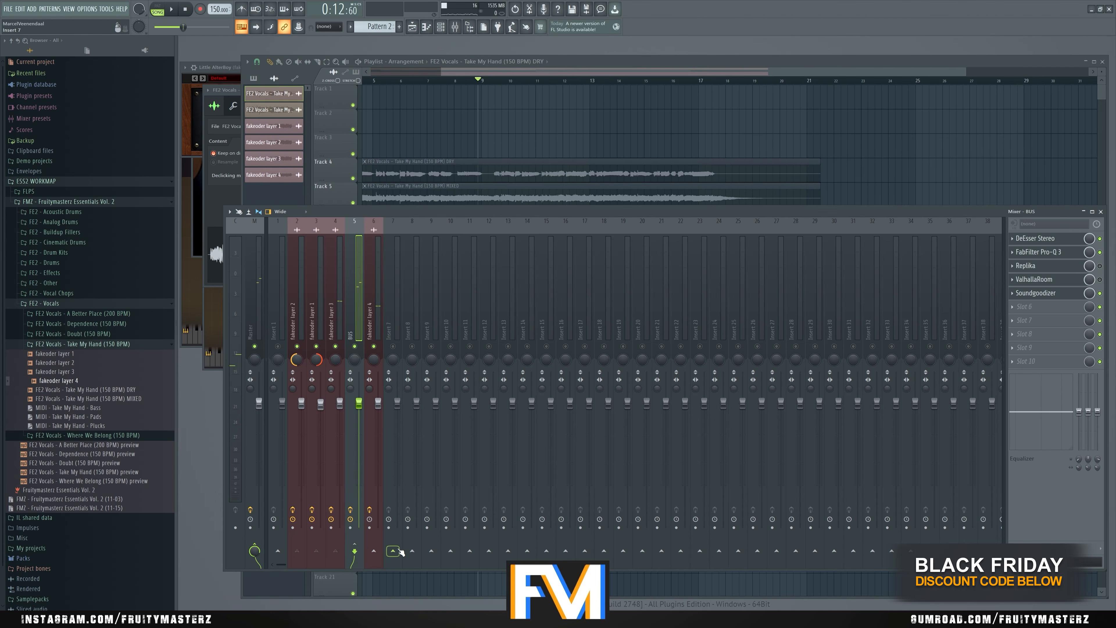
- Route the BUS and fakeoder layer 4 to mixer Insert 7 only
right_click(396, 550)
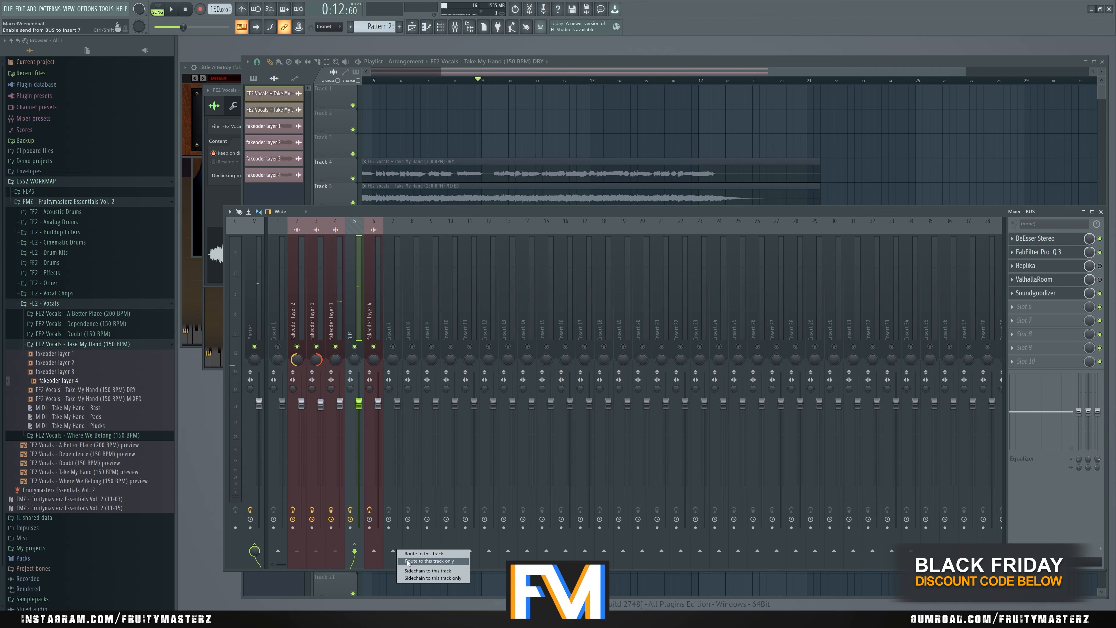
click(408, 561)
click(370, 318)
right_click(395, 550)
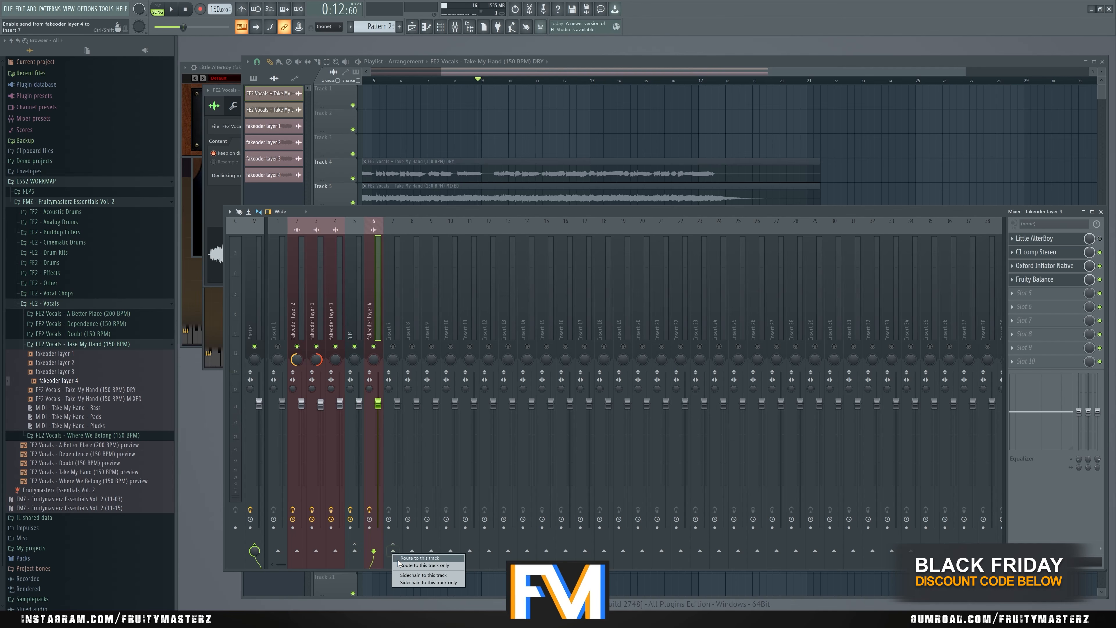
click(408, 561)
- Load FabFilter Pro-Q 3 in the first effect slot of Insert 7
click(393, 312)
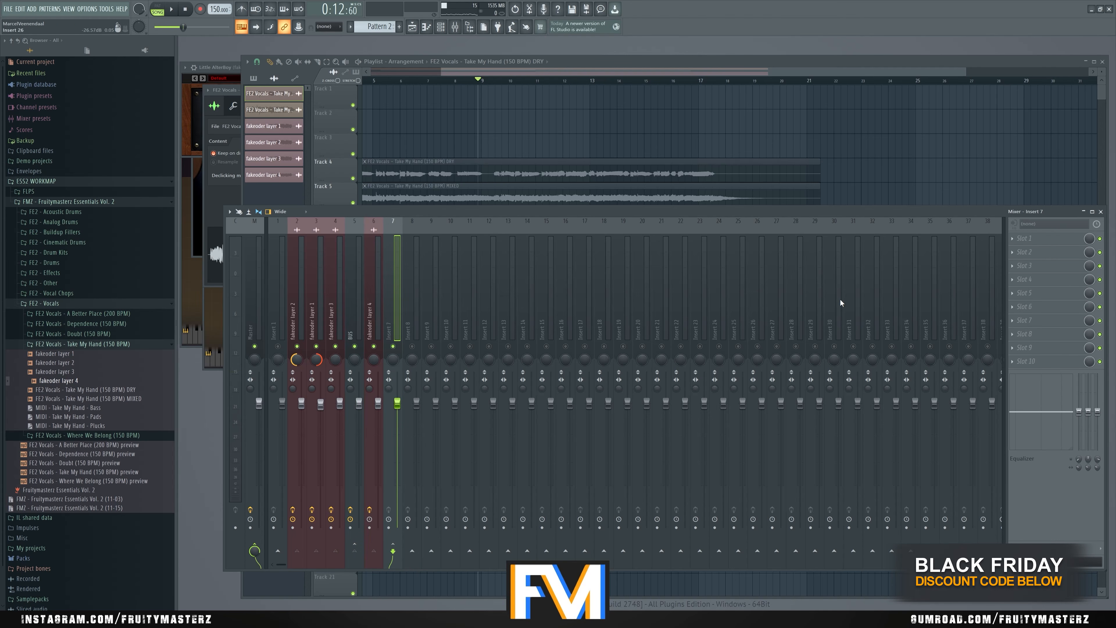
click(1018, 241)
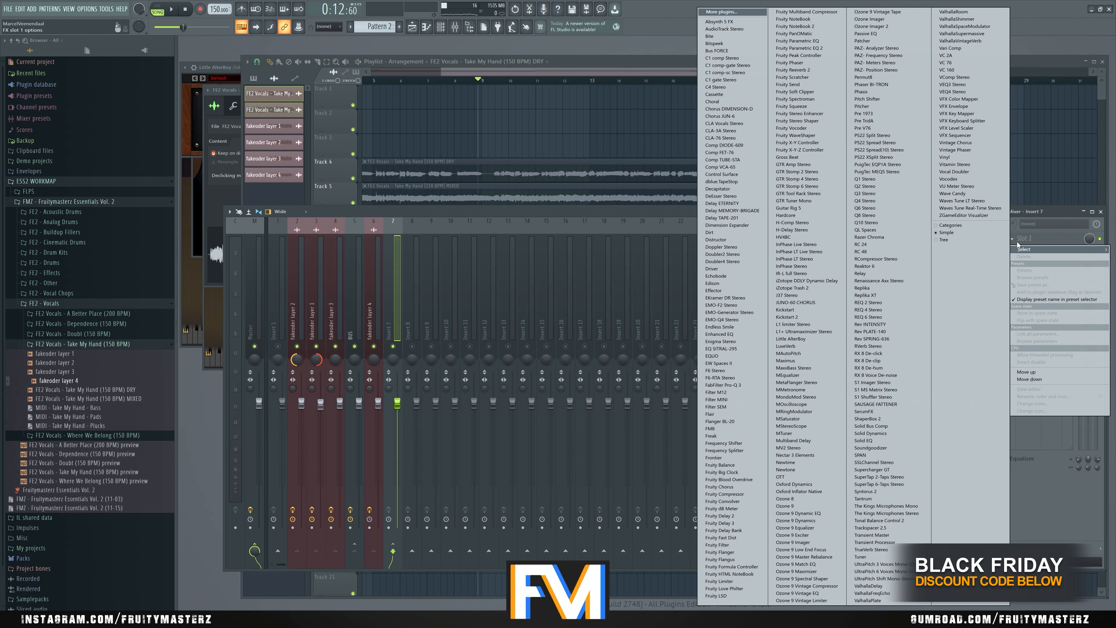
click(734, 386)
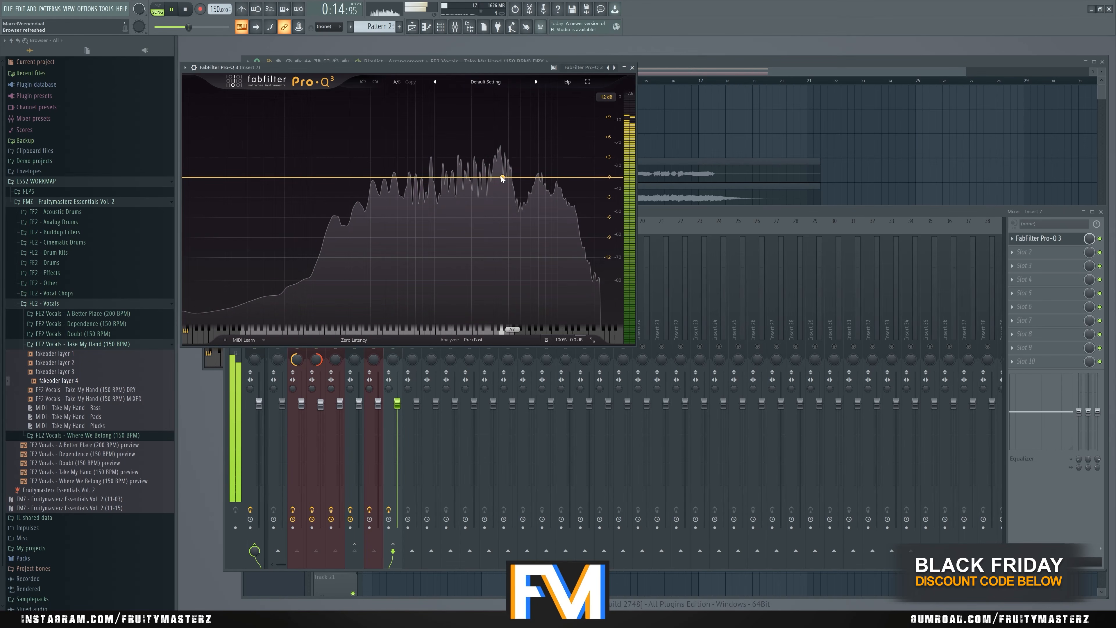
- Sweep a bell band from about 315 Hz to 850 Hz in Insert 7's Pro-Q 3 and try it as a dynamic boost
drag(501, 176, 381, 130)
click(383, 146)
scroll(382, 131, up, 4)
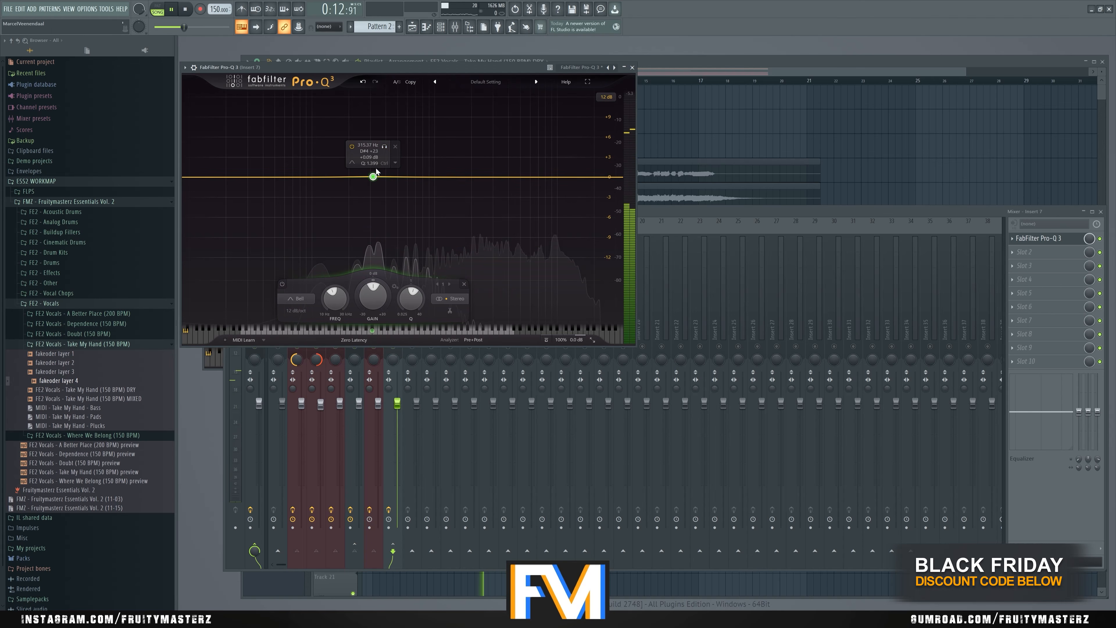
drag(373, 174, 373, 161)
drag(383, 133, 444, 131)
drag(425, 163, 426, 175)
right_click(425, 177)
click(455, 202)
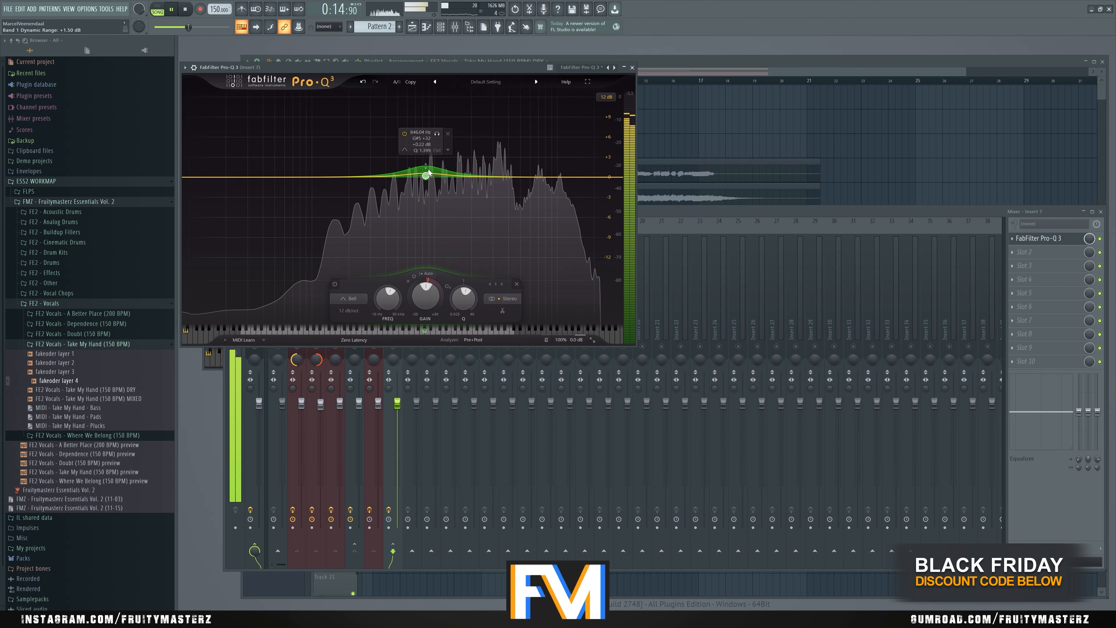
right_click(425, 178)
click(443, 260)
- Add a bell band around 7.6 kHz in Insert 7's Pro-Q 3 and shift it slightly higher while listening to it alone
click(542, 174)
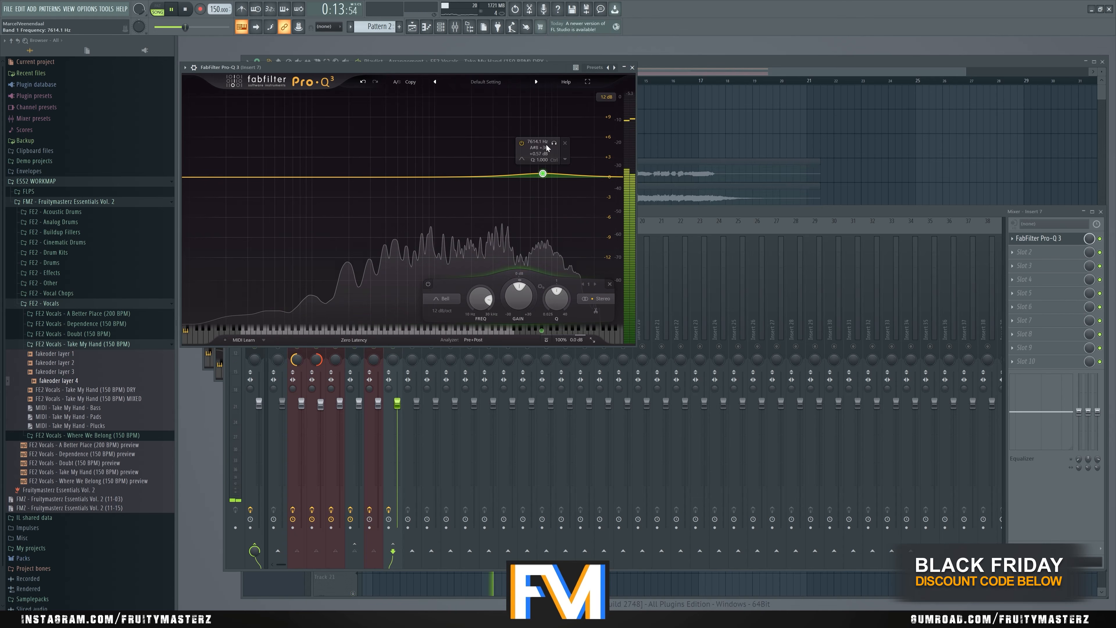
click(554, 143)
drag(555, 145, 565, 146)
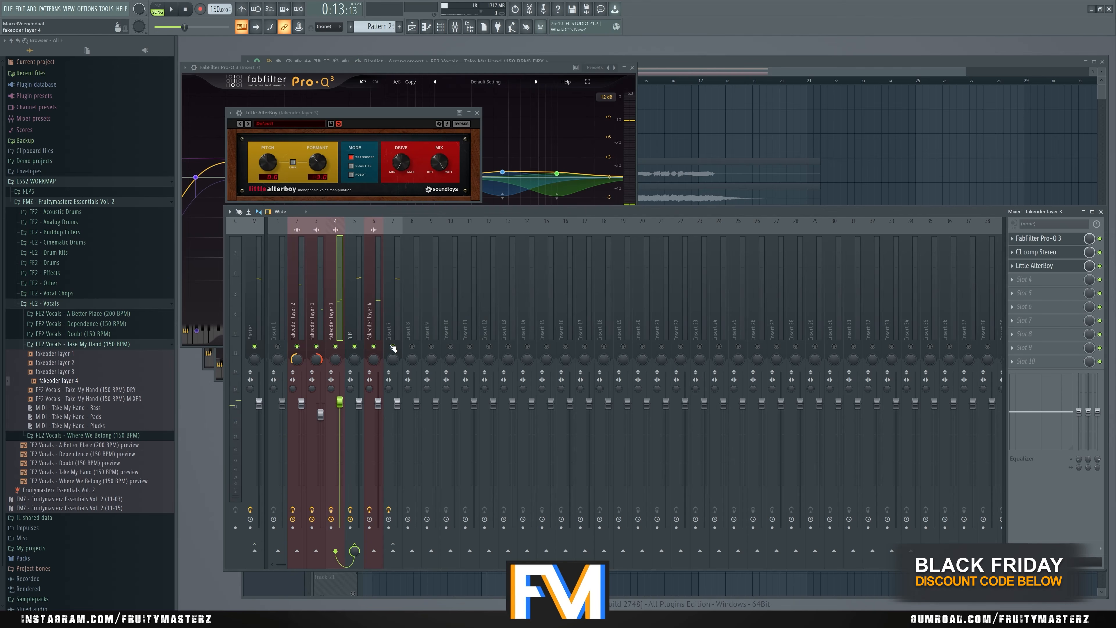
- Play the four soloed fakeoder layers from bar 9 to check their sound through the BUS and Insert 7 processing
click(707, 71)
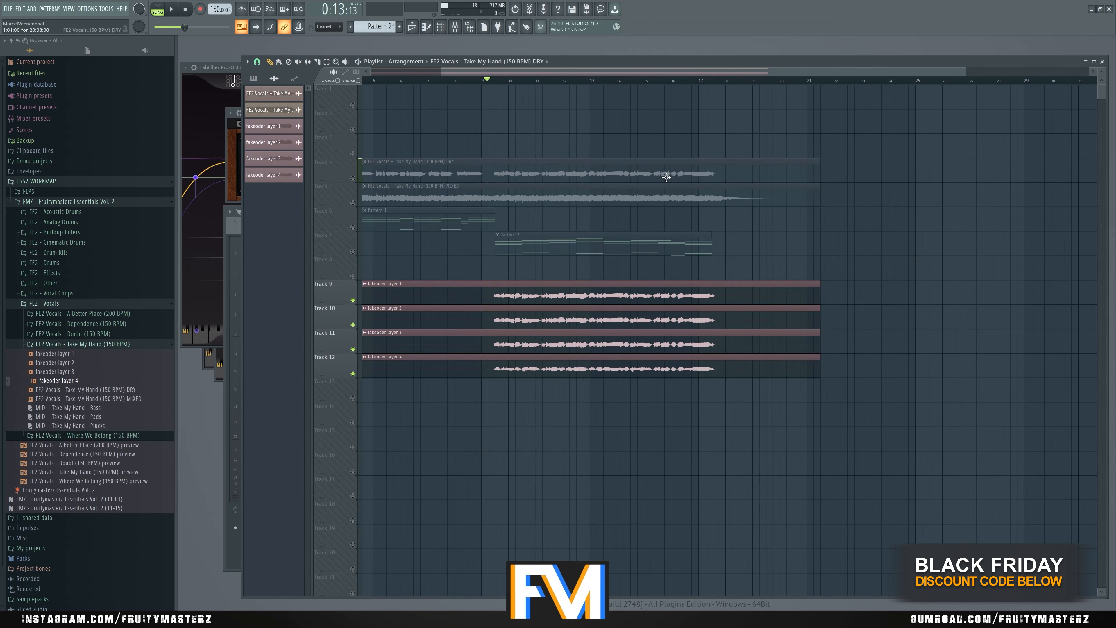
key(space)
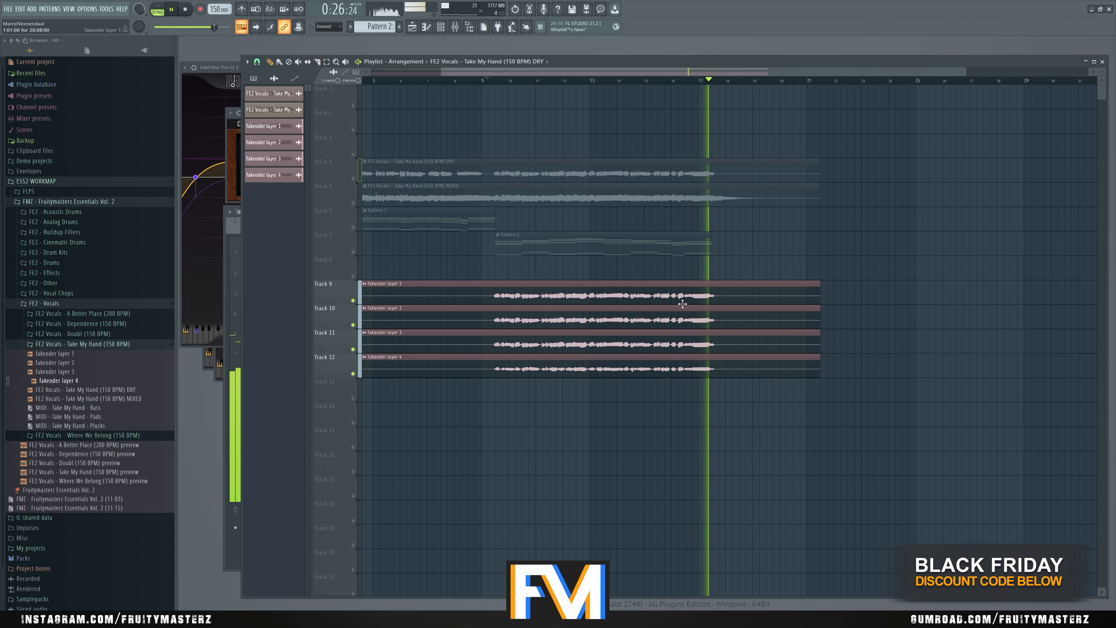
key(space)
key(F9)
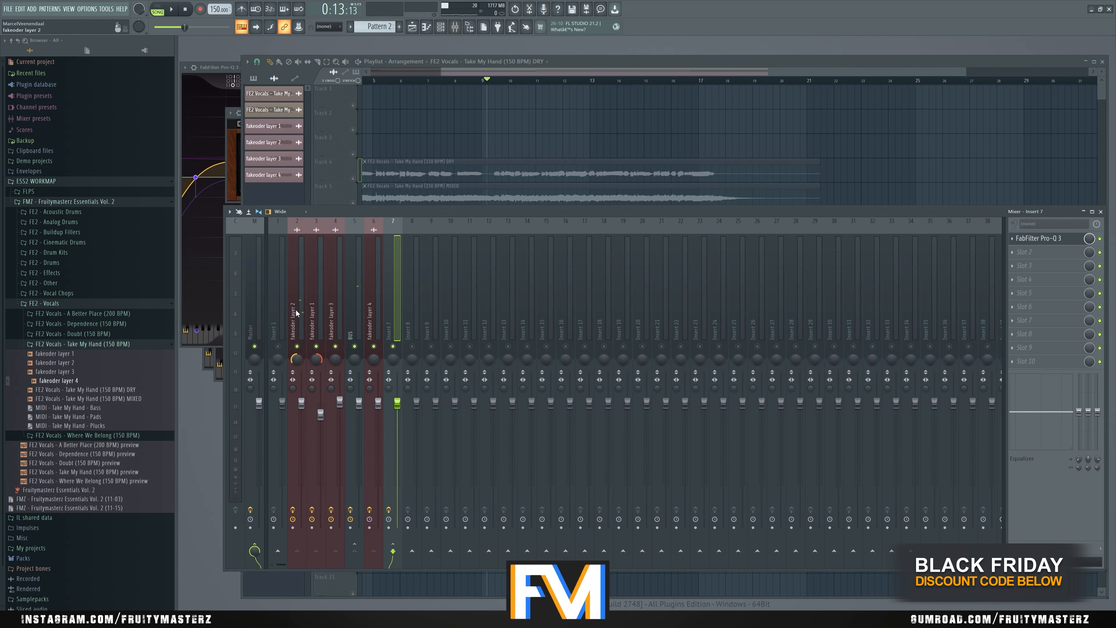
click(359, 328)
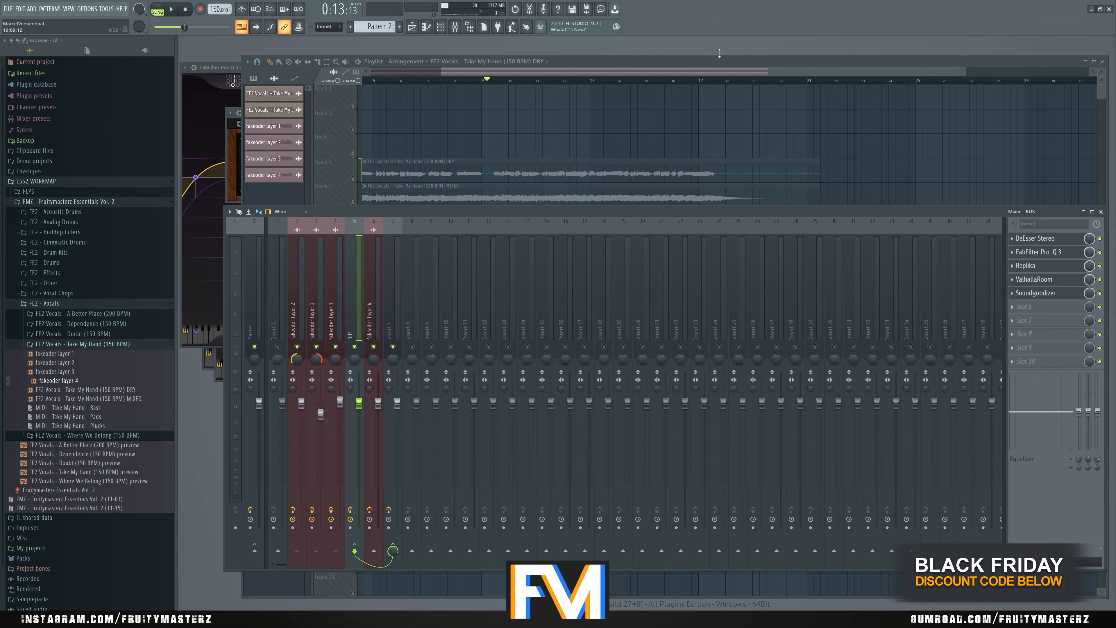
key(F9)
key(space)
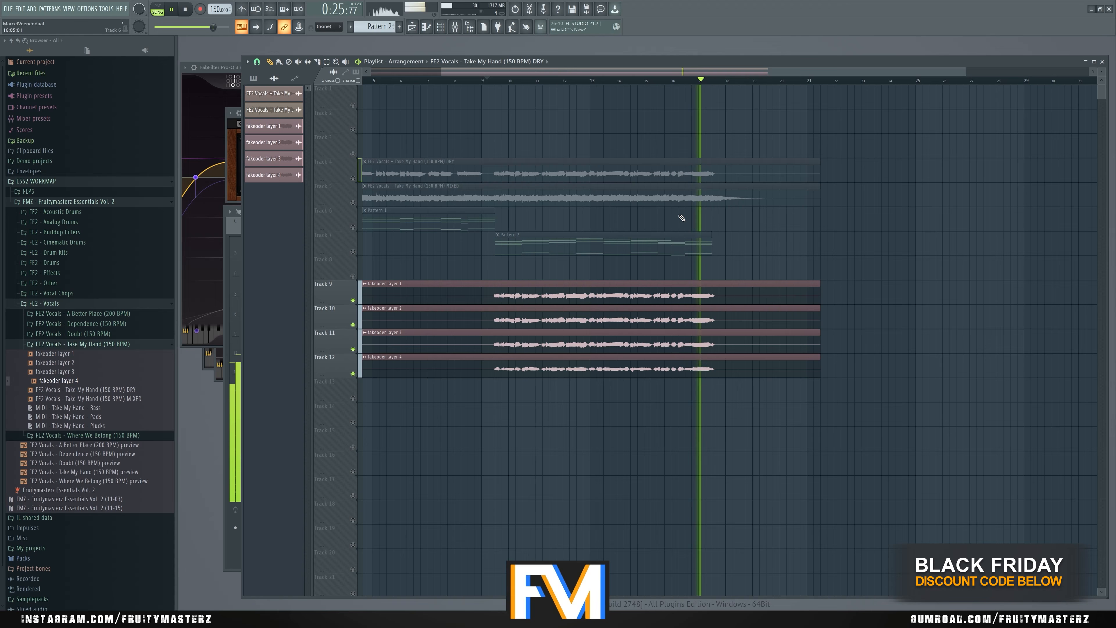
key(space)
- Lower Insert 7's volume and play the four fakeoder layers together with the DRY Take My Hand vocal
scroll(840, 235, down, 3)
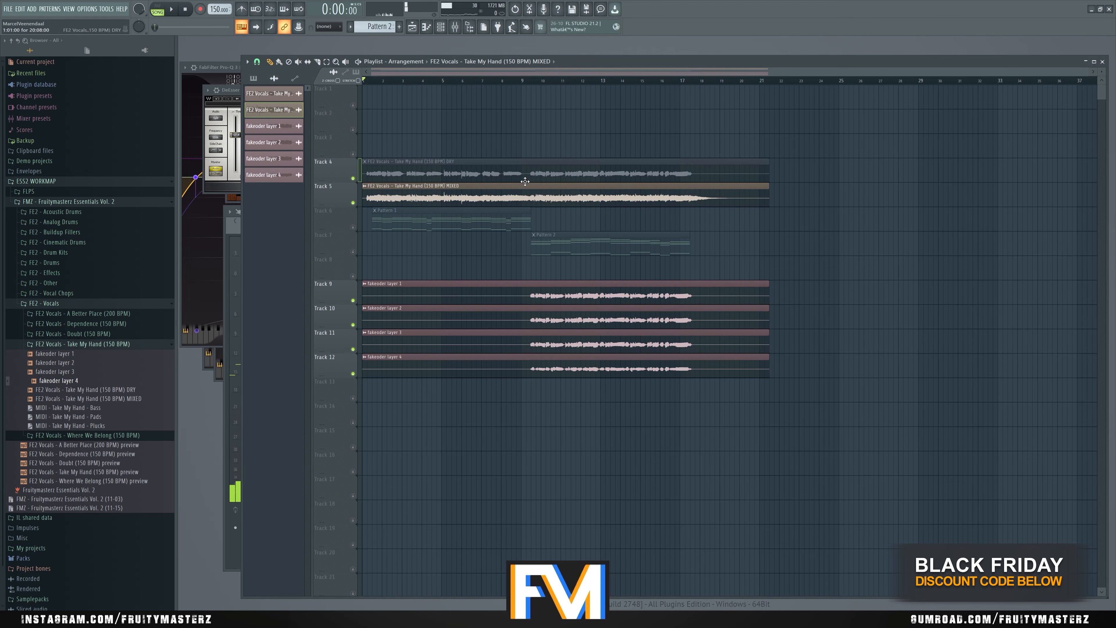
key(F9)
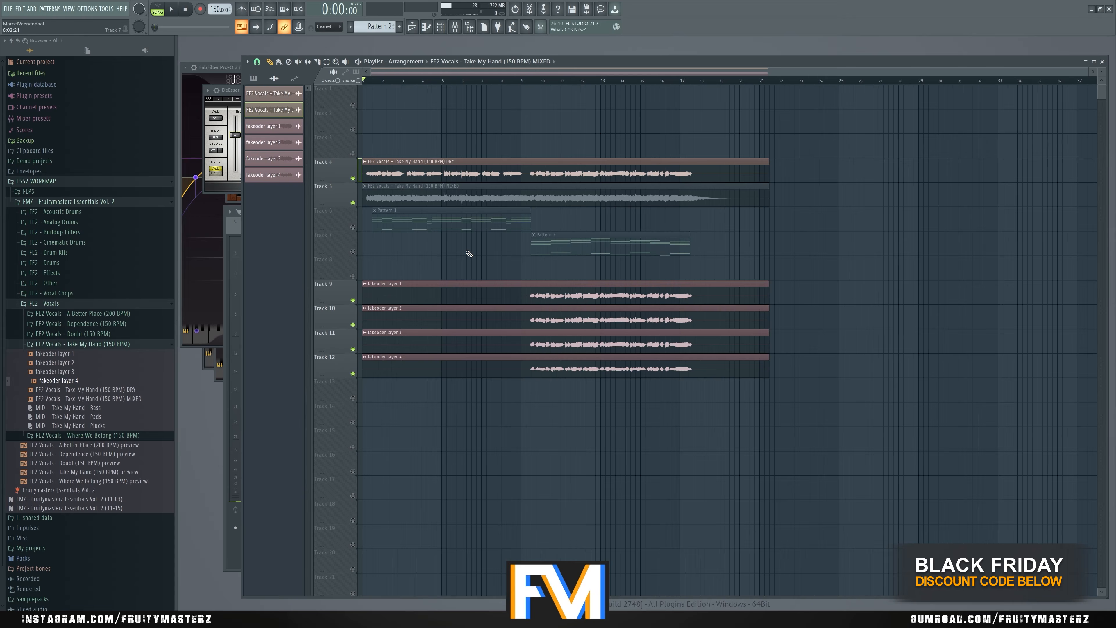
key(F9)
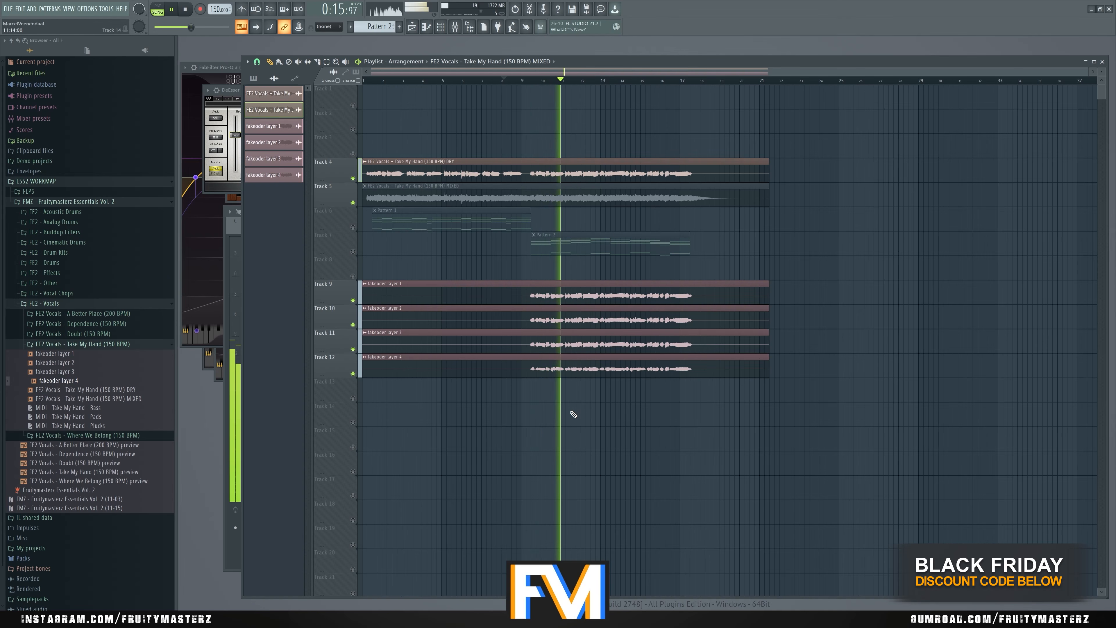
key(F9)
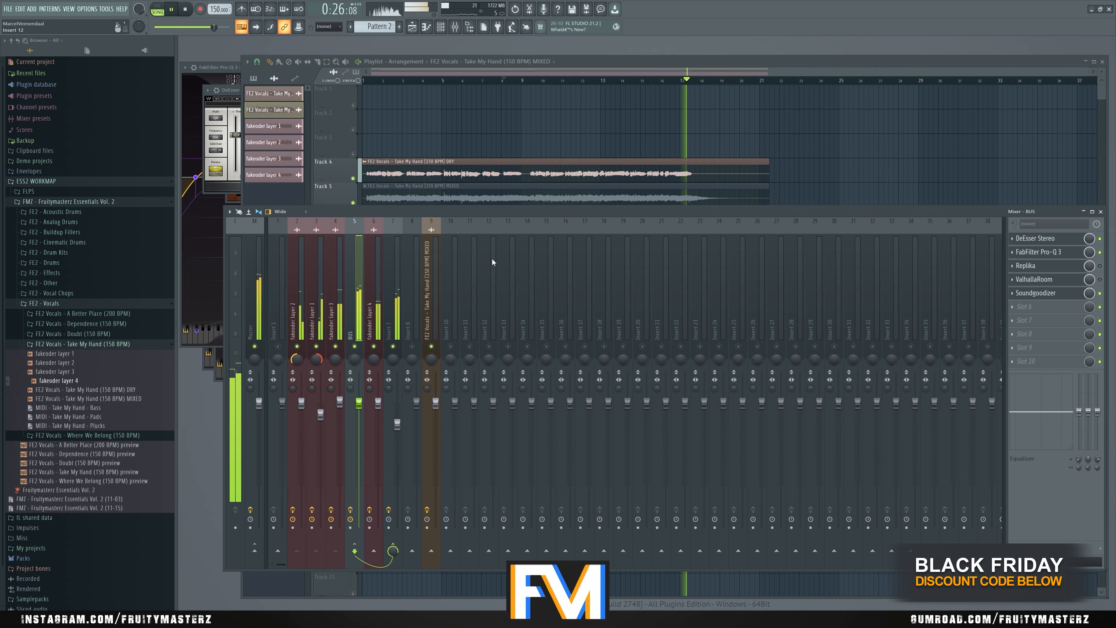
key(F9)
key(space)
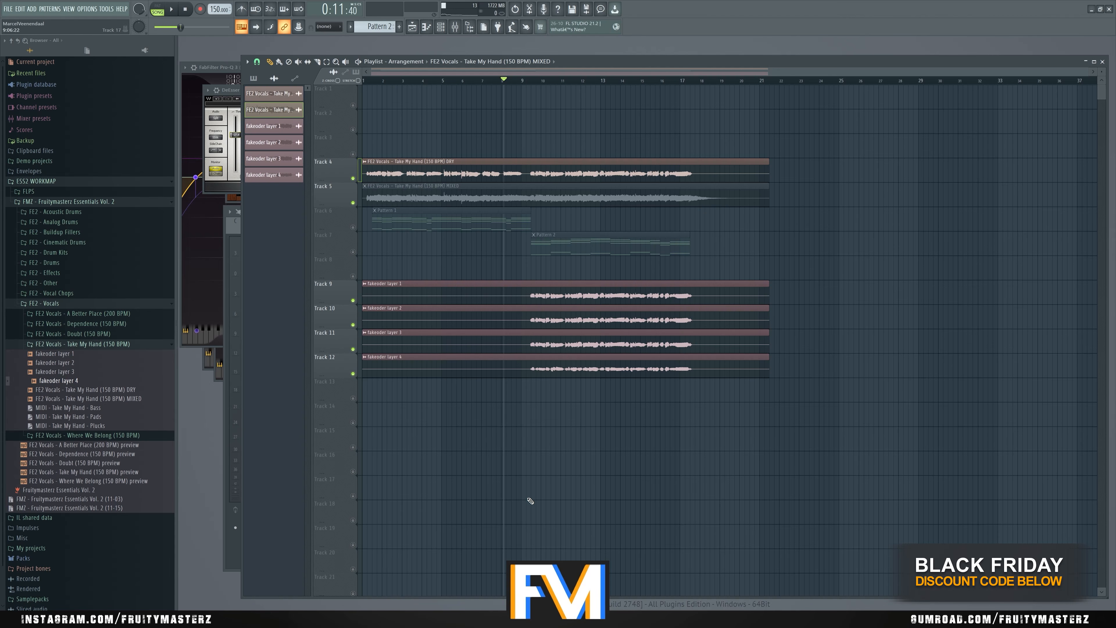
- Browse to the FE2 - Cinematic Loops & Builders folder and preview FE2 - Cinematic Drumloop 3 (128 BPM)
click(90, 294)
click(89, 294)
click(85, 284)
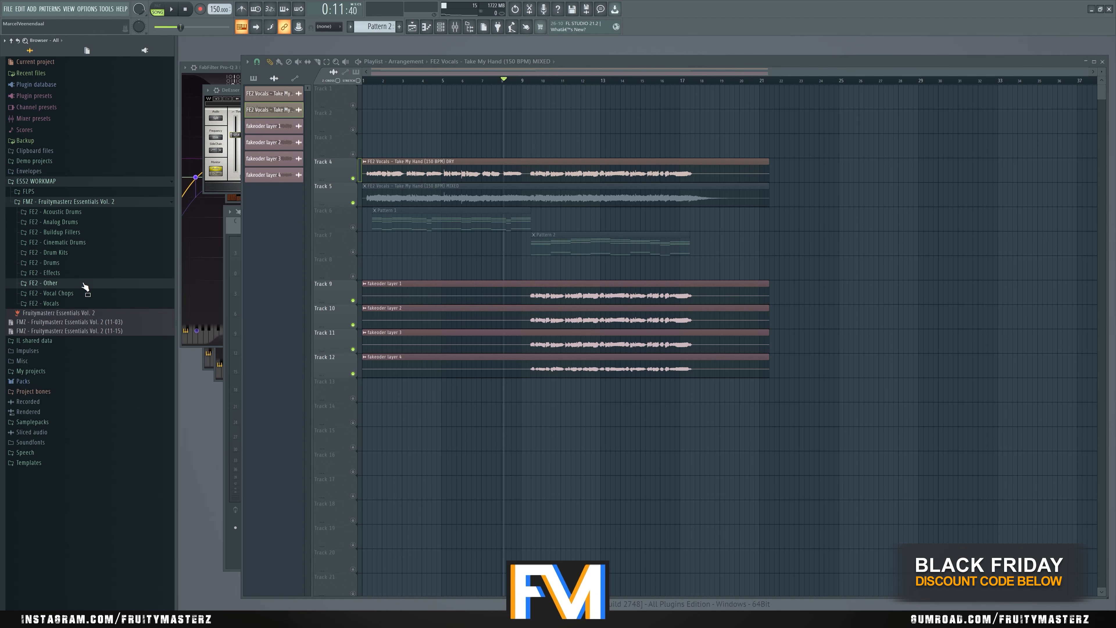
click(85, 284)
click(110, 243)
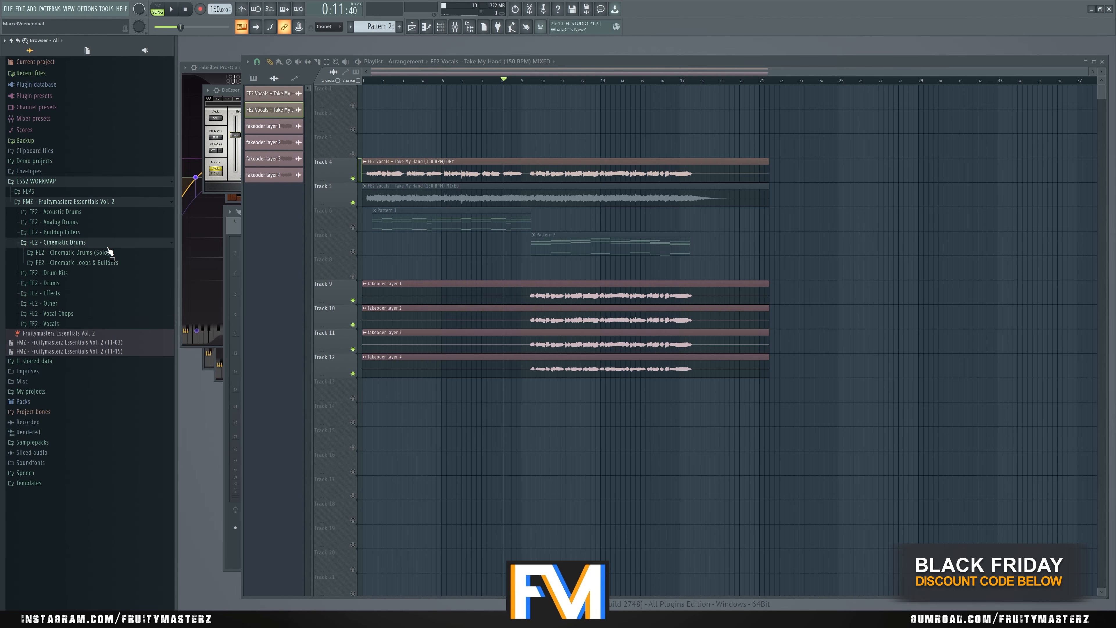
click(105, 263)
click(117, 379)
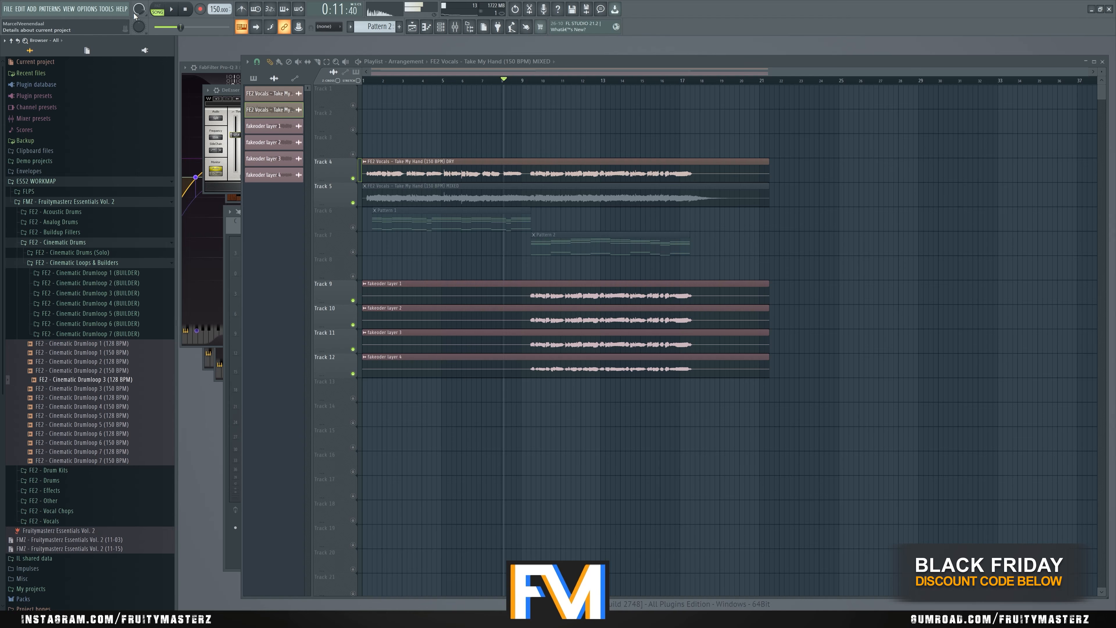
click(189, 9)
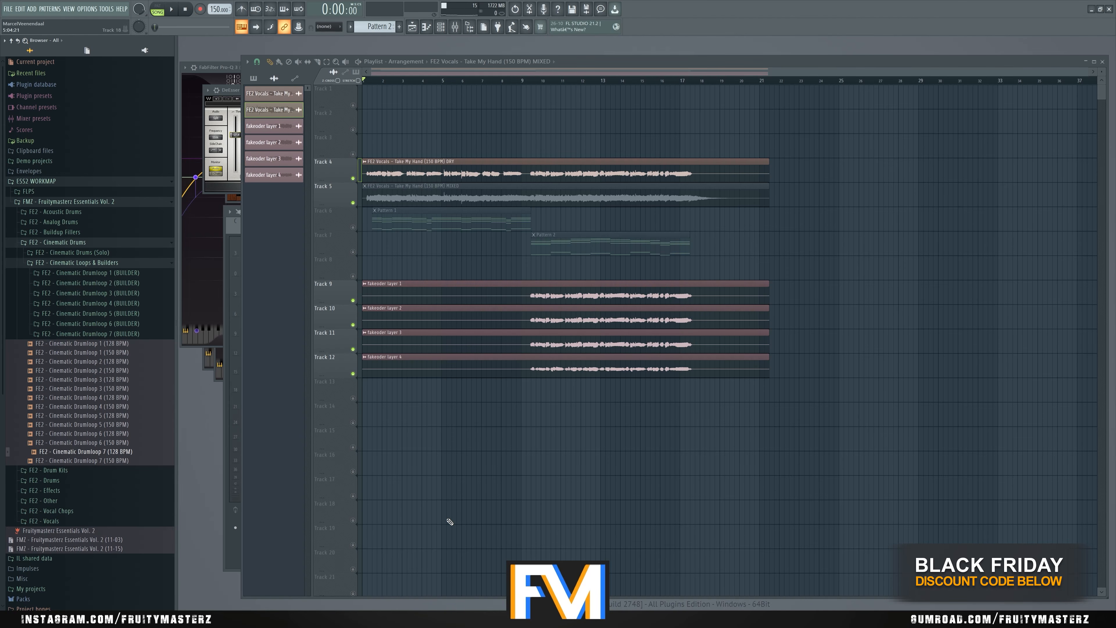